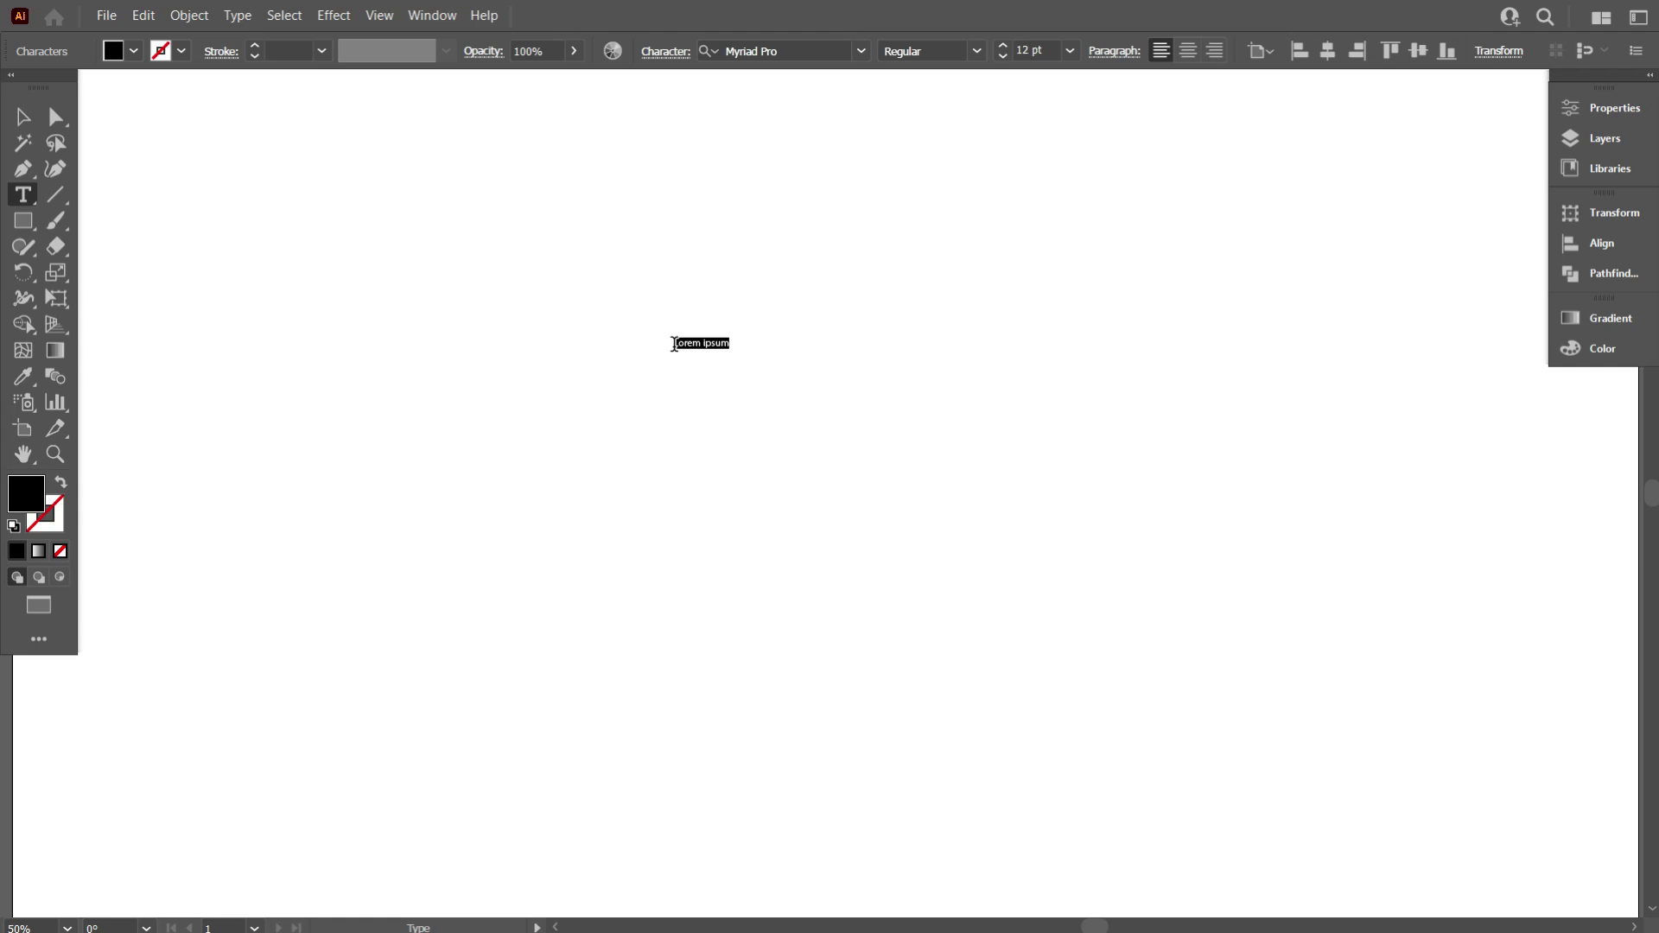
Replace the placeholder text with a capital T, enlarged to about 190.8 pt and placed near the artboard's upper-right area
{"action": "key", "text": "BackSpace"}
{"action": "left_click", "coordinate": [23, 116]}
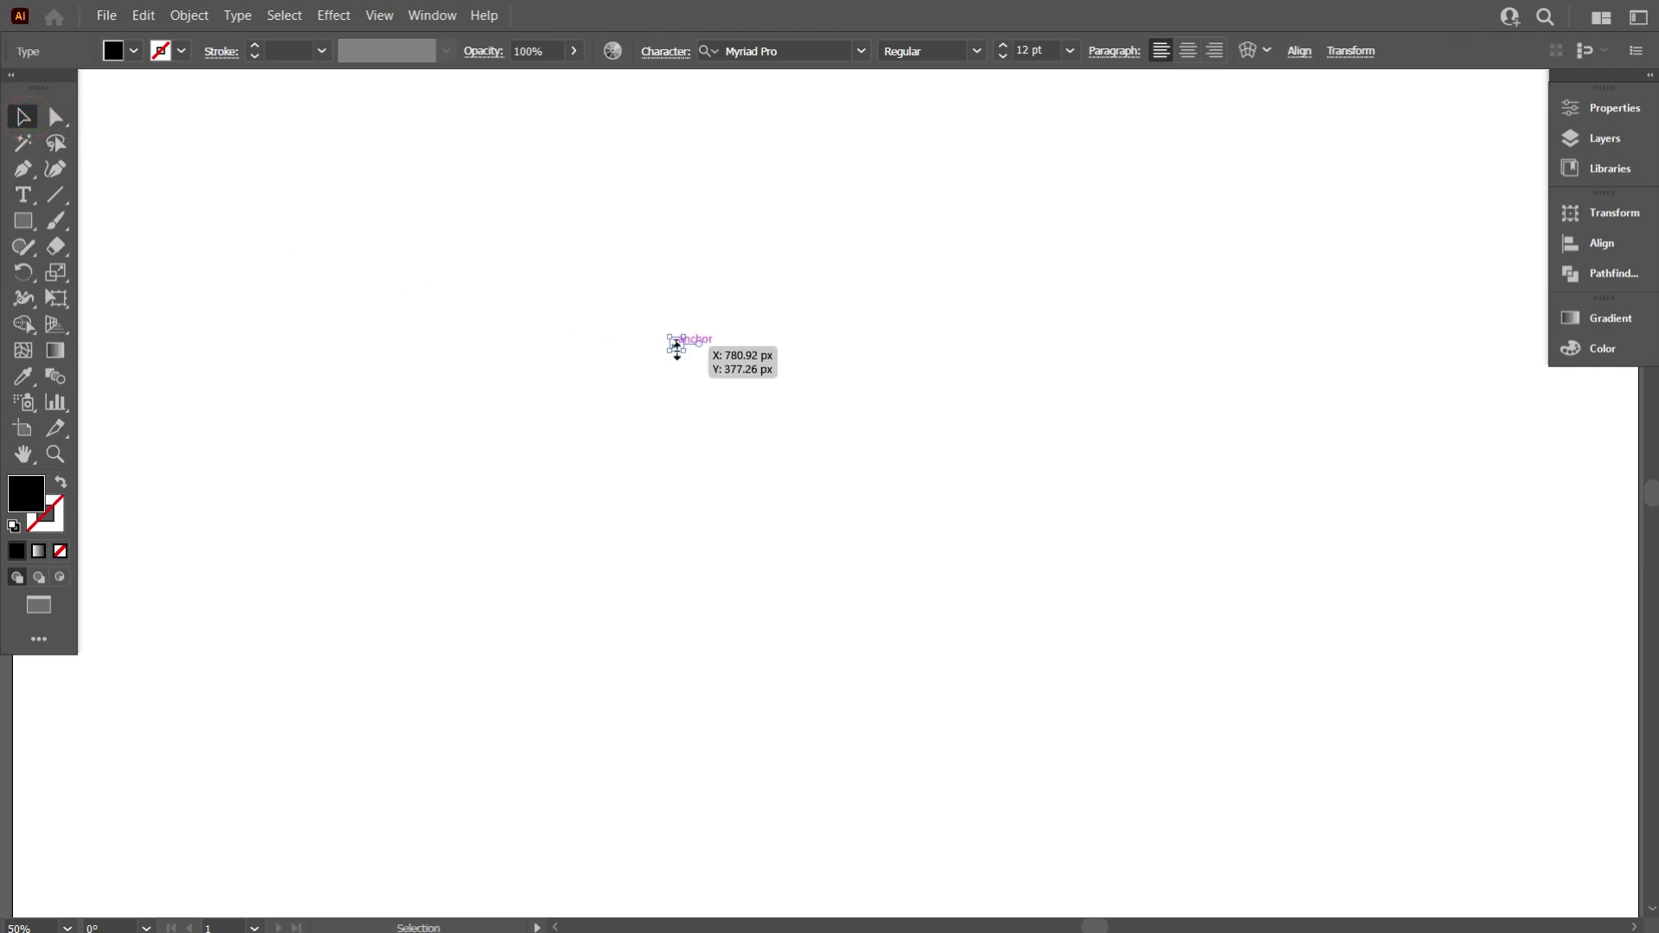
{"action": "left_click_drag", "start_coordinate": [686, 349], "coordinate": [842, 510]}
{"action": "left_click_drag", "start_coordinate": [714, 433], "coordinate": [1309, 298]}
{"action": "left_click", "coordinate": [1009, 496]}
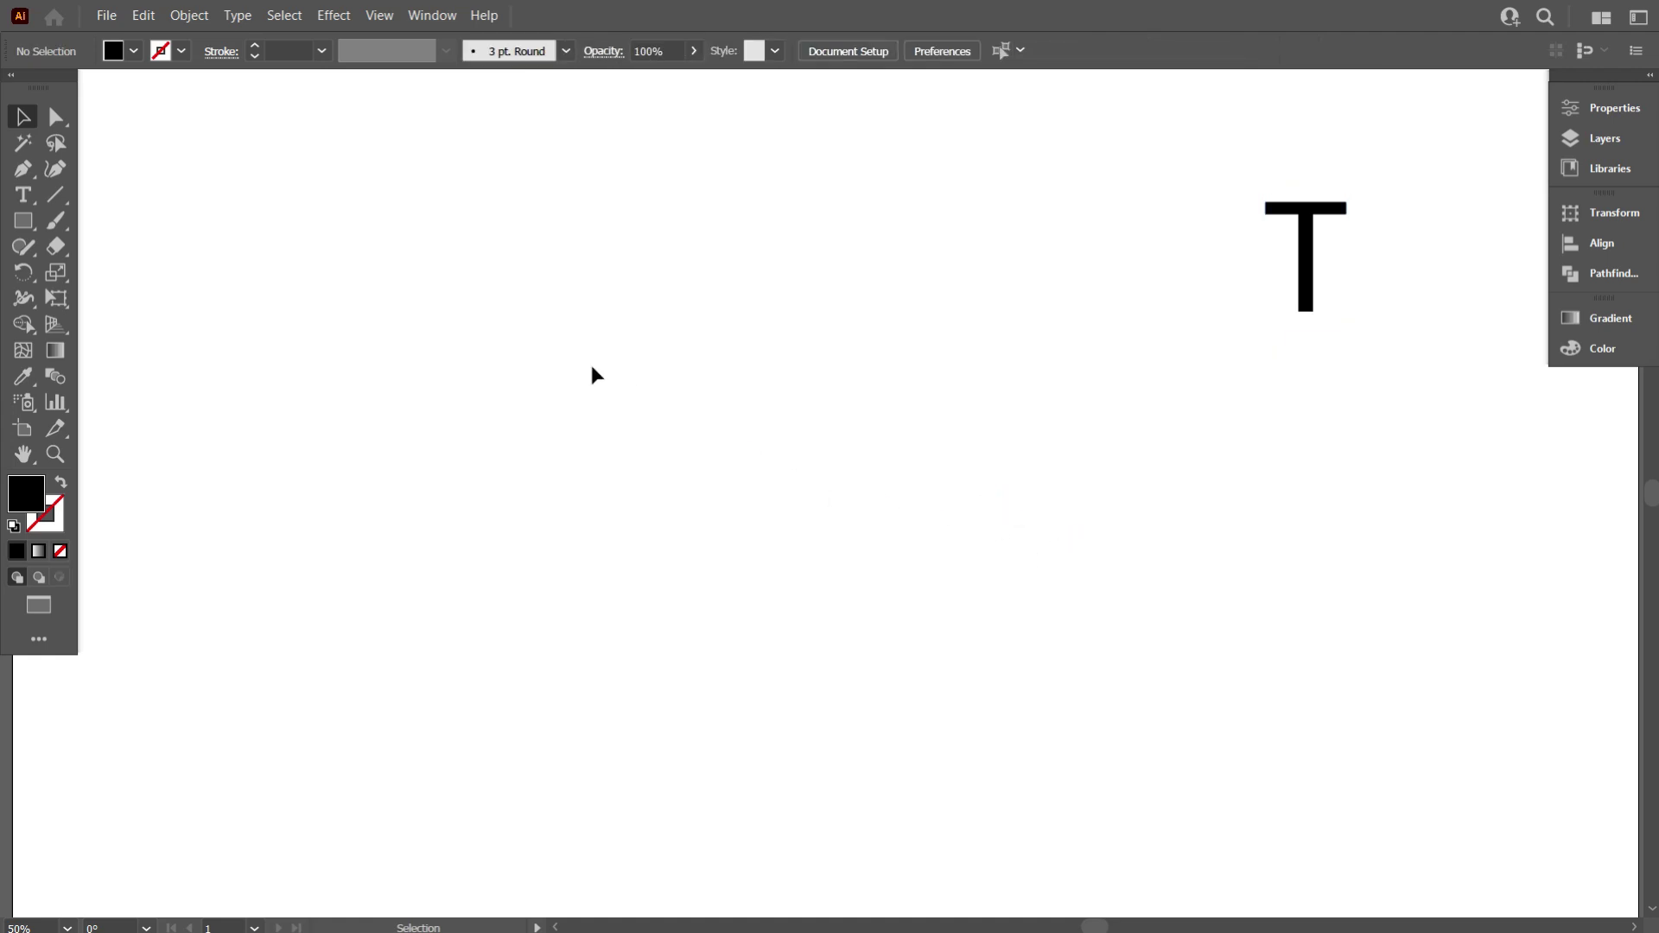
Draw a straight vertical line well to the left of the letter T and give it a black stroke
{"action": "left_click", "coordinate": [62, 198]}
{"action": "left_click_drag", "start_coordinate": [537, 253], "coordinate": [599, 589]}
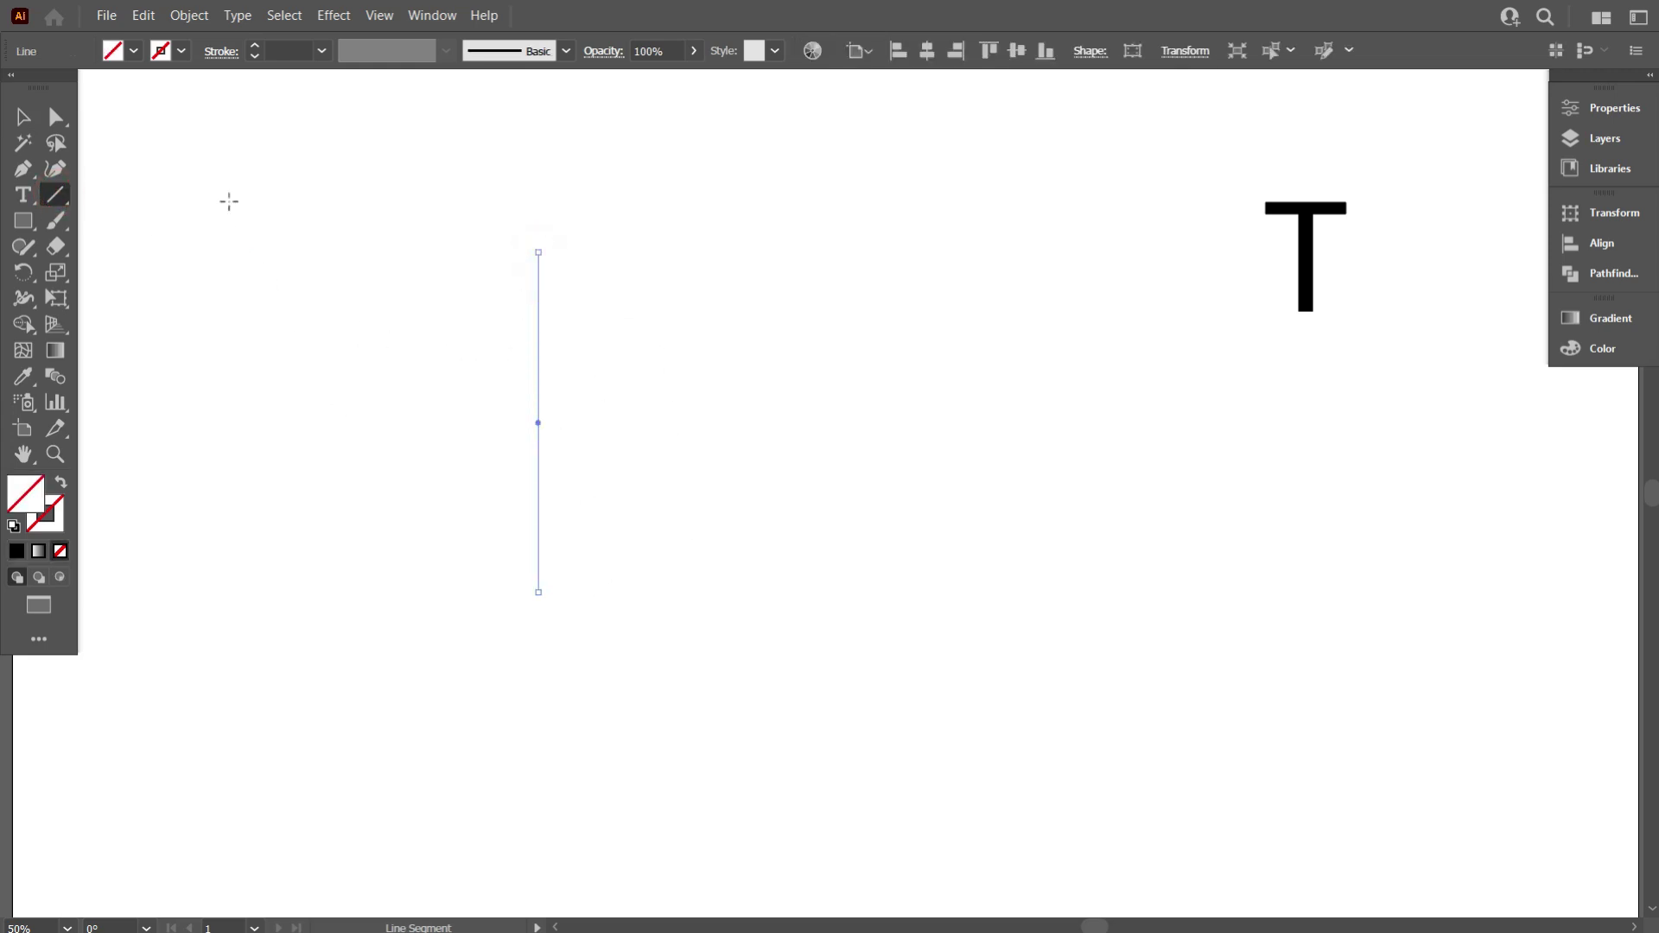
{"action": "left_click", "coordinate": [182, 52]}
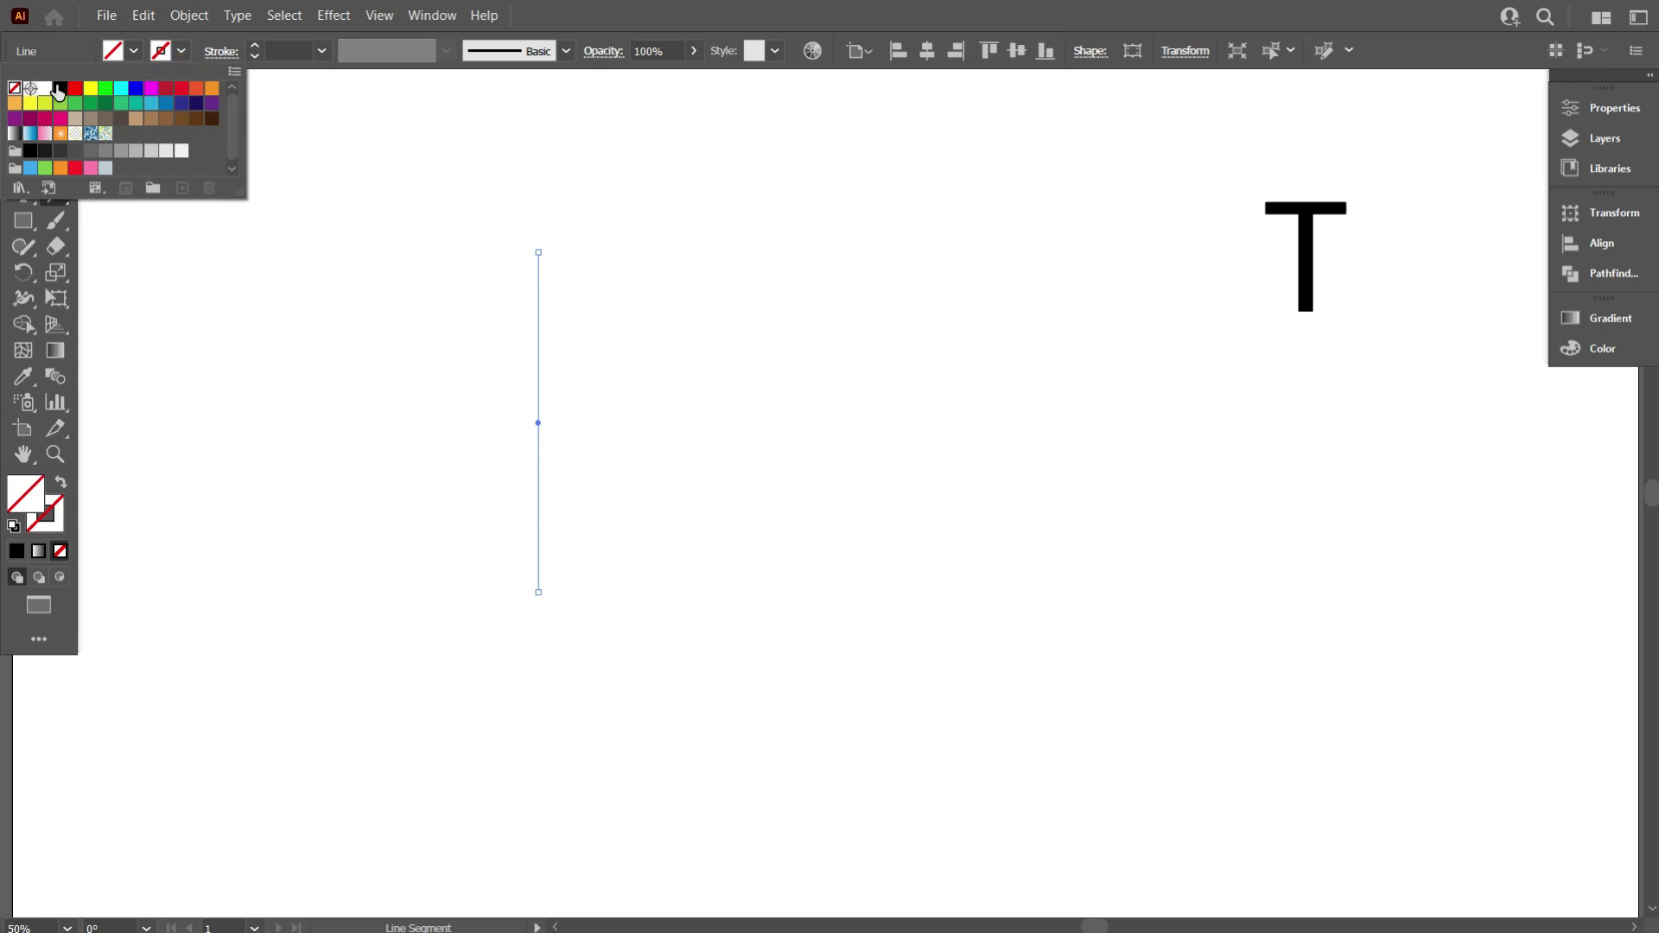
{"action": "left_click", "coordinate": [58, 90]}
{"action": "left_click", "coordinate": [303, 267]}
{"action": "left_click", "coordinate": [24, 117]}
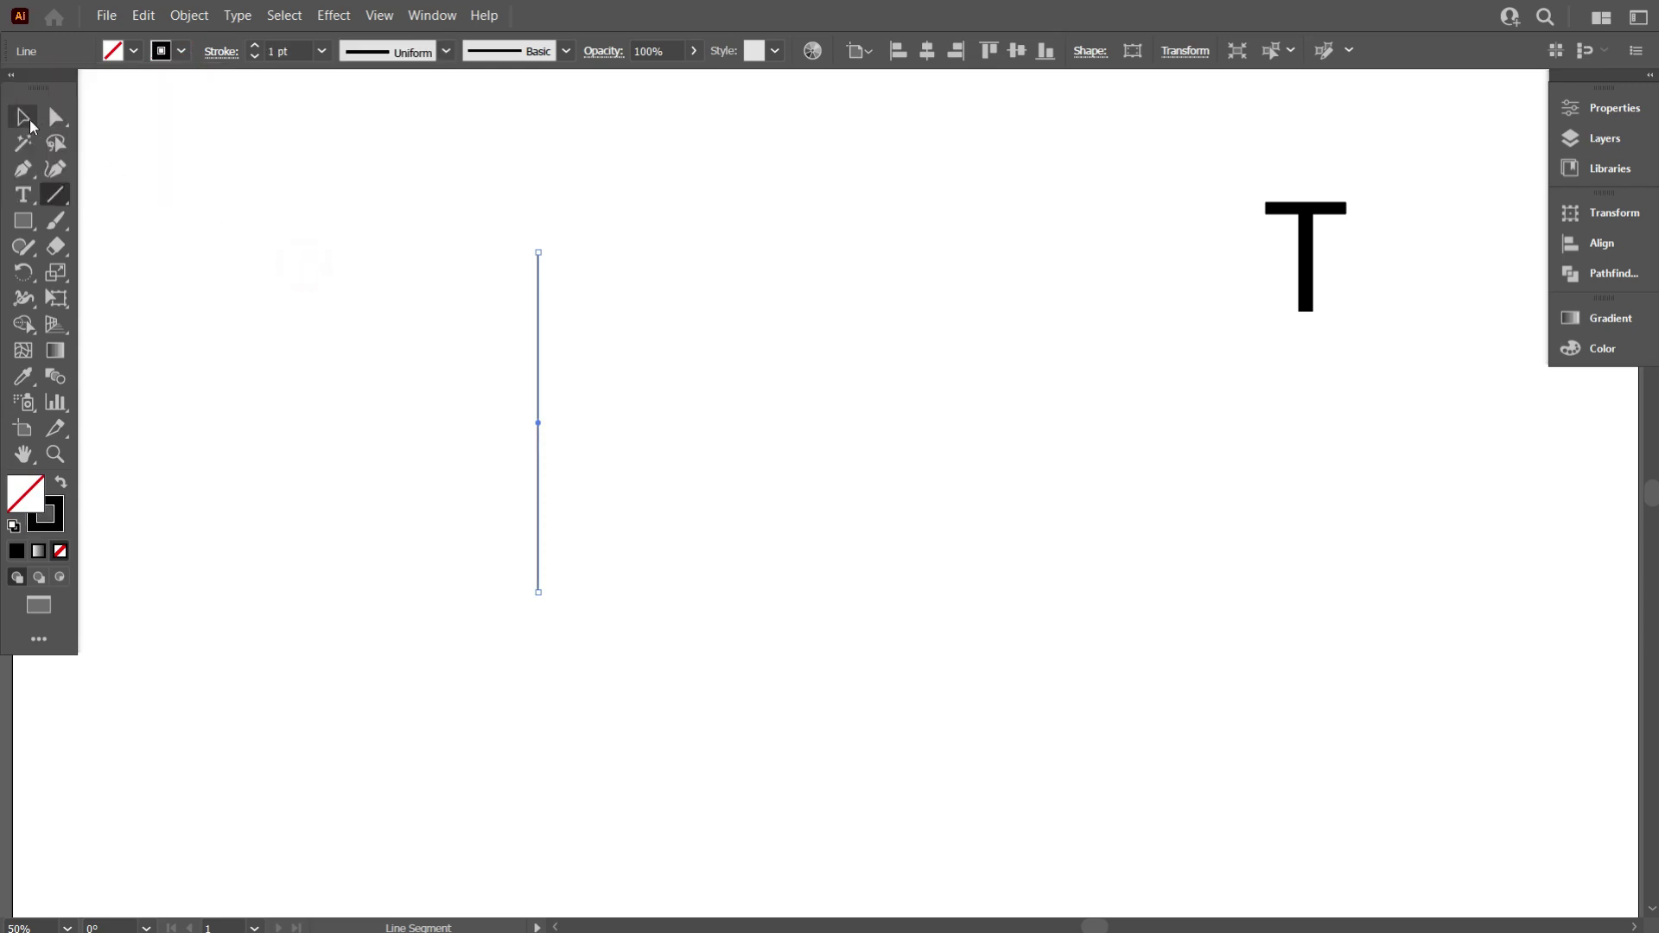
{"action": "left_click", "coordinate": [236, 195]}
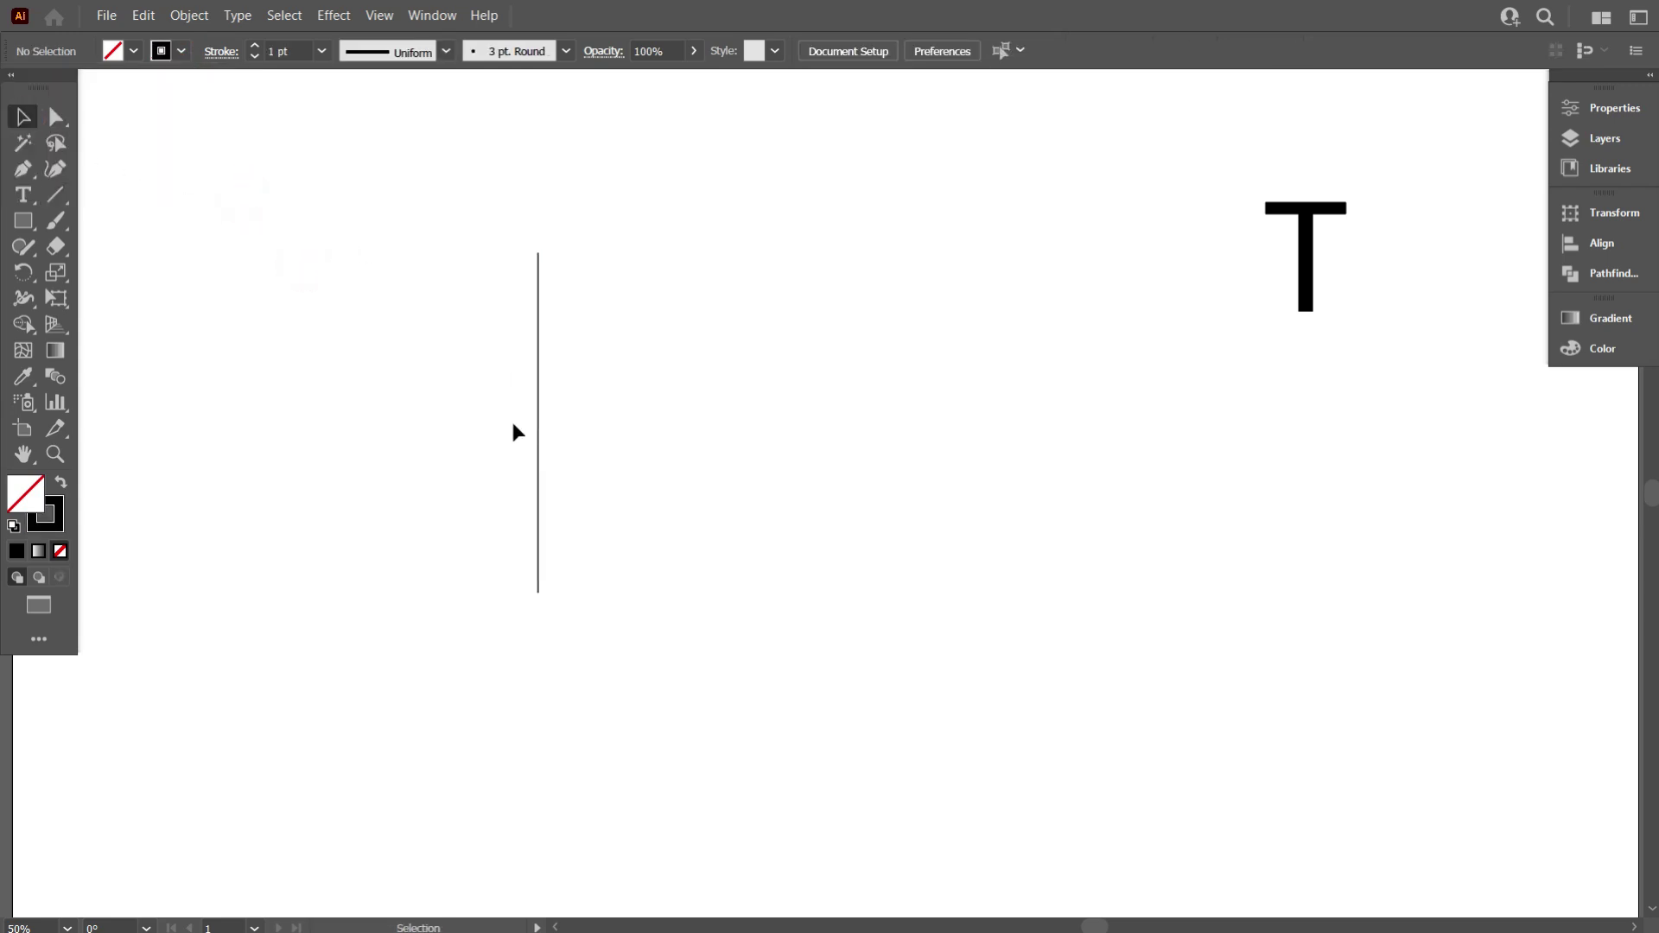
Set the vertical line's stroke weight to 5 pt
{"action": "left_click", "coordinate": [537, 390]}
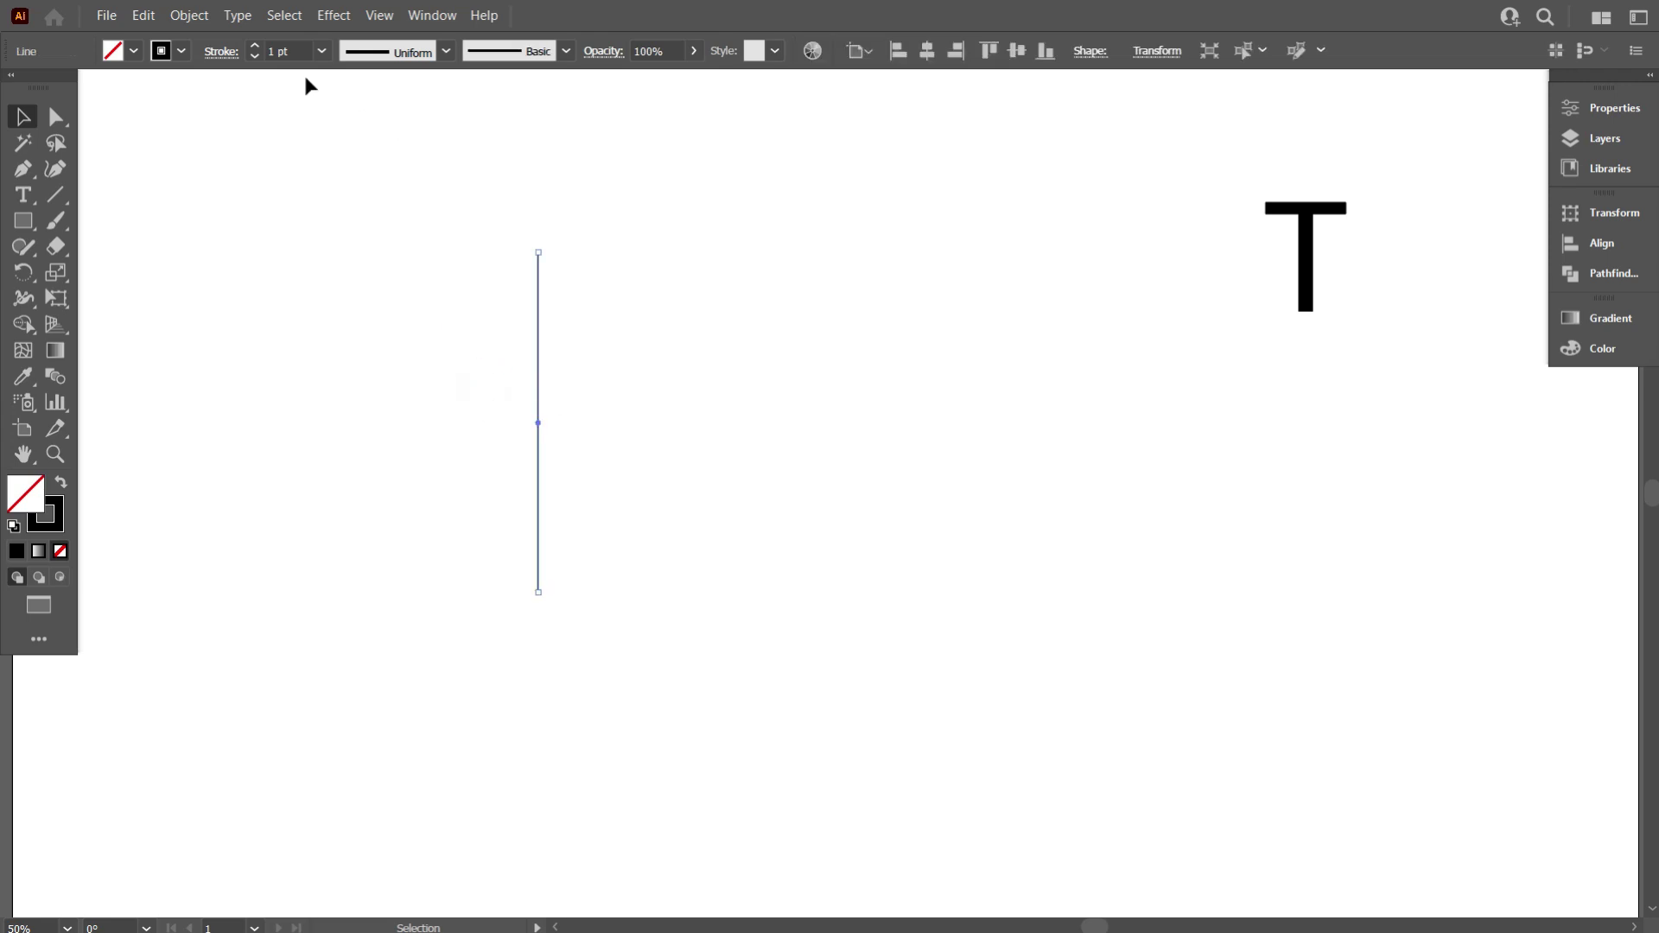
{"action": "scroll", "coordinate": [294, 52], "scroll_direction": "up", "scroll_amount": 4}
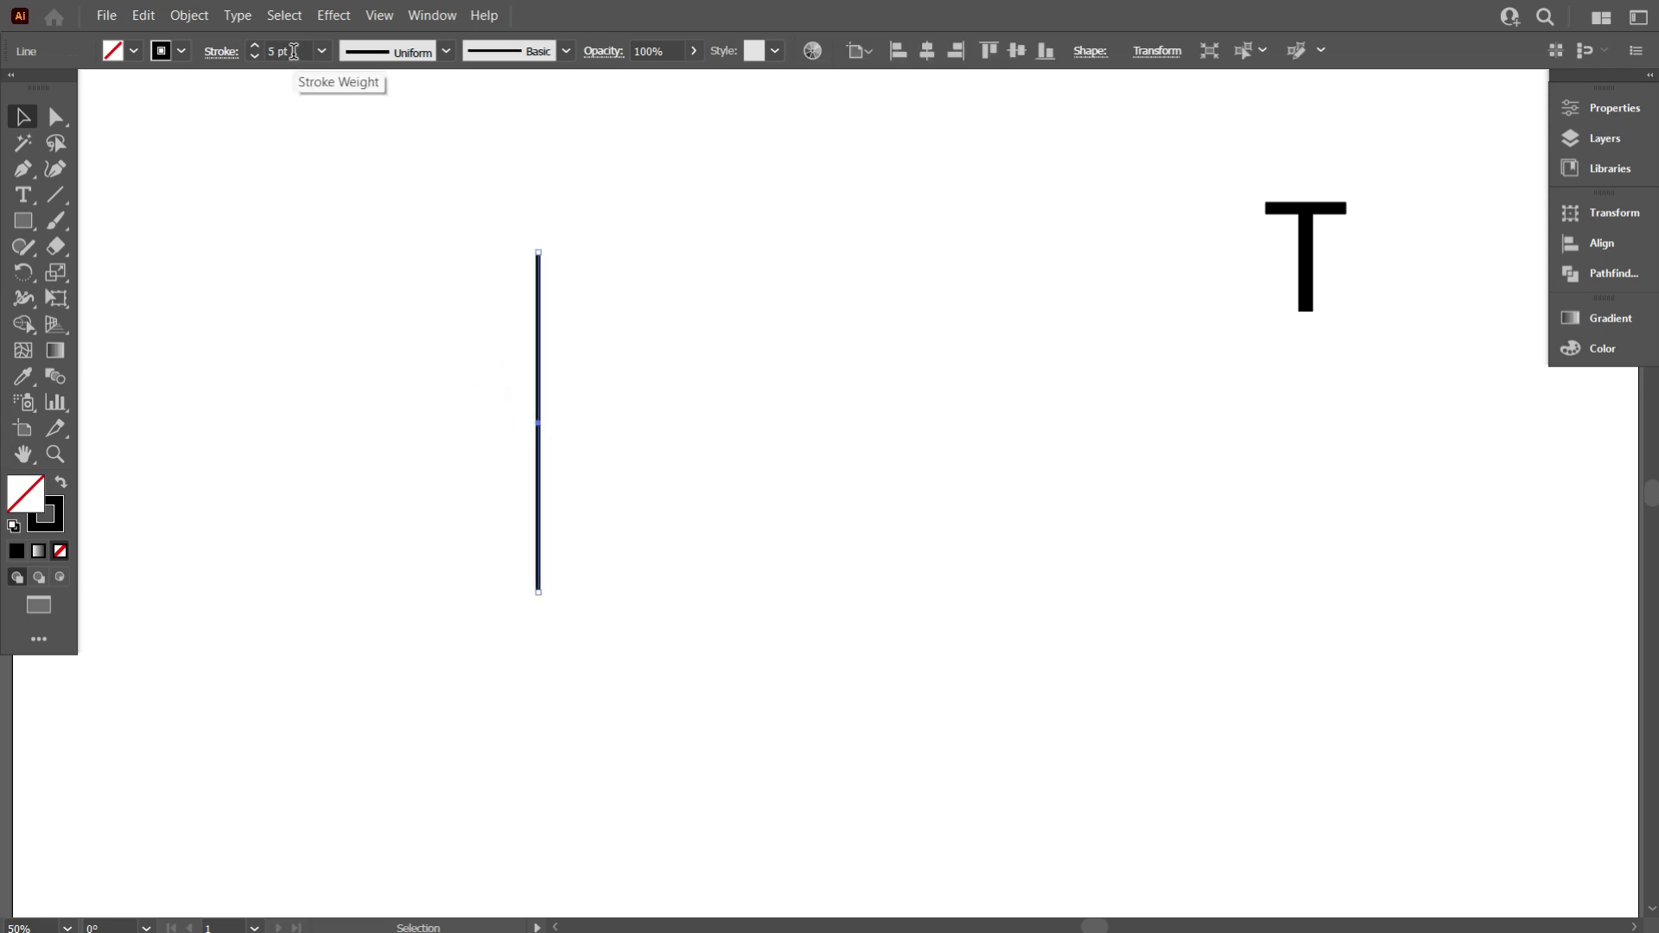
{"action": "left_click", "coordinate": [398, 210]}
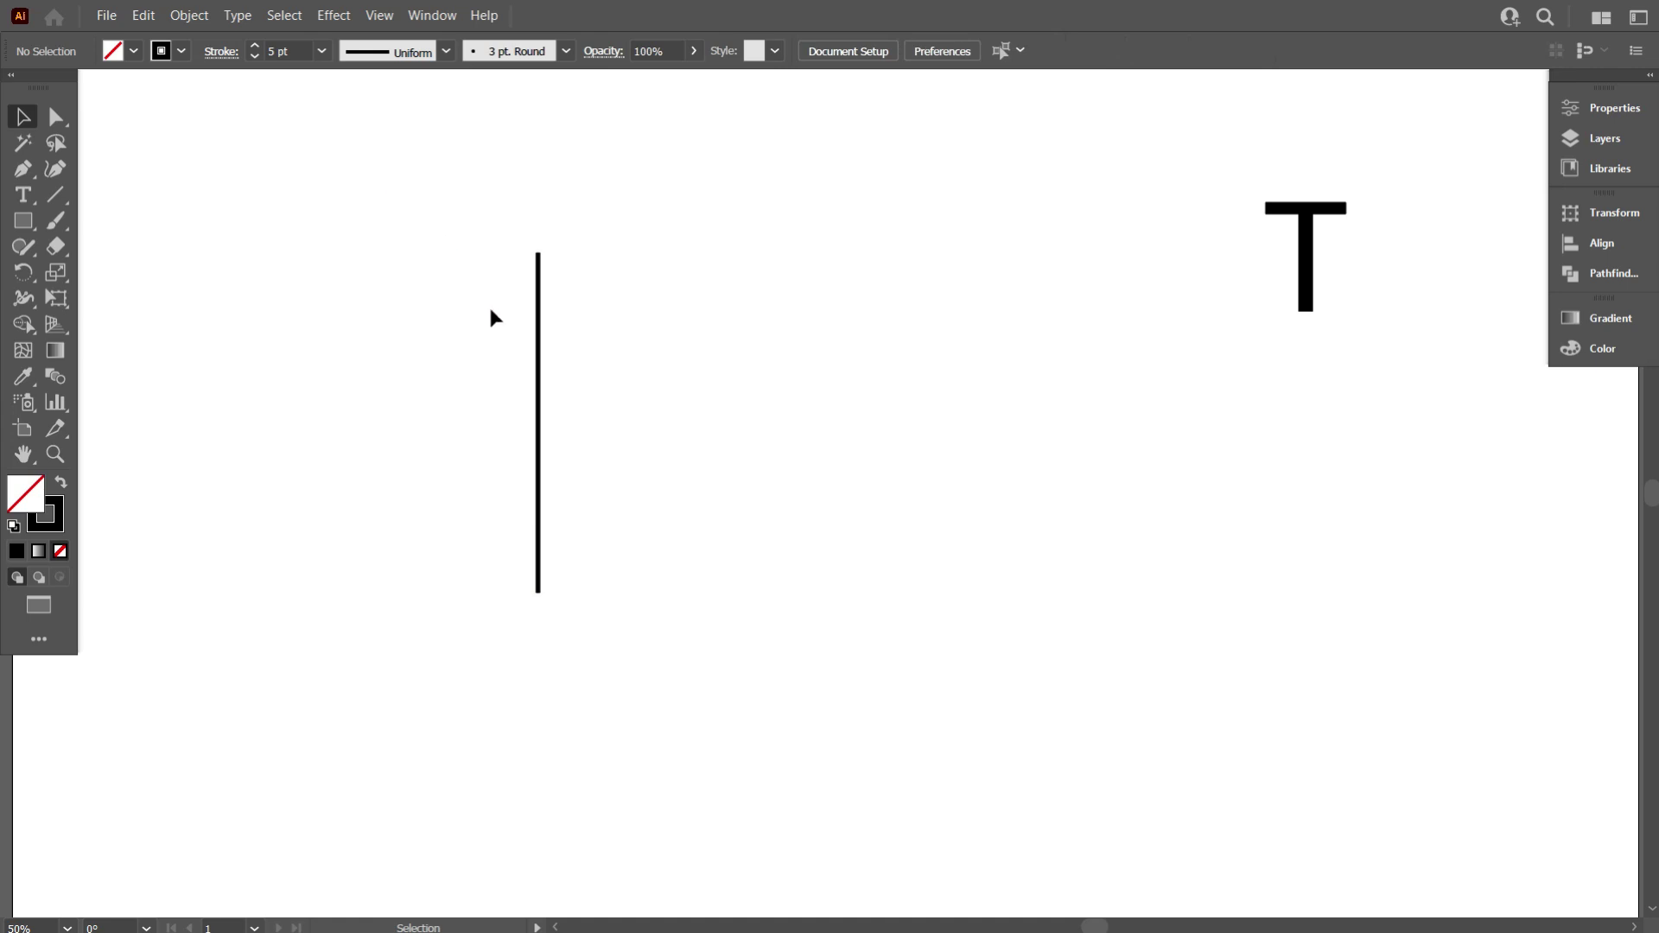
Copy the line a short distance to its right and repeat the copy until there are ten evenly spaced vertical lines
{"action": "left_click_drag", "start_coordinate": [473, 324], "coordinate": [553, 380]}
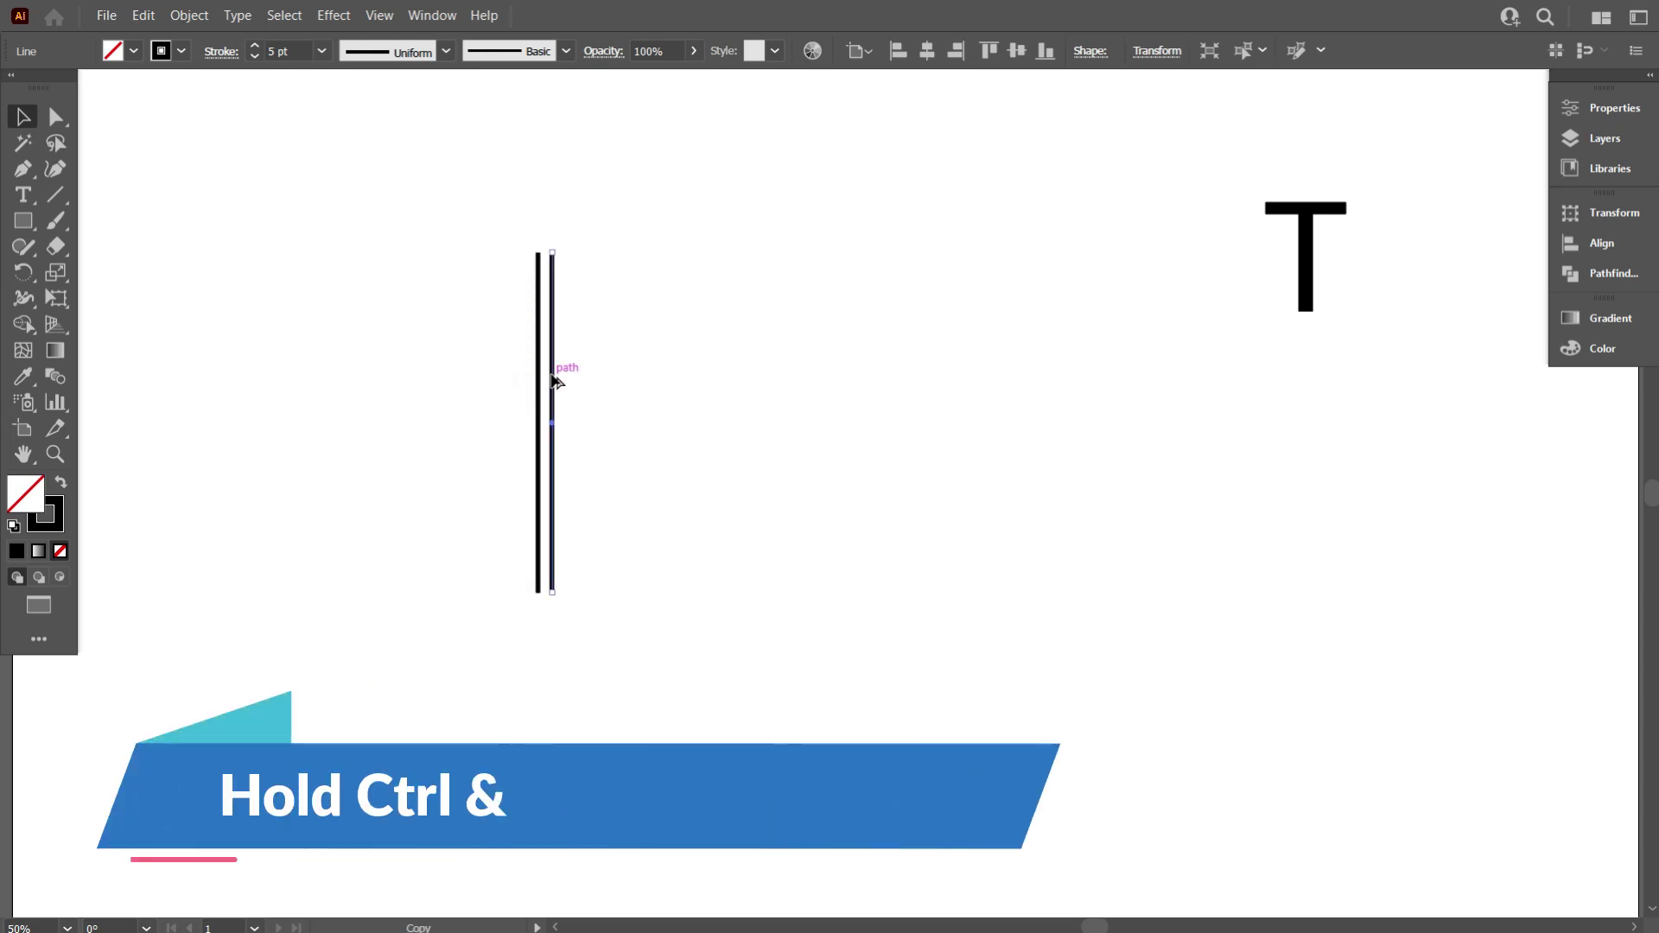
{"action": "key", "text": "ctrl+d"}
{"action": "key", "text": "ctrl+d"}
{"action": "key", "text": "ctrl+d"}
{"action": "key", "text": "ctrl+d"}
{"action": "key", "text": "ctrl+d"}
{"action": "key", "text": "ctrl+d"}
{"action": "key", "text": "ctrl+d"}
{"action": "key", "text": "ctrl+d"}
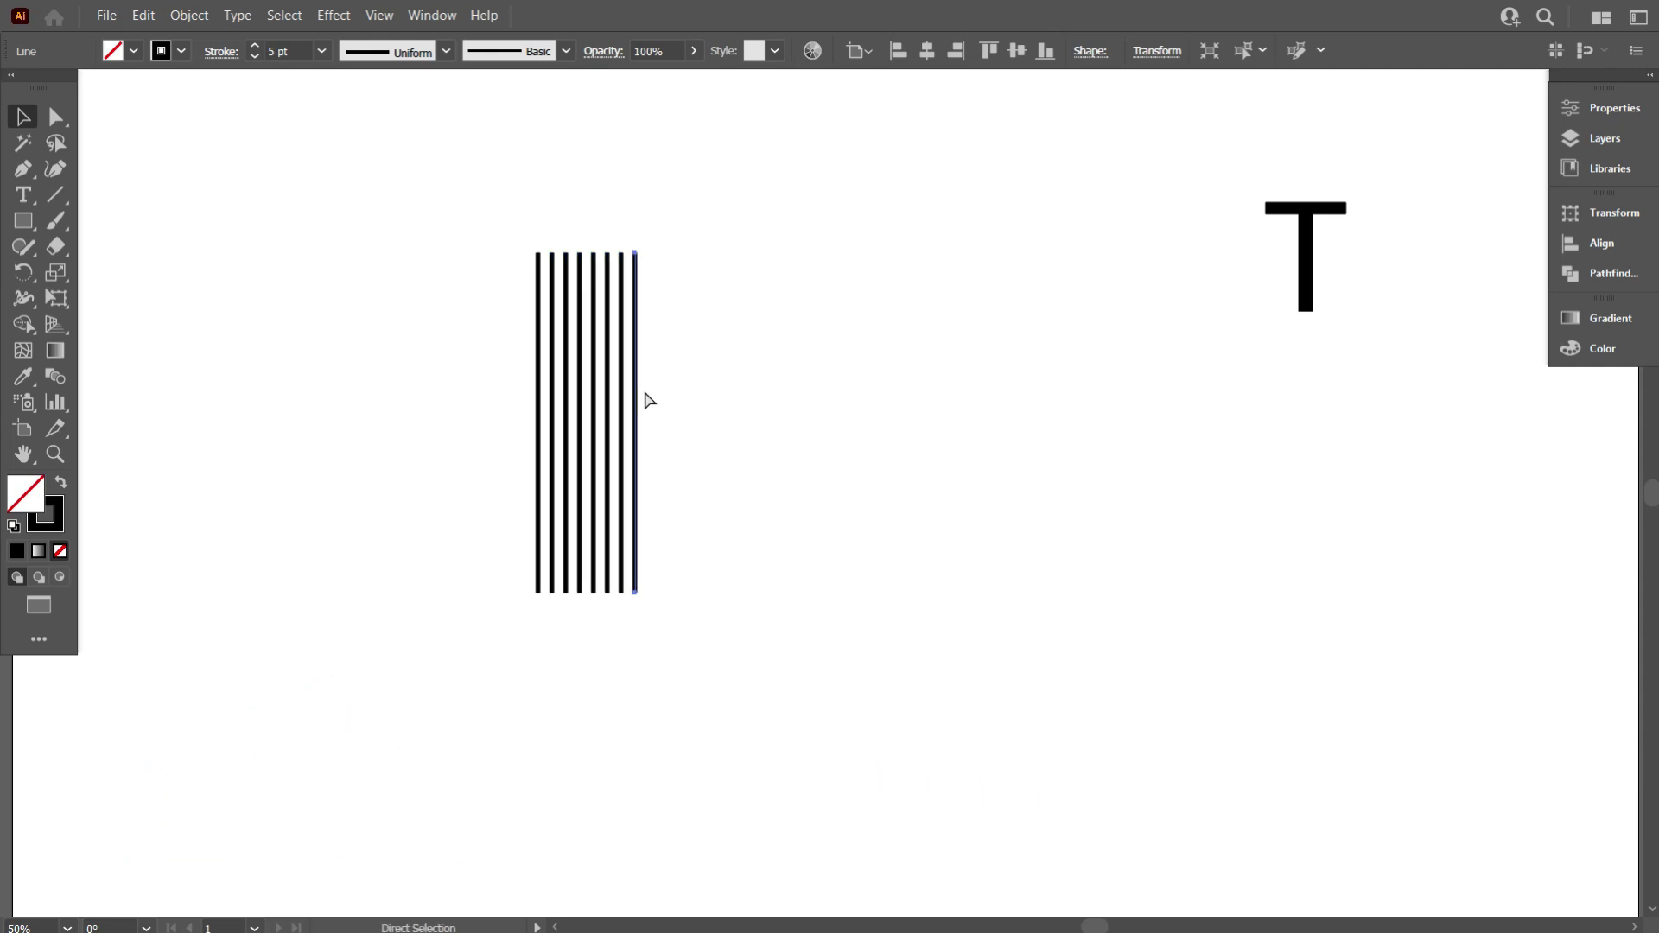
{"action": "left_click", "coordinate": [757, 406]}
Duplicate all ten vertical lines in place and rotate the copy 90 degrees so the two sets cross
{"action": "left_click_drag", "start_coordinate": [852, 418], "coordinate": [464, 263]}
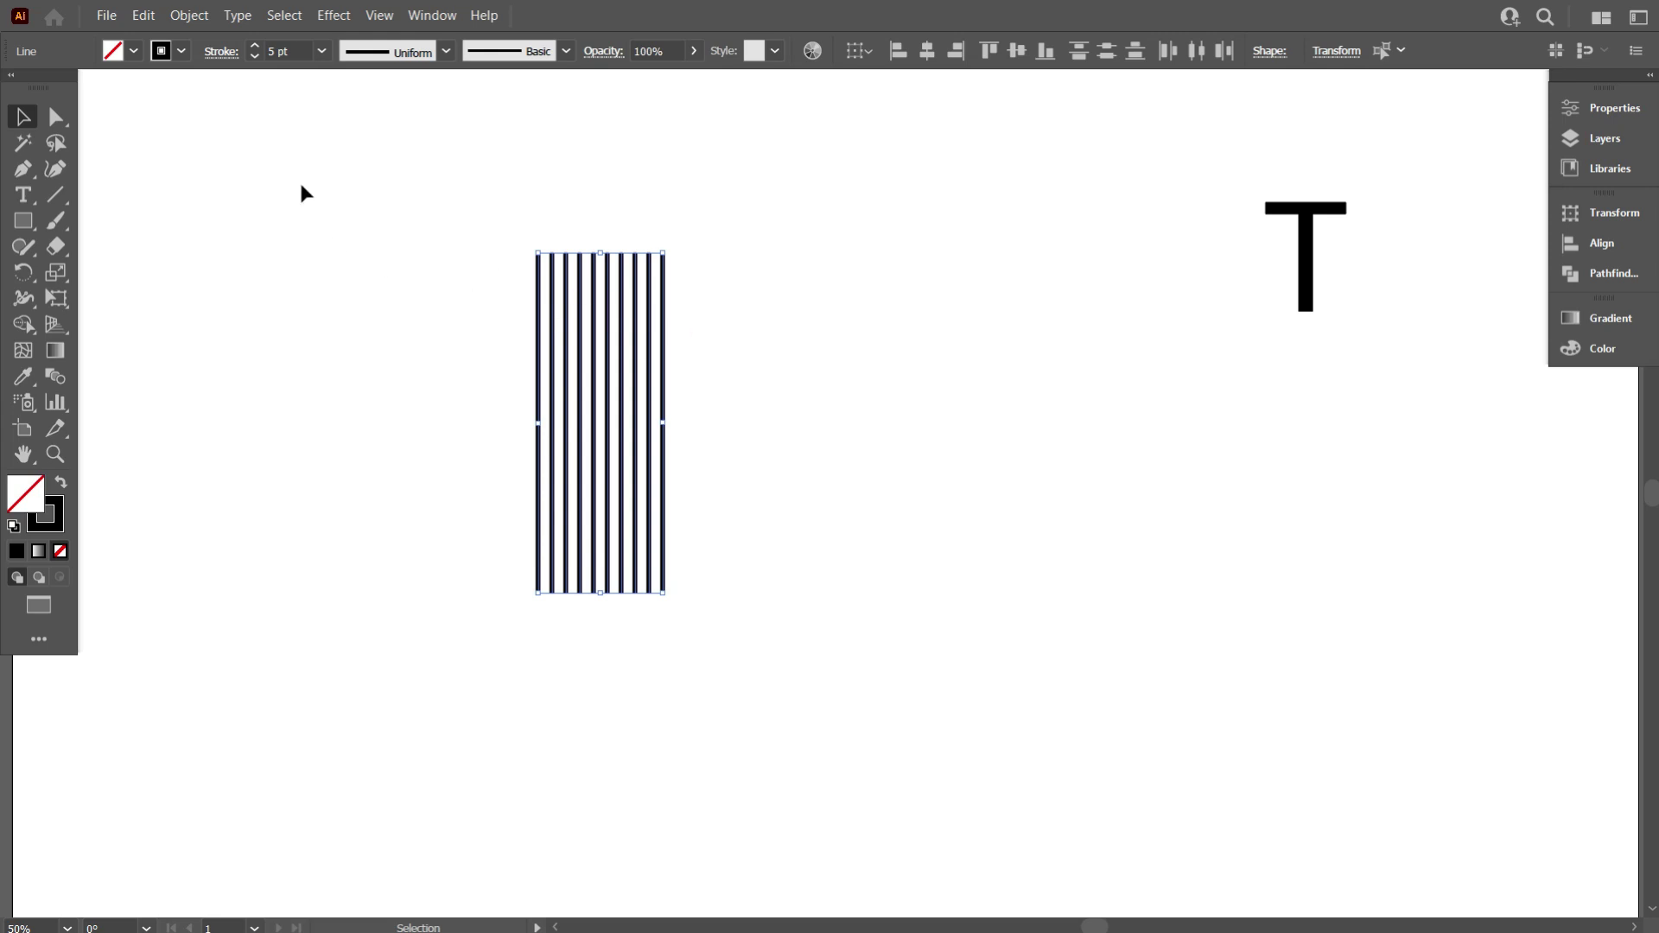
{"action": "left_click", "coordinate": [155, 18]}
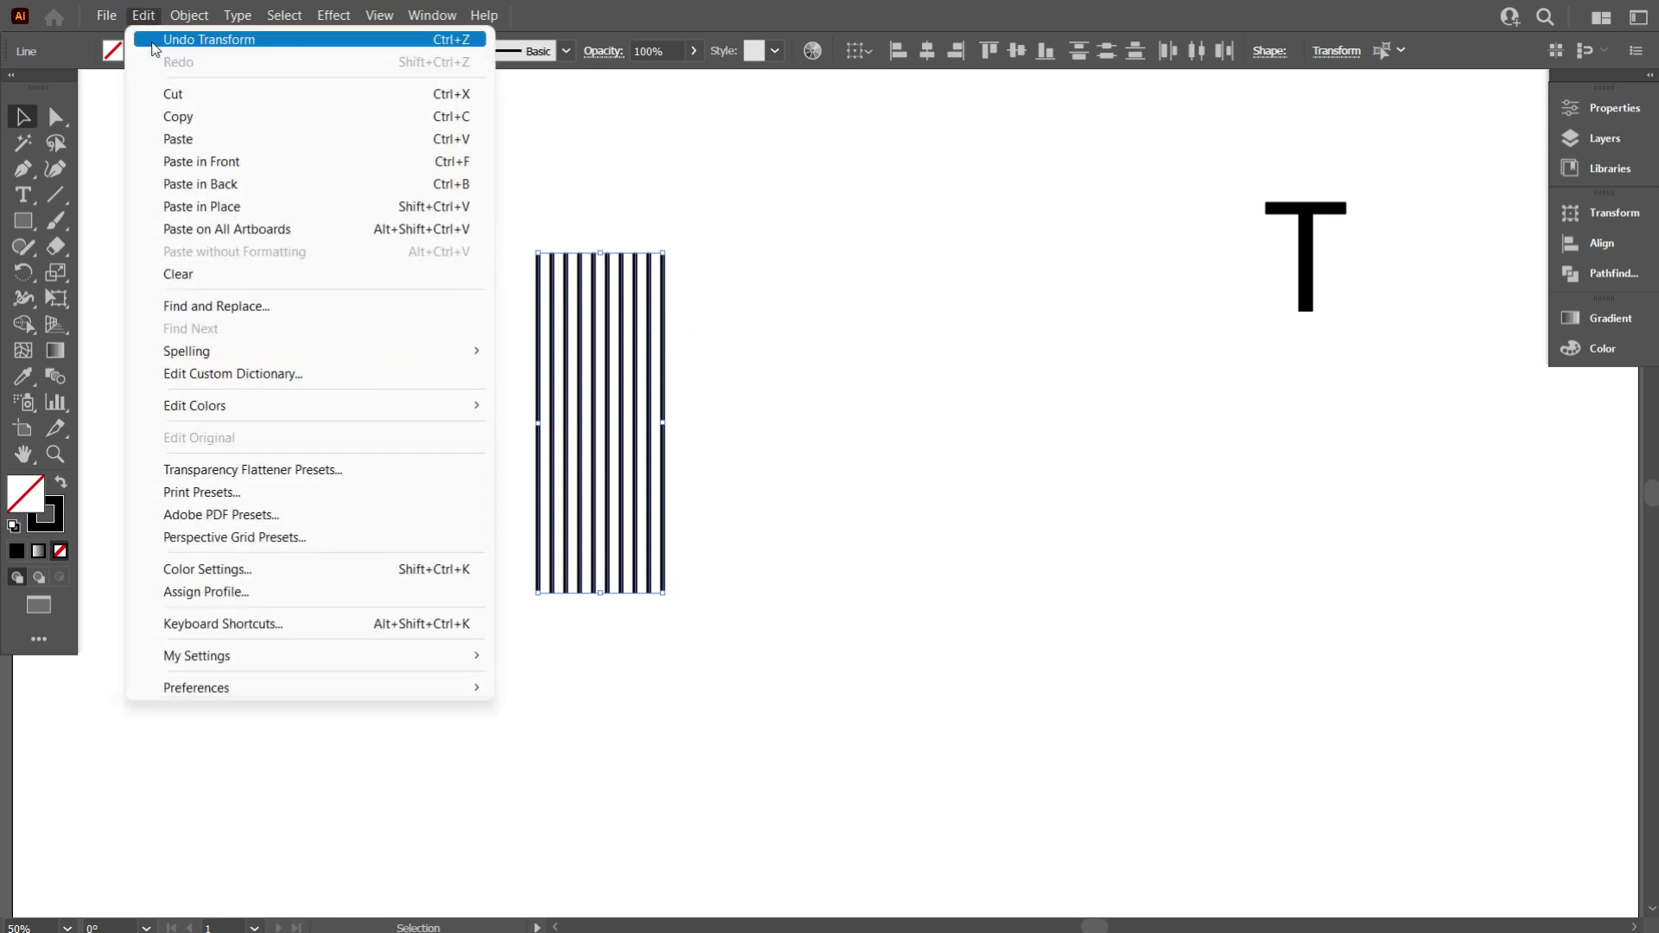
{"action": "left_click", "coordinate": [176, 115]}
{"action": "left_click", "coordinate": [144, 17]}
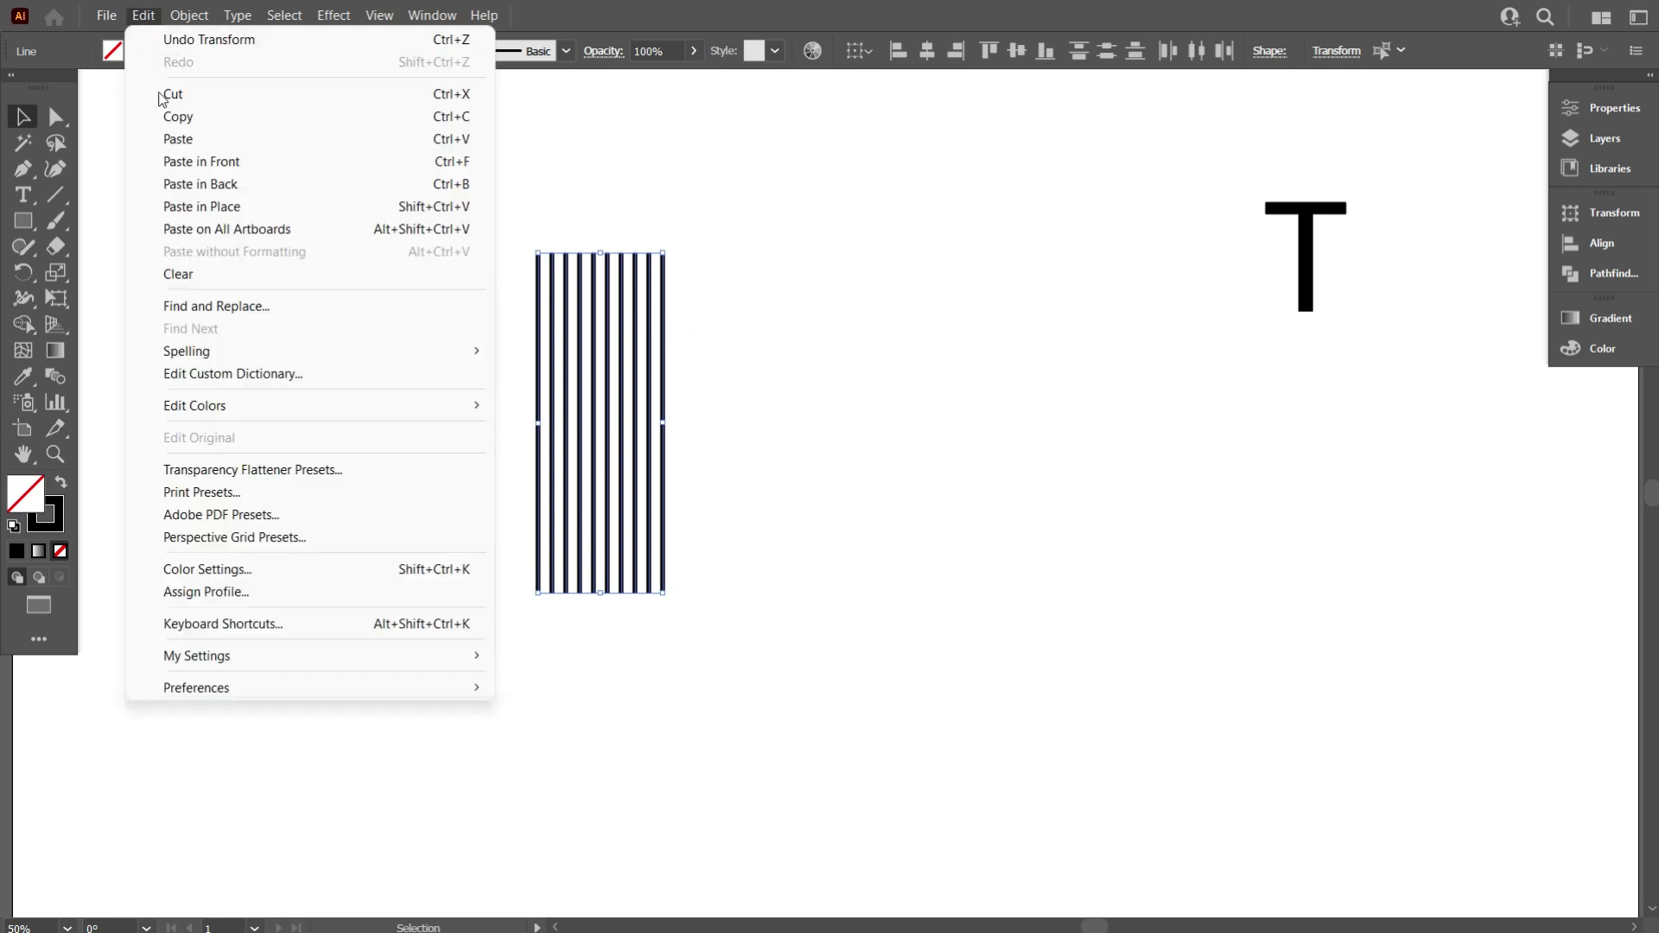
{"action": "left_click", "coordinate": [205, 206]}
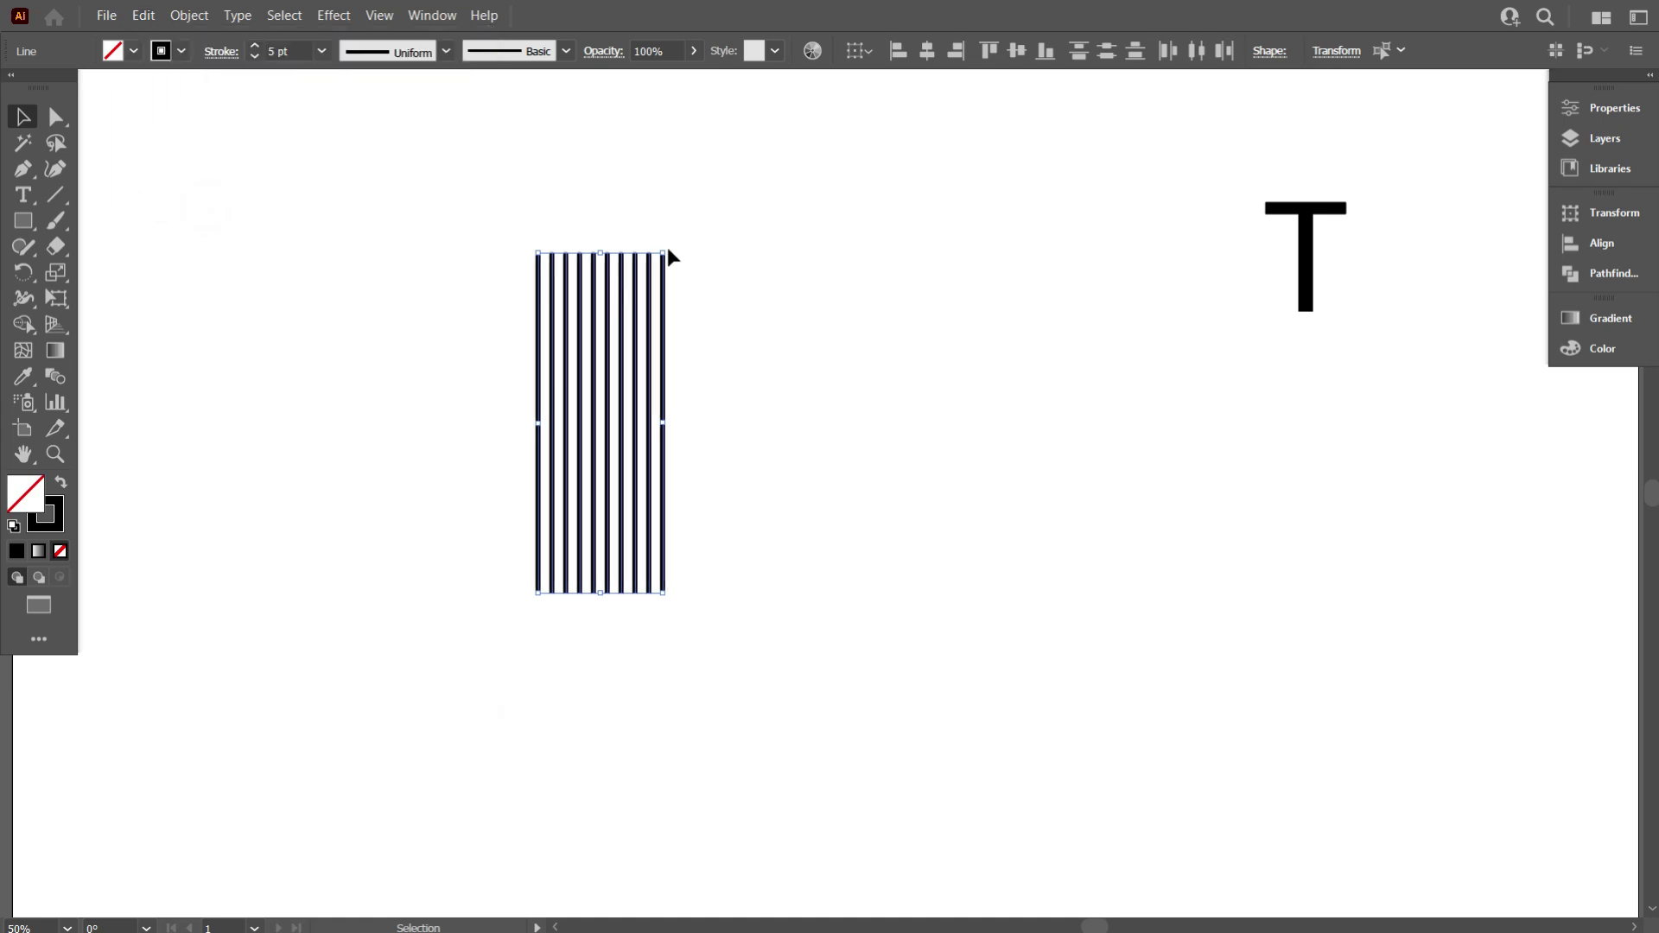
{"action": "left_click_drag", "start_coordinate": [670, 248], "coordinate": [763, 458]}
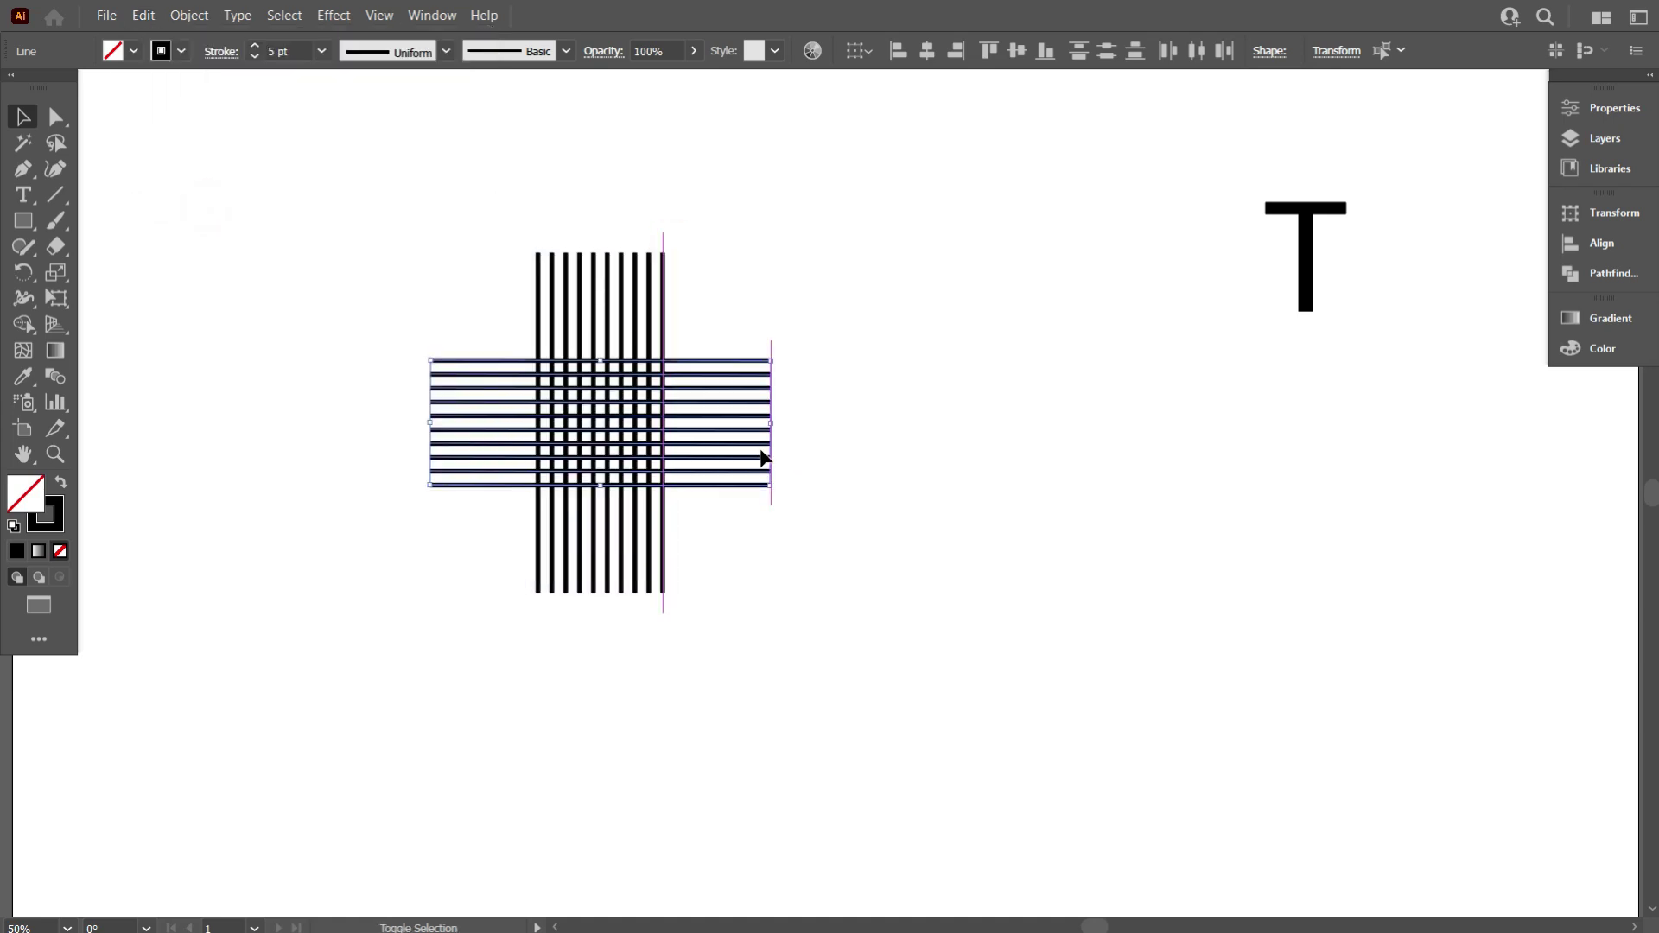
{"action": "left_click", "coordinate": [832, 586]}
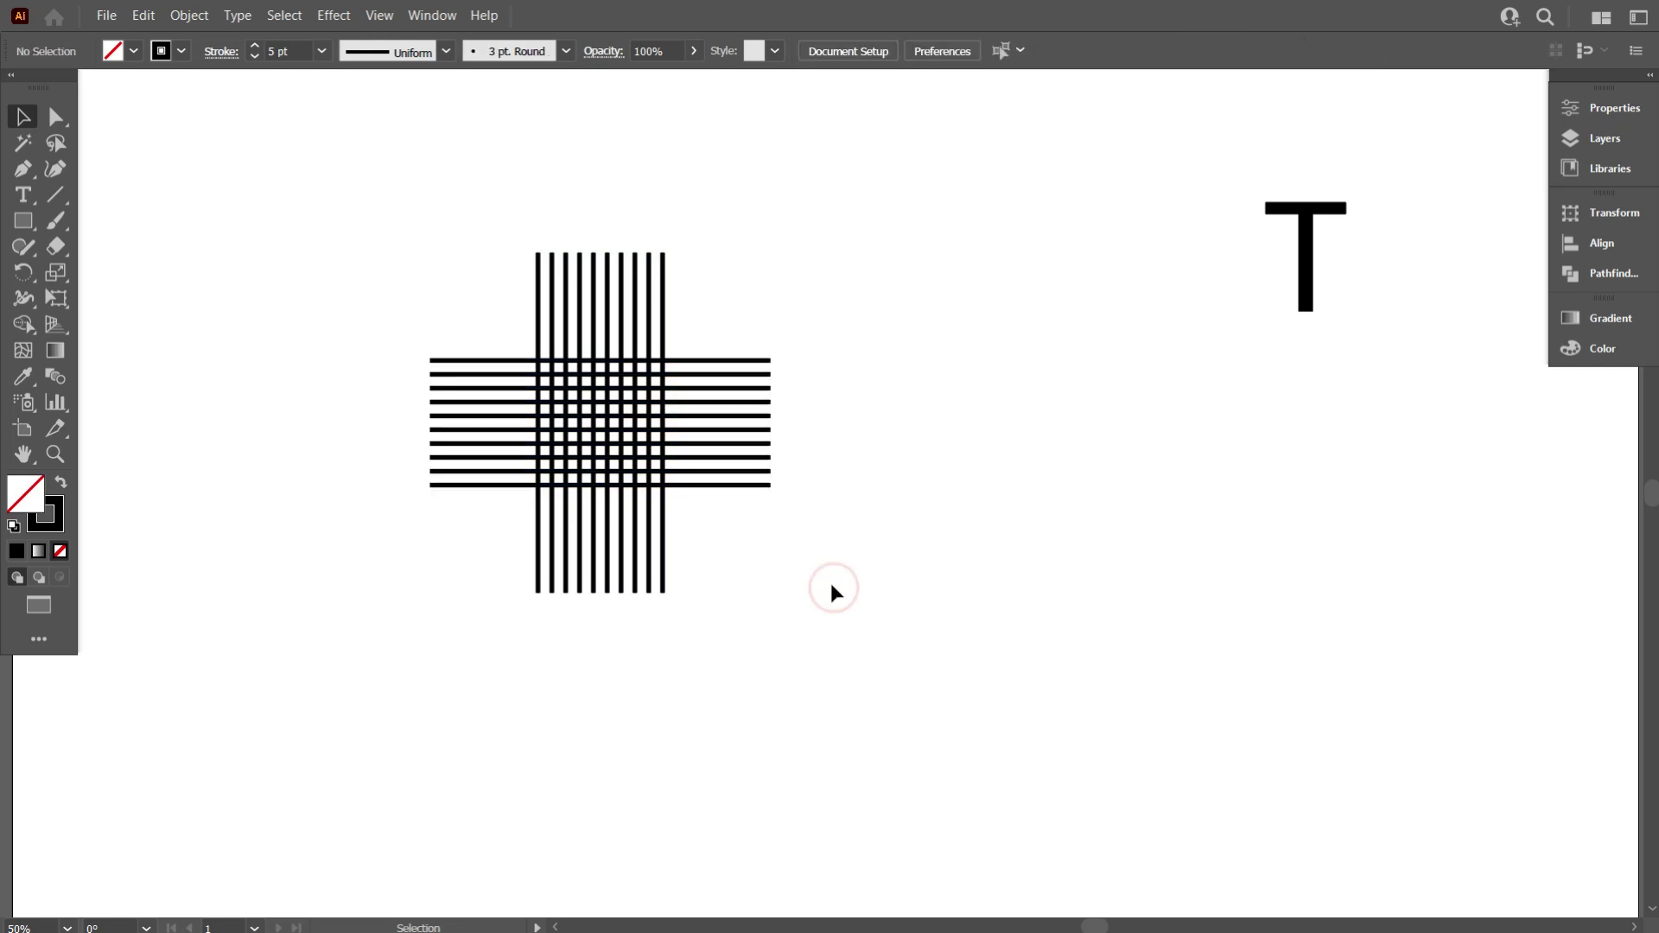
Rotate the complete set of crossed lines 45 degrees to form a diamond-shaped lattice
{"action": "left_click_drag", "start_coordinate": [903, 605], "coordinate": [361, 226]}
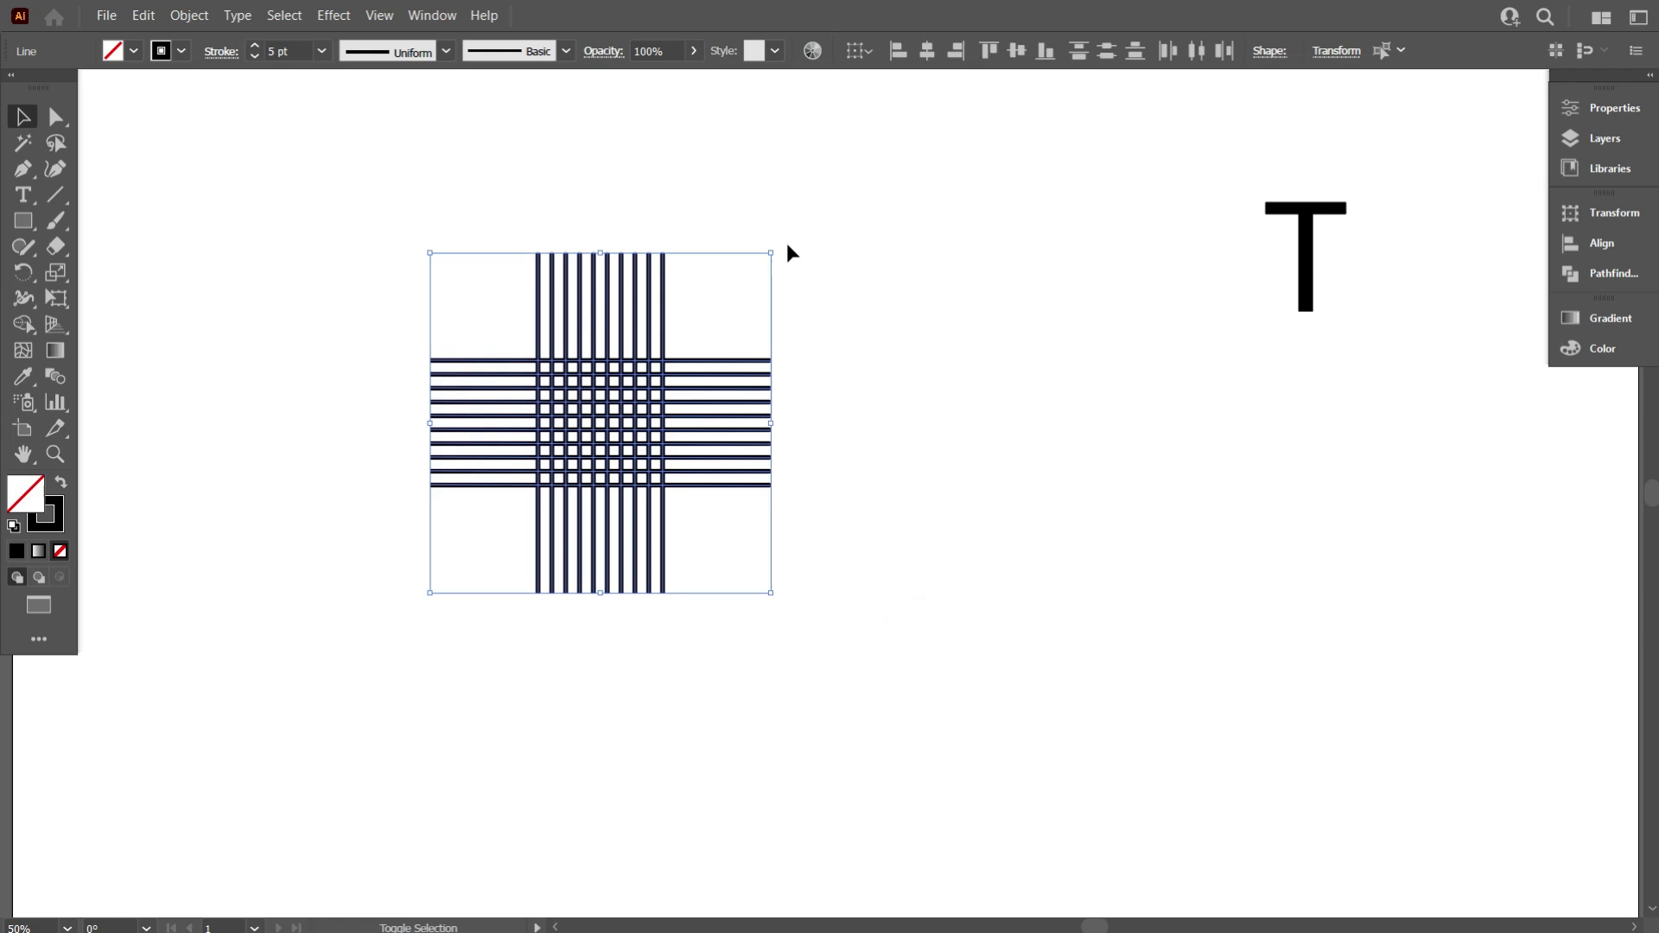
{"action": "left_click_drag", "start_coordinate": [778, 247], "coordinate": [924, 400]}
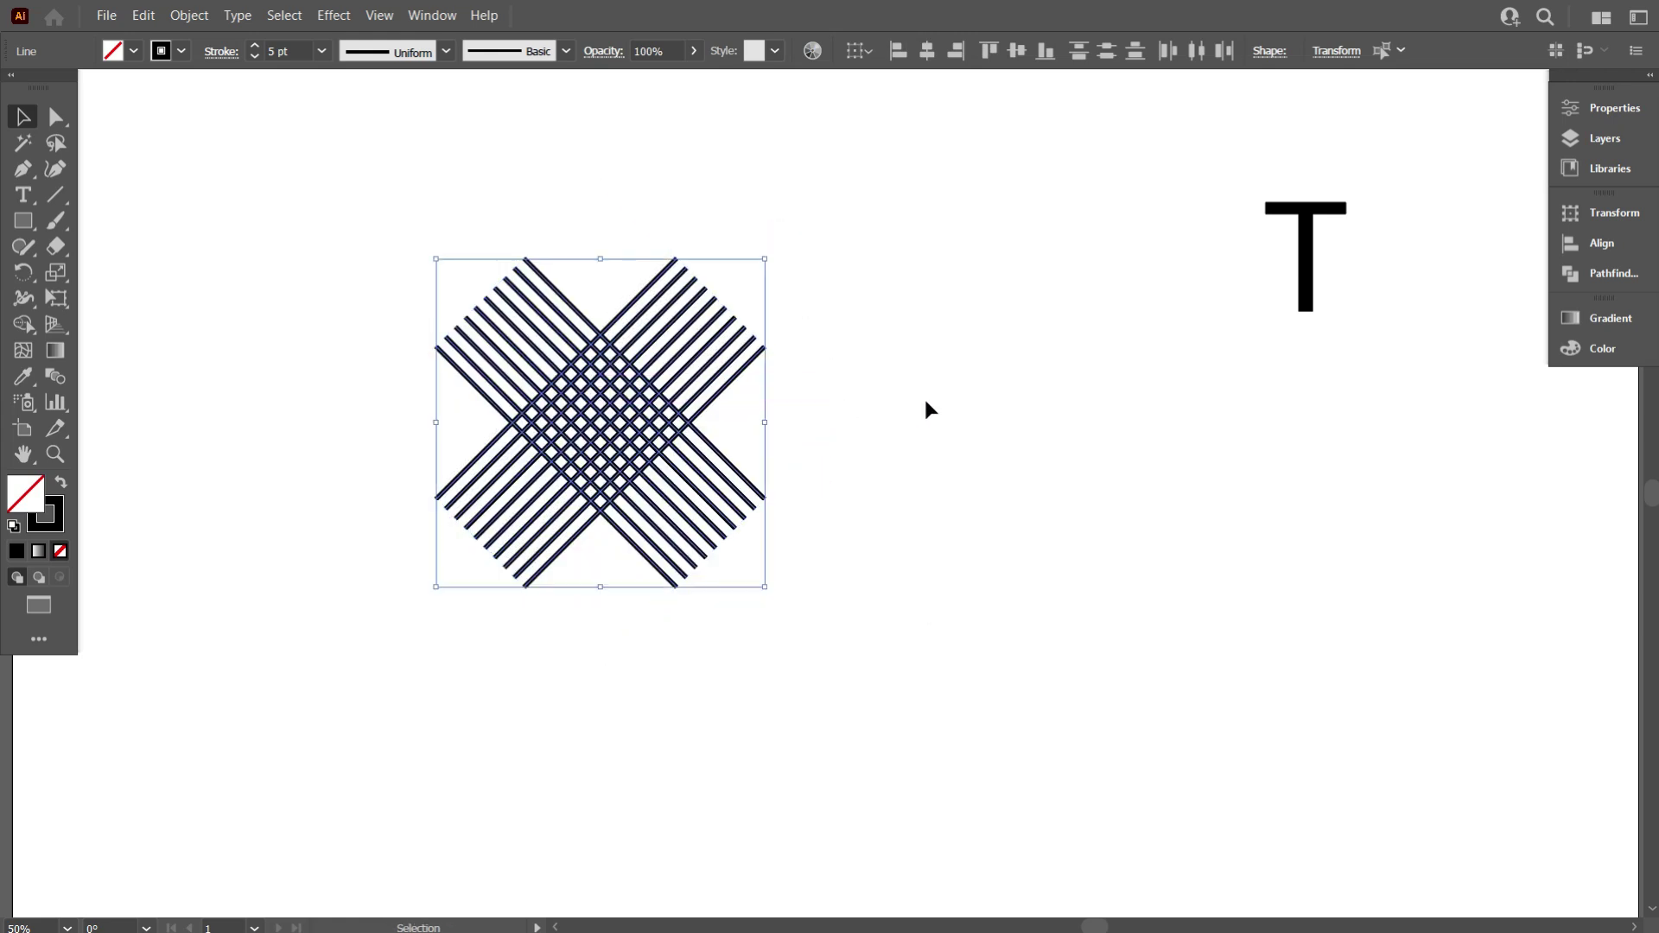
{"action": "left_click", "coordinate": [928, 459]}
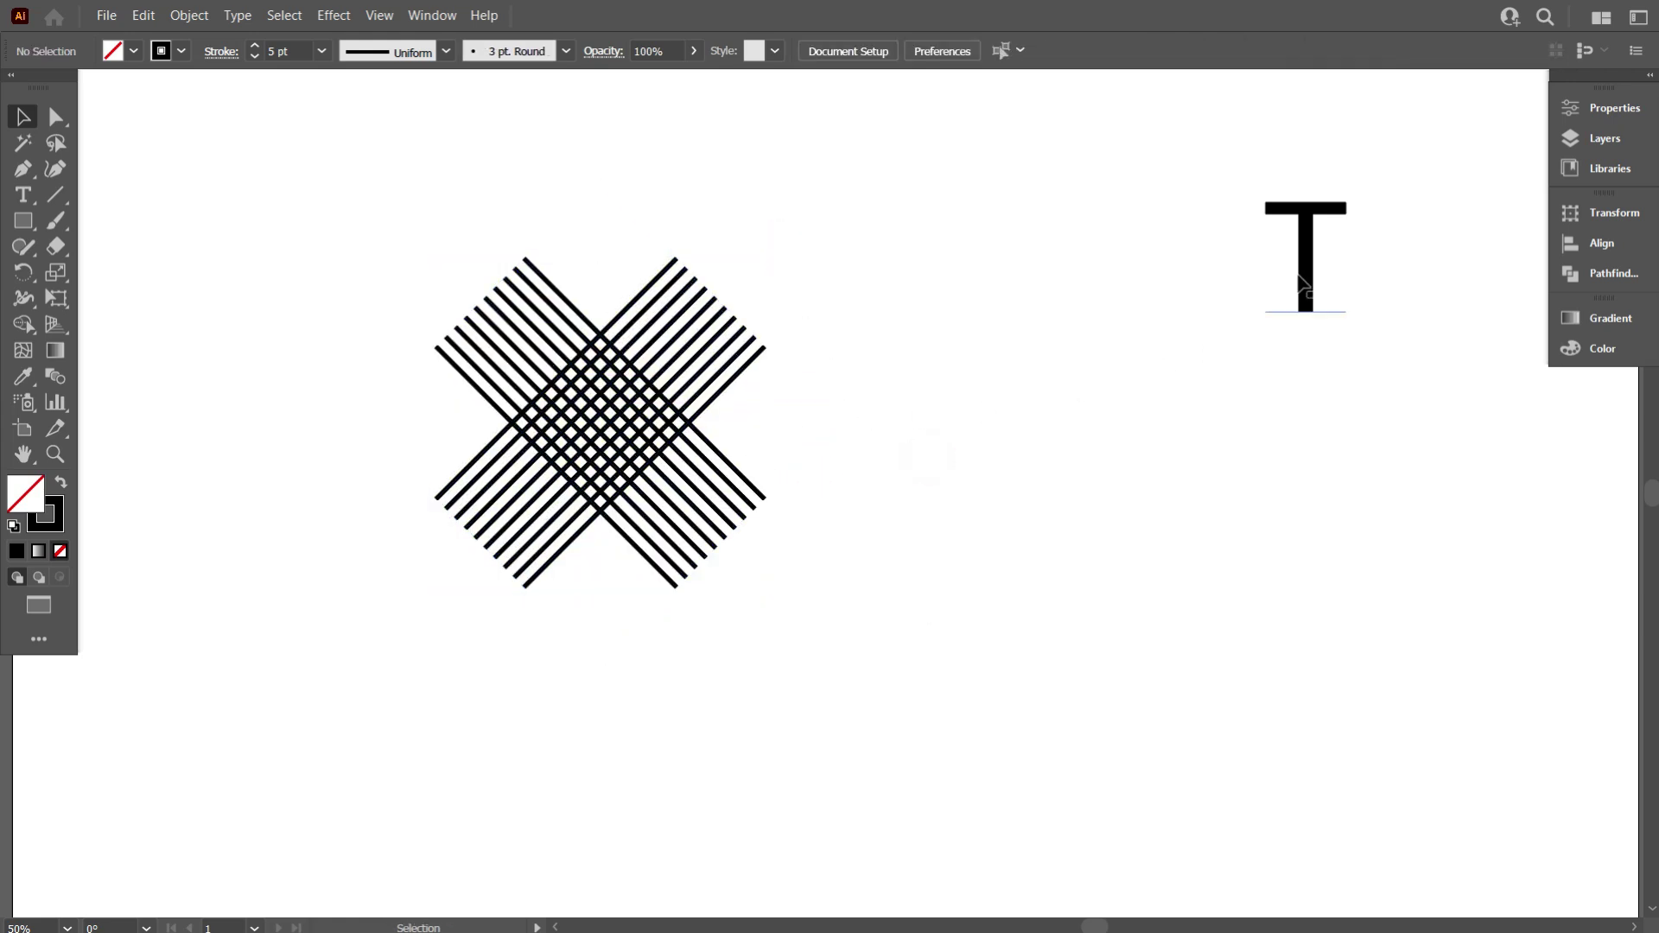
Move the letter T close to the right side of the lattice as a shape reference
{"action": "left_click_drag", "start_coordinate": [1303, 281], "coordinate": [808, 447]}
{"action": "scroll", "coordinate": [518, 479], "scroll_direction": "up", "scroll_amount": 3}
{"action": "scroll", "coordinate": [604, 509], "scroll_direction": "up", "scroll_amount": 2}
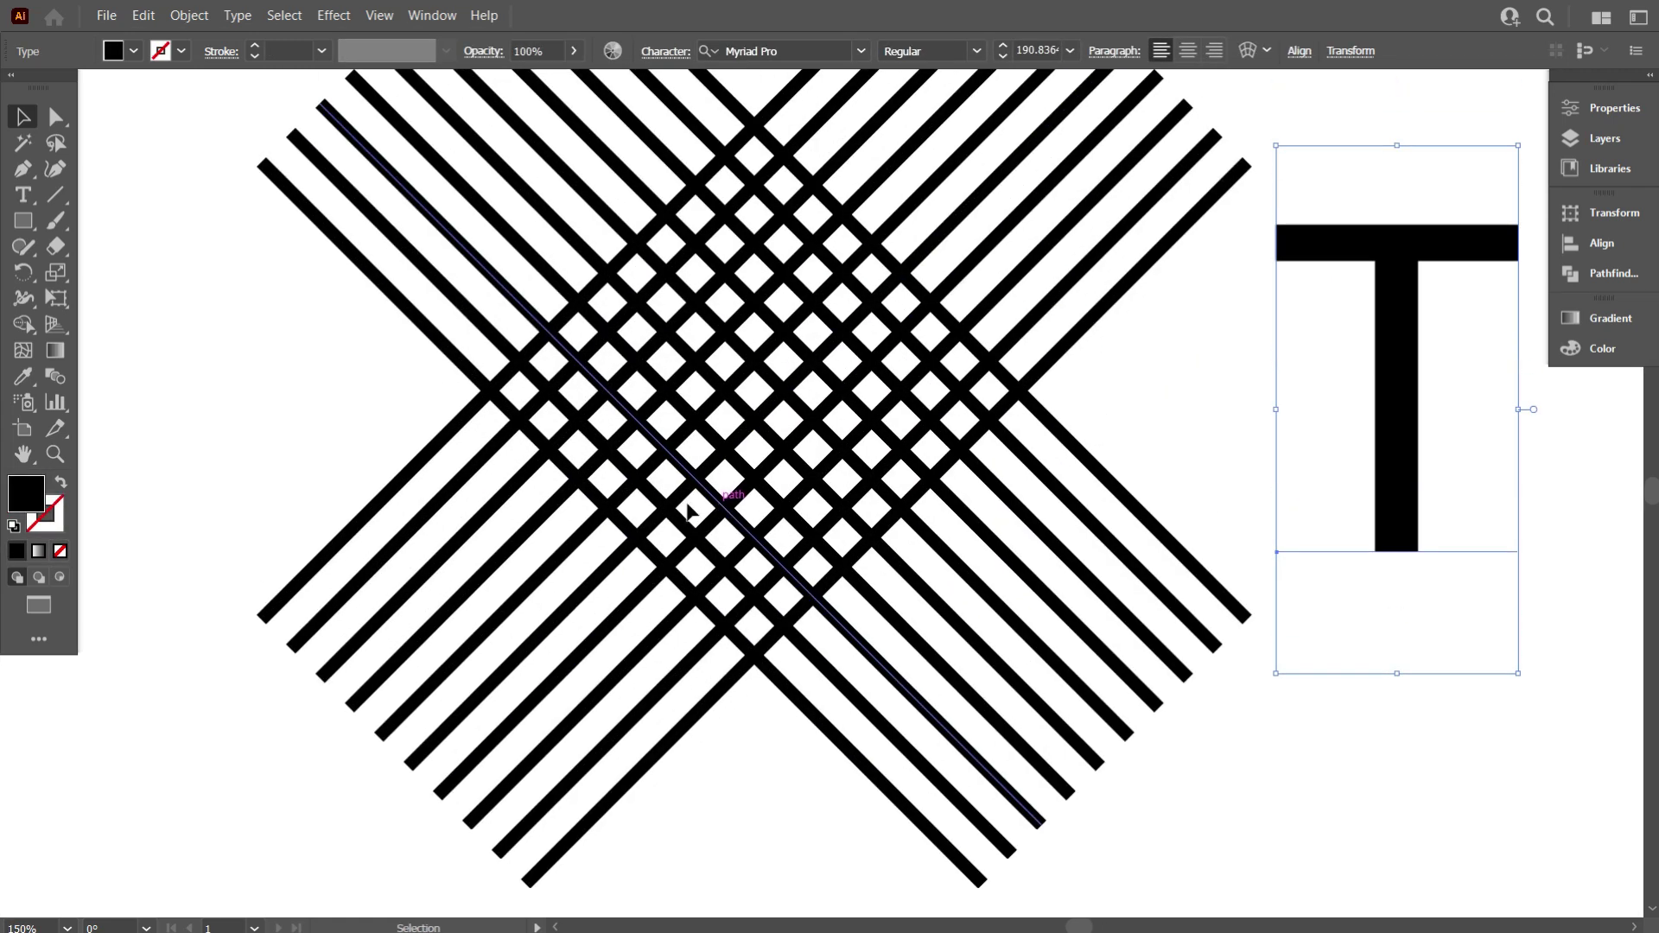
{"action": "scroll", "coordinate": [566, 523], "scroll_direction": "down", "scroll_amount": 1}
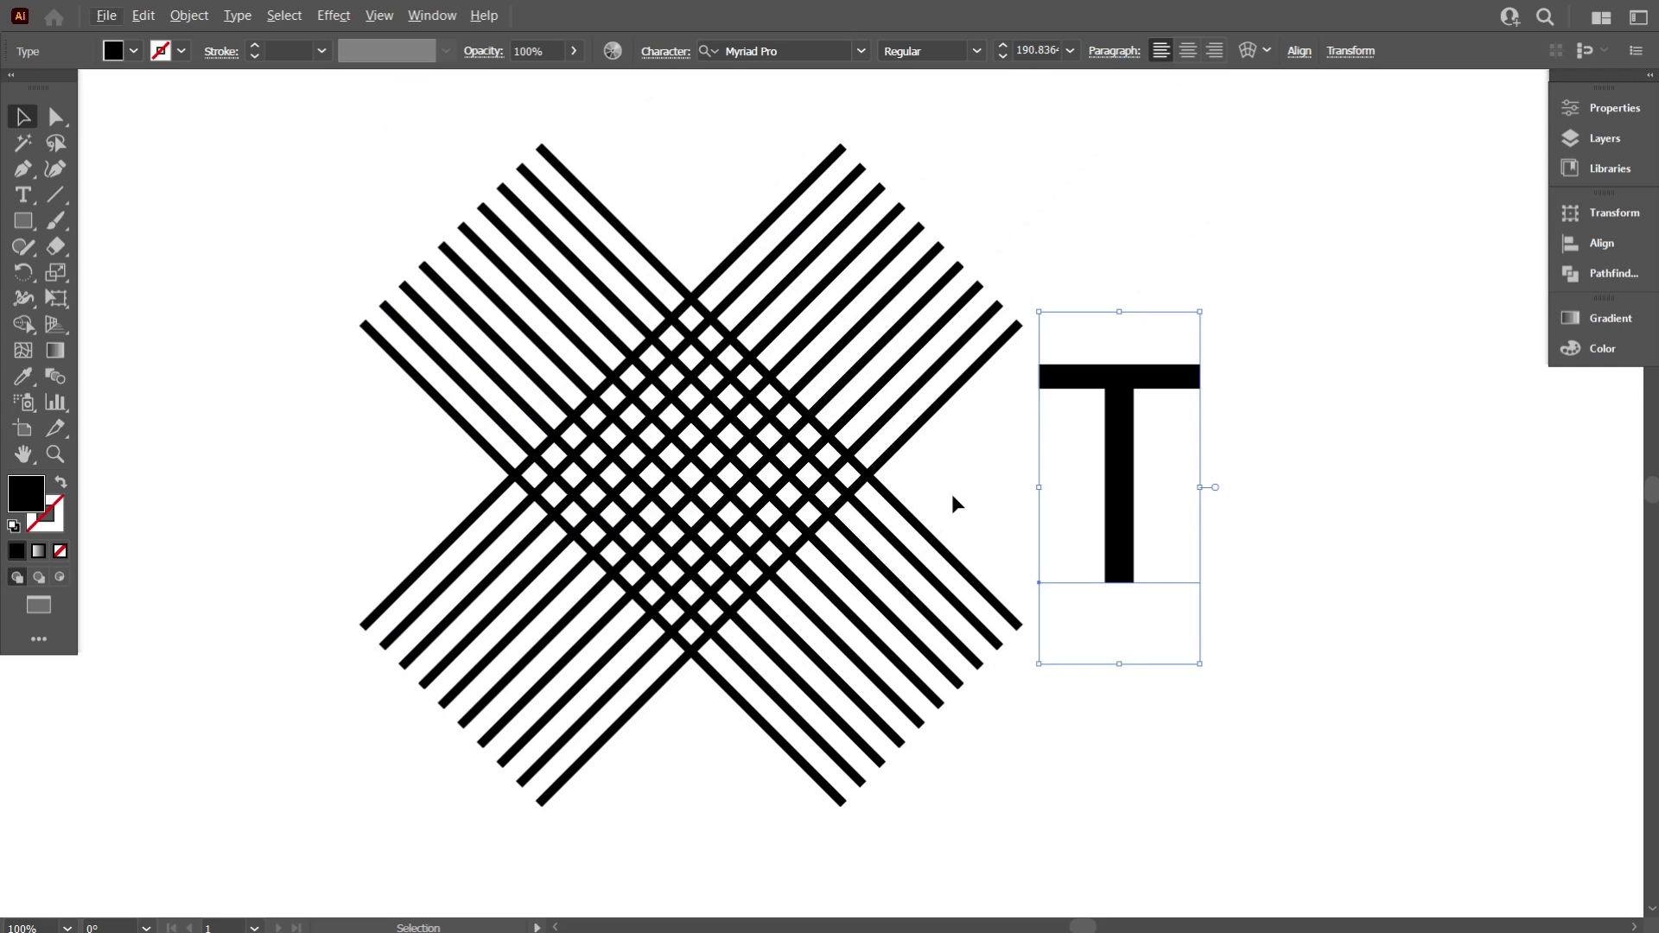
{"action": "scroll", "coordinate": [710, 601], "scroll_direction": "down", "scroll_amount": 1}
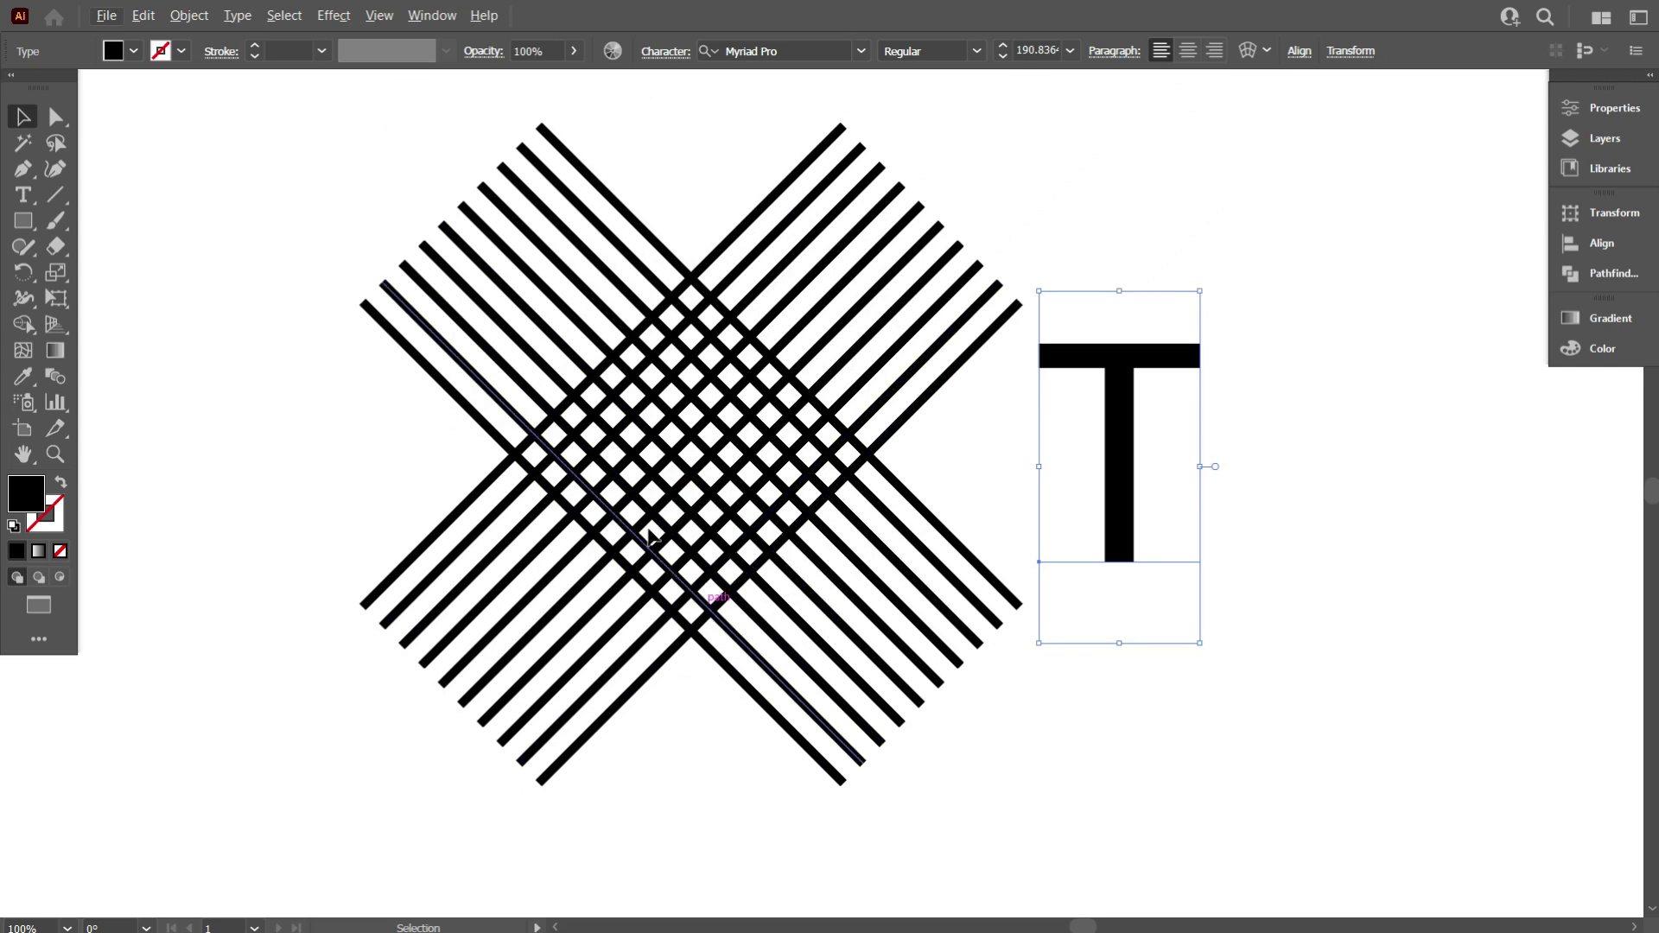
Select the whole lattice and erase the line ends around its lower corner with Shape Builder, using a black fill and no stroke
{"action": "left_click_drag", "start_coordinate": [285, 206], "coordinate": [890, 722]}
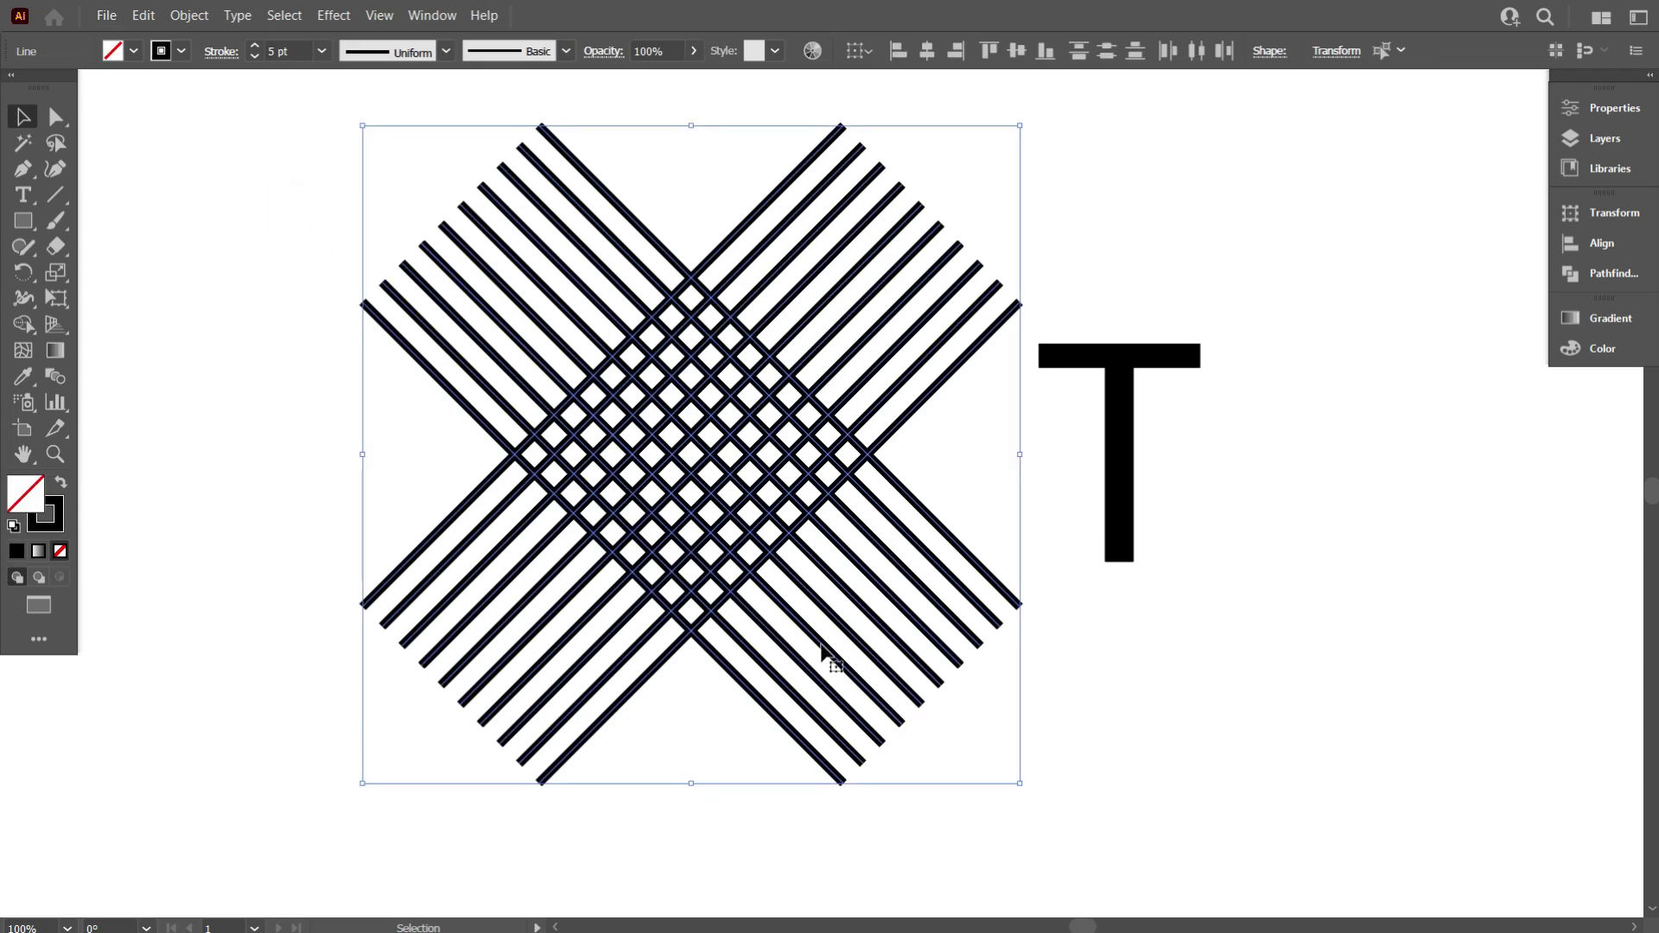
{"action": "scroll", "coordinate": [743, 644], "scroll_direction": "up", "scroll_amount": 2}
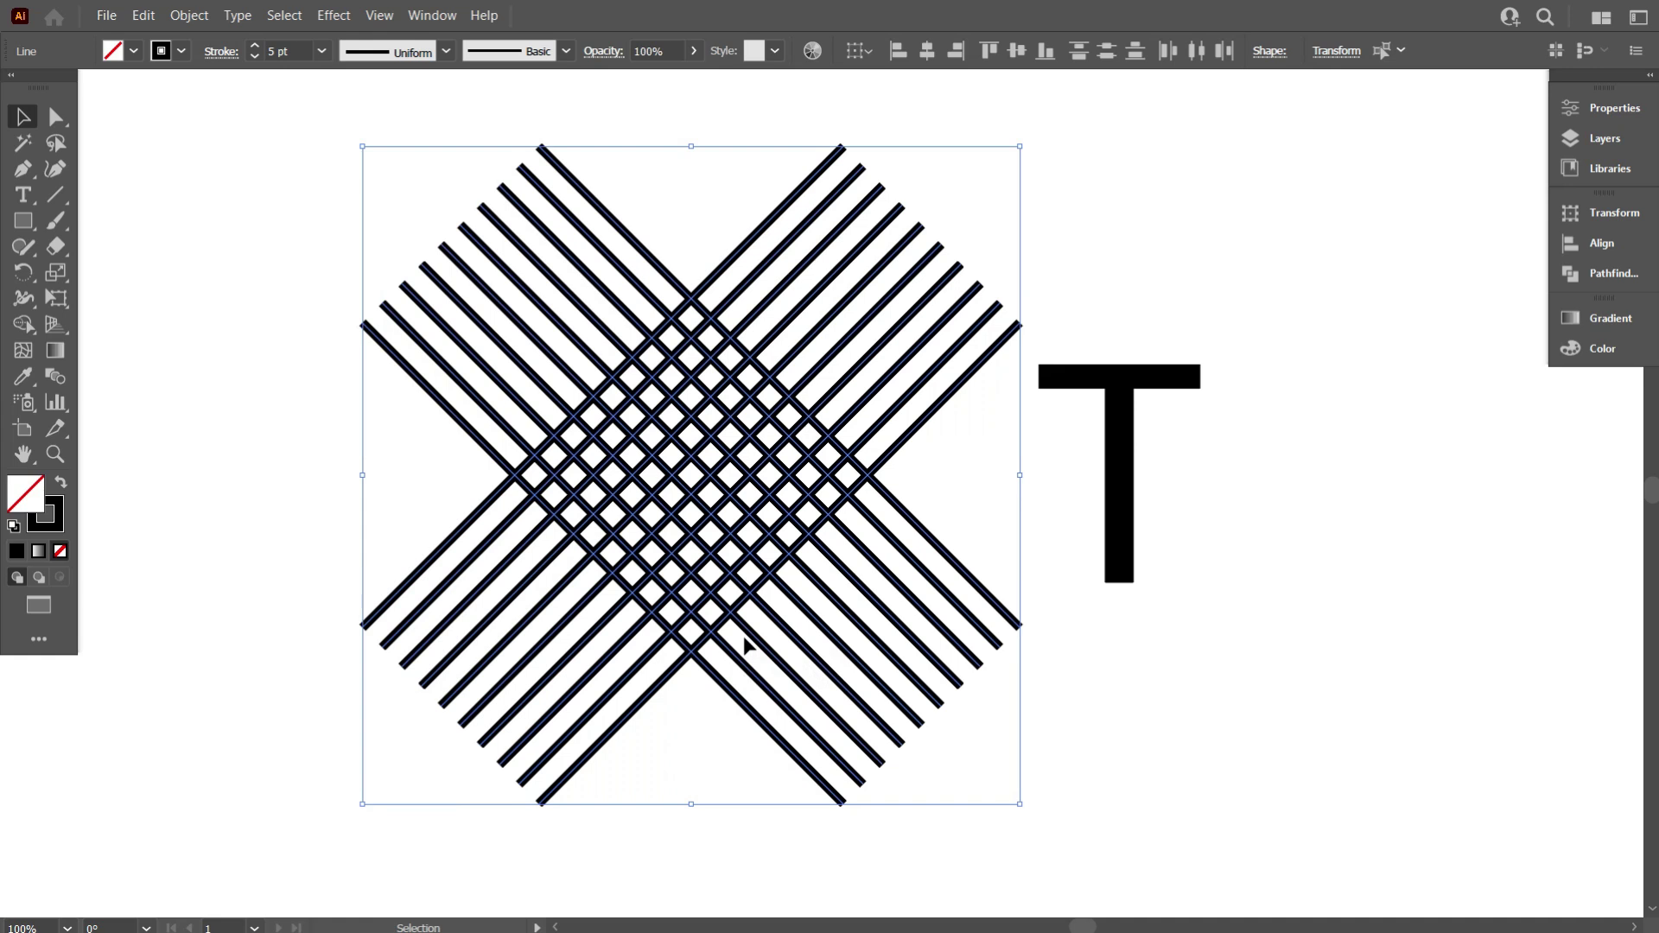
{"action": "scroll", "coordinate": [747, 636], "scroll_direction": "up", "scroll_amount": 3}
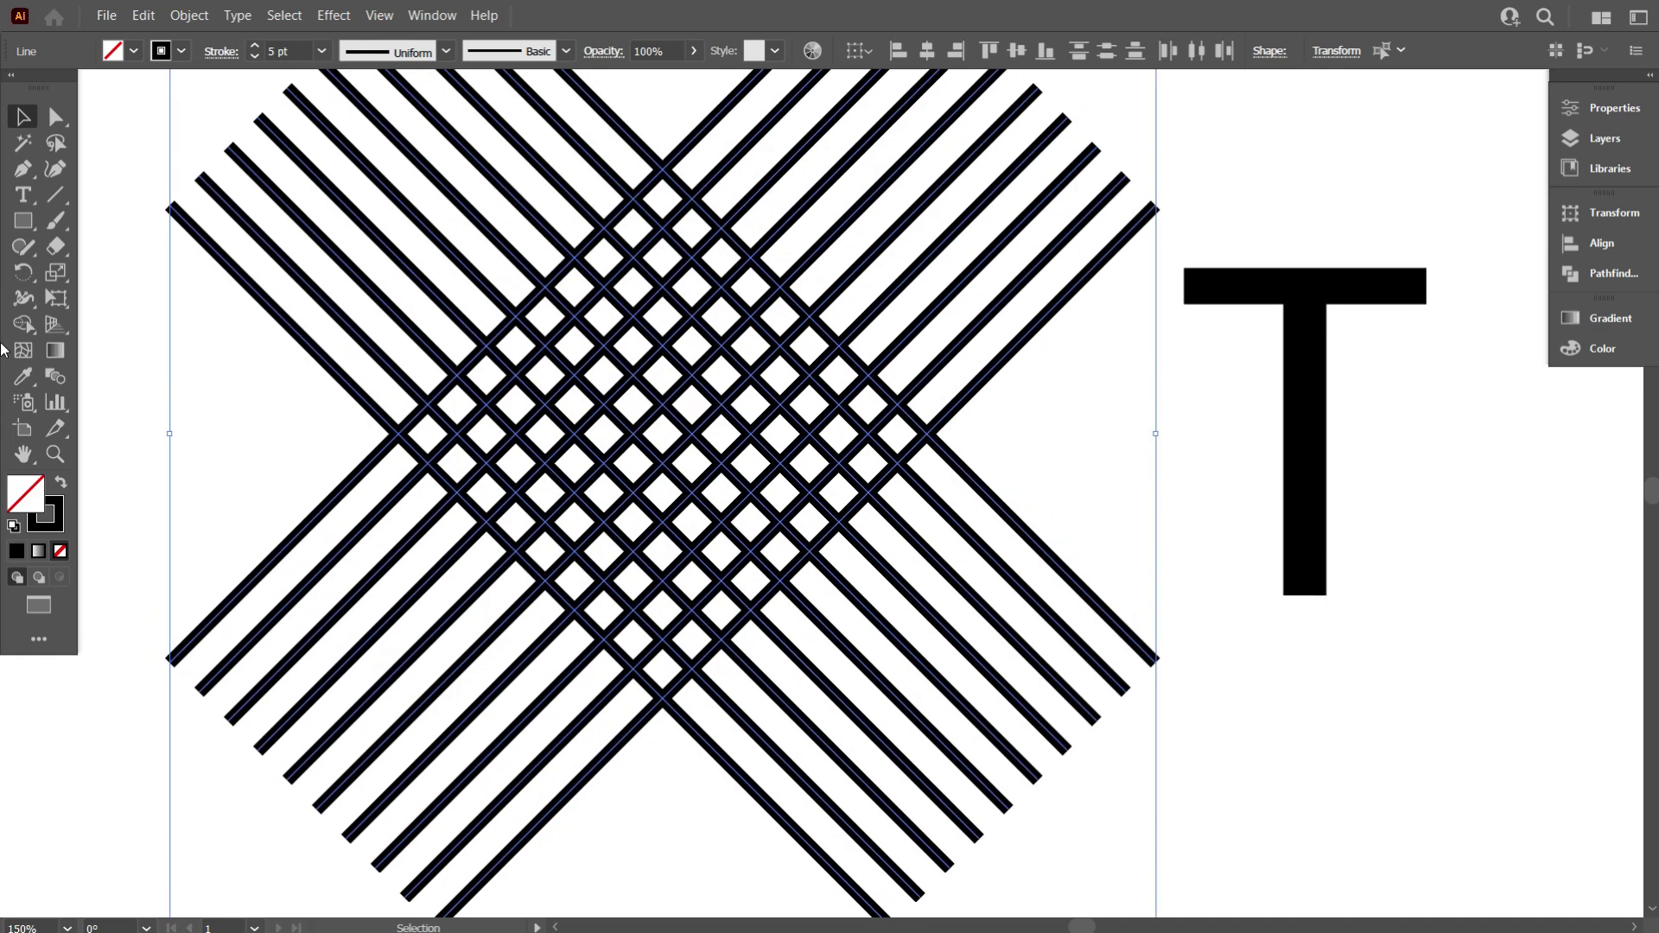
{"action": "left_click", "coordinate": [23, 324]}
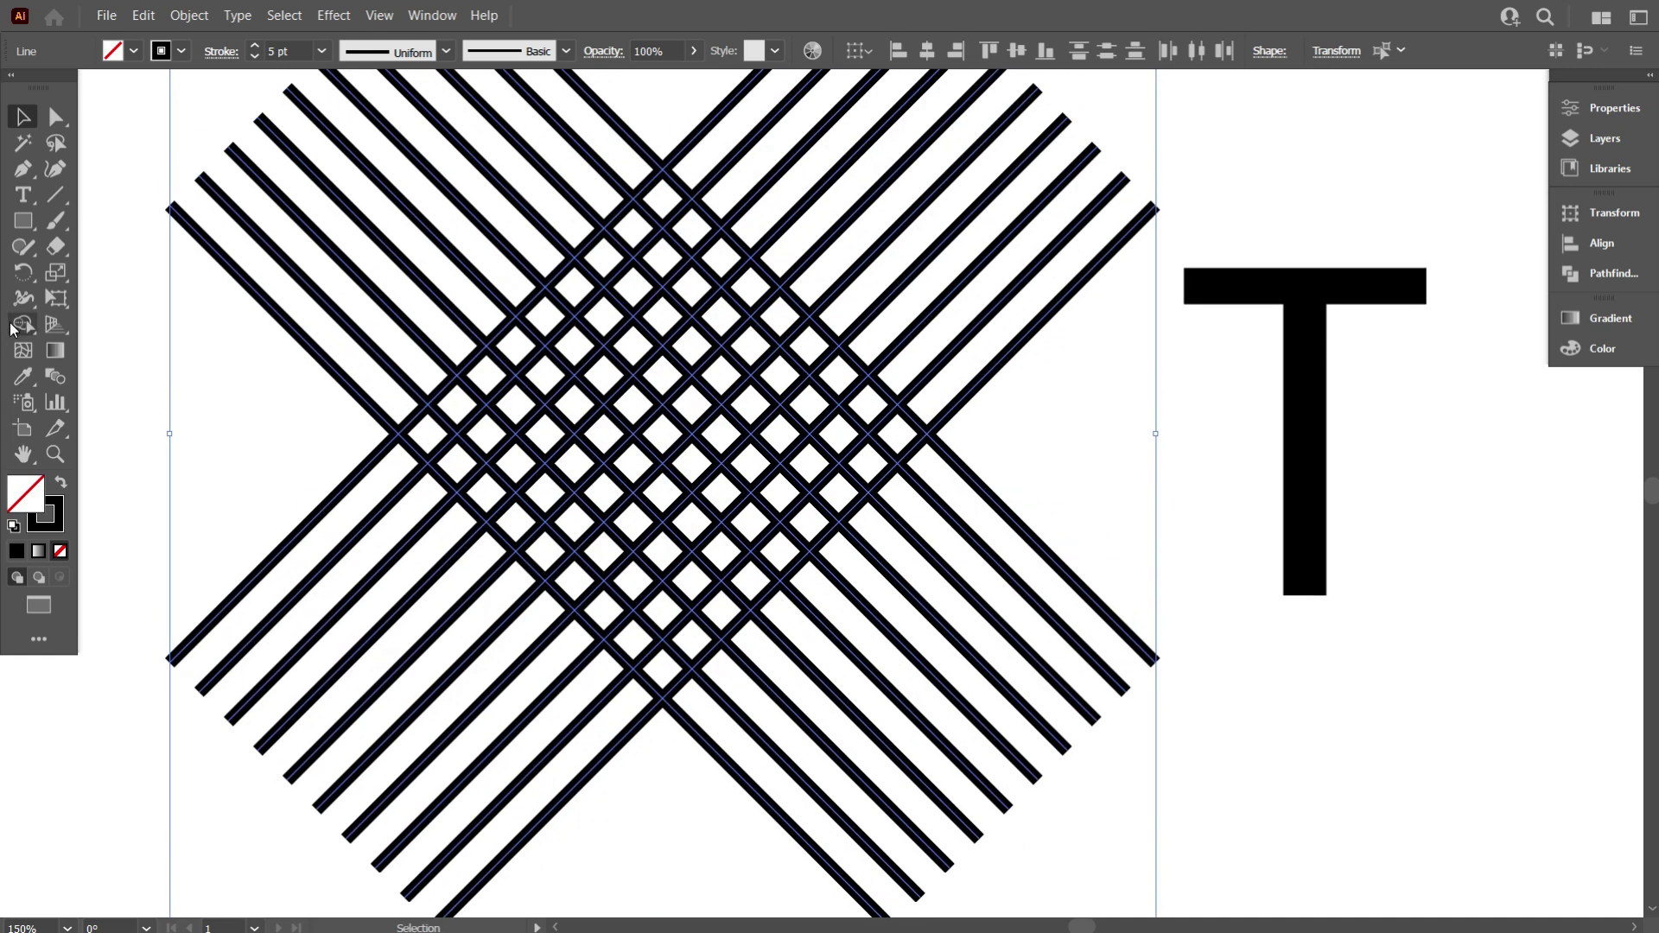
{"action": "left_click", "coordinate": [61, 484]}
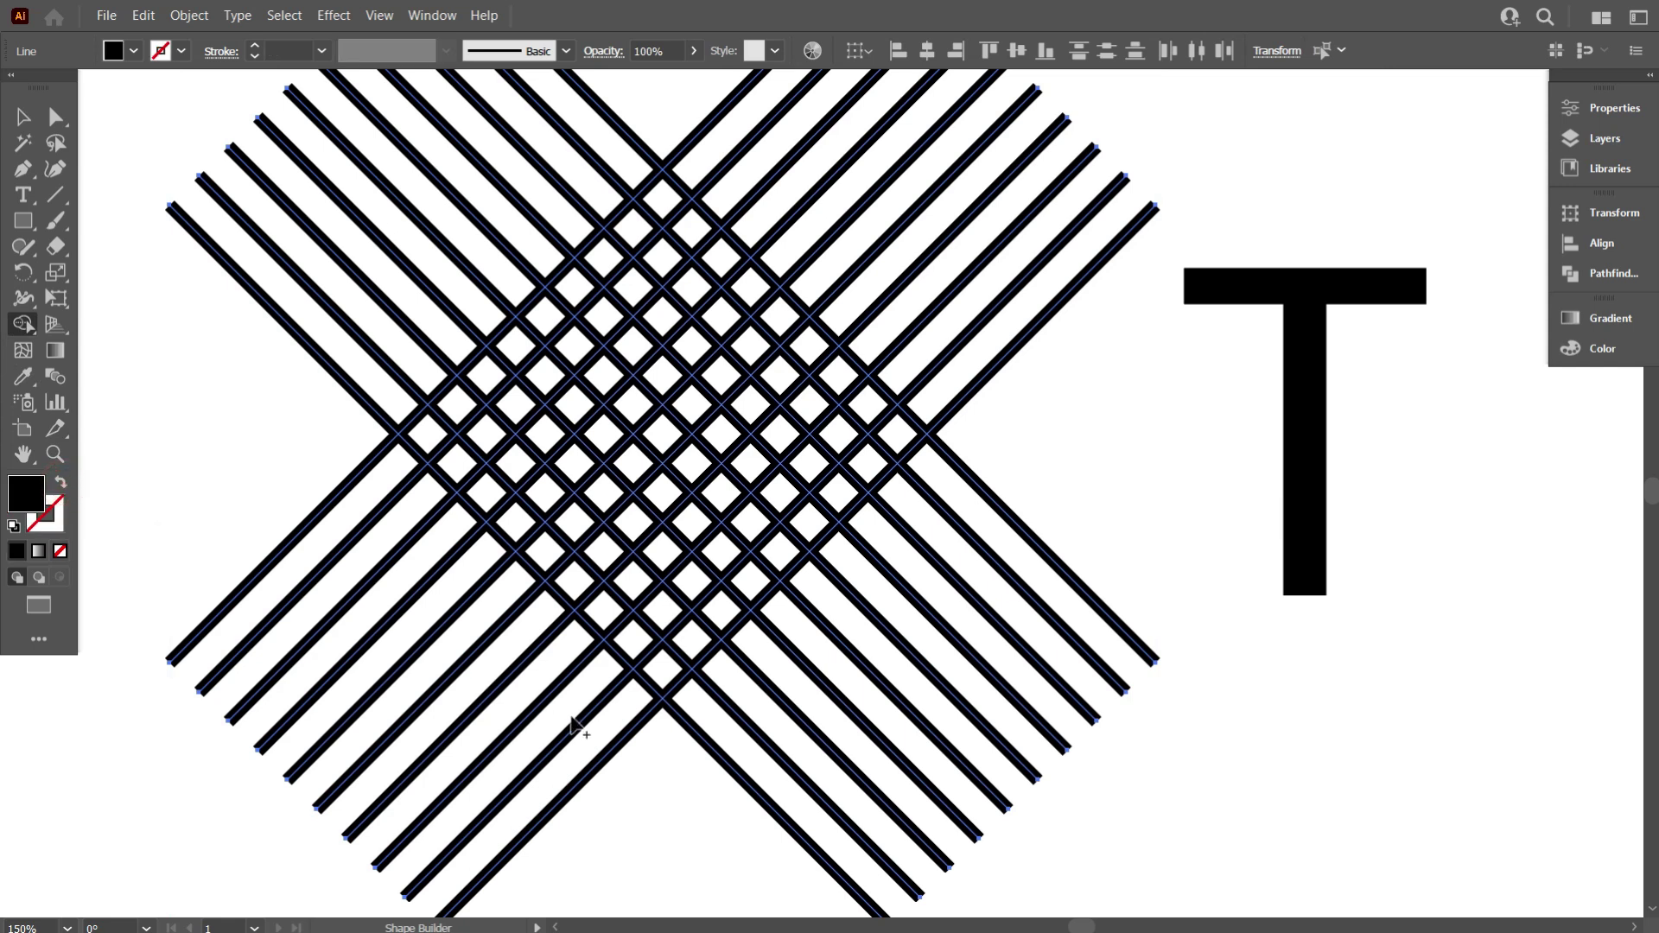
{"action": "left_click_drag", "start_coordinate": [673, 745], "coordinate": [722, 737]}
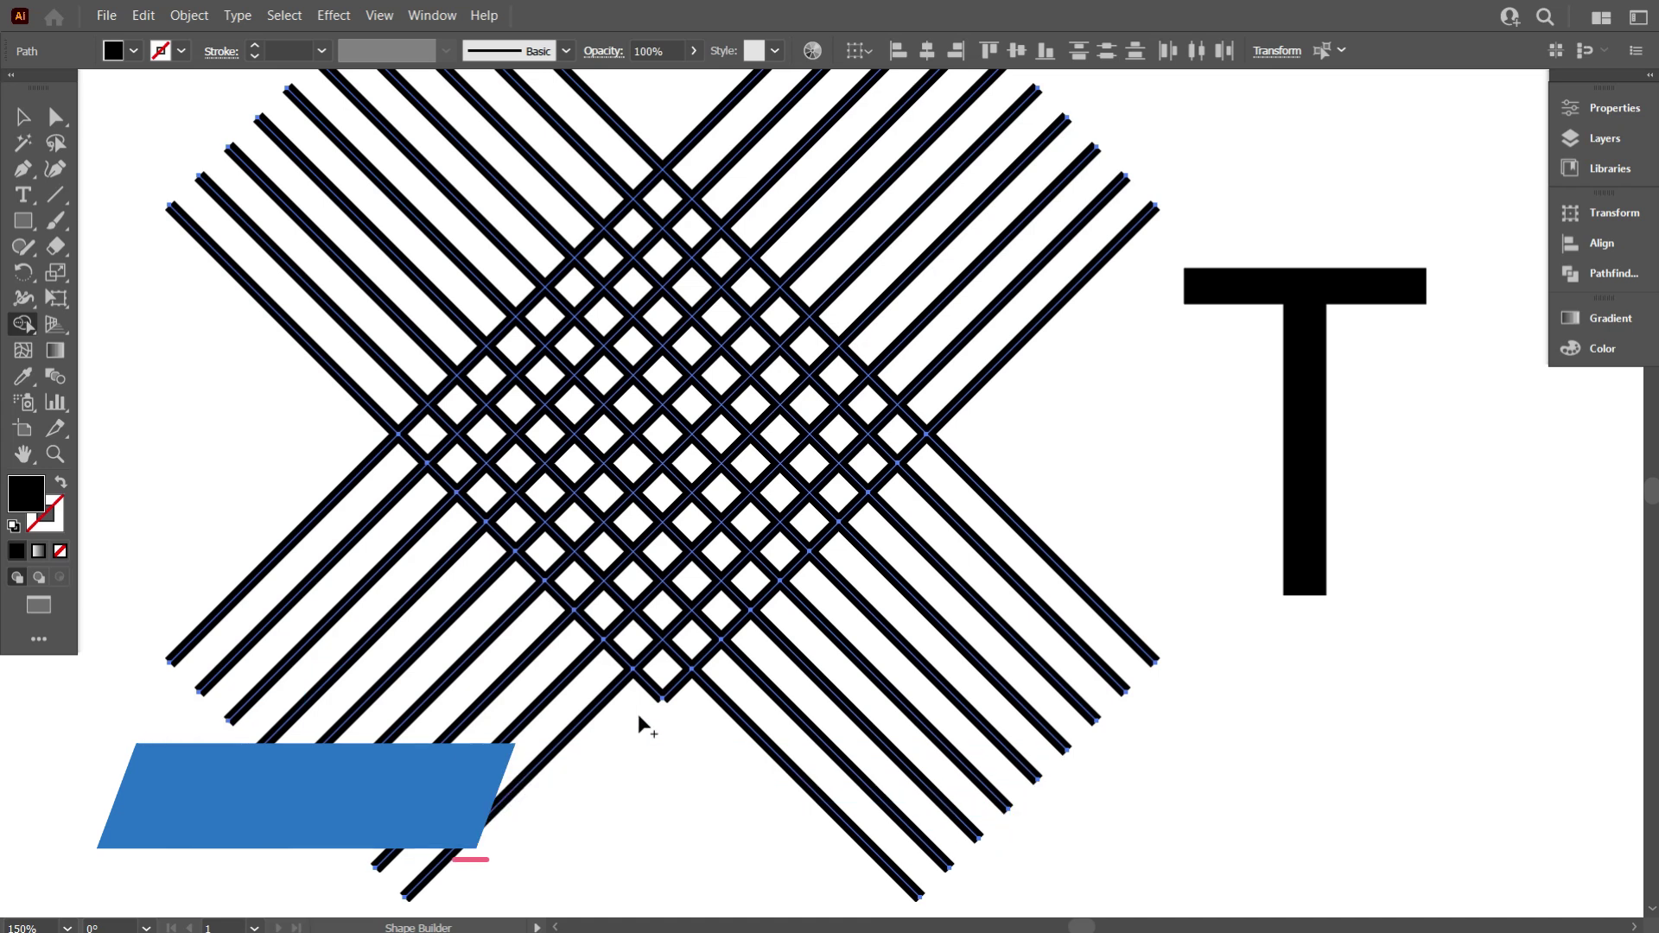
{"action": "left_click", "coordinate": [584, 672], "text": "alt"}
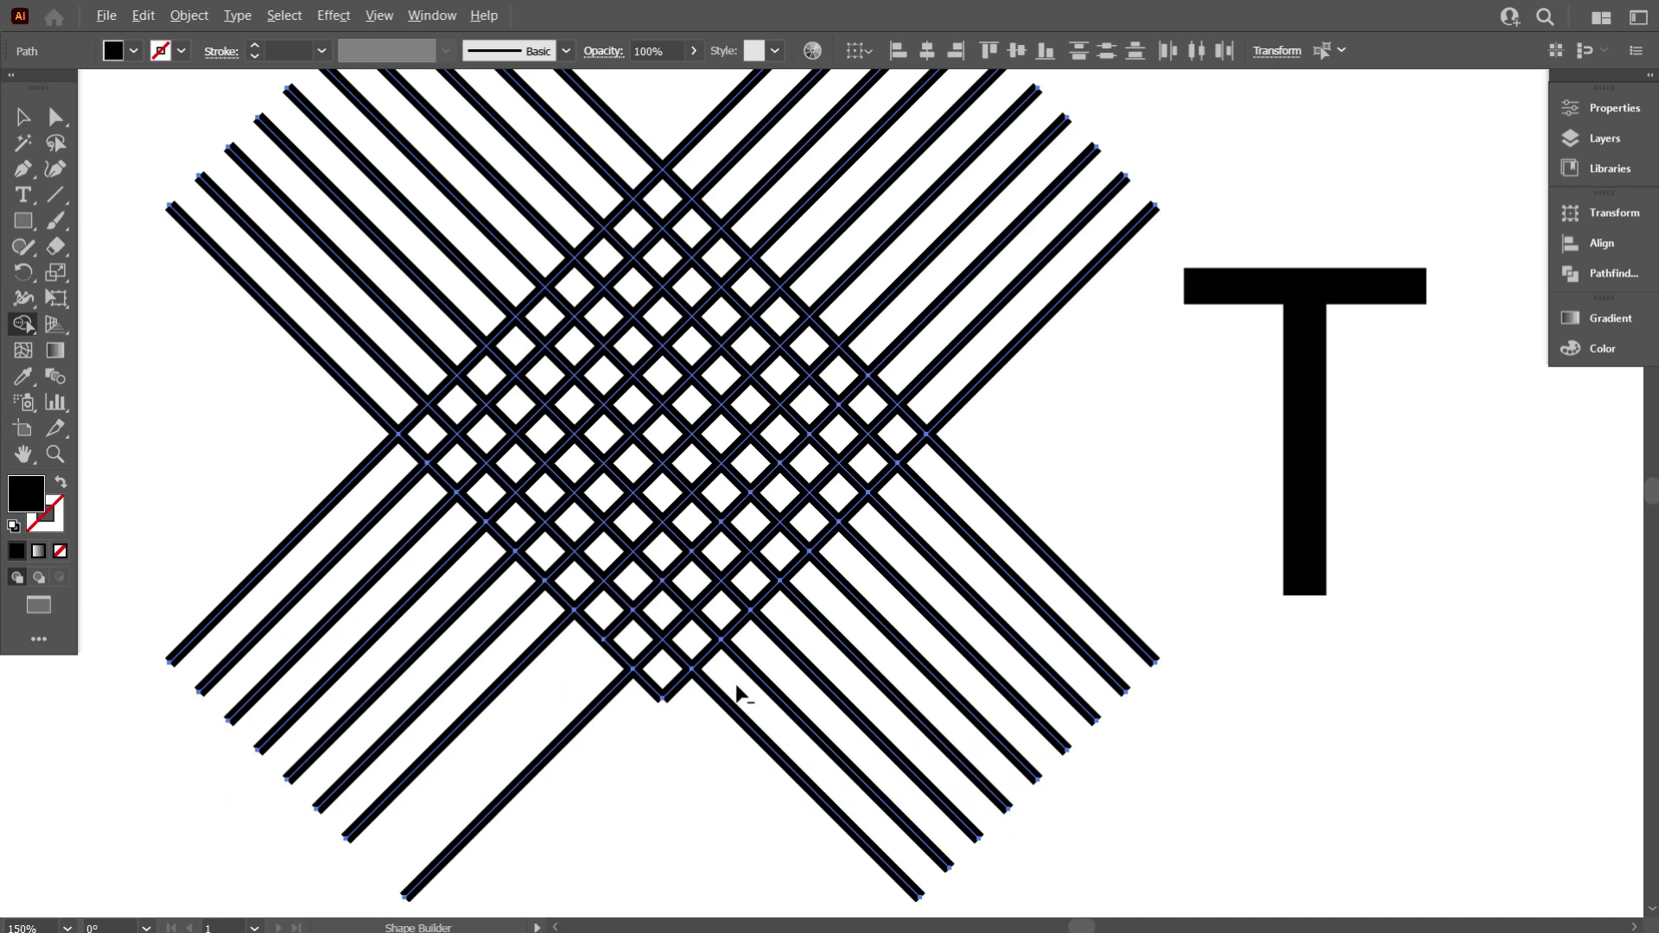
{"action": "left_click", "coordinate": [760, 663], "text": "alt"}
Erase the lattice segments along both sides of the T's stem and beneath its left arm with Shape Builder
{"action": "mouse_move", "coordinate": [752, 656]}
{"action": "left_mouse_down"}
{"action": "mouse_move", "coordinate": [729, 611]}
{"action": "mouse_move", "coordinate": [747, 591]}
{"action": "mouse_move", "coordinate": [720, 555]}
{"action": "mouse_move", "coordinate": [728, 510]}
{"action": "left_mouse_up"}
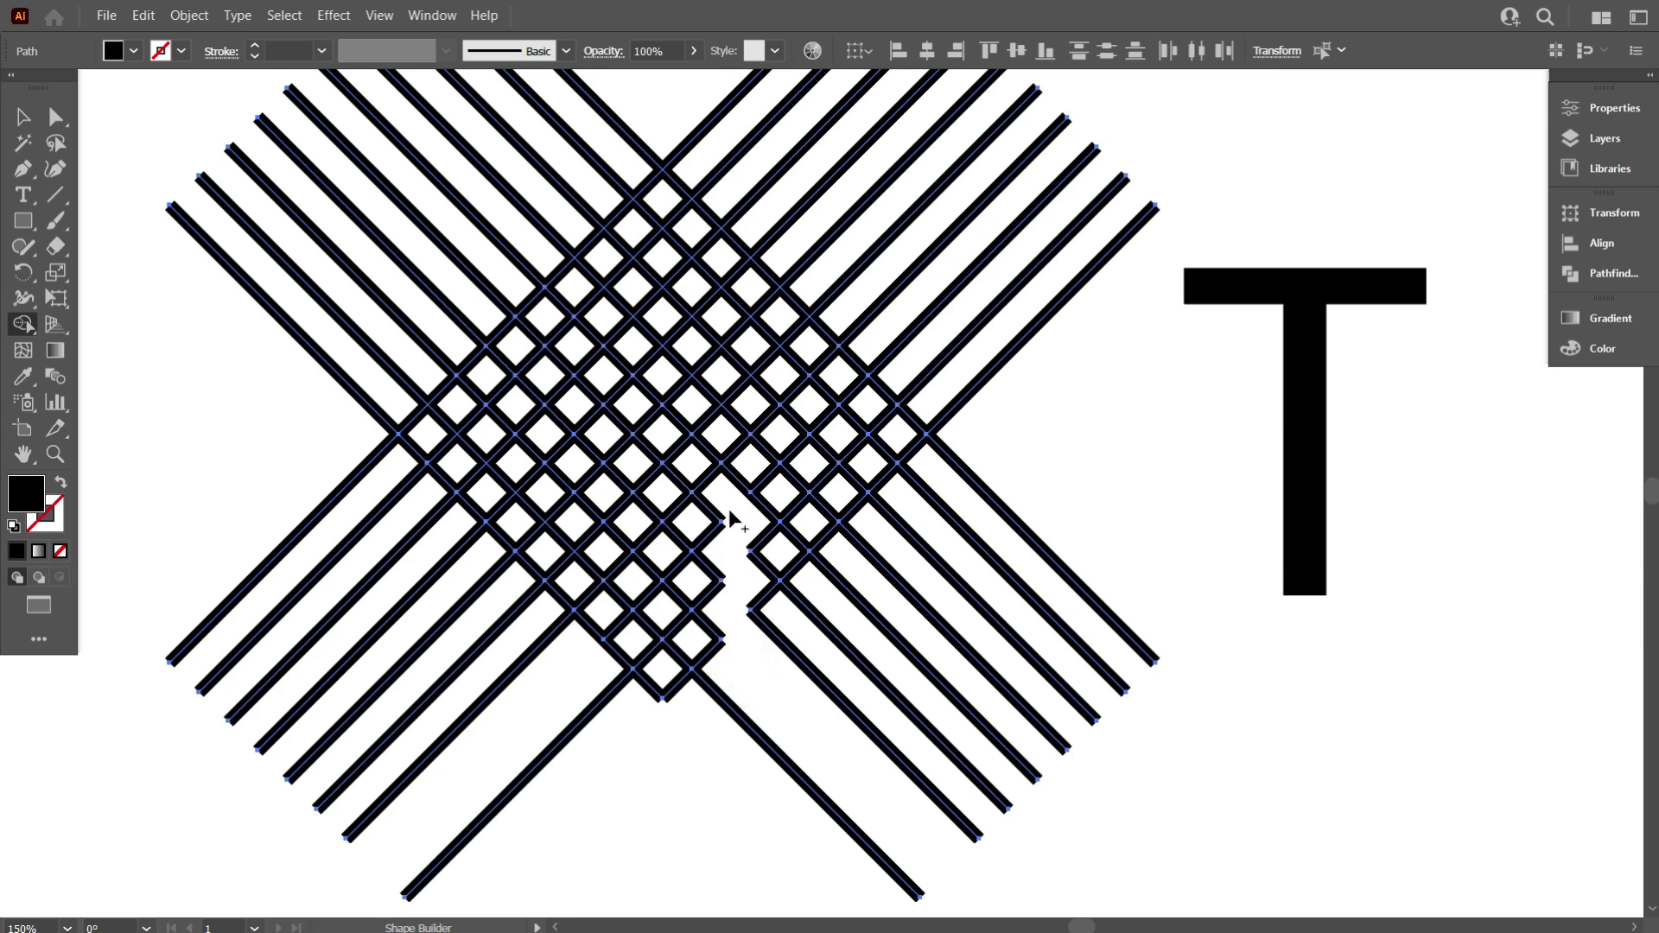
{"action": "mouse_move", "coordinate": [588, 631]}
{"action": "left_mouse_down"}
{"action": "mouse_move", "coordinate": [576, 579]}
{"action": "mouse_move", "coordinate": [595, 557]}
{"action": "mouse_move", "coordinate": [575, 523]}
{"action": "left_mouse_up"}
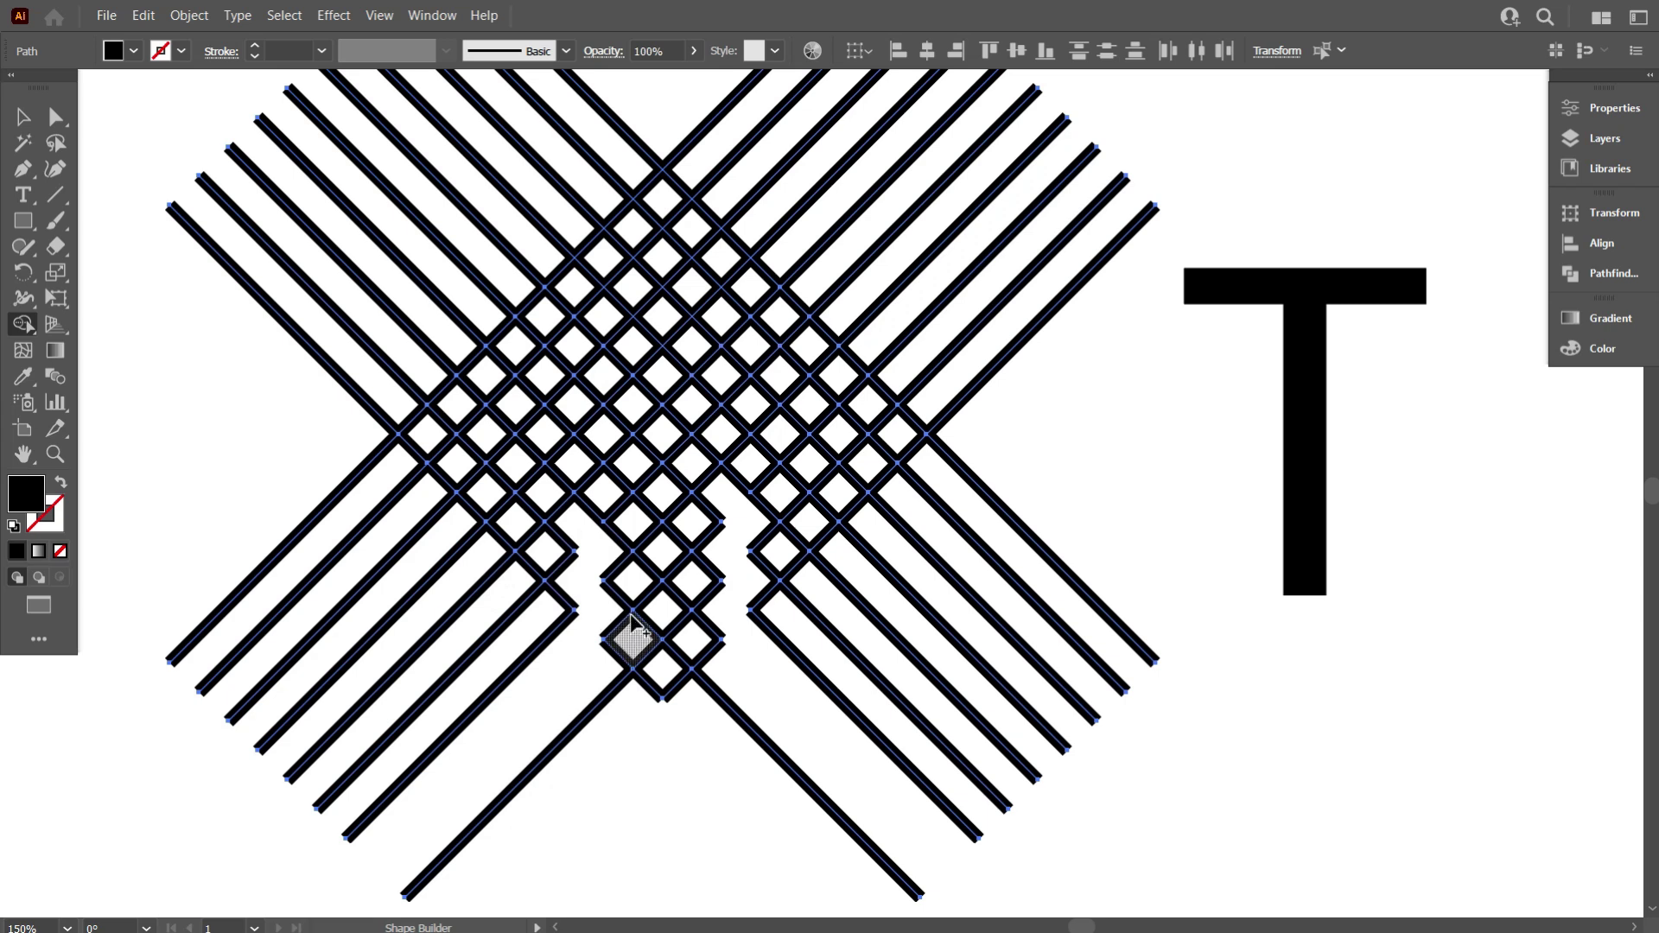
{"action": "left_click_drag", "start_coordinate": [580, 534], "coordinate": [593, 505]}
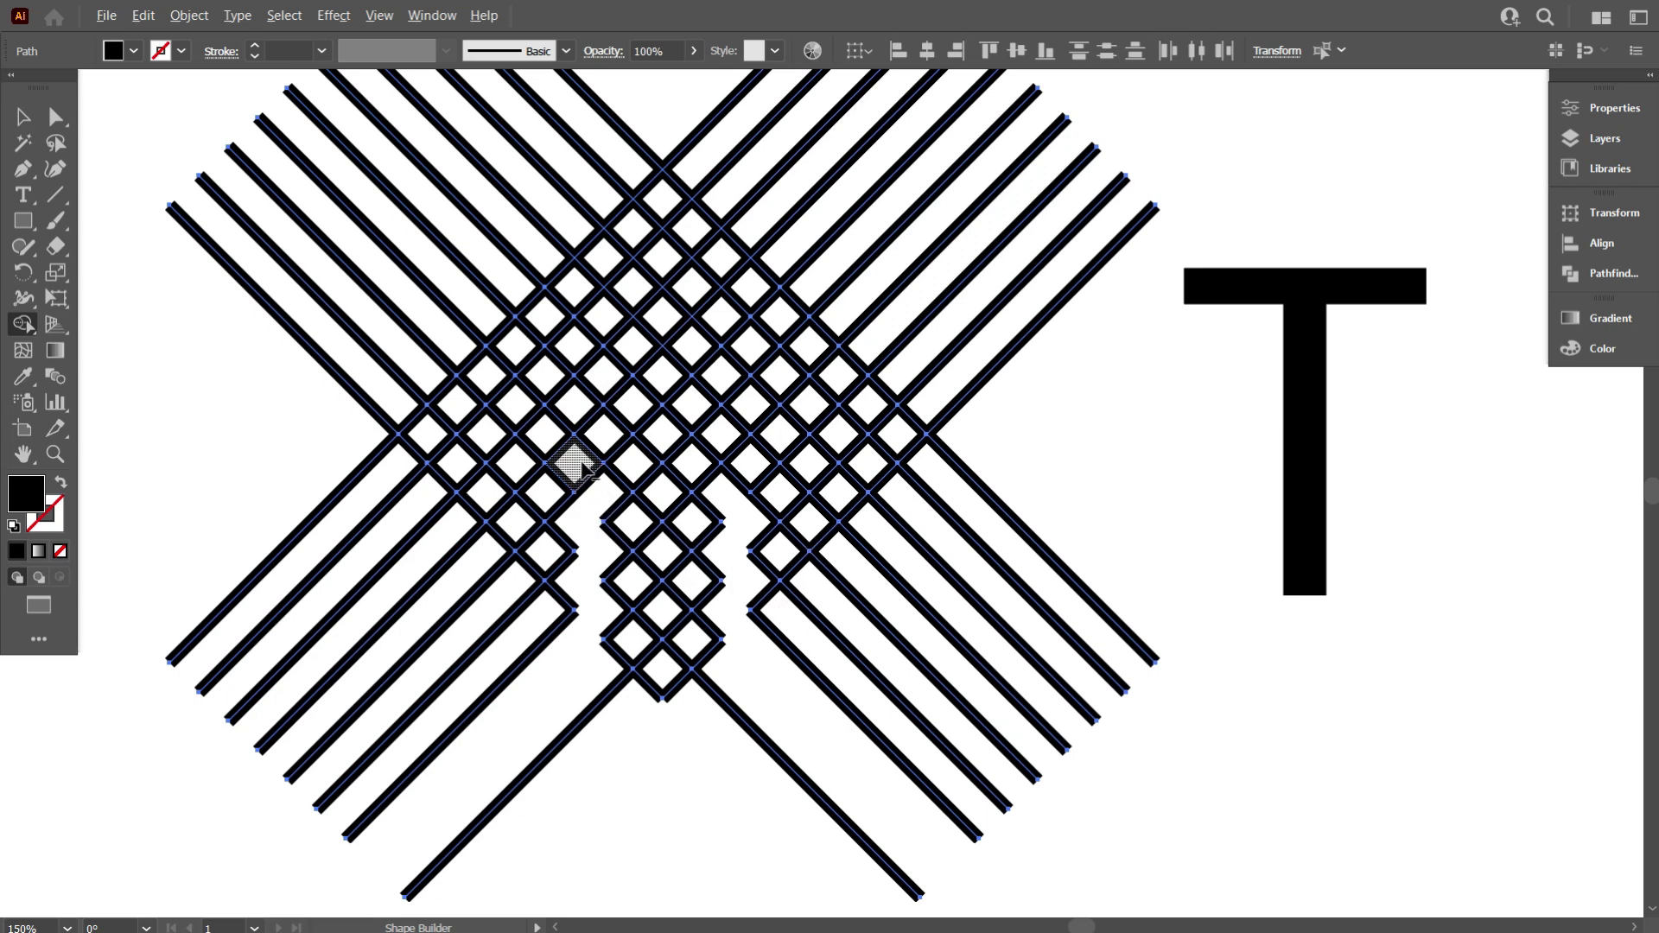
{"action": "mouse_move", "coordinate": [581, 503]}
{"action": "left_mouse_down"}
{"action": "mouse_move", "coordinate": [529, 470]}
{"action": "mouse_move", "coordinate": [484, 503]}
{"action": "left_mouse_up"}
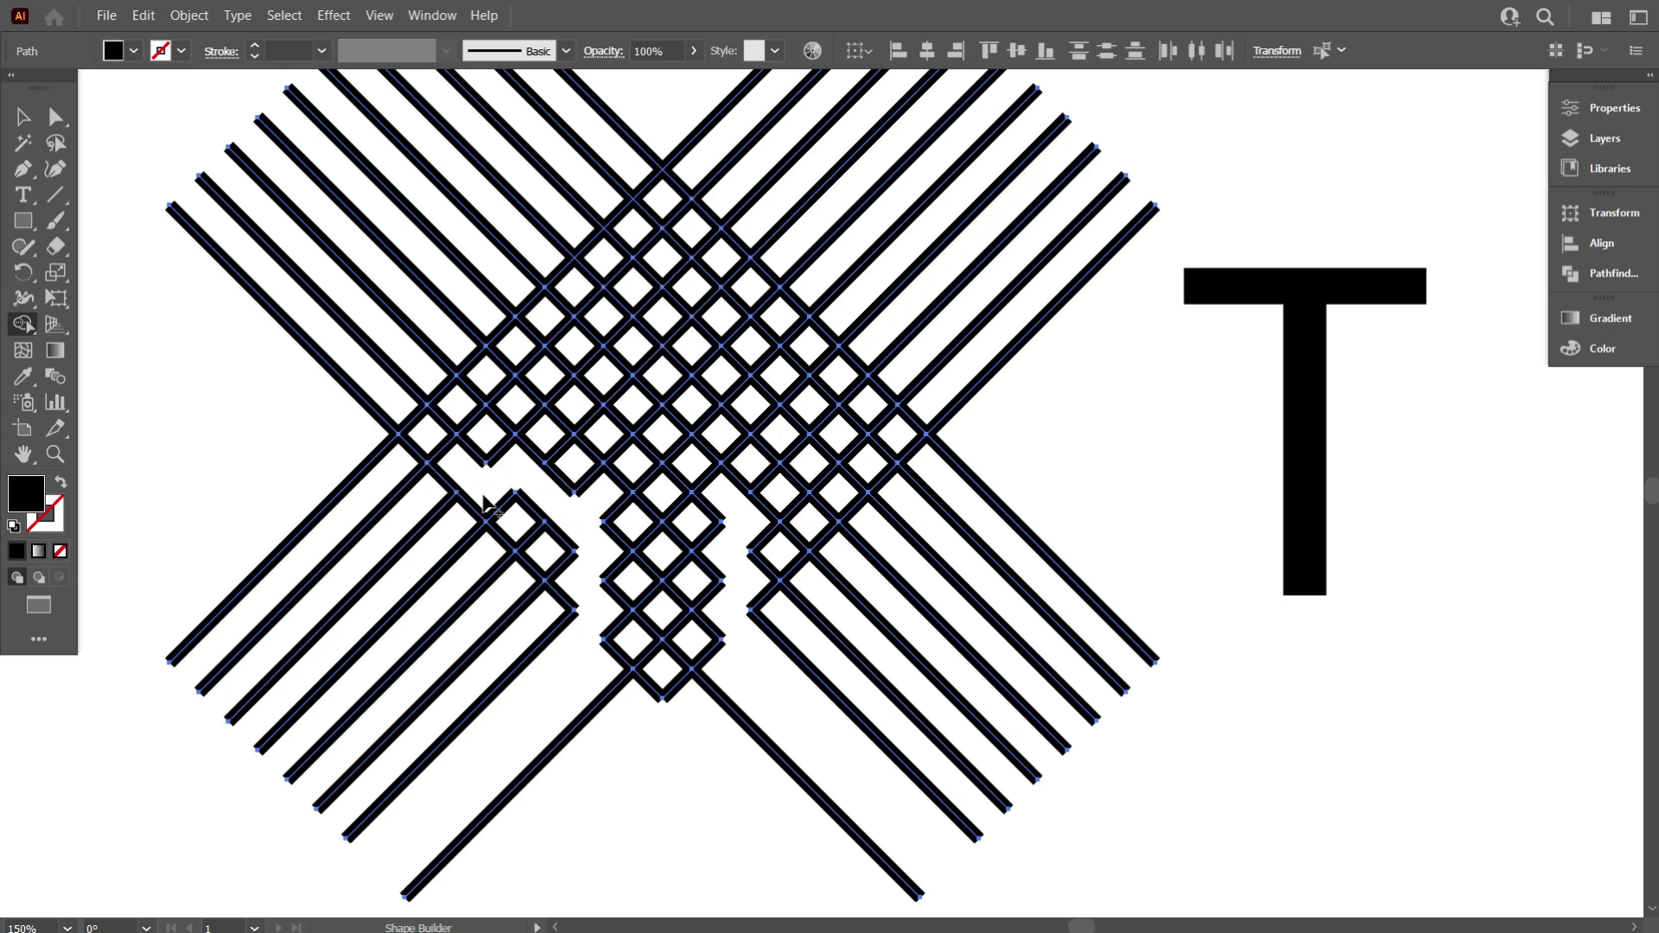
{"action": "left_click", "coordinate": [581, 475]}
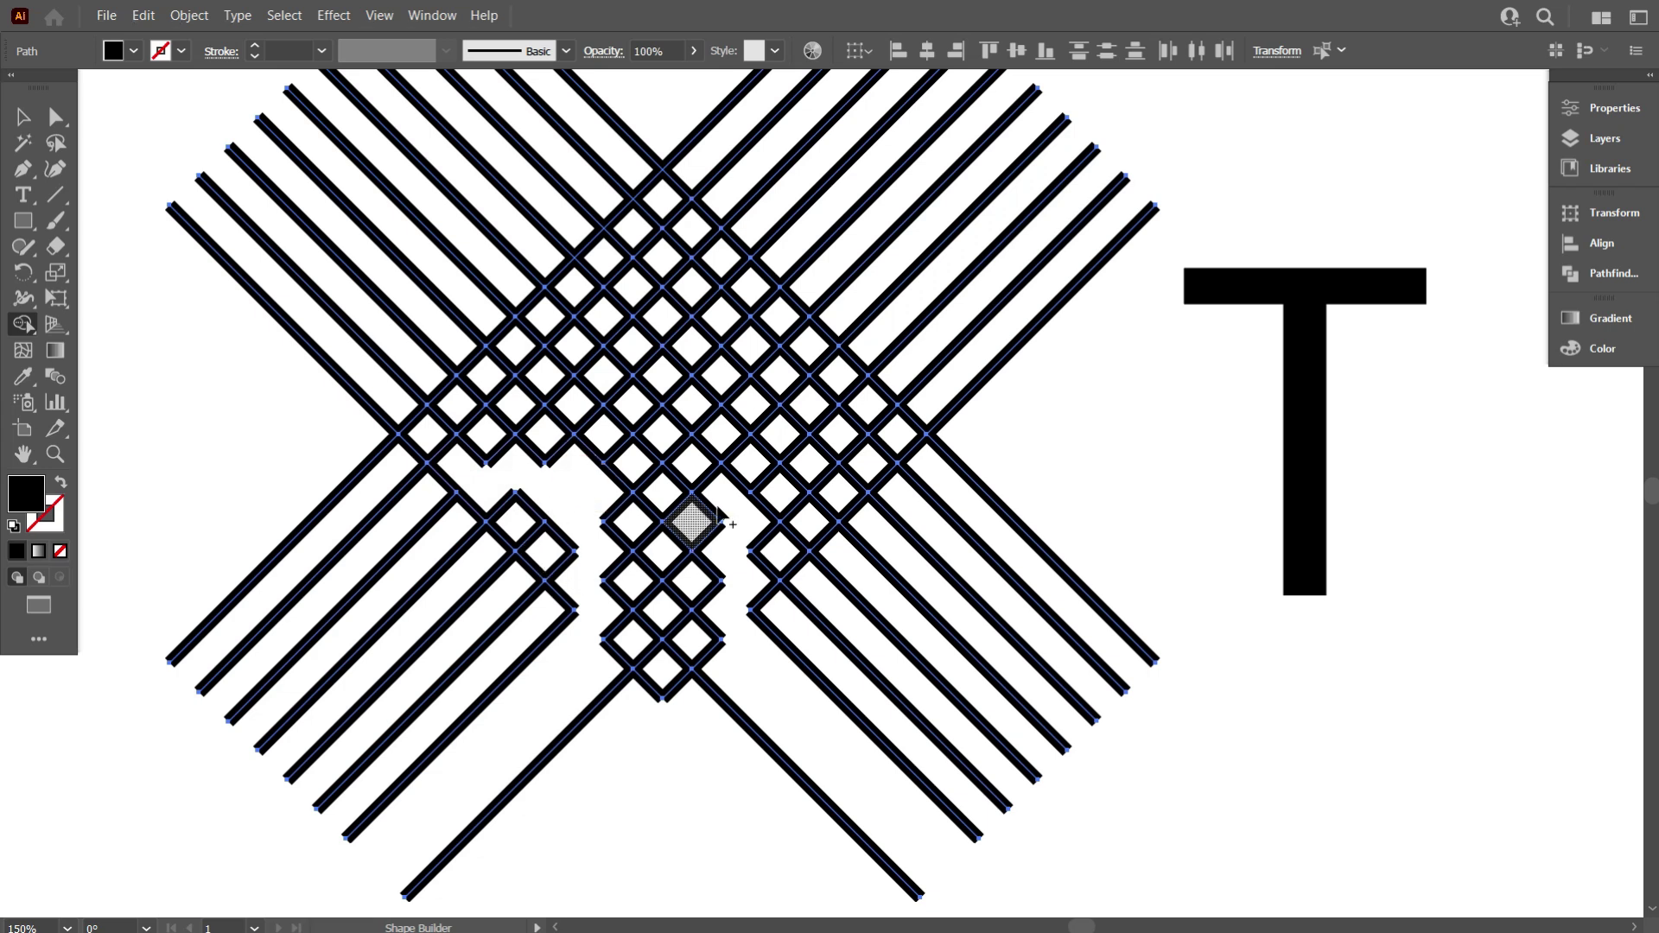
Try erasing a band of lattice segments directly beneath the T's right arm and another above the crossbar
{"action": "mouse_move", "coordinate": [715, 433]}
{"action": "left_mouse_down"}
{"action": "mouse_move", "coordinate": [734, 452]}
{"action": "mouse_move", "coordinate": [828, 450]}
{"action": "mouse_move", "coordinate": [864, 471]}
{"action": "left_mouse_up"}
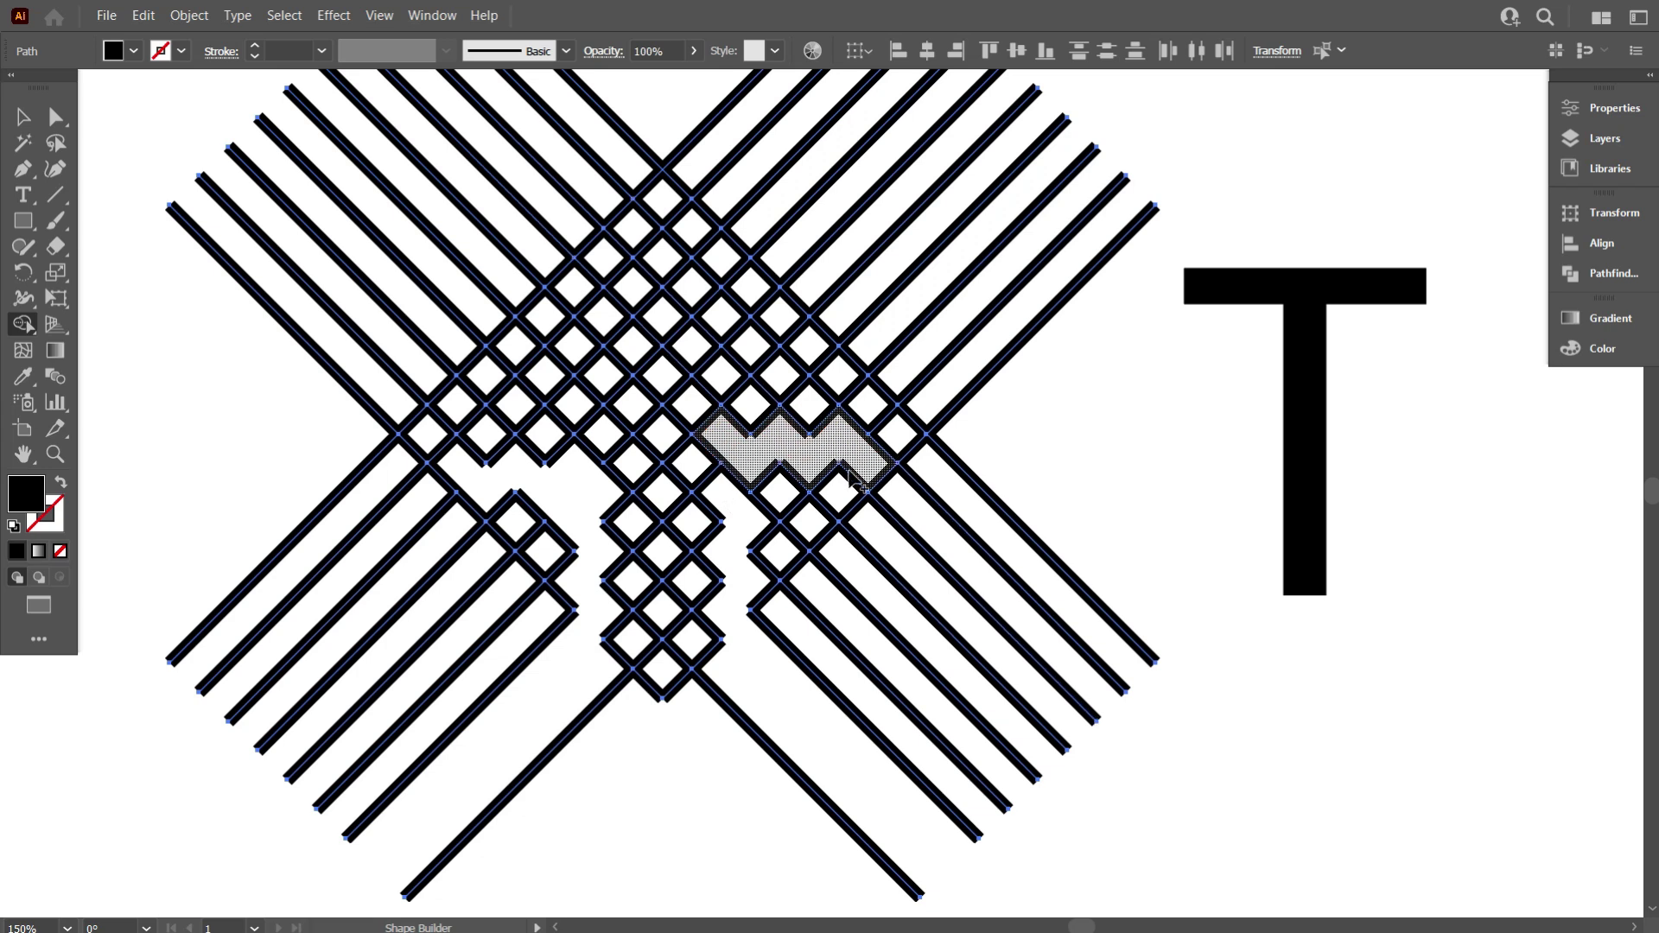
{"action": "left_click", "coordinate": [729, 480], "text": "alt"}
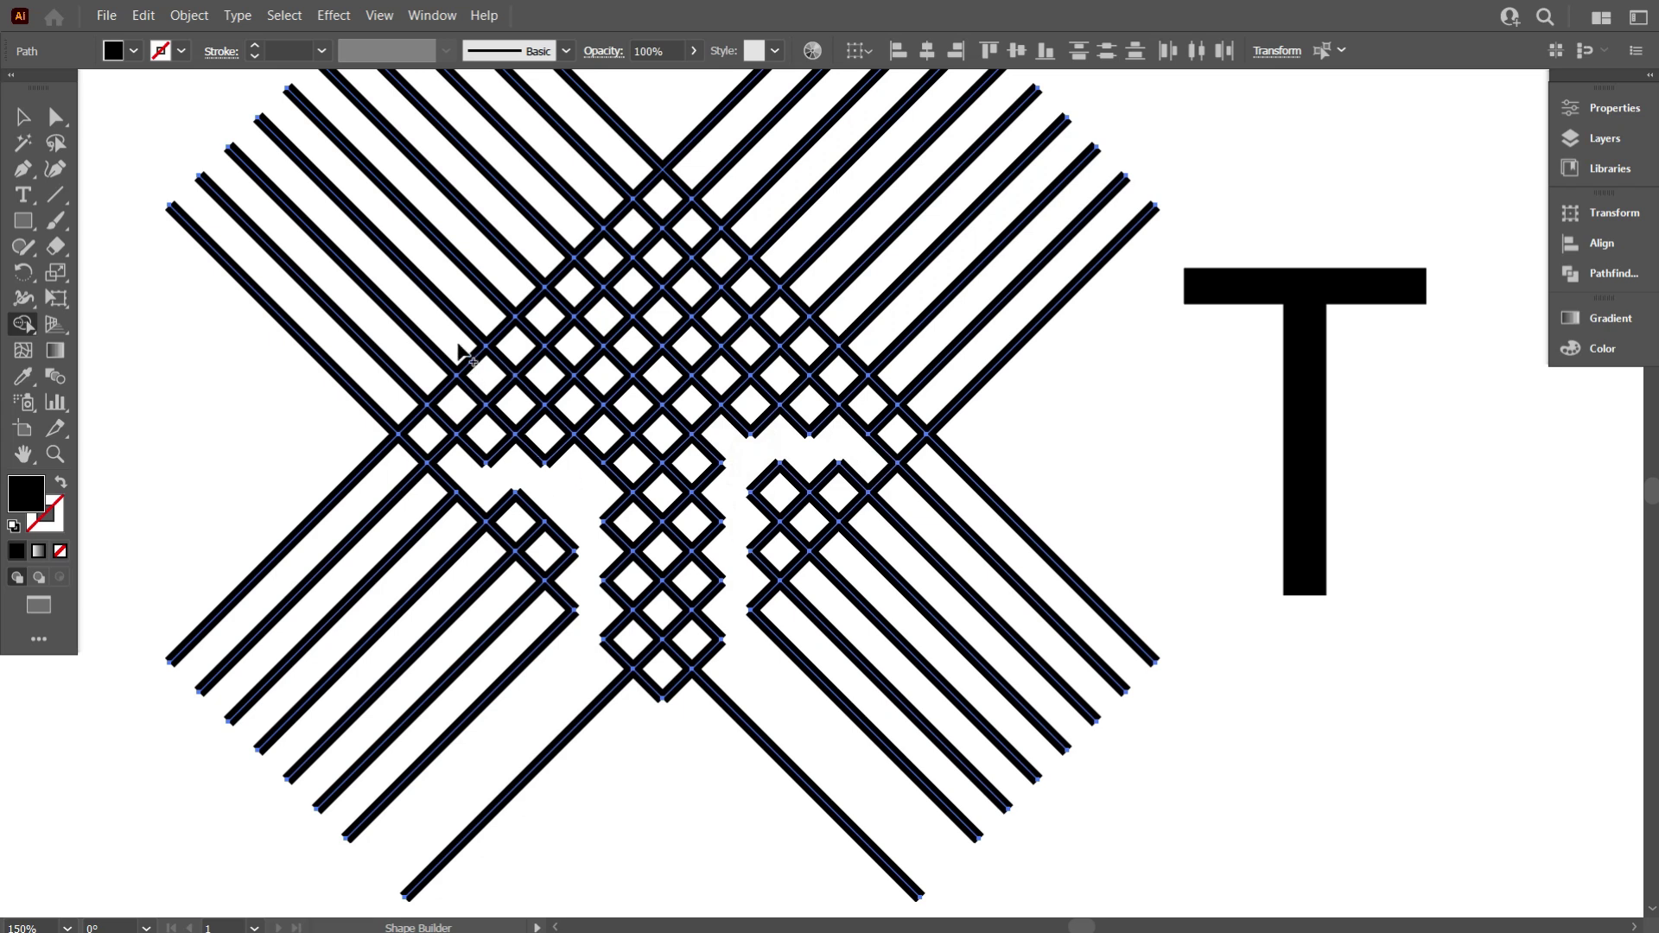
{"action": "mouse_move", "coordinate": [492, 321]}
{"action": "left_mouse_down"}
{"action": "mouse_move", "coordinate": [516, 344]}
{"action": "mouse_move", "coordinate": [544, 321]}
{"action": "mouse_move", "coordinate": [592, 370]}
{"action": "left_mouse_up"}
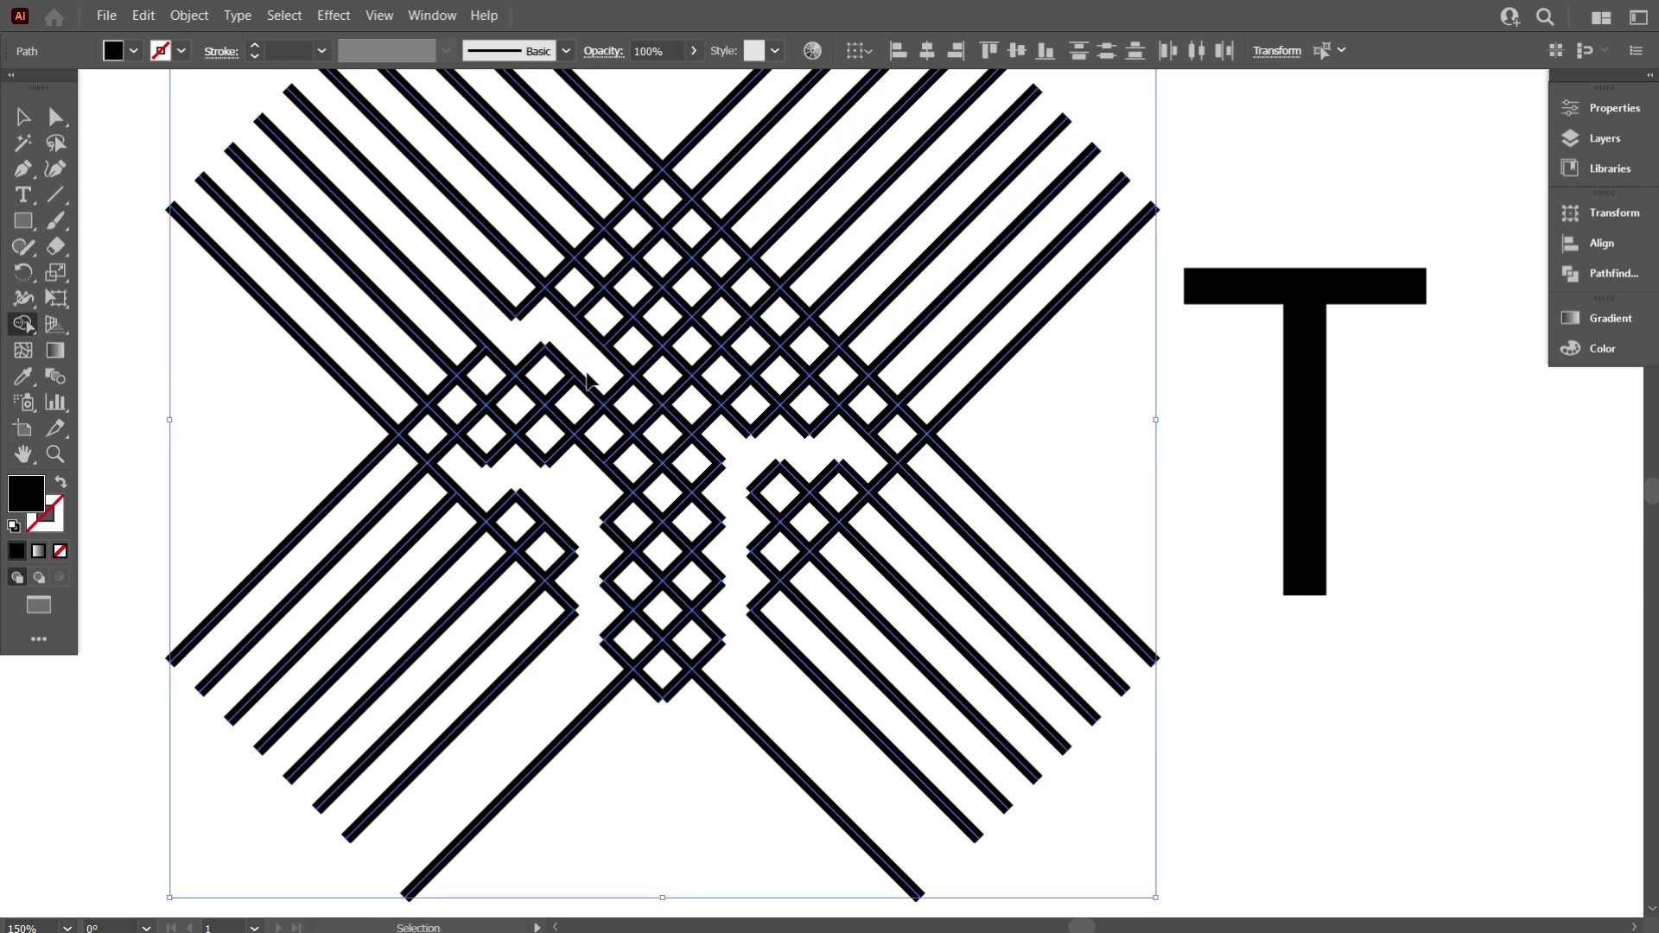
{"action": "mouse_move", "coordinate": [489, 318]}
{"action": "left_mouse_down"}
{"action": "mouse_move", "coordinate": [511, 339]}
{"action": "mouse_move", "coordinate": [543, 321]}
{"action": "mouse_move", "coordinate": [571, 349]}
{"action": "mouse_move", "coordinate": [601, 321]}
{"action": "mouse_move", "coordinate": [619, 346]}
{"action": "mouse_move", "coordinate": [658, 322]}
{"action": "mouse_move", "coordinate": [681, 350]}
{"action": "mouse_move", "coordinate": [723, 321]}
{"action": "mouse_move", "coordinate": [744, 341]}
{"action": "mouse_move", "coordinate": [782, 322]}
{"action": "mouse_move", "coordinate": [812, 347]}
{"action": "left_mouse_up"}
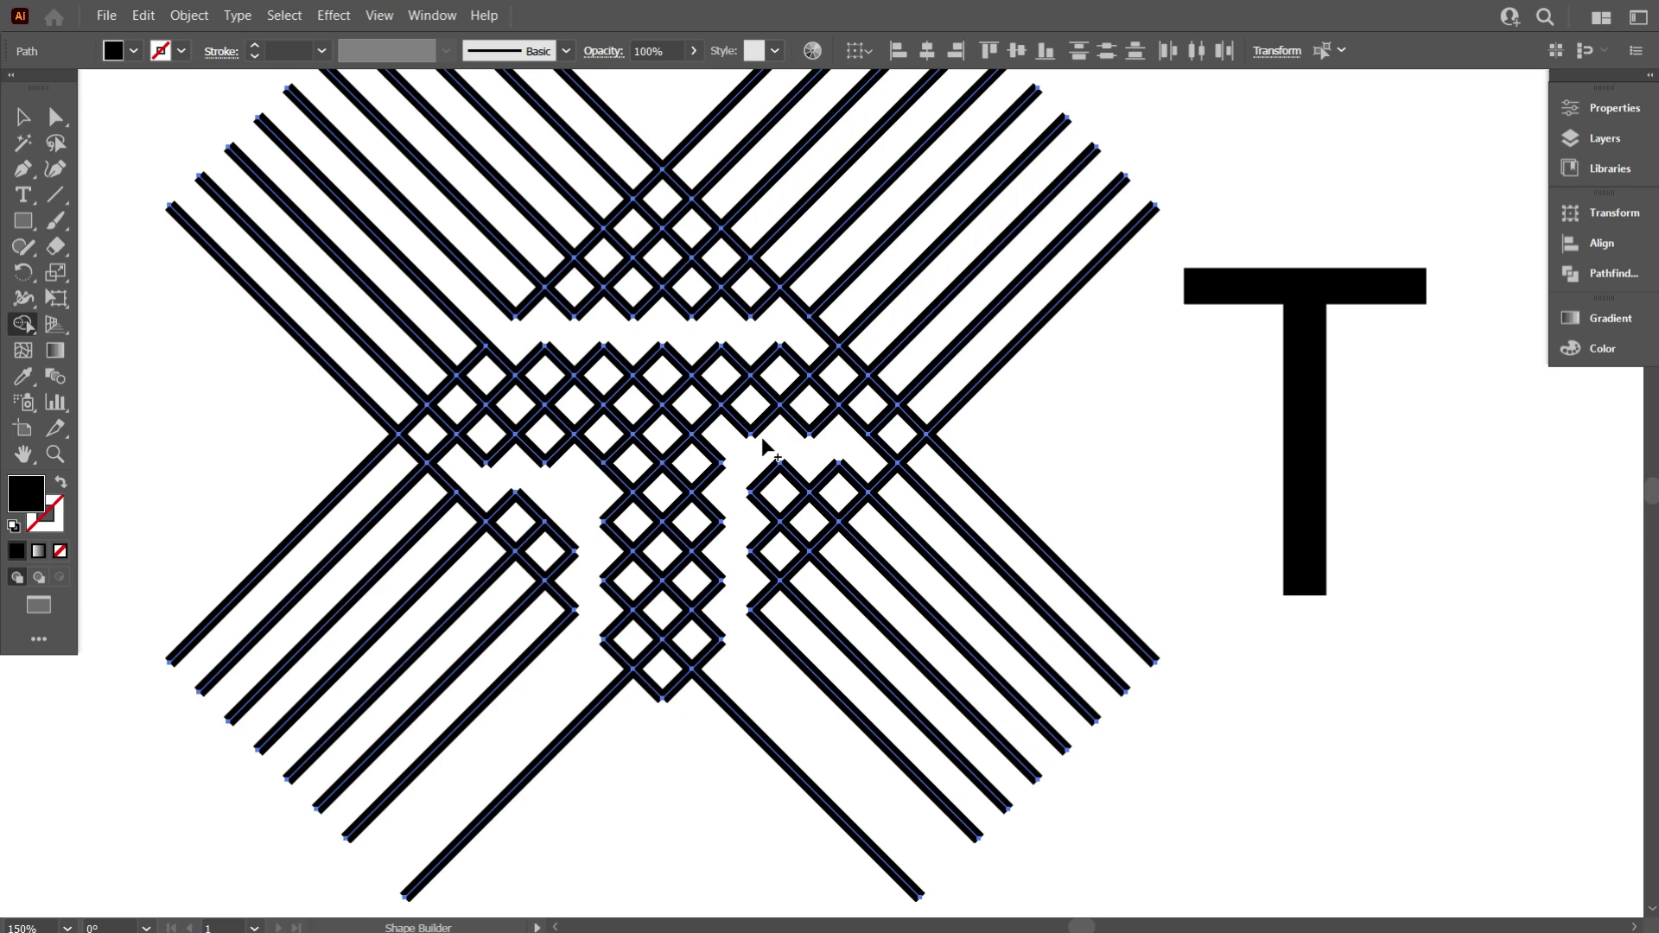
Undo the cuts beneath the right arm and above the crossbar
{"action": "scroll", "coordinate": [605, 406], "scroll_direction": "up", "scroll_amount": 1}
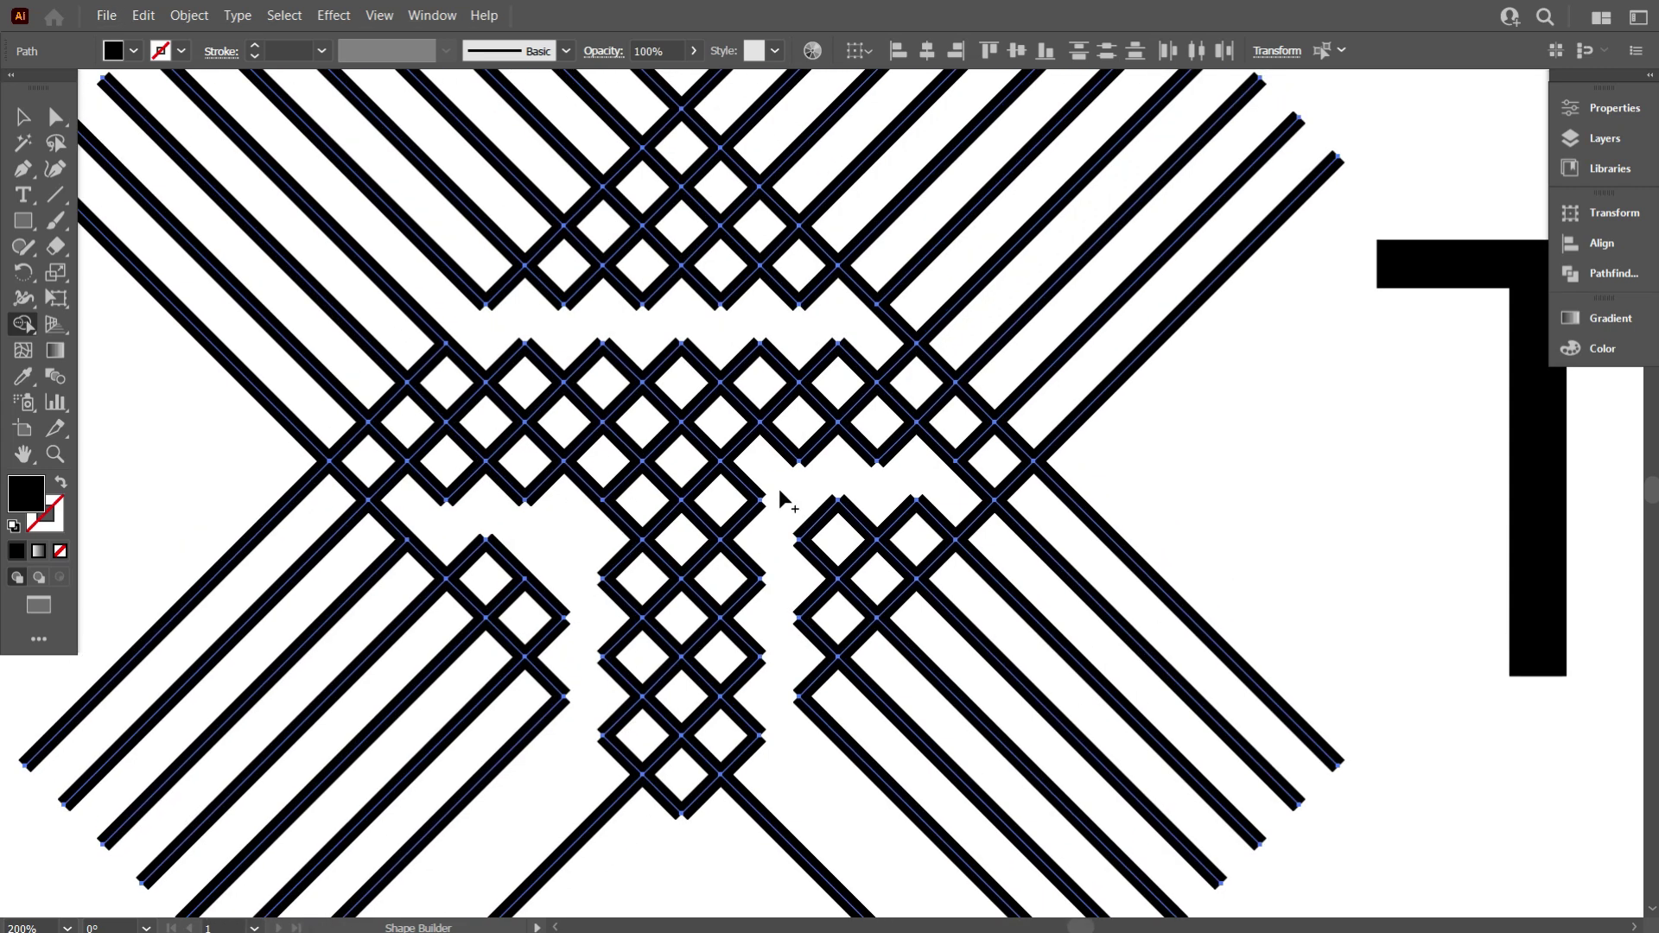
{"action": "key", "text": "ctrl+z"}
{"action": "key", "text": "ctrl+z"}
{"action": "key", "text": "ctrl+z"}
{"action": "key", "text": "ctrl+z"}
Separate the crossbar by erasing segments one row lower beneath the right arm, above the bar and beyond both ends
{"action": "mouse_move", "coordinate": [793, 519]}
{"action": "left_mouse_down"}
{"action": "mouse_move", "coordinate": [893, 534]}
{"action": "mouse_move", "coordinate": [958, 513]}
{"action": "left_mouse_up"}
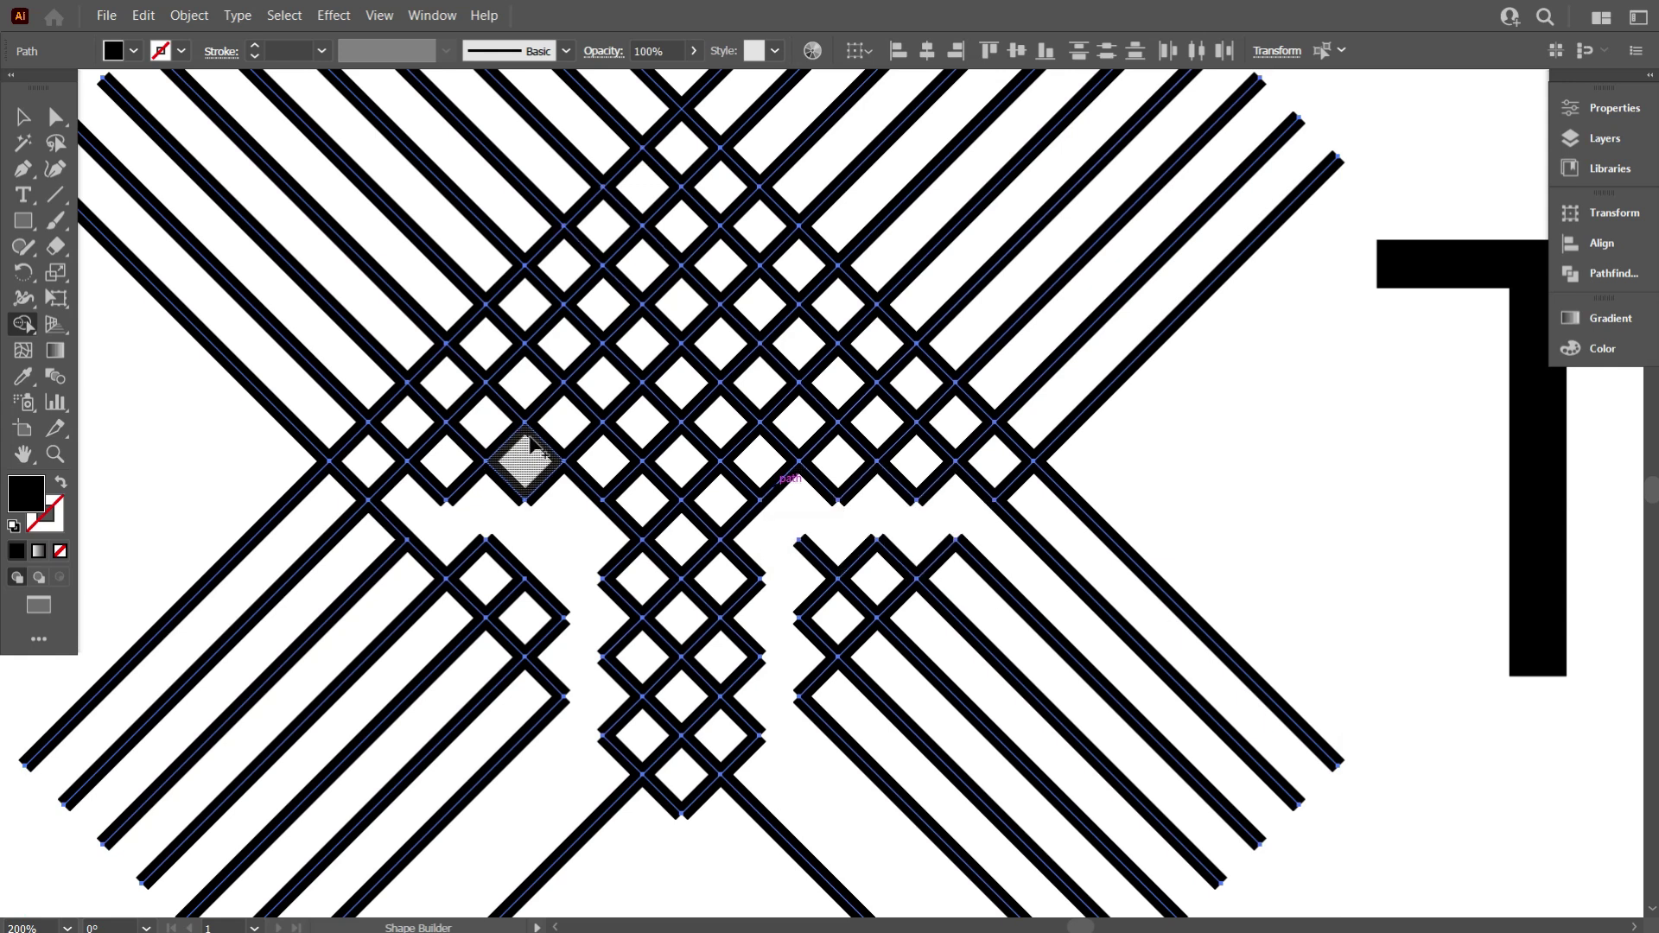
{"action": "mouse_move", "coordinate": [447, 309]}
{"action": "left_mouse_down"}
{"action": "mouse_move", "coordinate": [829, 327]}
{"action": "mouse_move", "coordinate": [970, 267]}
{"action": "mouse_move", "coordinate": [1139, 384]}
{"action": "mouse_move", "coordinate": [1037, 578]}
{"action": "left_mouse_up"}
{"action": "mouse_move", "coordinate": [1076, 432]}
{"action": "left_mouse_down"}
{"action": "mouse_move", "coordinate": [1022, 474]}
{"action": "mouse_move", "coordinate": [1028, 499]}
{"action": "left_mouse_up"}
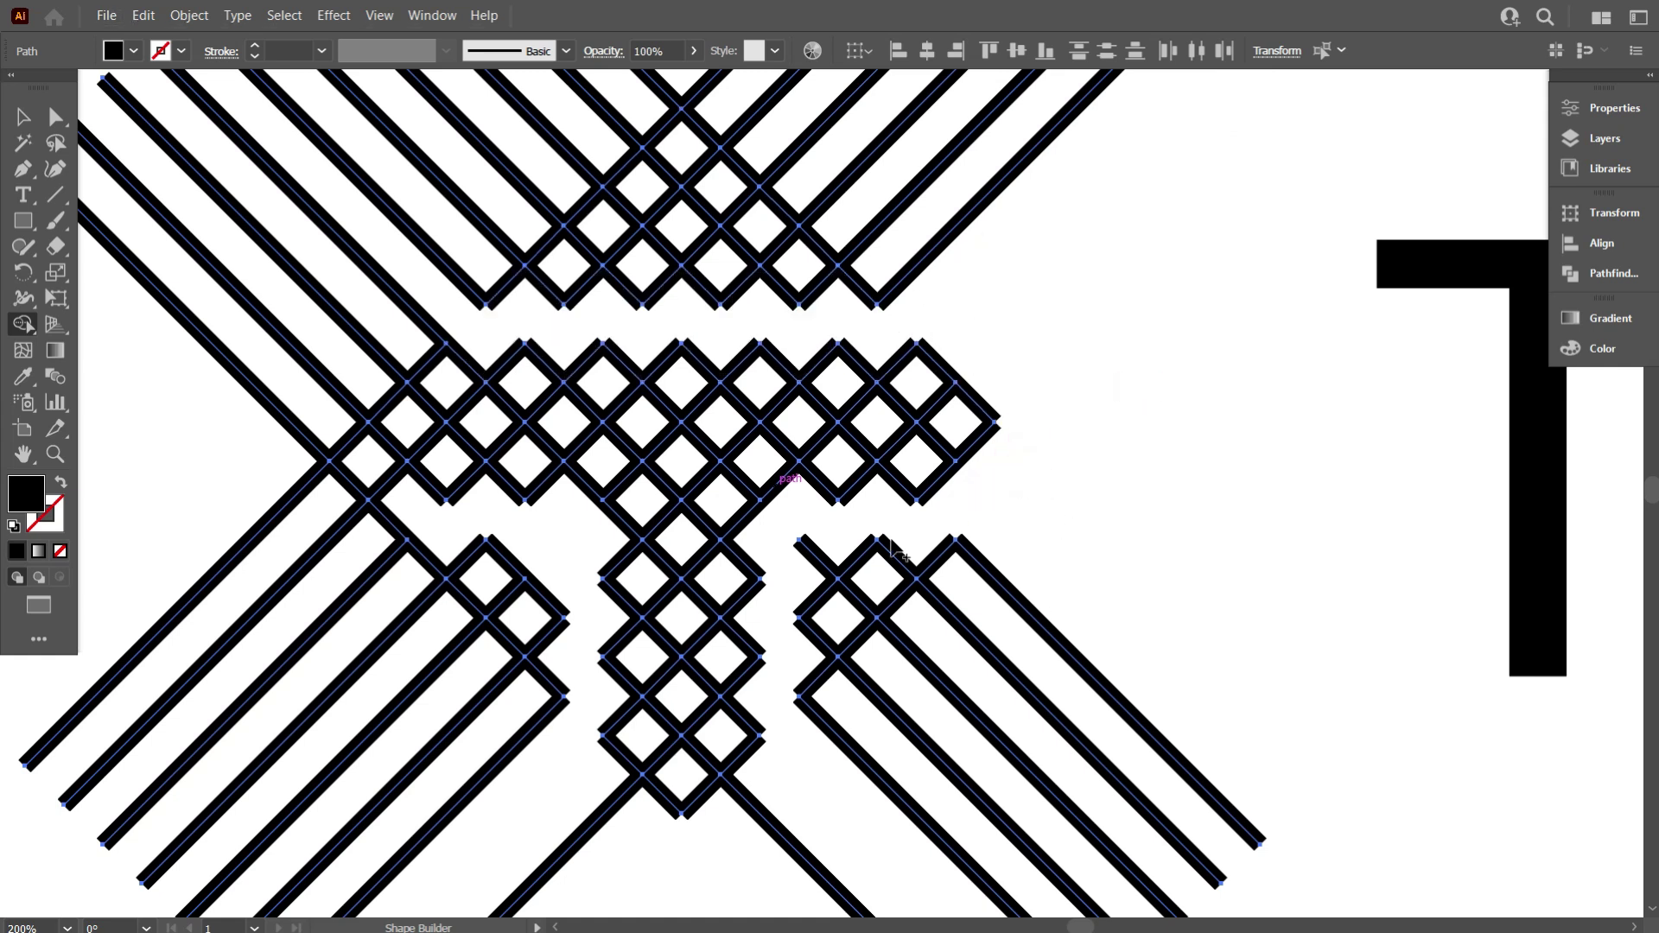
{"action": "mouse_move", "coordinate": [389, 479]}
{"action": "left_mouse_down"}
{"action": "mouse_move", "coordinate": [406, 337]}
{"action": "mouse_move", "coordinate": [308, 370]}
{"action": "left_mouse_up"}
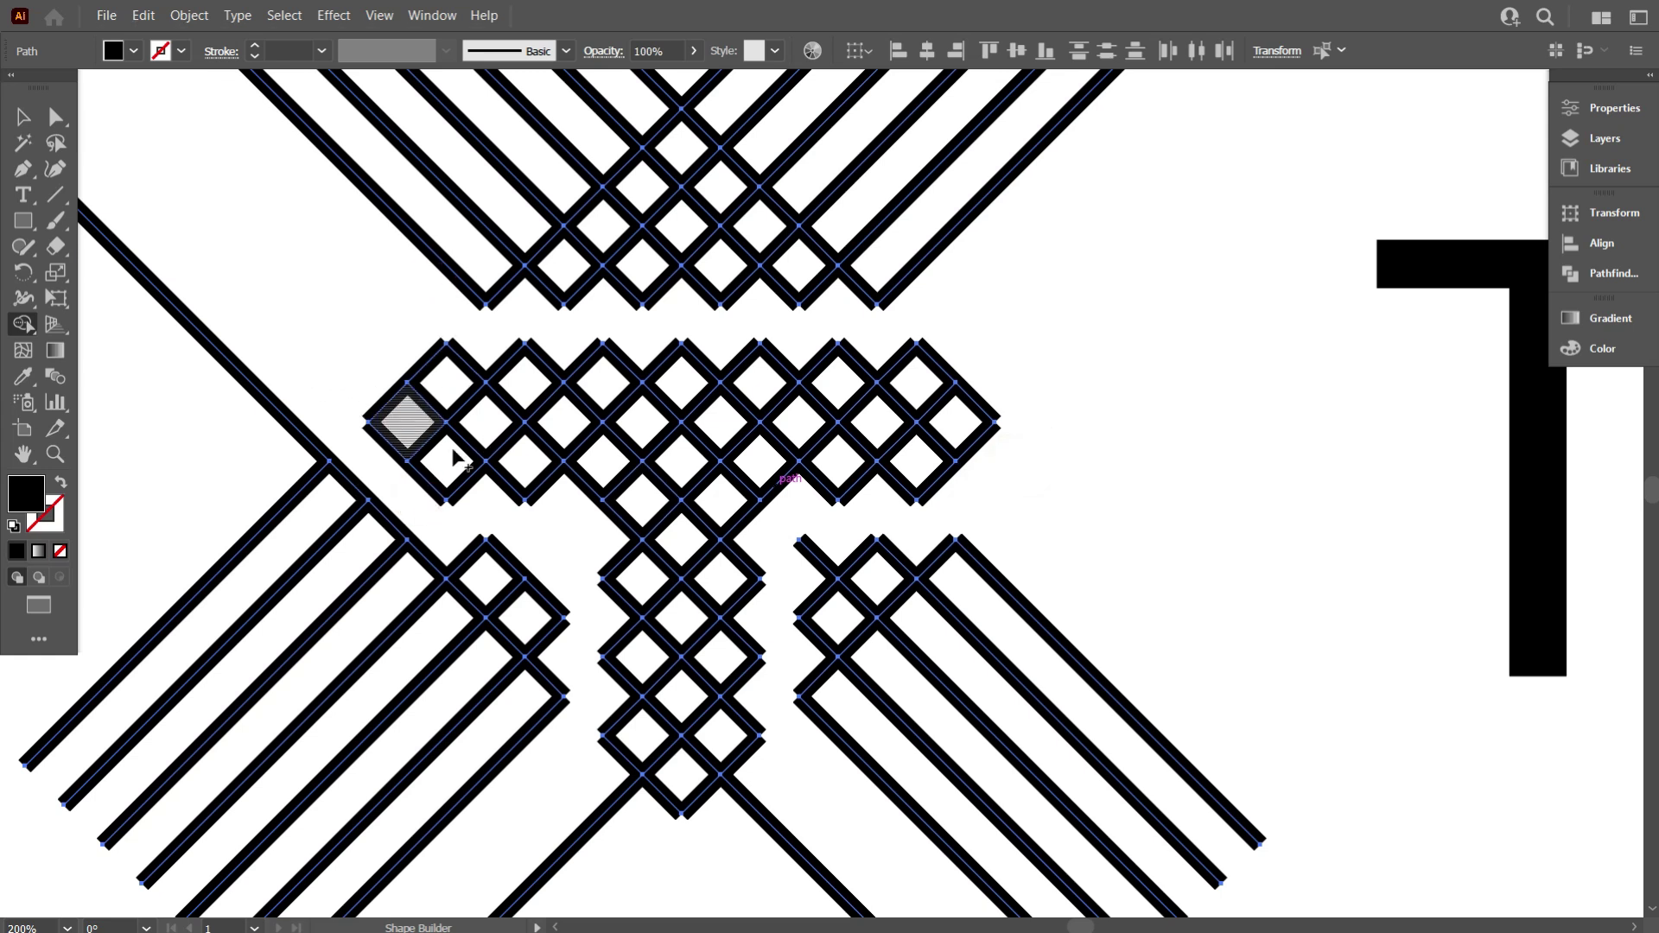
Delete the leftover line pieces to the right of the T's stem and above its crossbar
{"action": "scroll", "coordinate": [722, 426], "scroll_direction": "down", "scroll_amount": 2}
{"action": "scroll", "coordinate": [731, 524], "scroll_direction": "down", "scroll_amount": 1}
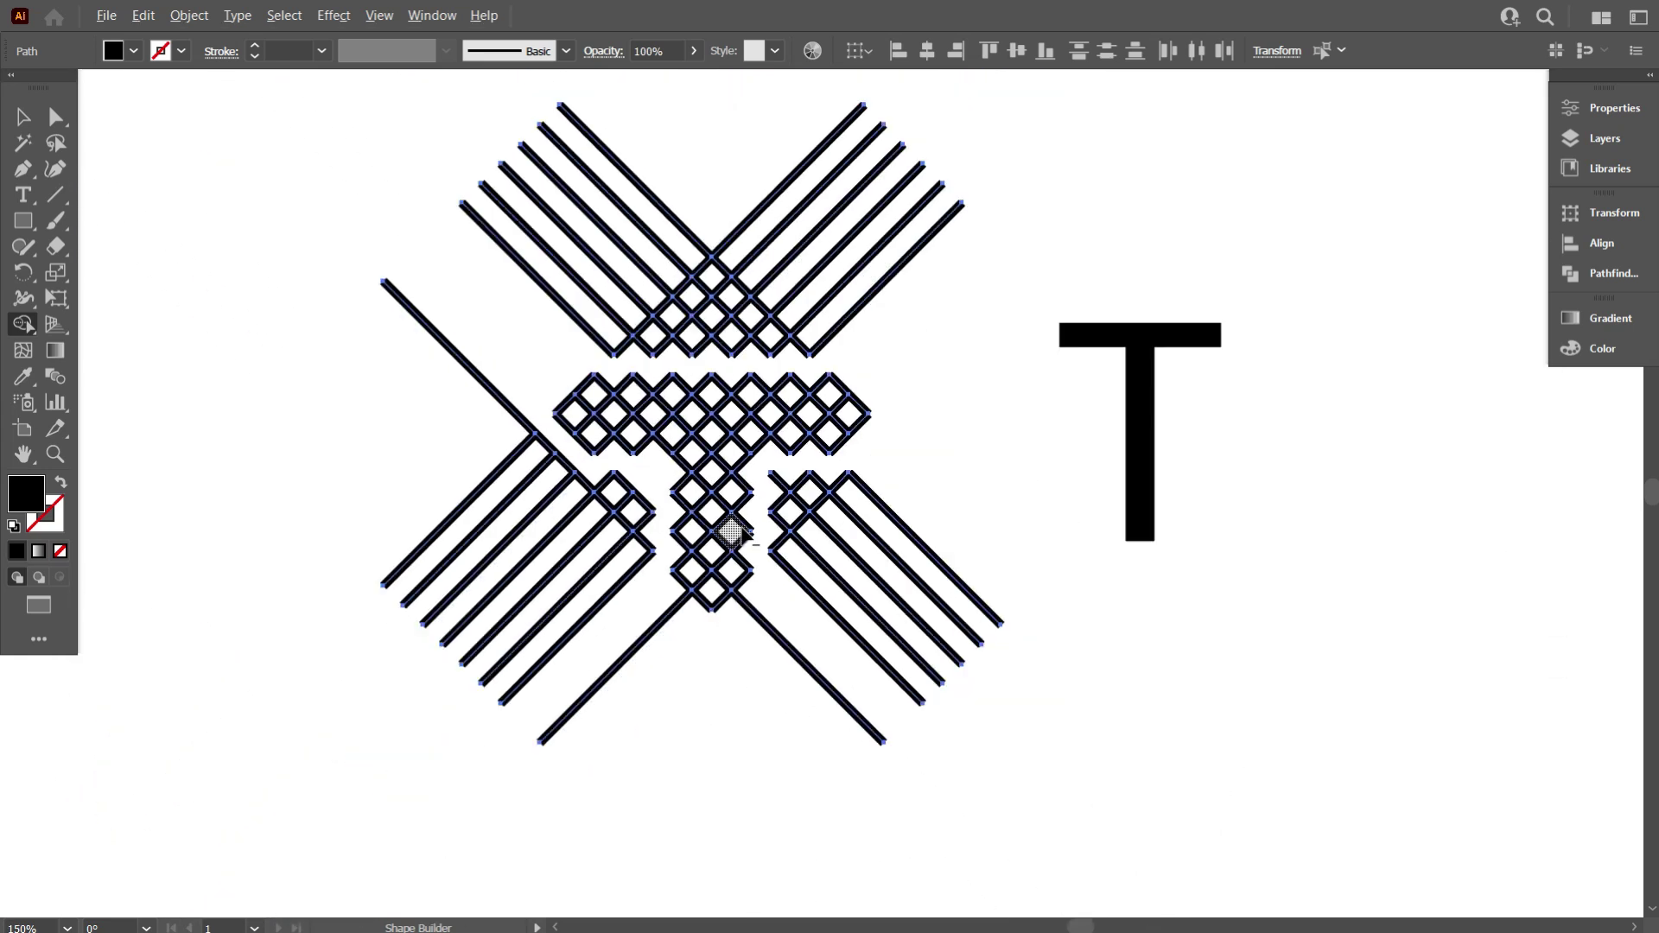
{"action": "scroll", "coordinate": [757, 491], "scroll_direction": "up", "scroll_amount": 1}
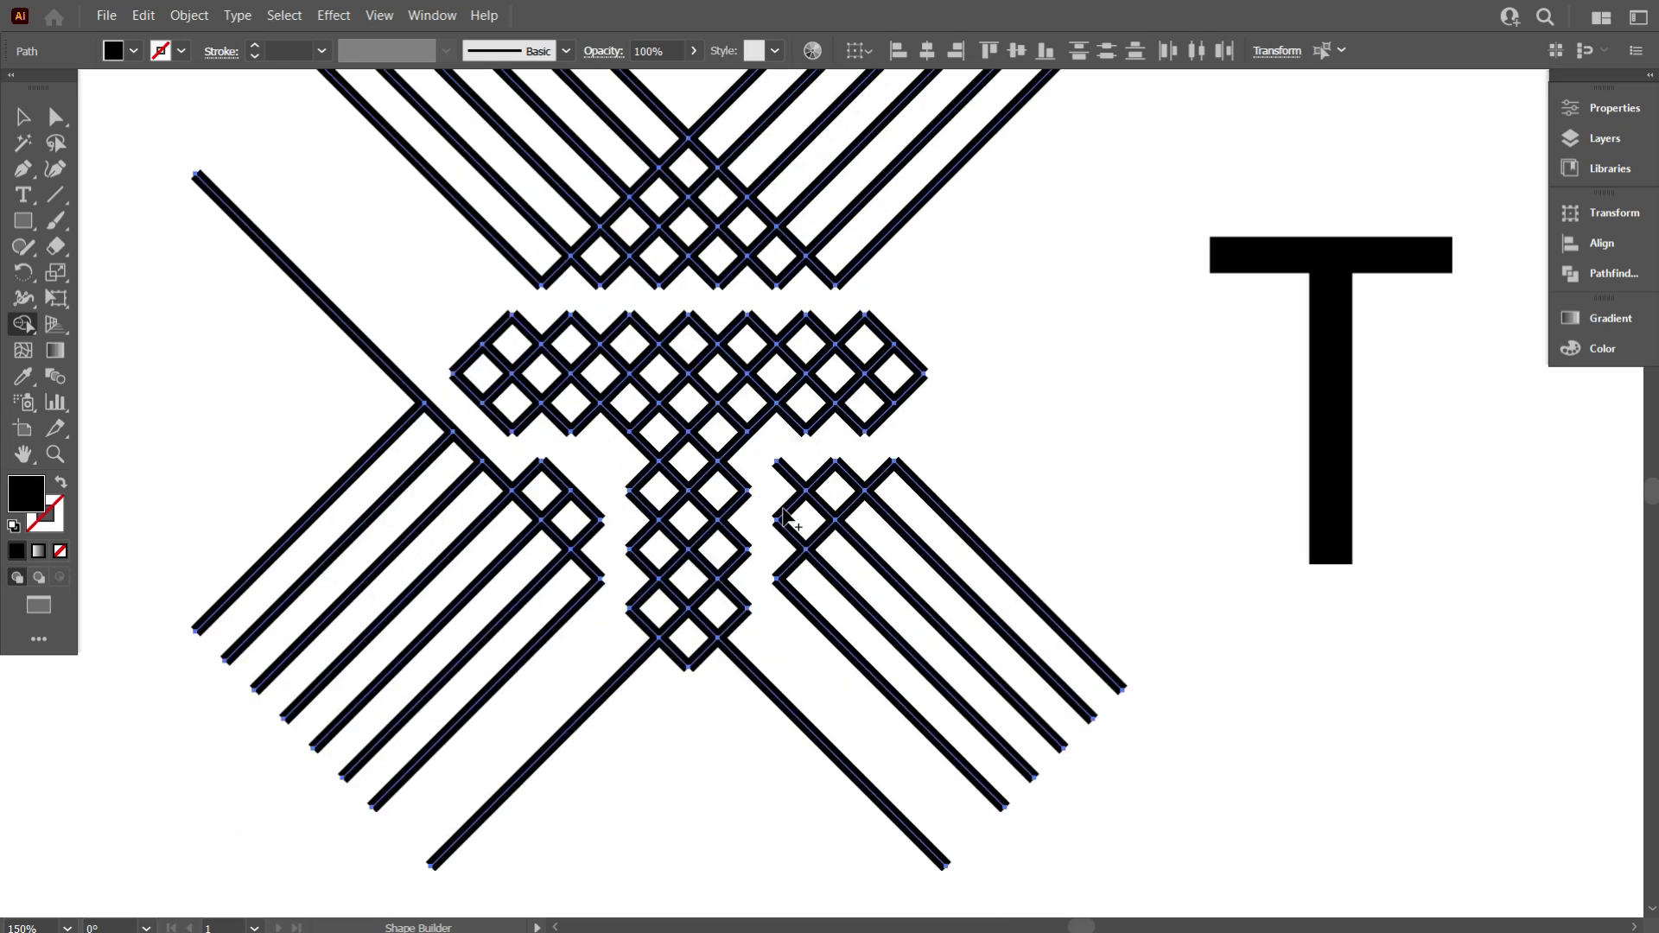
{"action": "scroll", "coordinate": [514, 449], "scroll_direction": "down", "scroll_amount": 1}
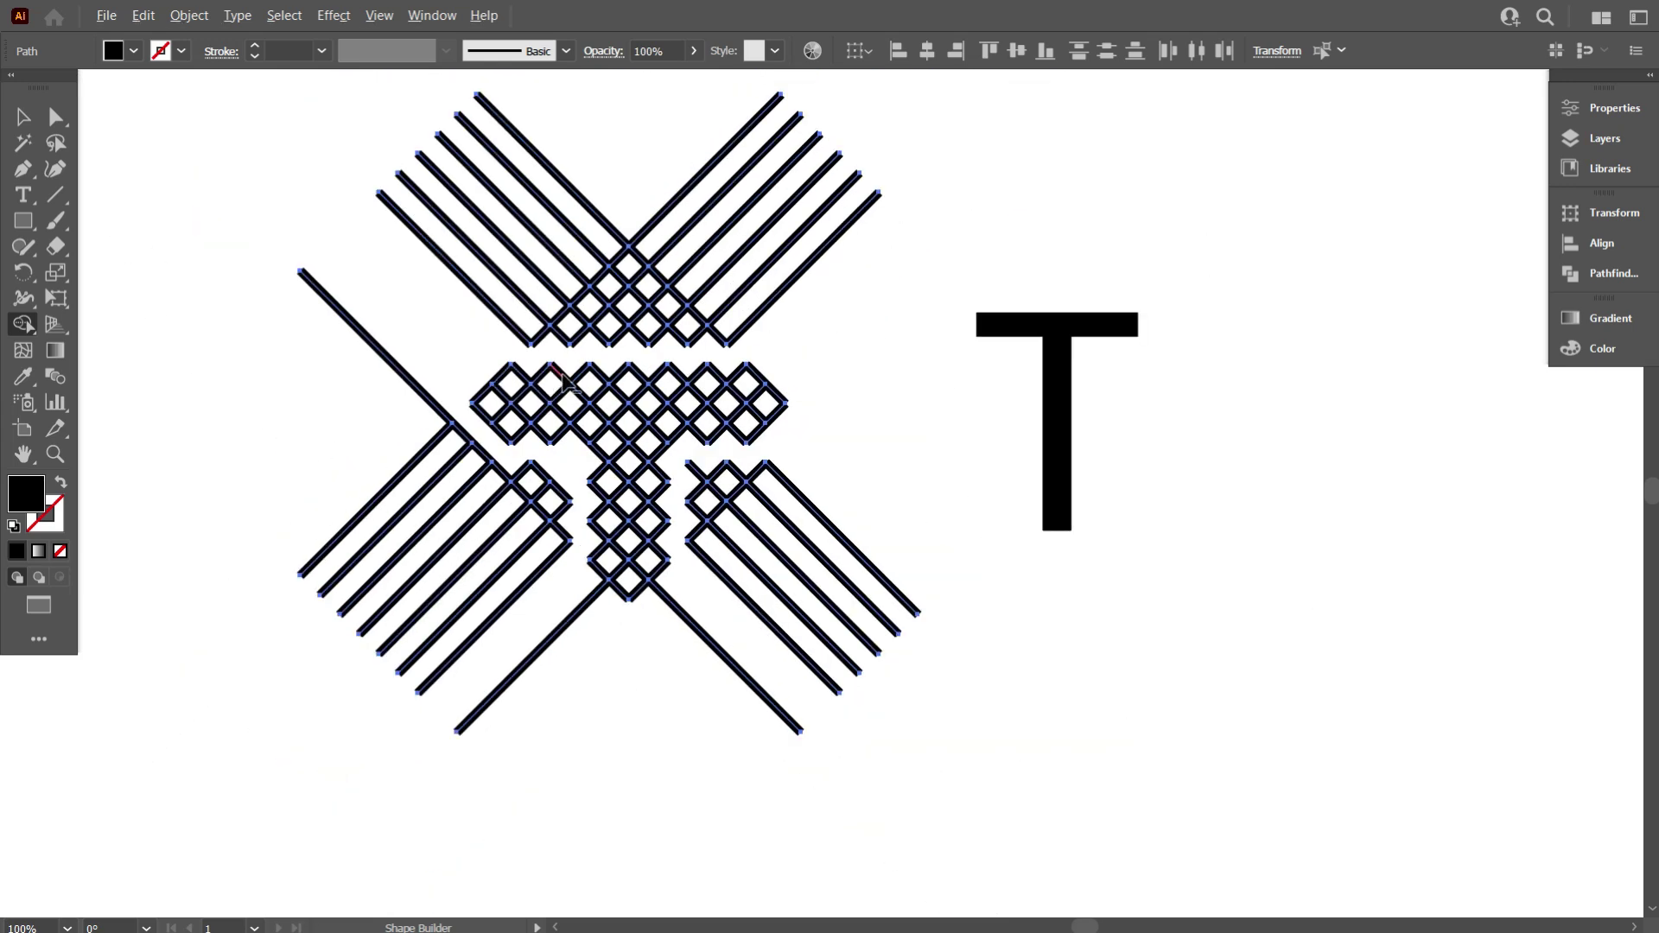
{"action": "scroll", "coordinate": [566, 377], "scroll_direction": "down", "scroll_amount": 1}
{"action": "left_click", "coordinate": [23, 116]}
{"action": "left_click", "coordinate": [183, 233]}
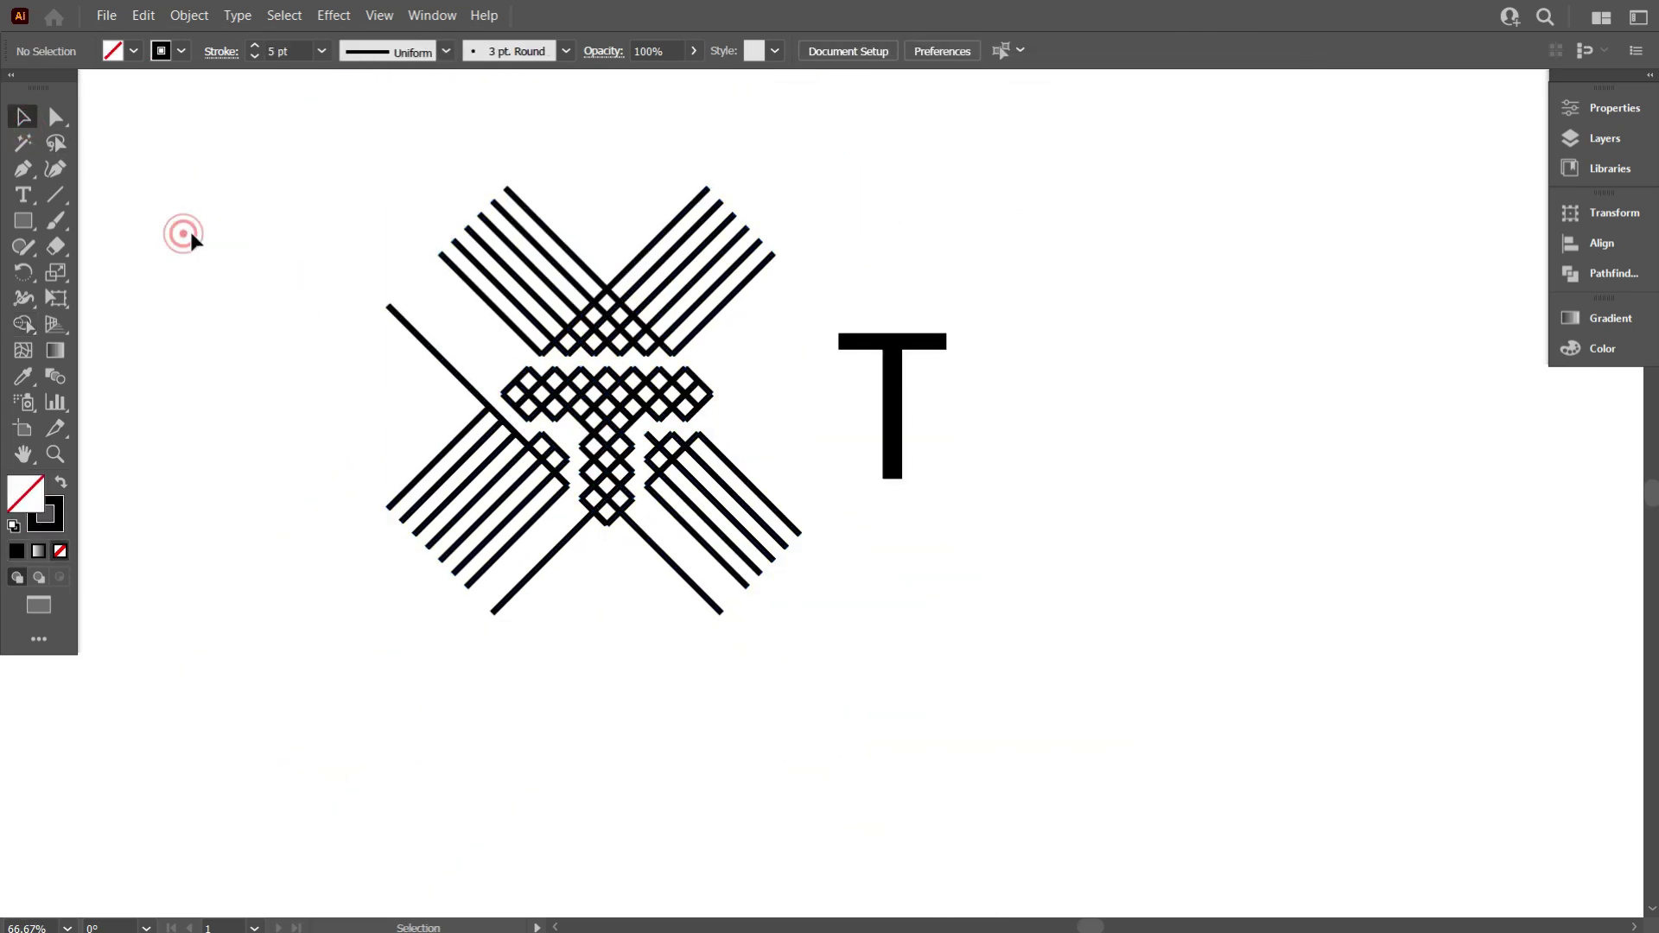
{"action": "left_click_drag", "start_coordinate": [767, 449], "coordinate": [655, 445]}
{"action": "key", "text": "Delete"}
{"action": "key", "text": "Delete"}
{"action": "left_click_drag", "start_coordinate": [759, 341], "coordinate": [397, 231]}
{"action": "key", "text": "Delete"}
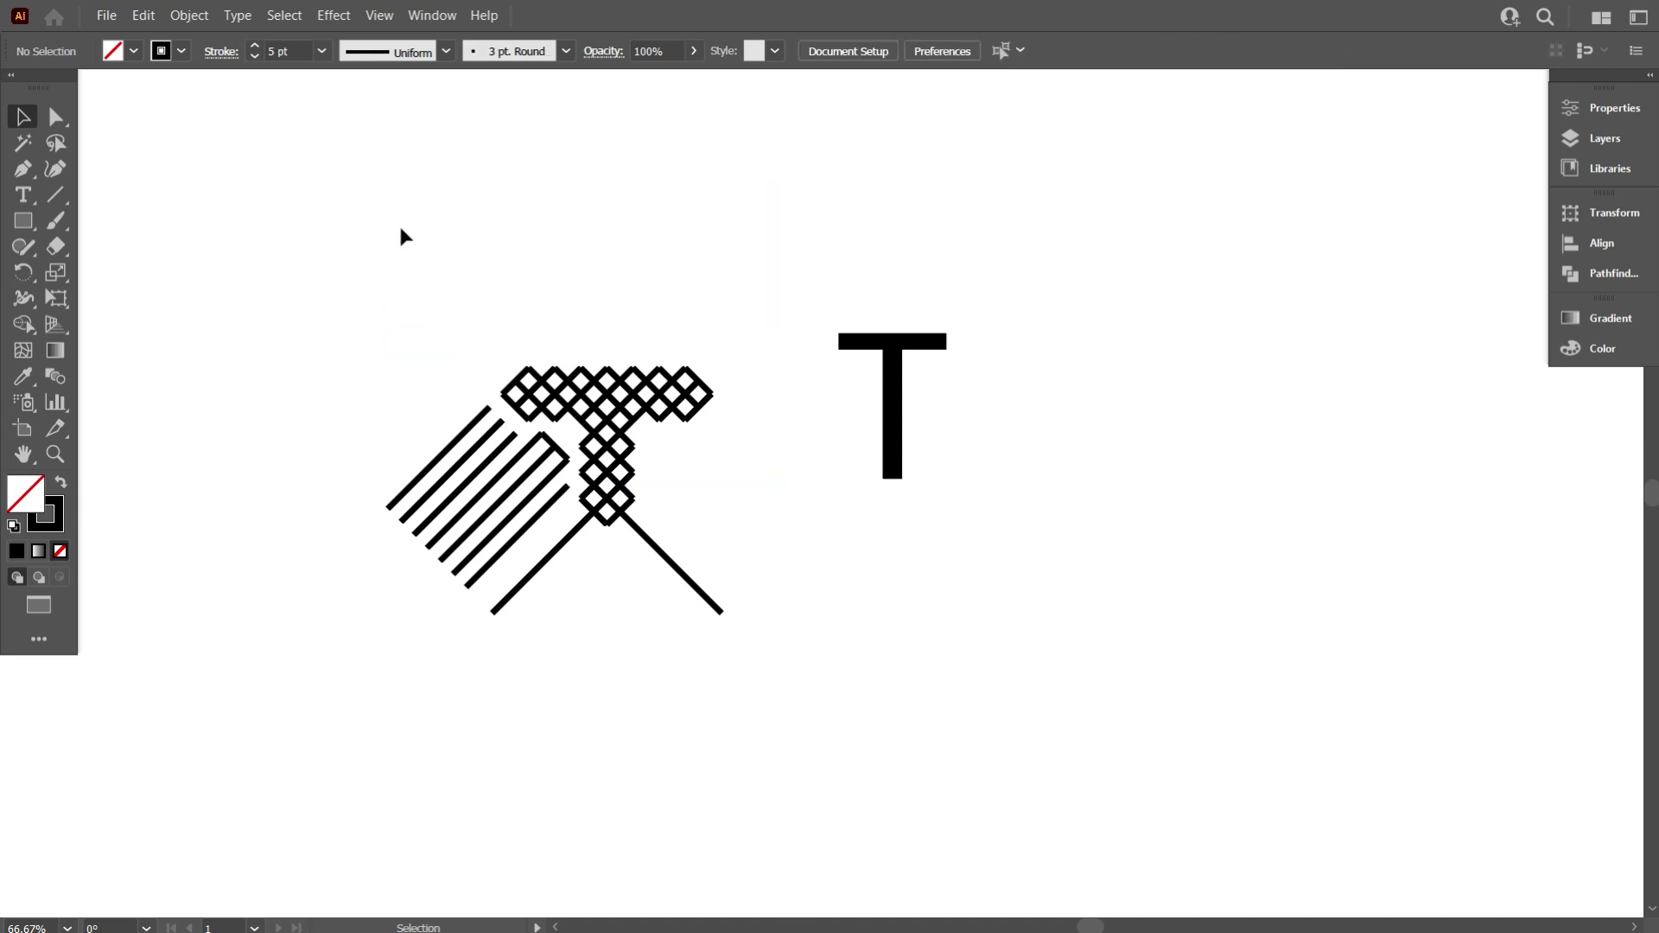
Delete the leftover lines to the left of the T's stem, including the short stray segment
{"action": "left_click_drag", "start_coordinate": [393, 440], "coordinate": [407, 481]}
{"action": "left_click_drag", "start_coordinate": [345, 433], "coordinate": [446, 569]}
{"action": "key", "text": "Delete"}
{"action": "left_click_drag", "start_coordinate": [406, 486], "coordinate": [515, 566]}
{"action": "key", "text": "Delete"}
{"action": "mouse_move", "coordinate": [449, 511]}
{"action": "left_mouse_down"}
{"action": "mouse_move", "coordinate": [526, 608]}
{"action": "mouse_move", "coordinate": [459, 540]}
{"action": "left_mouse_up"}
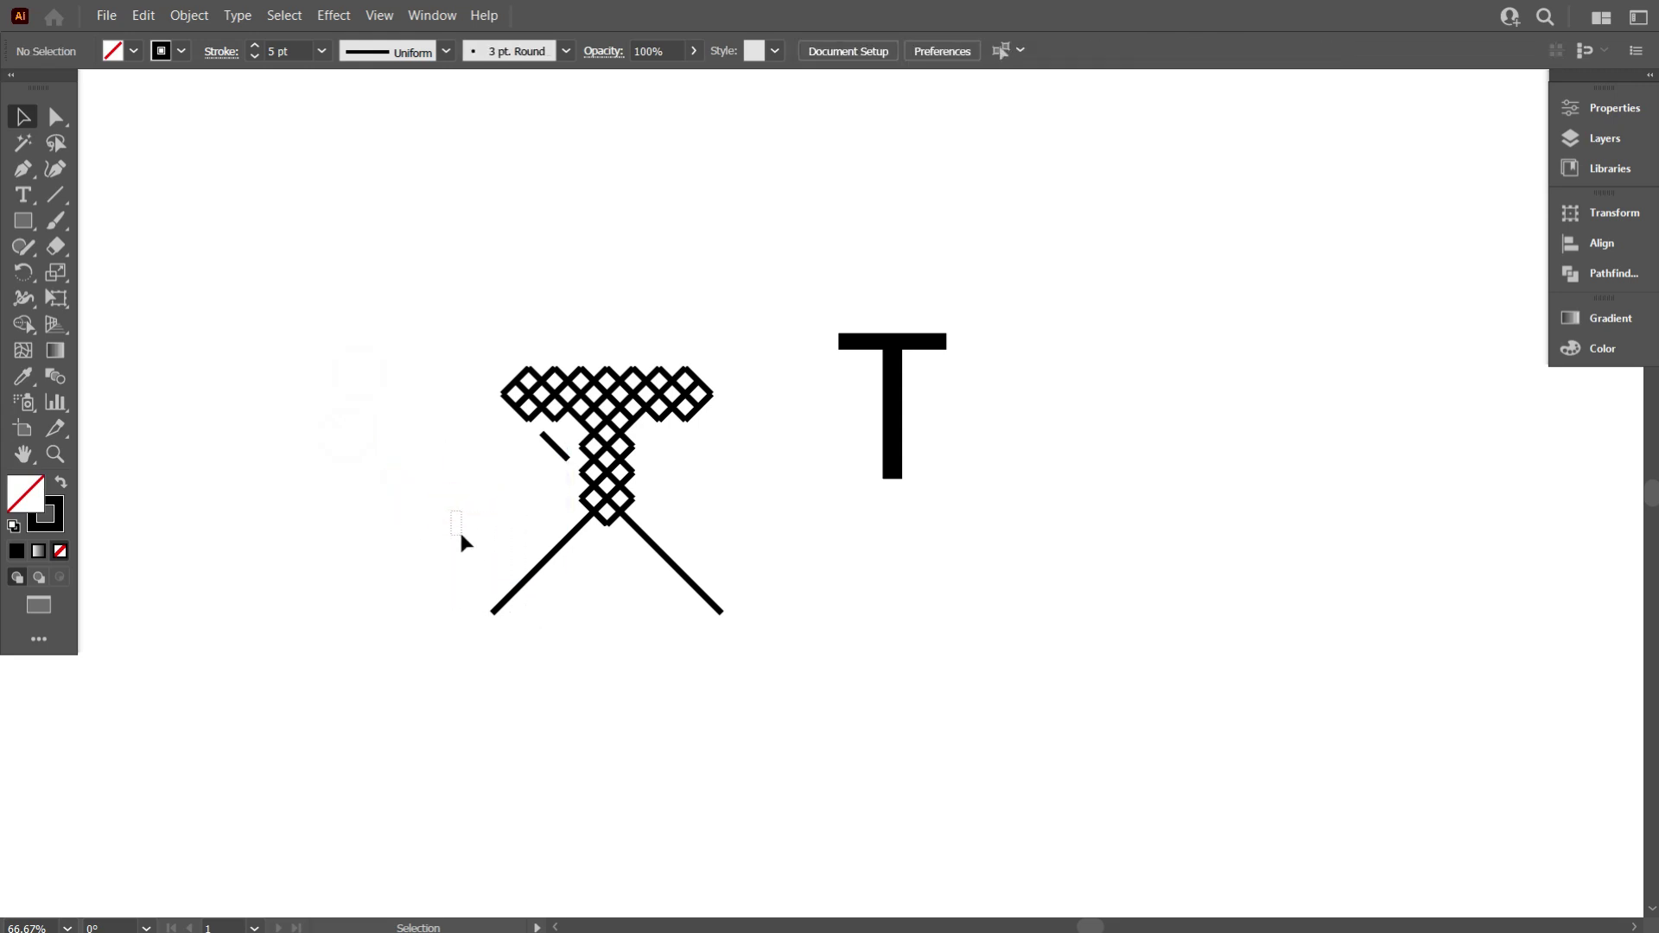
{"action": "scroll", "coordinate": [511, 469], "scroll_direction": "up", "scroll_amount": 1}
{"action": "scroll", "coordinate": [518, 483], "scroll_direction": "up", "scroll_amount": 5}
{"action": "left_click_drag", "start_coordinate": [553, 511], "coordinate": [616, 449]}
{"action": "key", "text": "Delete"}
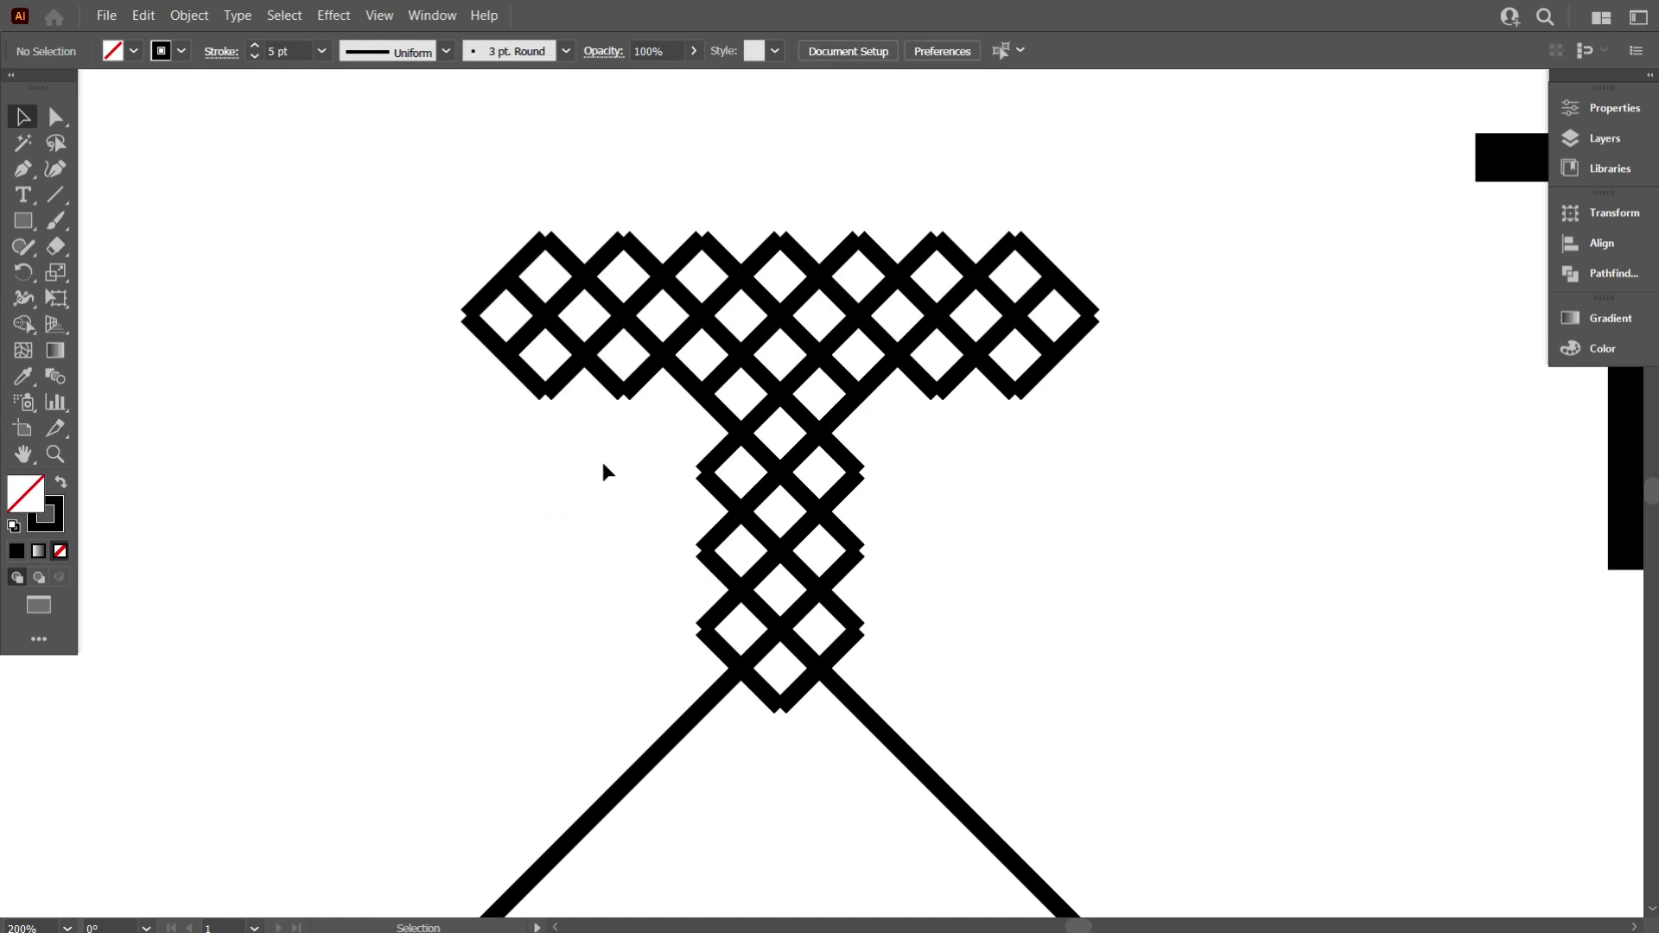
Move the solid reference letter T slightly lower beside the lattice T and deselect it
{"action": "scroll", "coordinate": [942, 563], "scroll_direction": "down", "scroll_amount": 2}
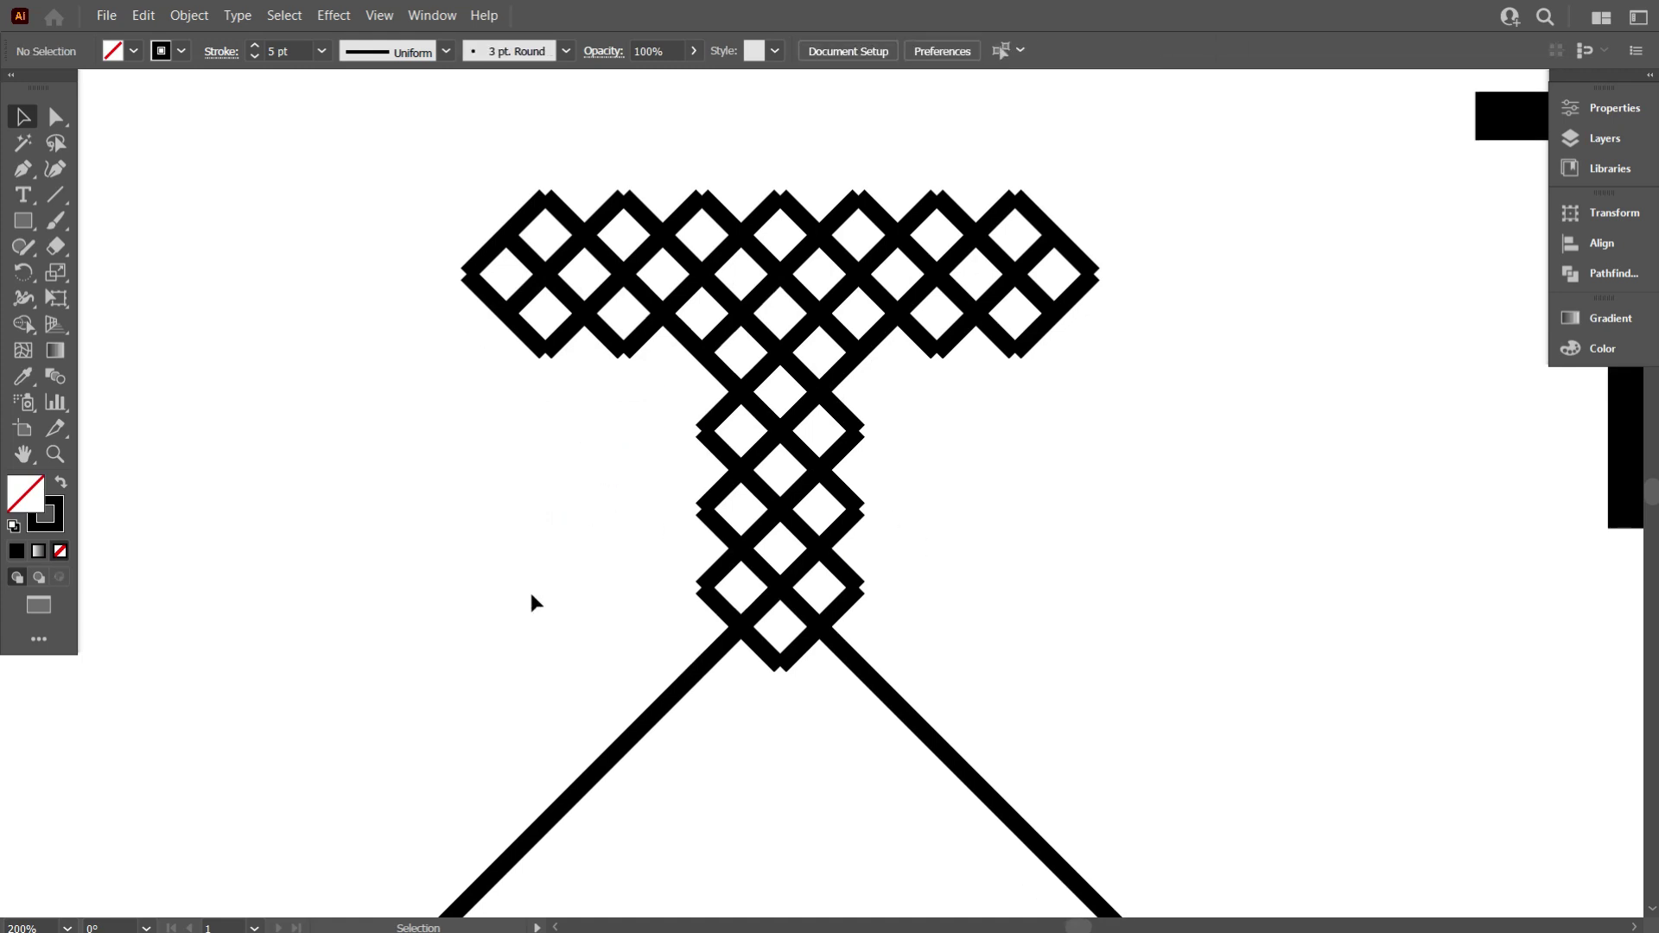
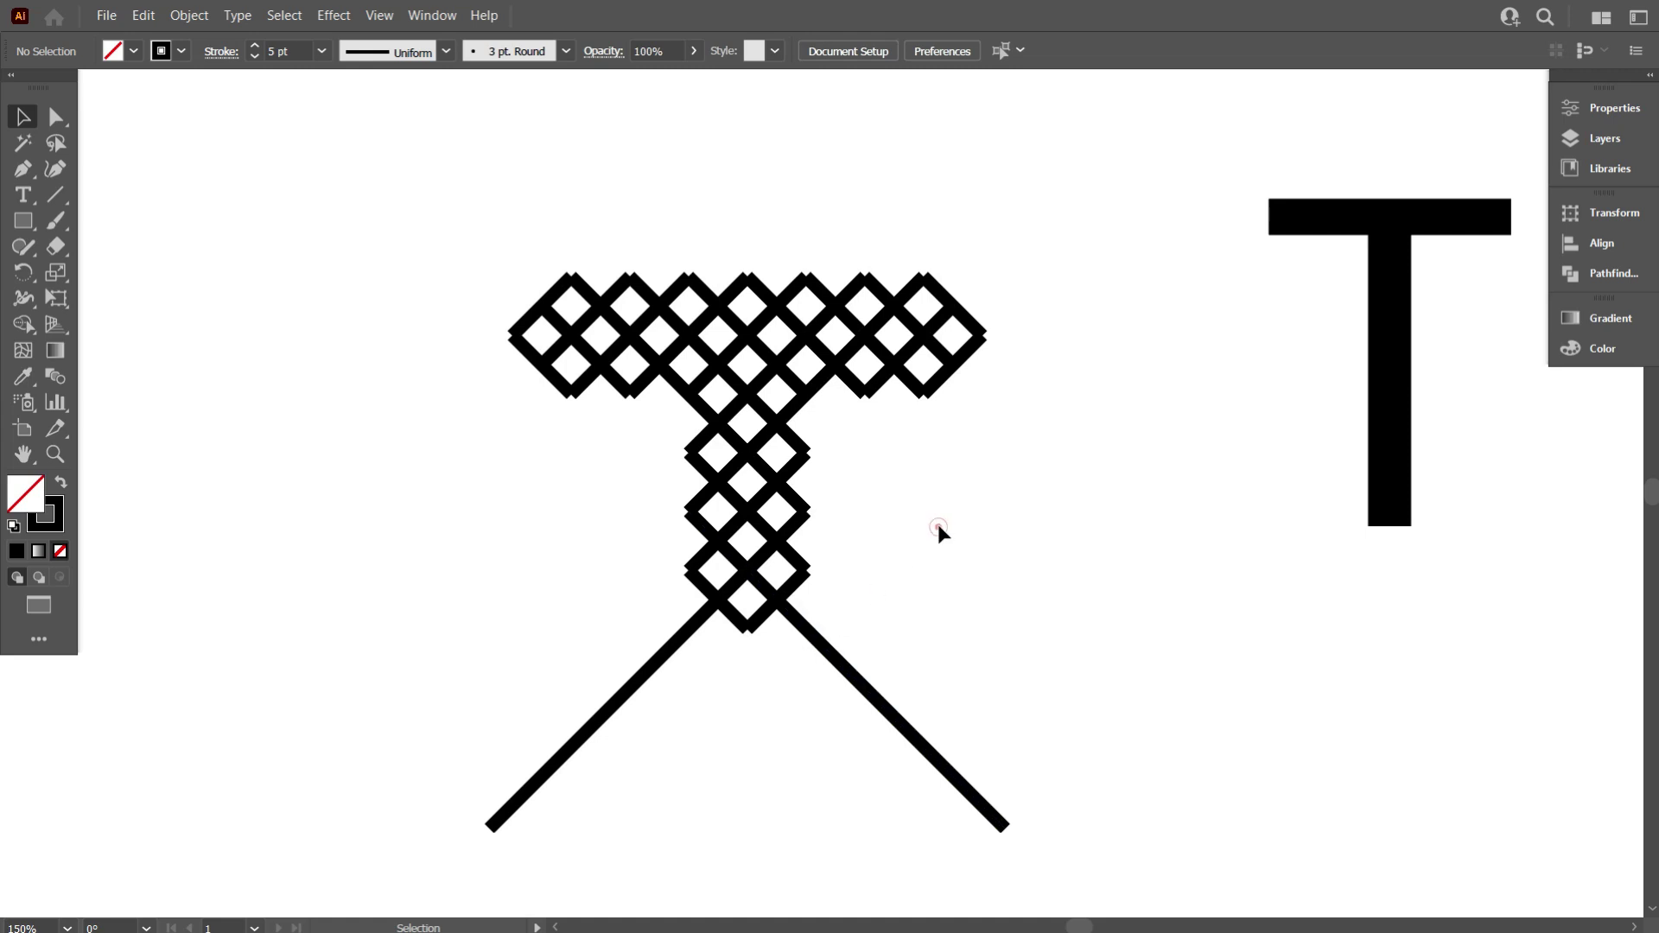
{"action": "scroll", "coordinate": [619, 465], "scroll_direction": "up", "scroll_amount": 2}
{"action": "scroll", "coordinate": [774, 465], "scroll_direction": "down", "scroll_amount": 2}
{"action": "left_click_drag", "start_coordinate": [1385, 425], "coordinate": [1385, 443]}
{"action": "scroll", "coordinate": [1118, 553], "scroll_direction": "down", "scroll_amount": 2}
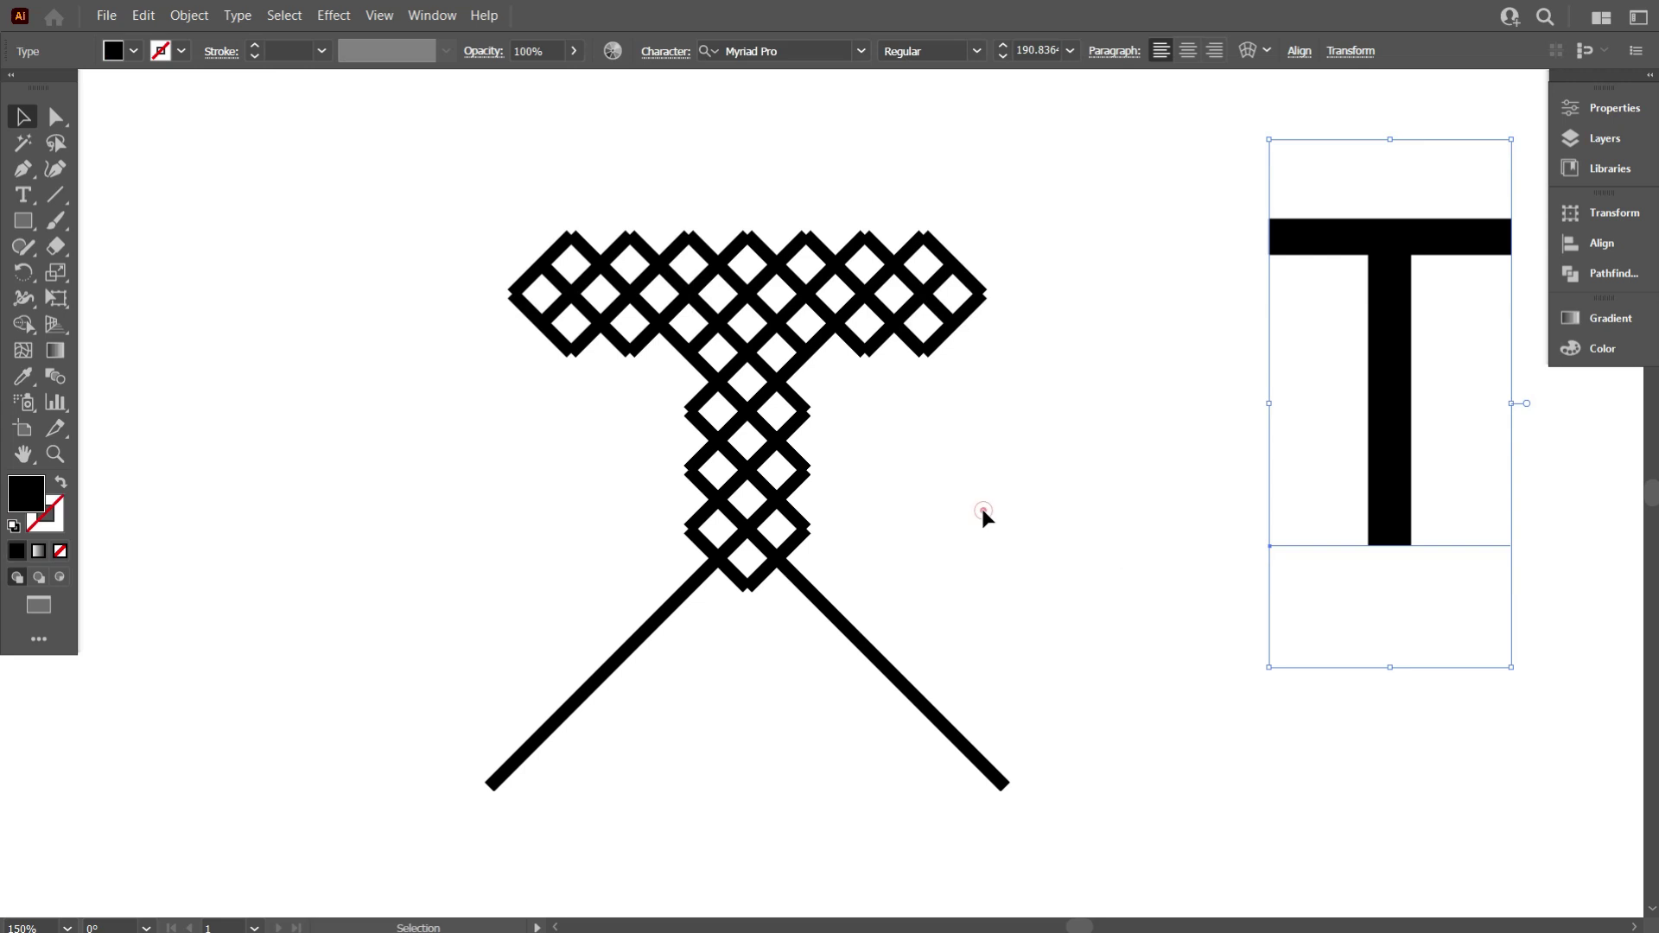
{"action": "left_click", "coordinate": [556, 415]}
Select the entire lattice T with its two long tails and try the Join path command on it
{"action": "left_click_drag", "start_coordinate": [292, 192], "coordinate": [1077, 651]}
{"action": "scroll", "coordinate": [800, 622], "scroll_direction": "up", "scroll_amount": 1}
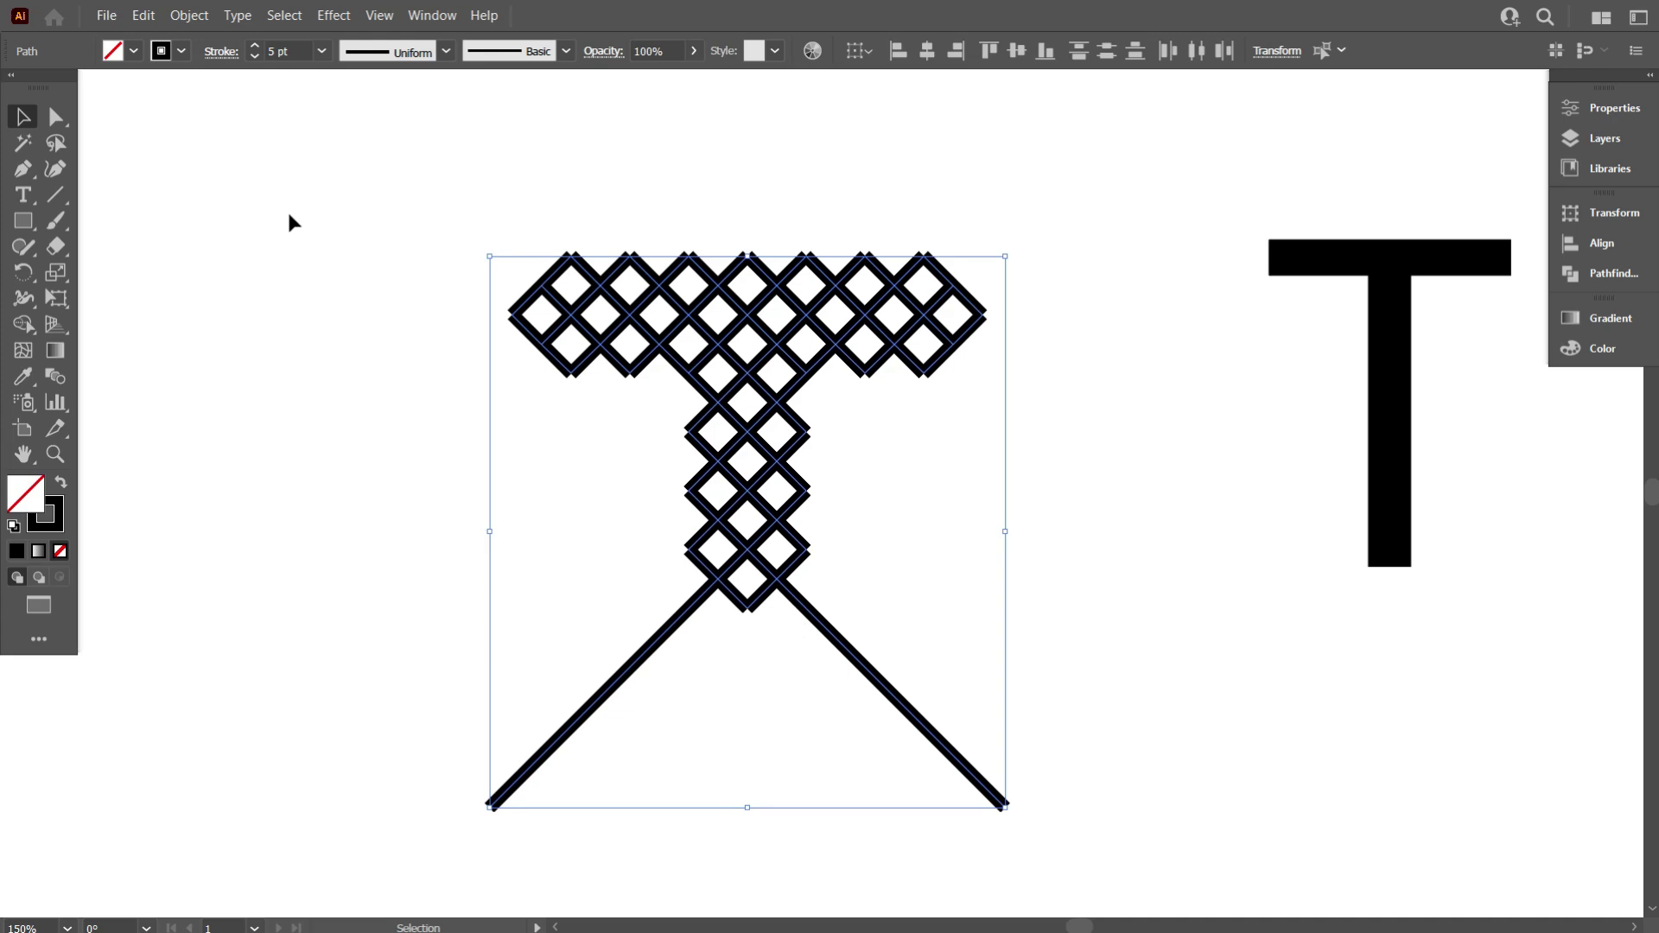
{"action": "left_click", "coordinate": [180, 19]}
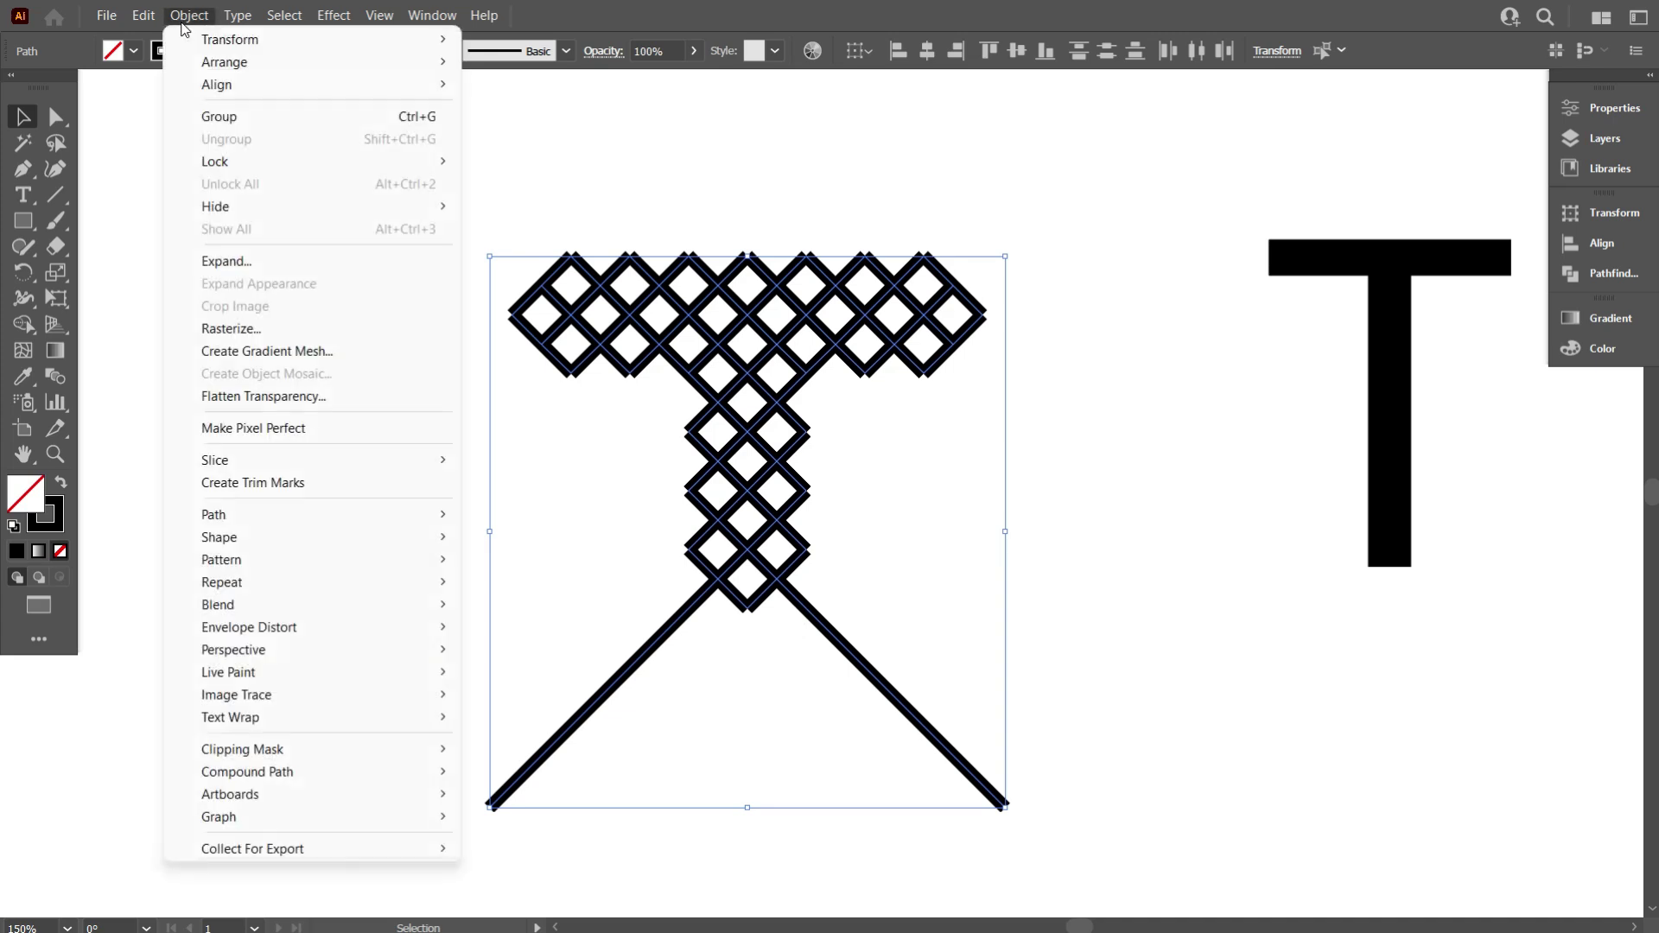
{"action": "mouse_move", "coordinate": [295, 512]}
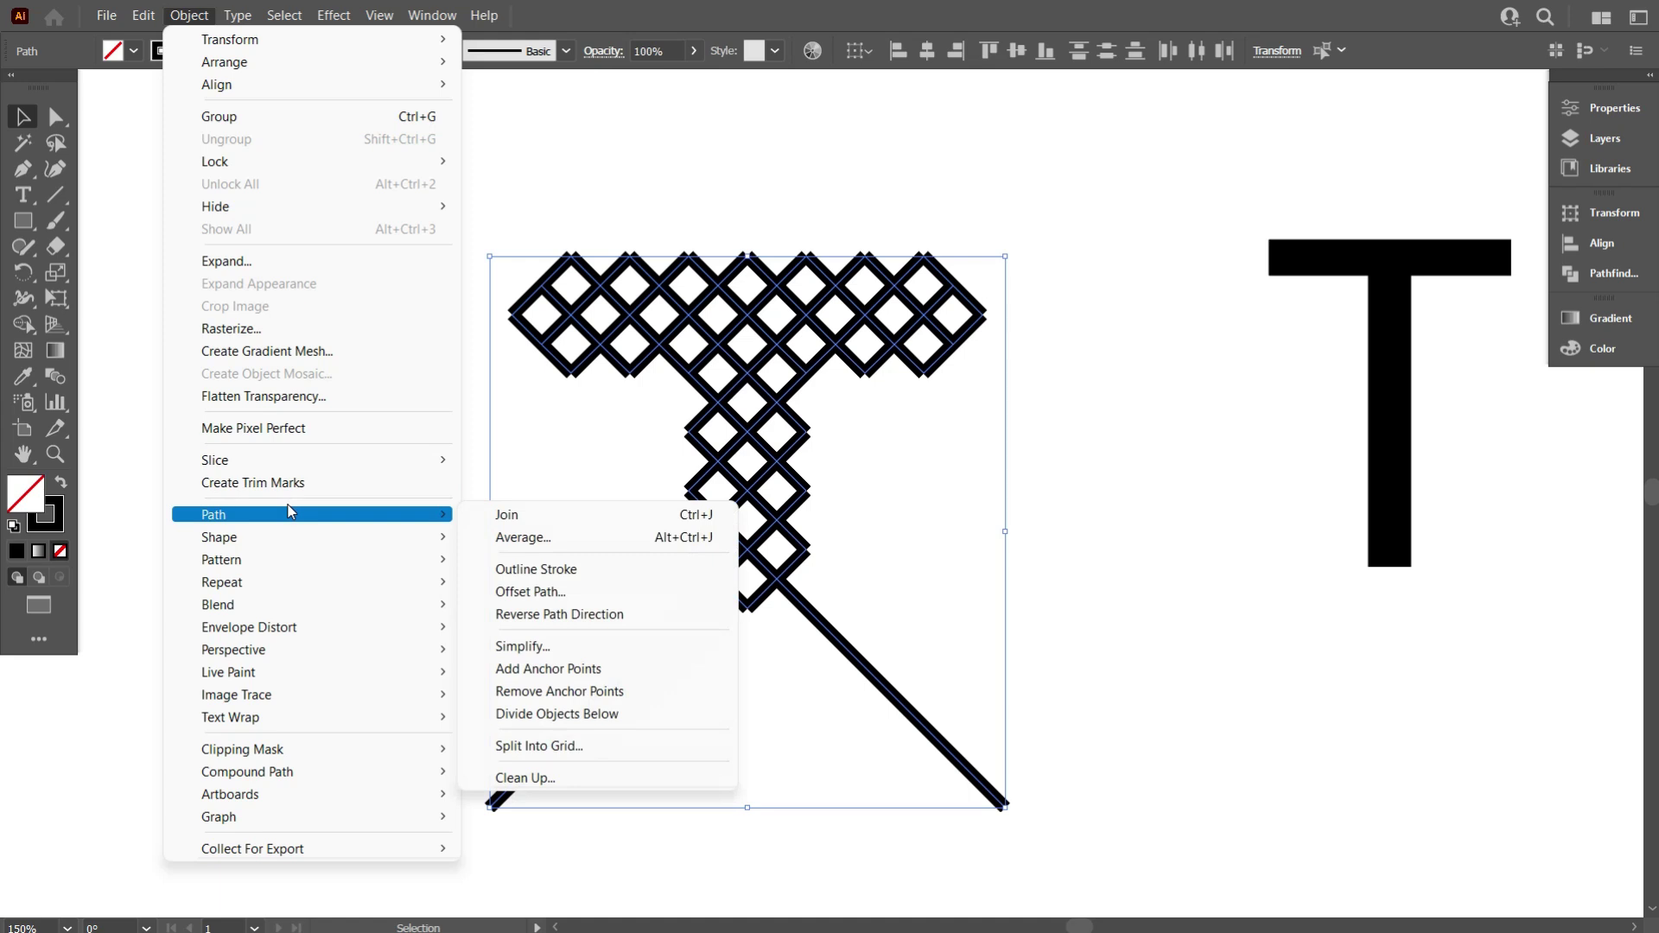
{"action": "left_click", "coordinate": [531, 523]}
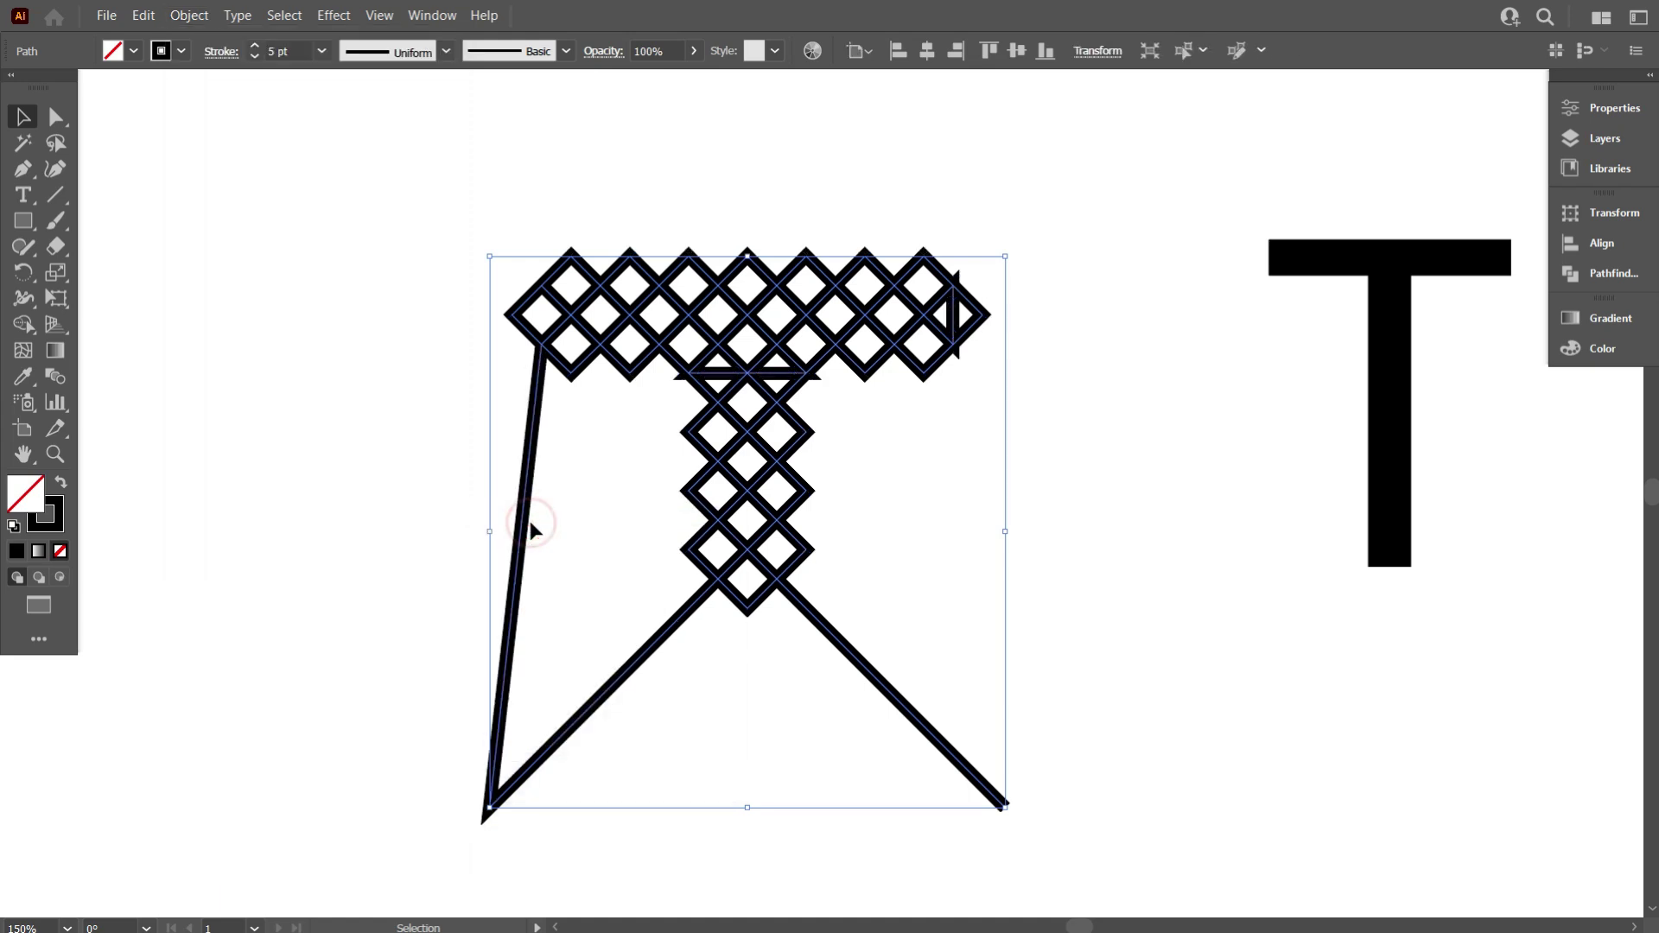
{"action": "left_click", "coordinate": [639, 544]}
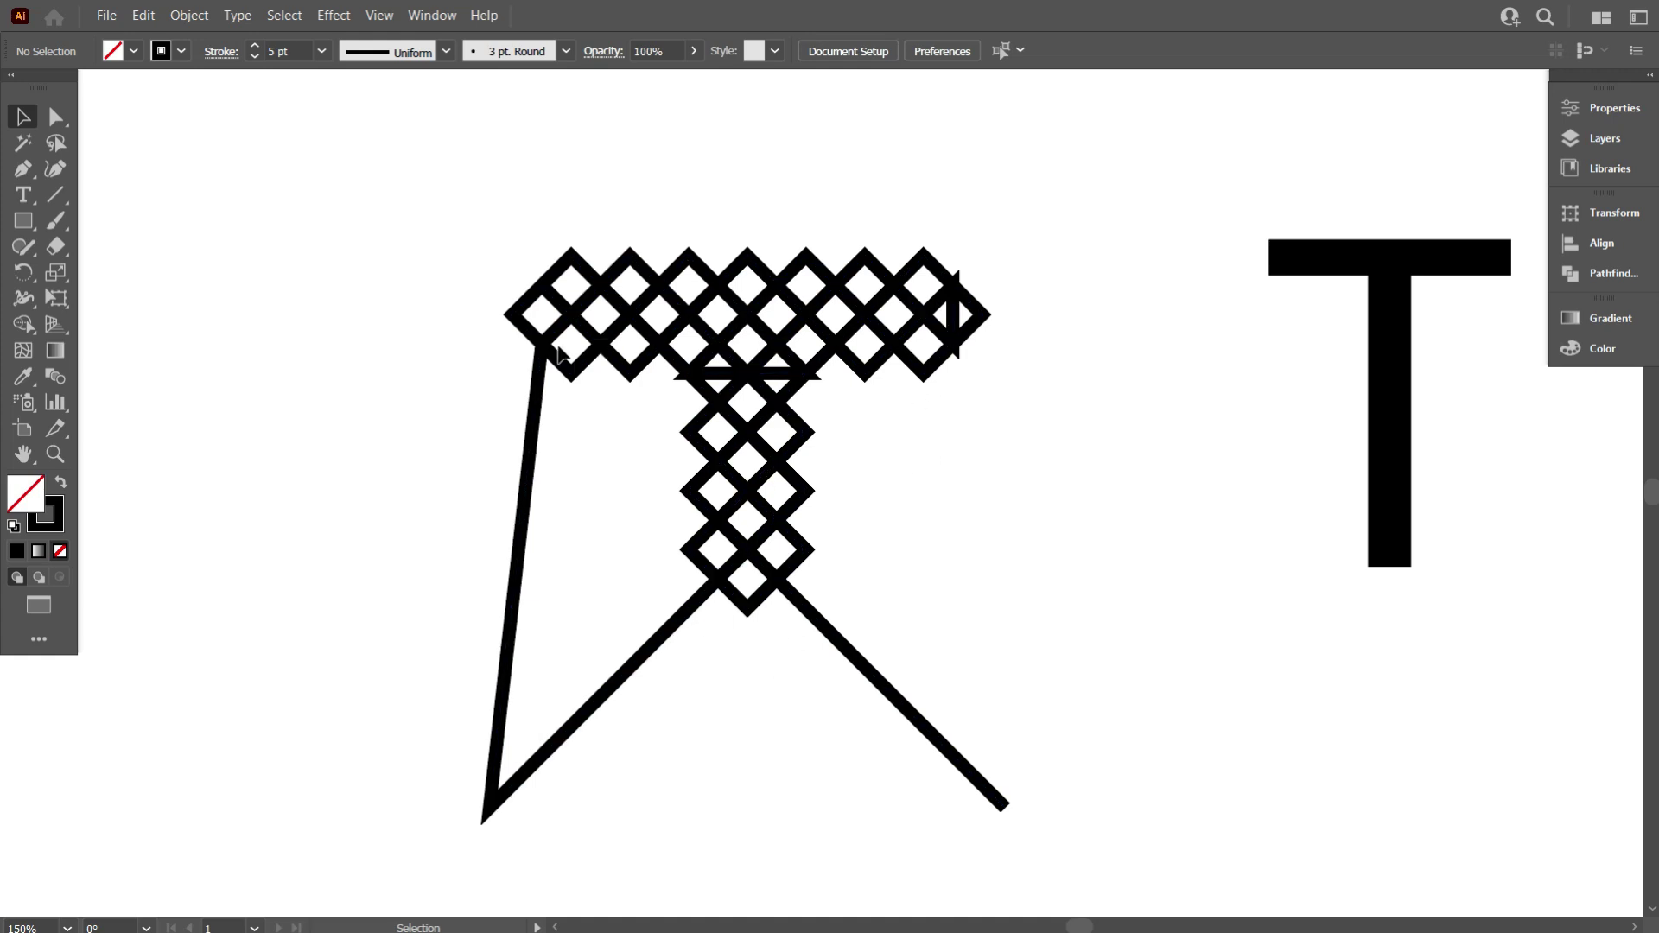
Undo the path join and deselect the lattice
{"action": "key", "text": "ctrl+z"}
{"action": "key", "text": "ctrl+z"}
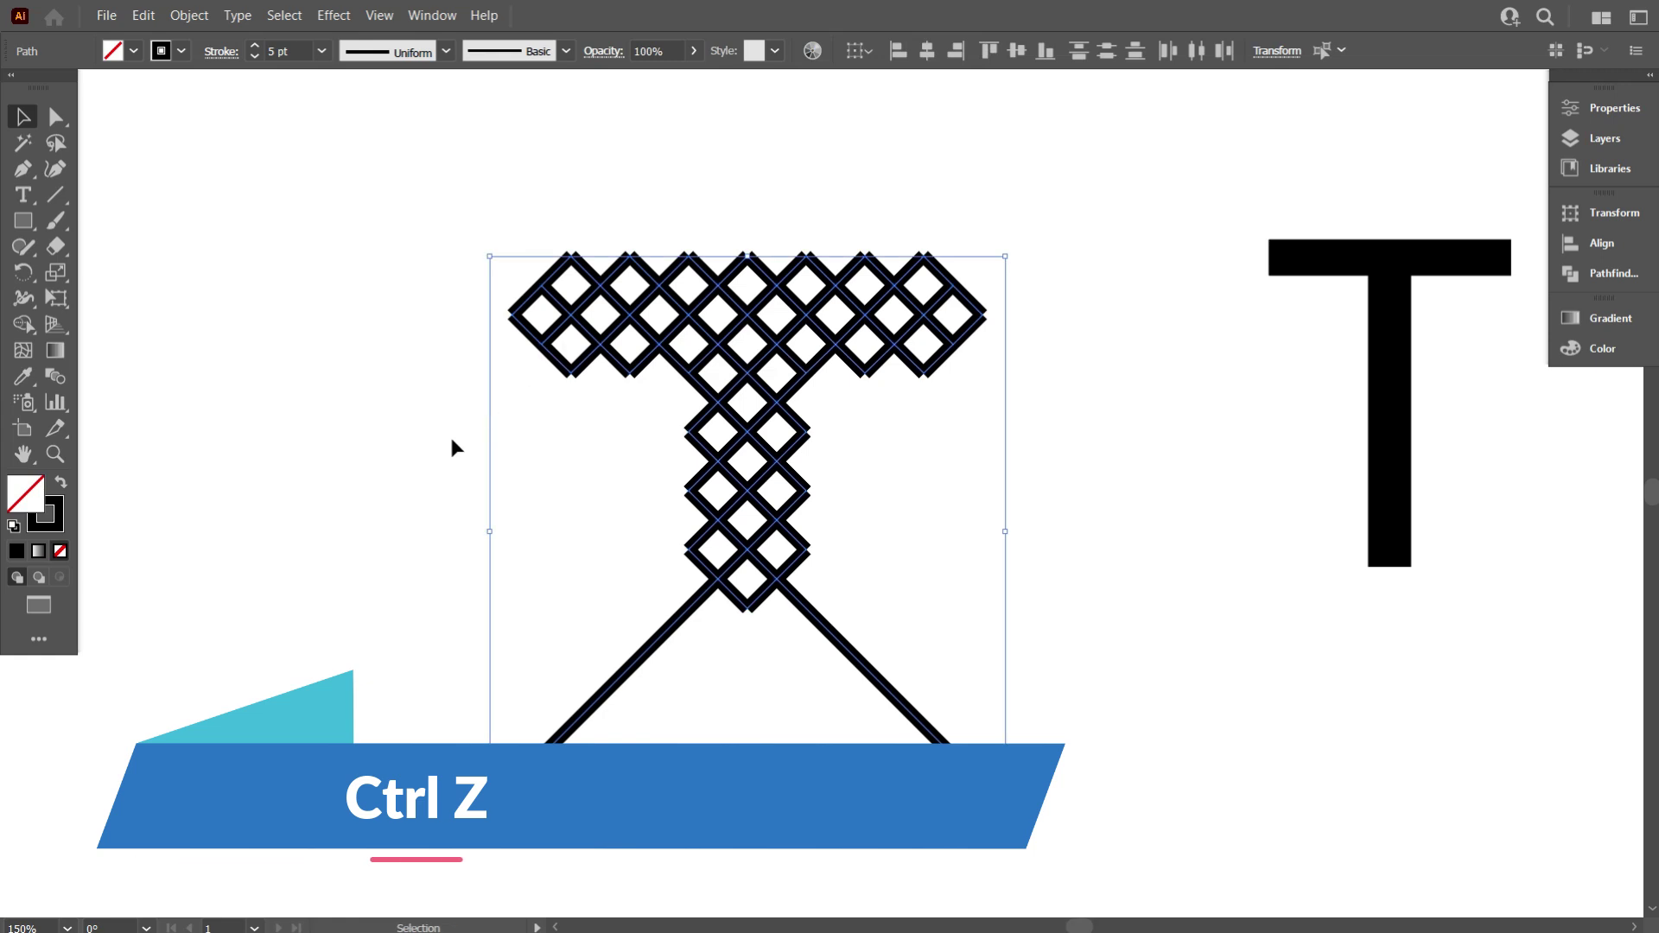
{"action": "left_click", "coordinate": [452, 440]}
{"action": "scroll", "coordinate": [639, 518], "scroll_direction": "down", "scroll_amount": 1}
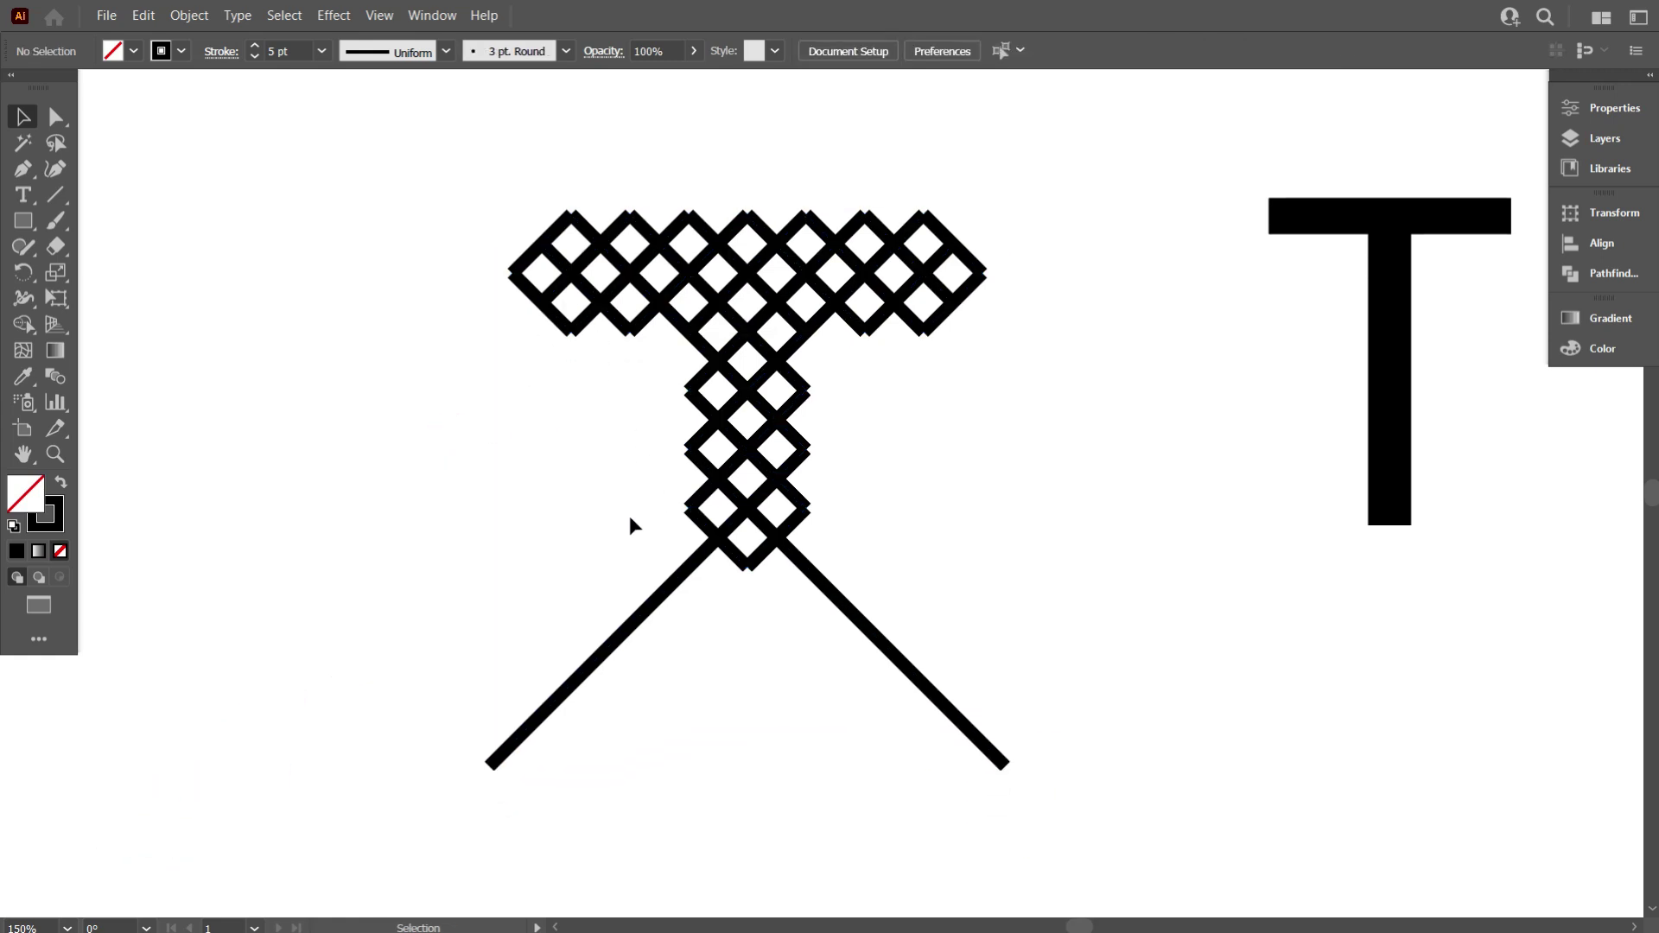
Select the whole lattice T and erase the two long diagonal tails below the stem with Shape Builder
{"action": "left_click_drag", "start_coordinate": [528, 458], "coordinate": [939, 606]}
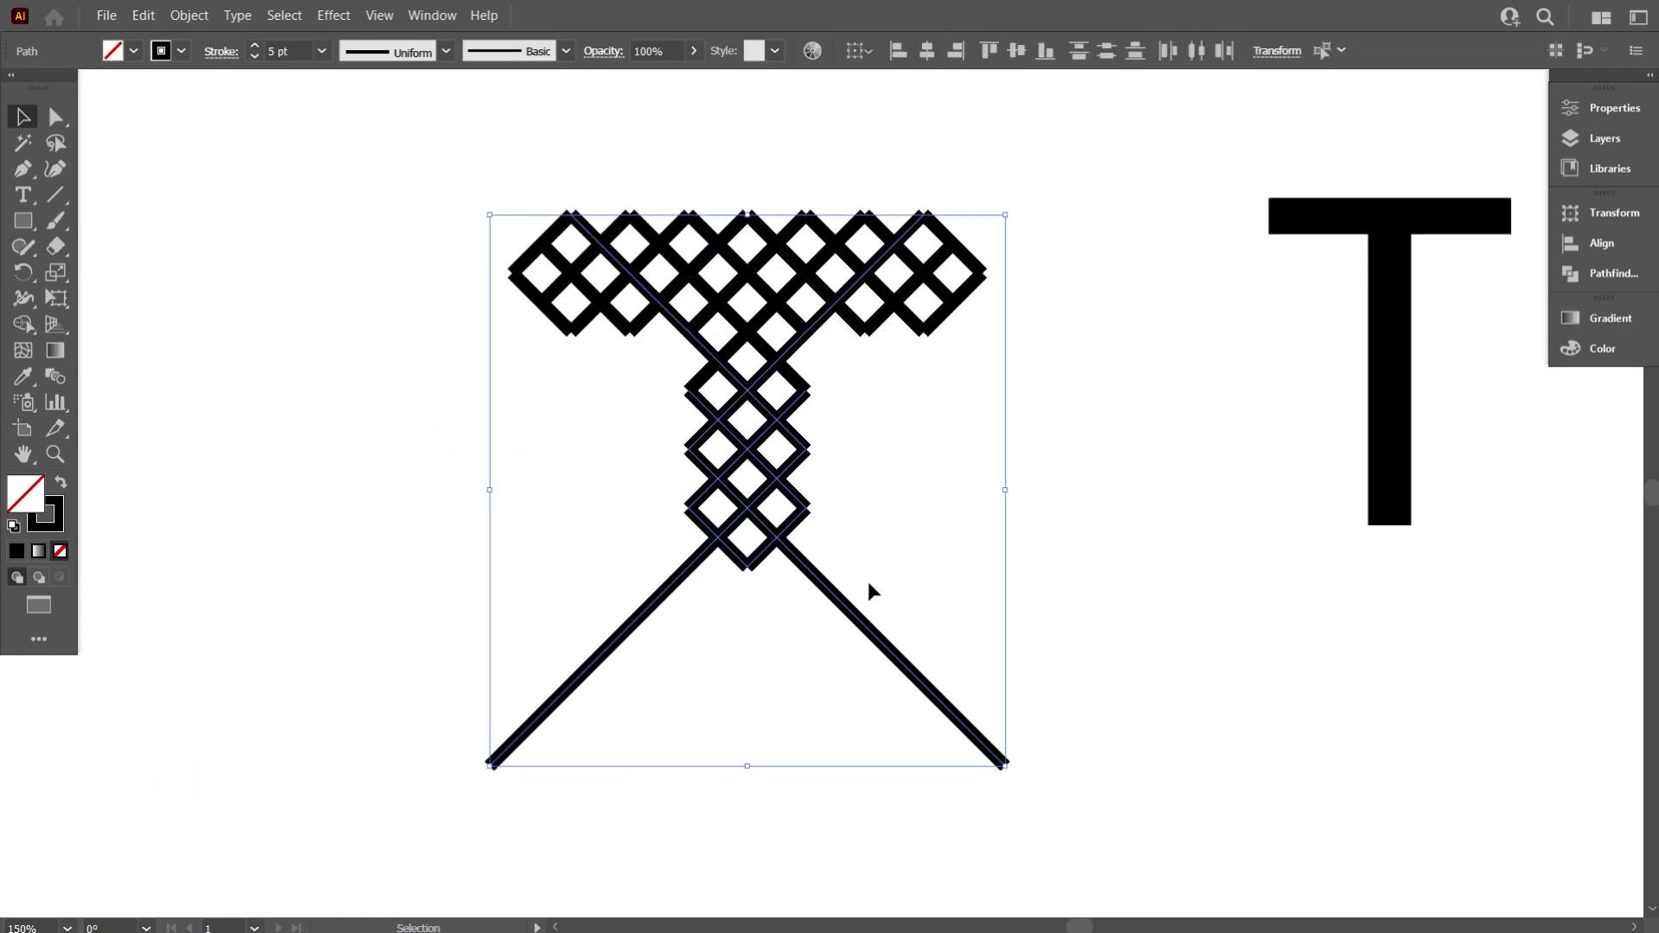
{"action": "left_click_drag", "start_coordinate": [340, 182], "coordinate": [994, 692]}
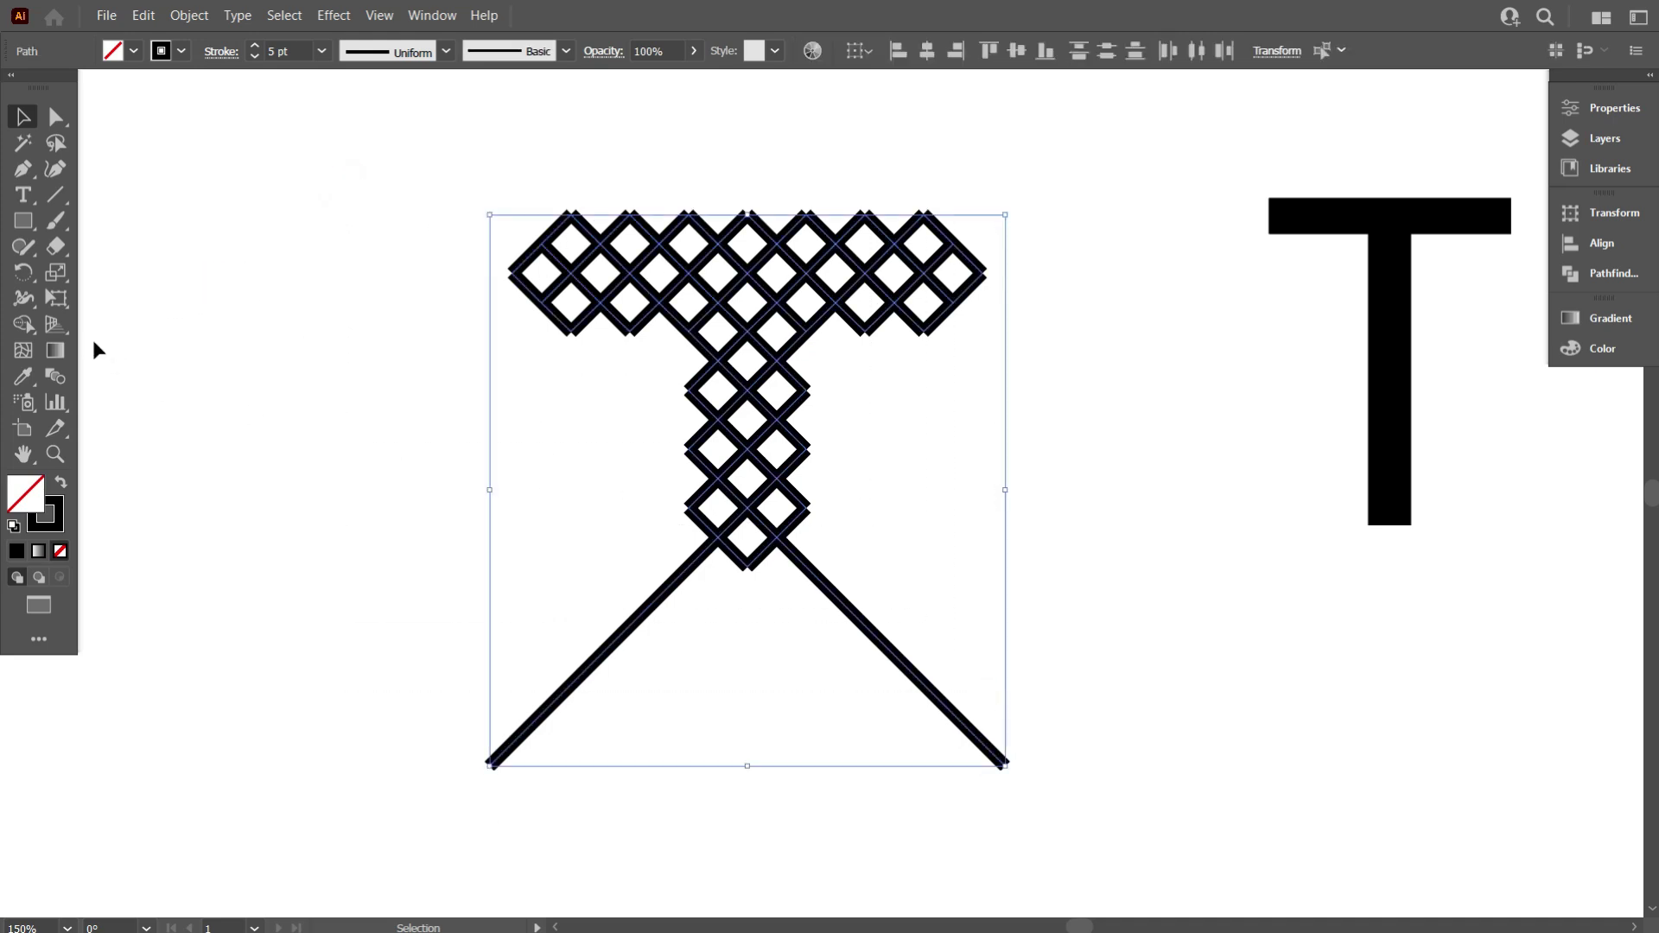
{"action": "left_click", "coordinate": [24, 324]}
{"action": "left_click_drag", "start_coordinate": [716, 663], "coordinate": [742, 677]}
{"action": "left_click_drag", "start_coordinate": [741, 677], "coordinate": [951, 558]}
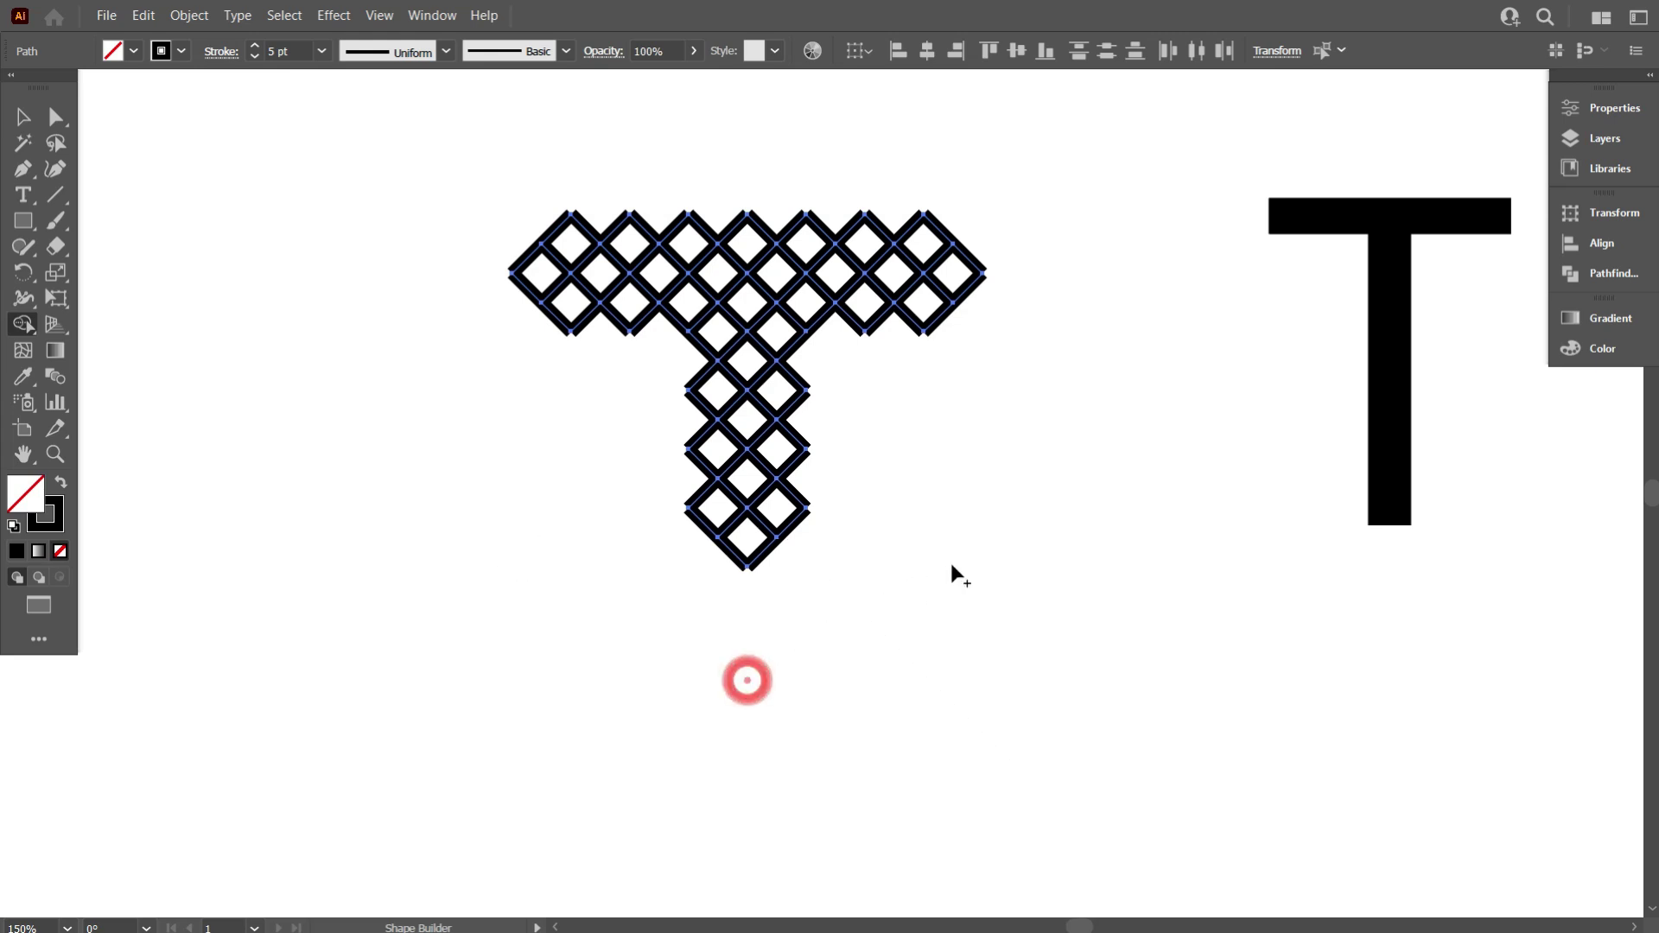
{"action": "left_click", "coordinate": [24, 117]}
{"action": "left_click", "coordinate": [225, 248]}
Select the entire trimmed lattice T, apply the Join path command to it, and deselect it
{"action": "scroll", "coordinate": [449, 396], "scroll_direction": "up", "scroll_amount": 1}
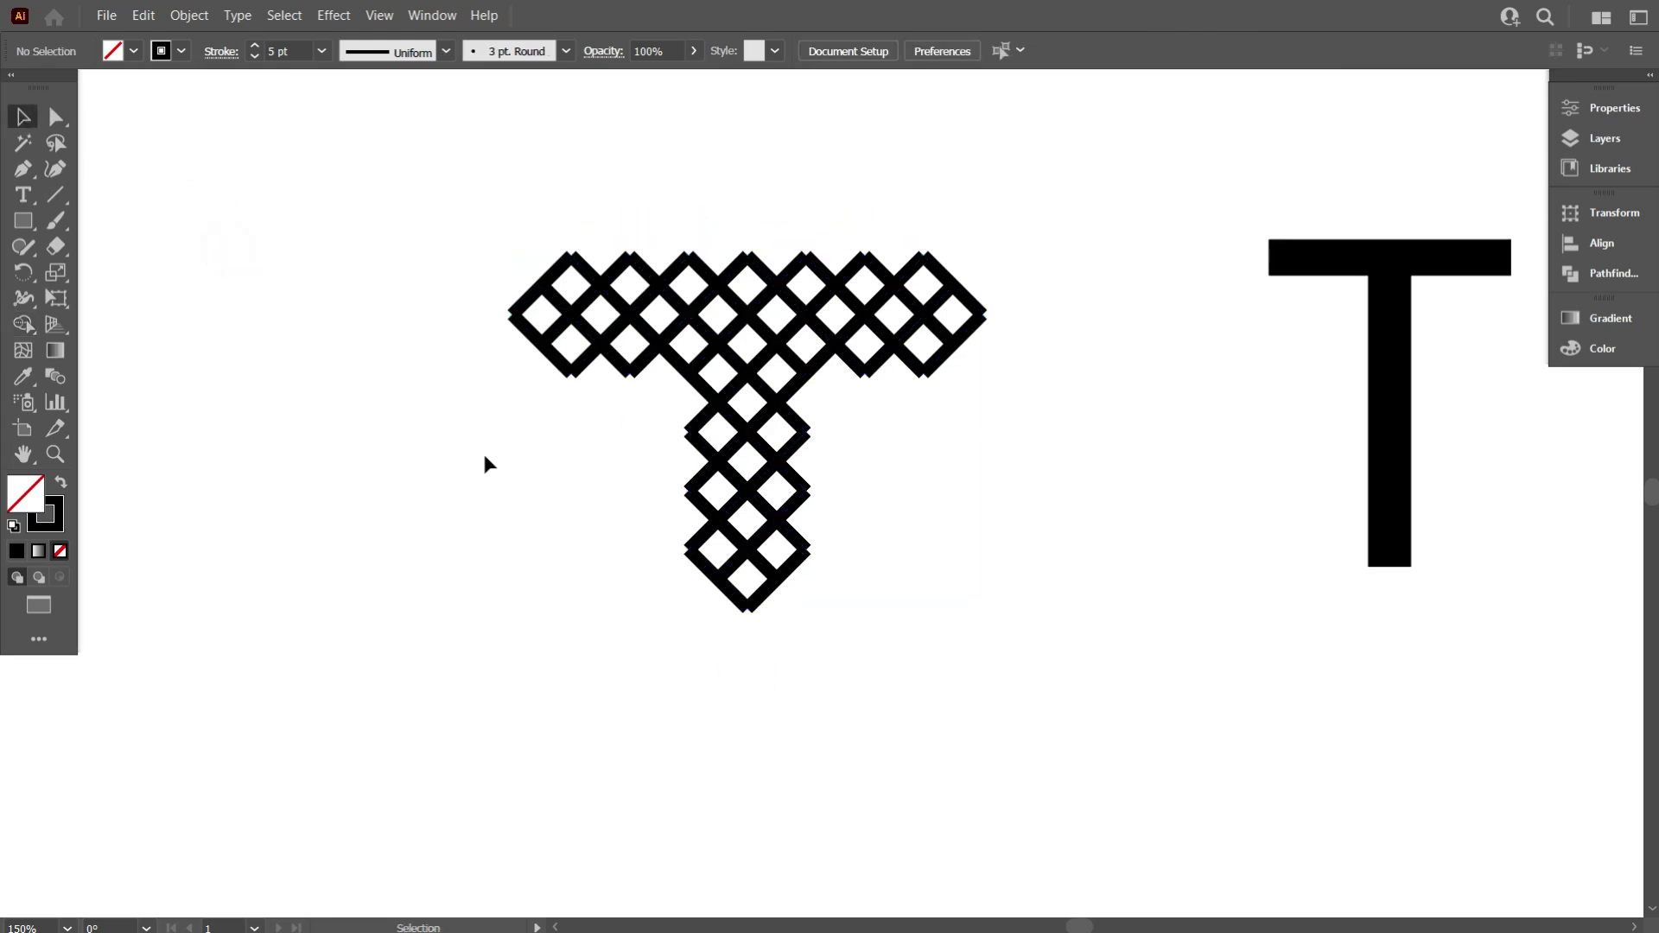
{"action": "left_click_drag", "start_coordinate": [371, 208], "coordinate": [1047, 635]}
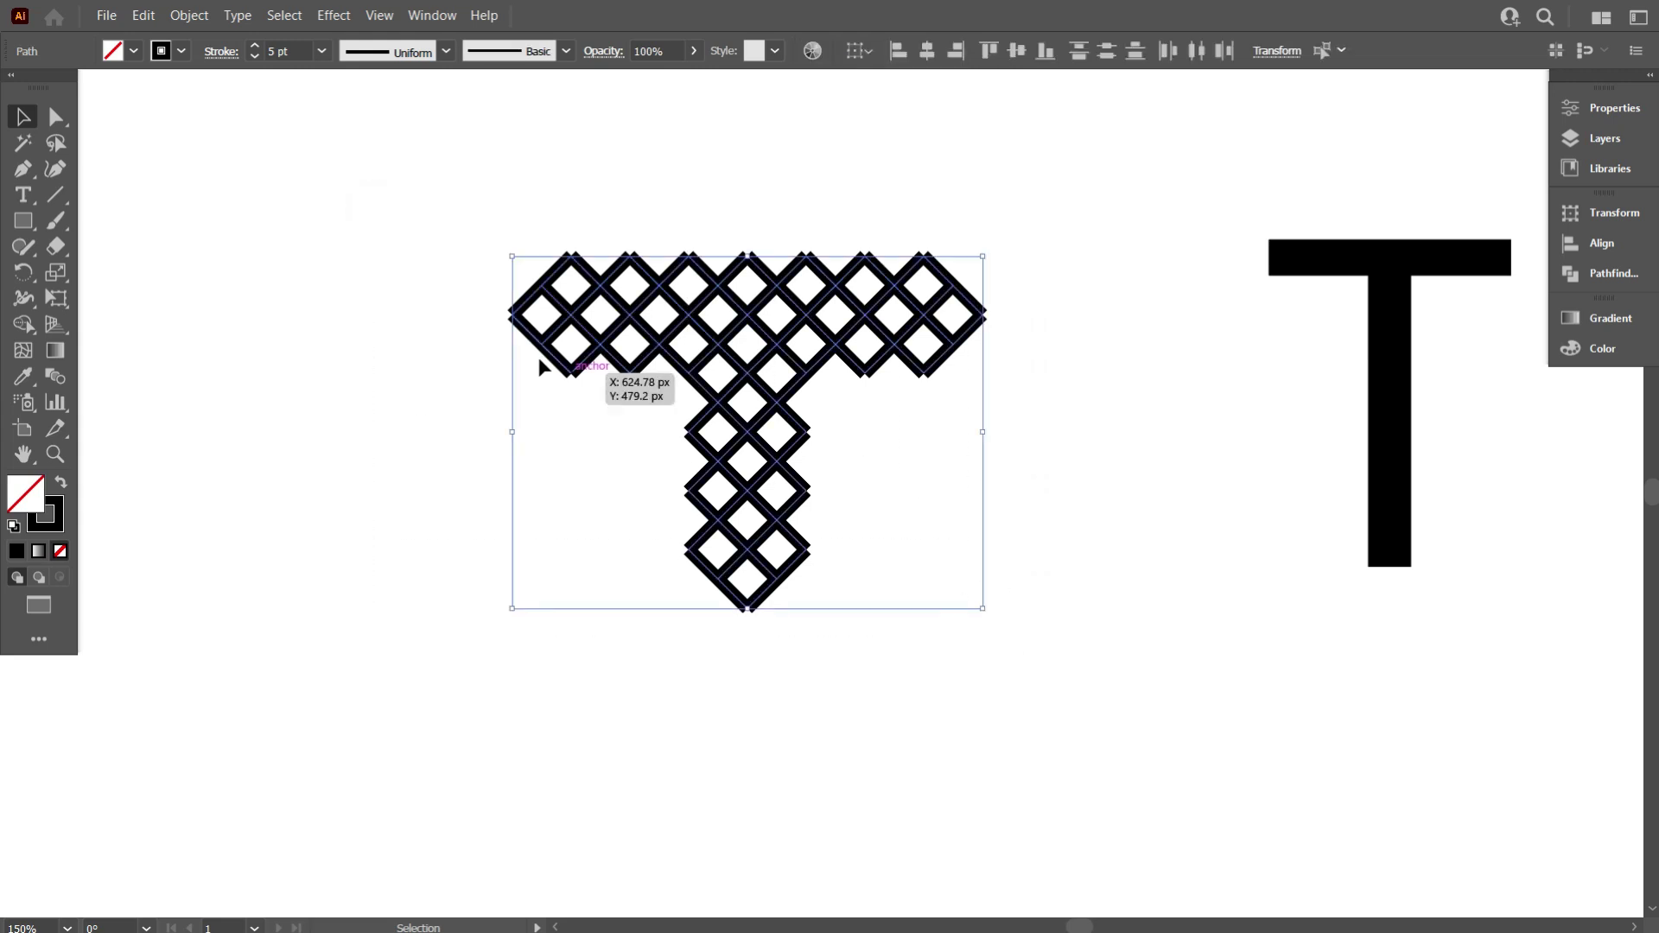
{"action": "left_click", "coordinate": [177, 17]}
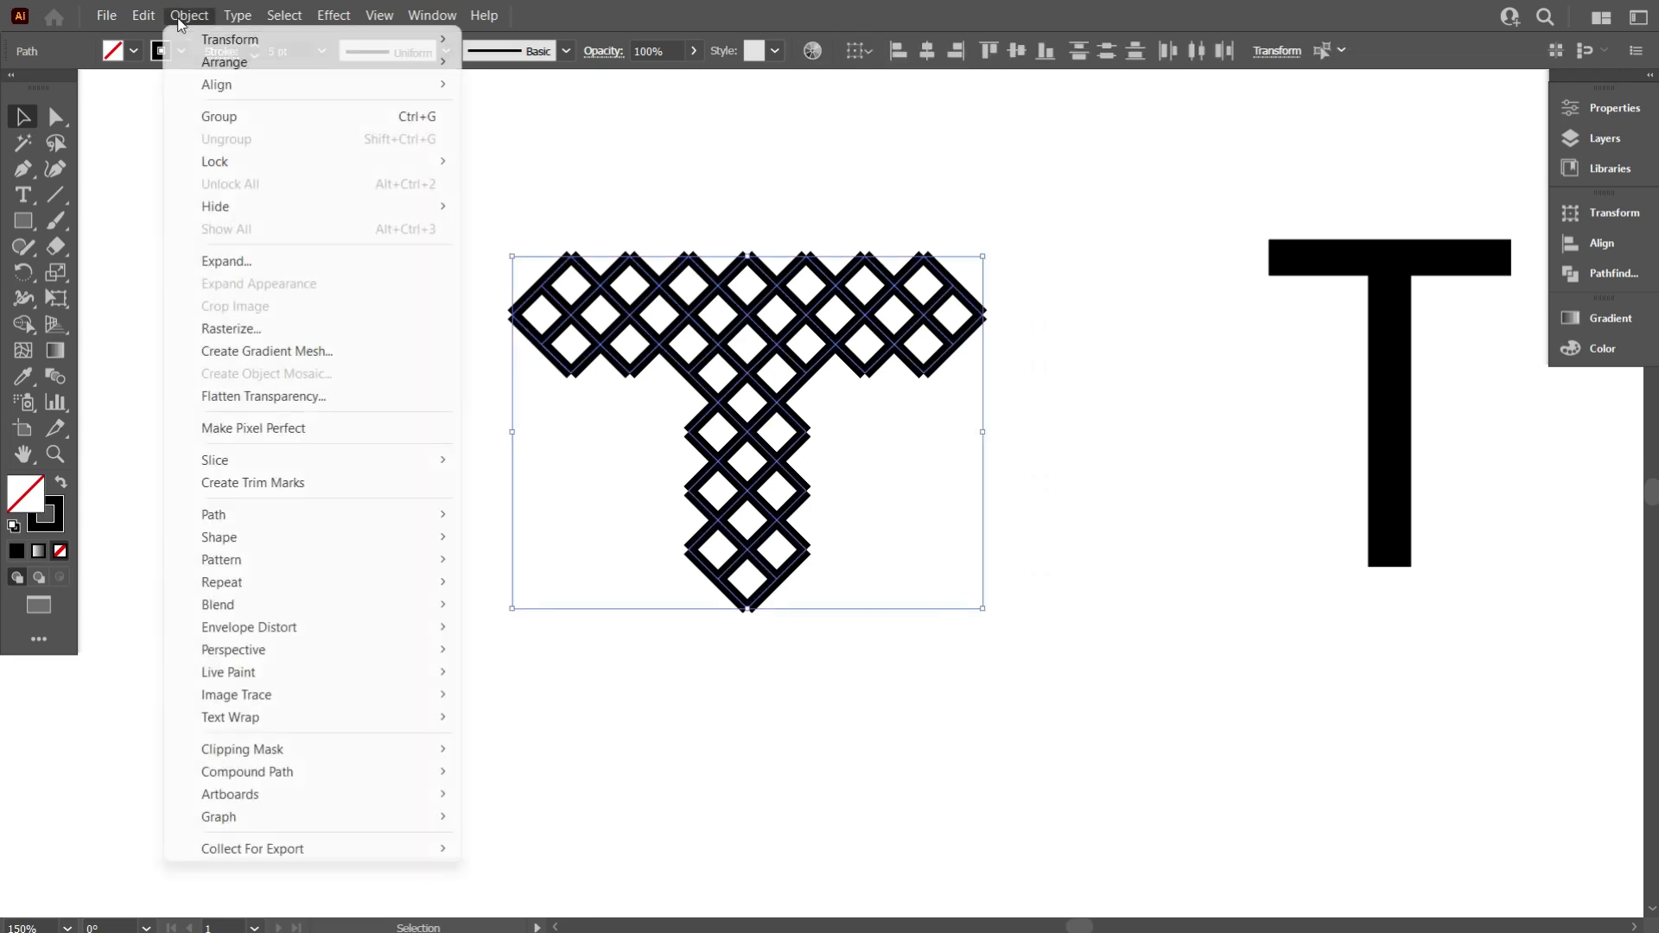
{"action": "mouse_move", "coordinate": [278, 512]}
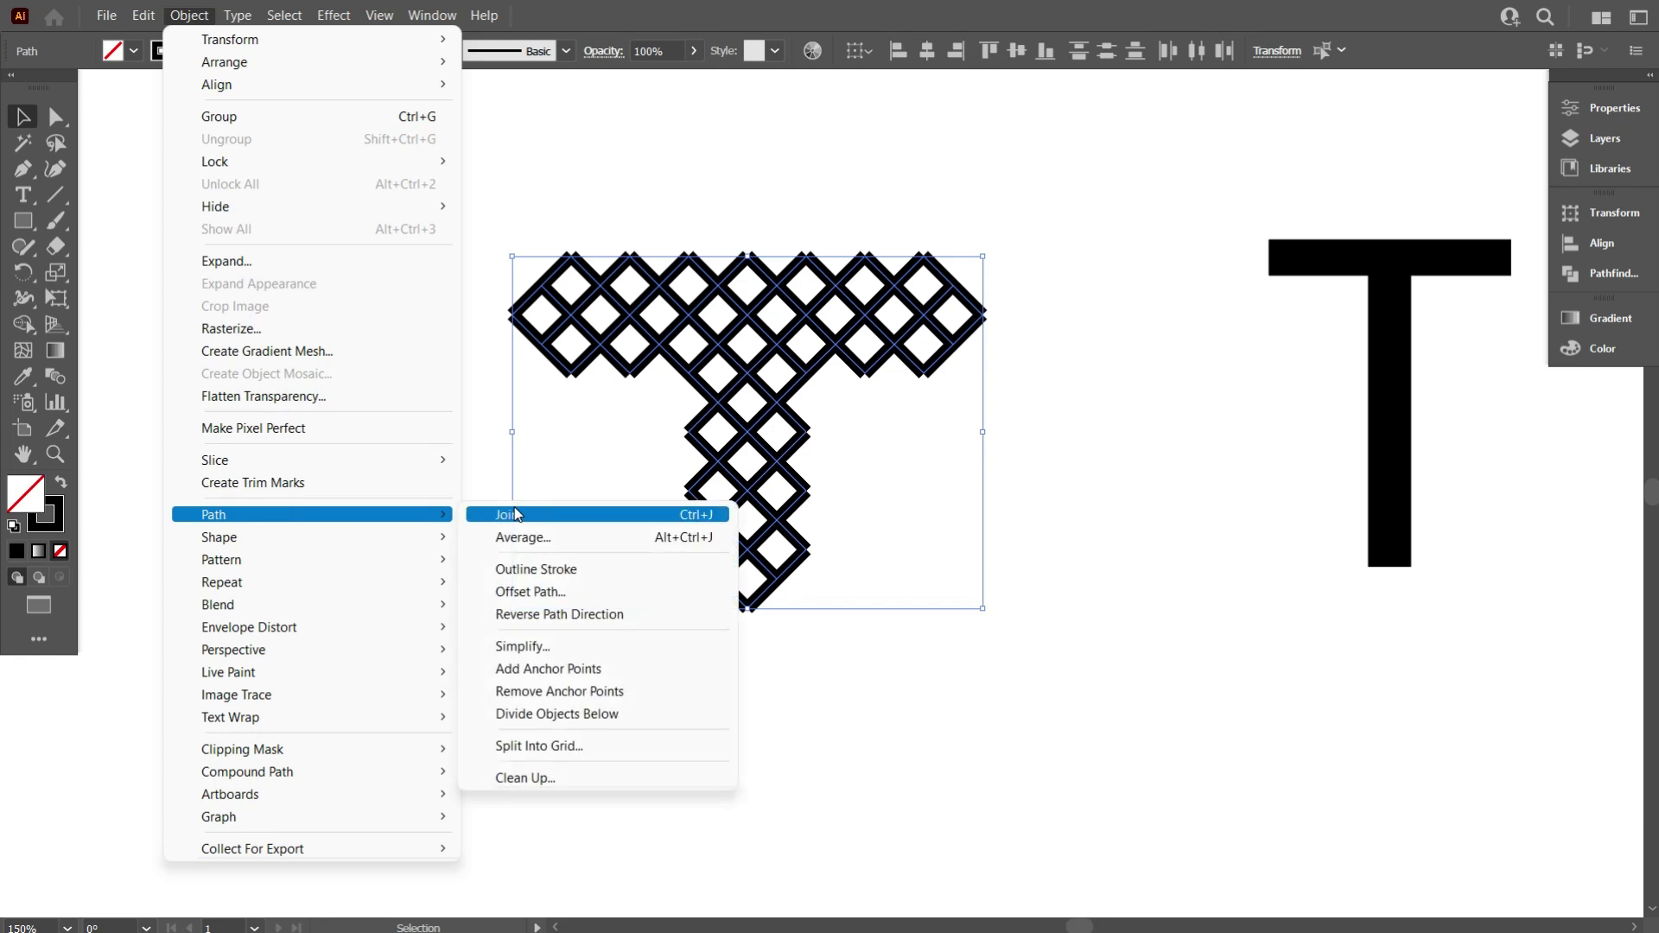
{"action": "left_click", "coordinate": [513, 514]}
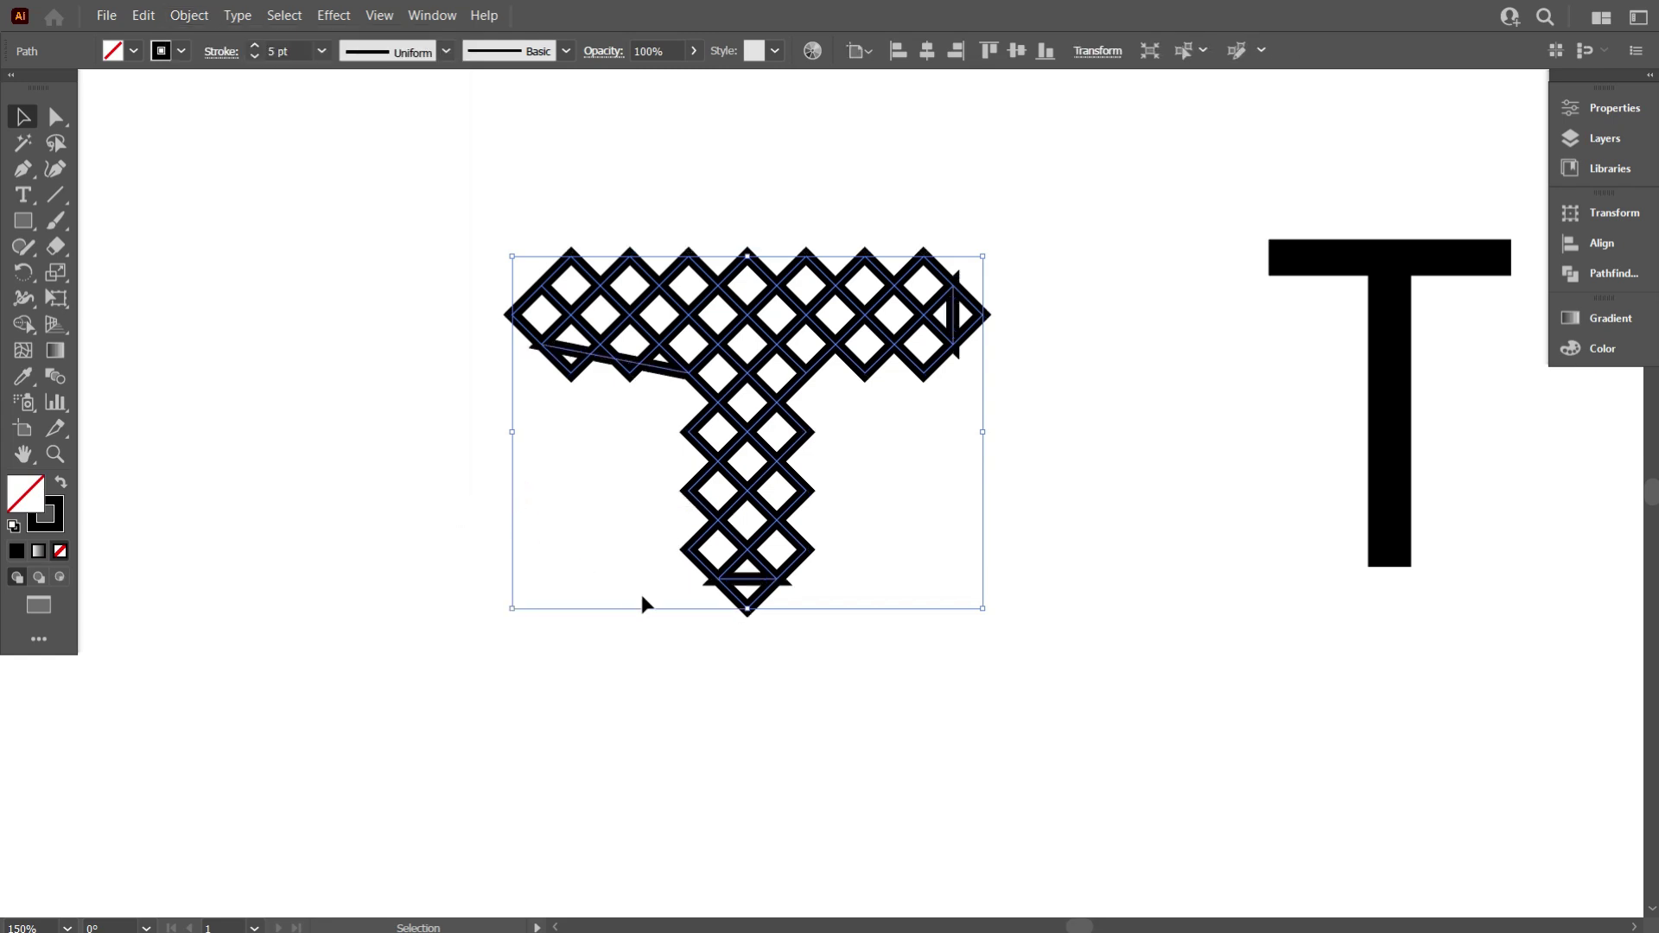
{"action": "left_click", "coordinate": [662, 625]}
Try removing the stray slanted line under the lattice T's left arm by deleting anchor points with the Delete Anchor Point tool
{"action": "scroll", "coordinate": [572, 370], "scroll_direction": "up", "scroll_amount": 2}
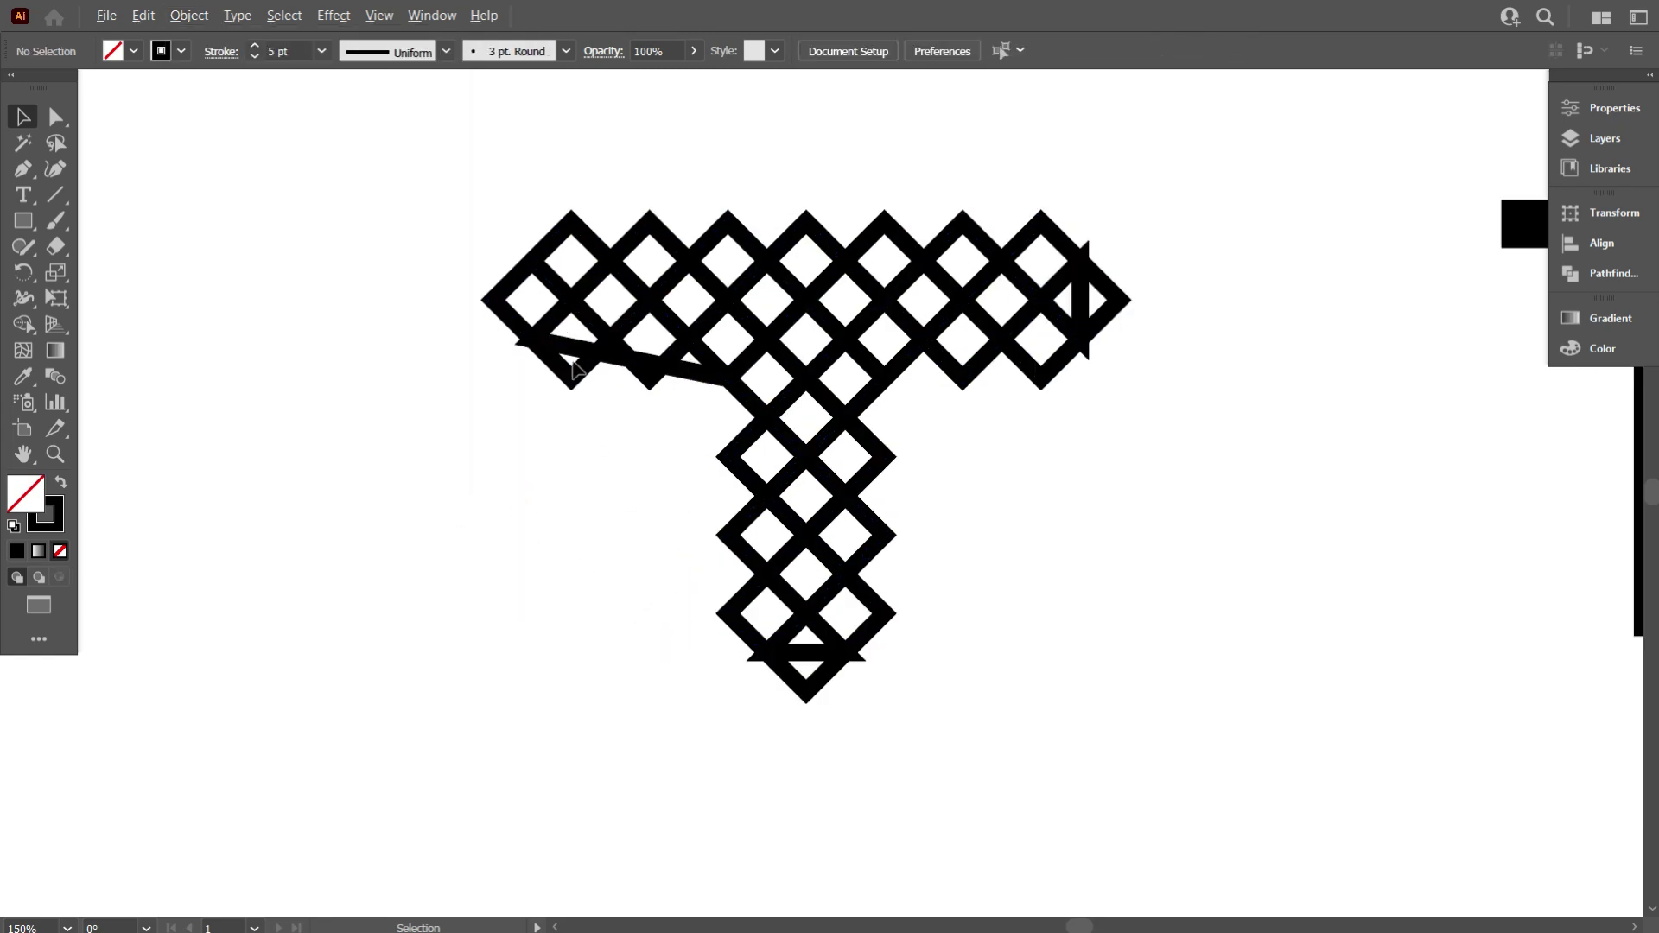
{"action": "scroll", "coordinate": [596, 376], "scroll_direction": "up", "scroll_amount": 1}
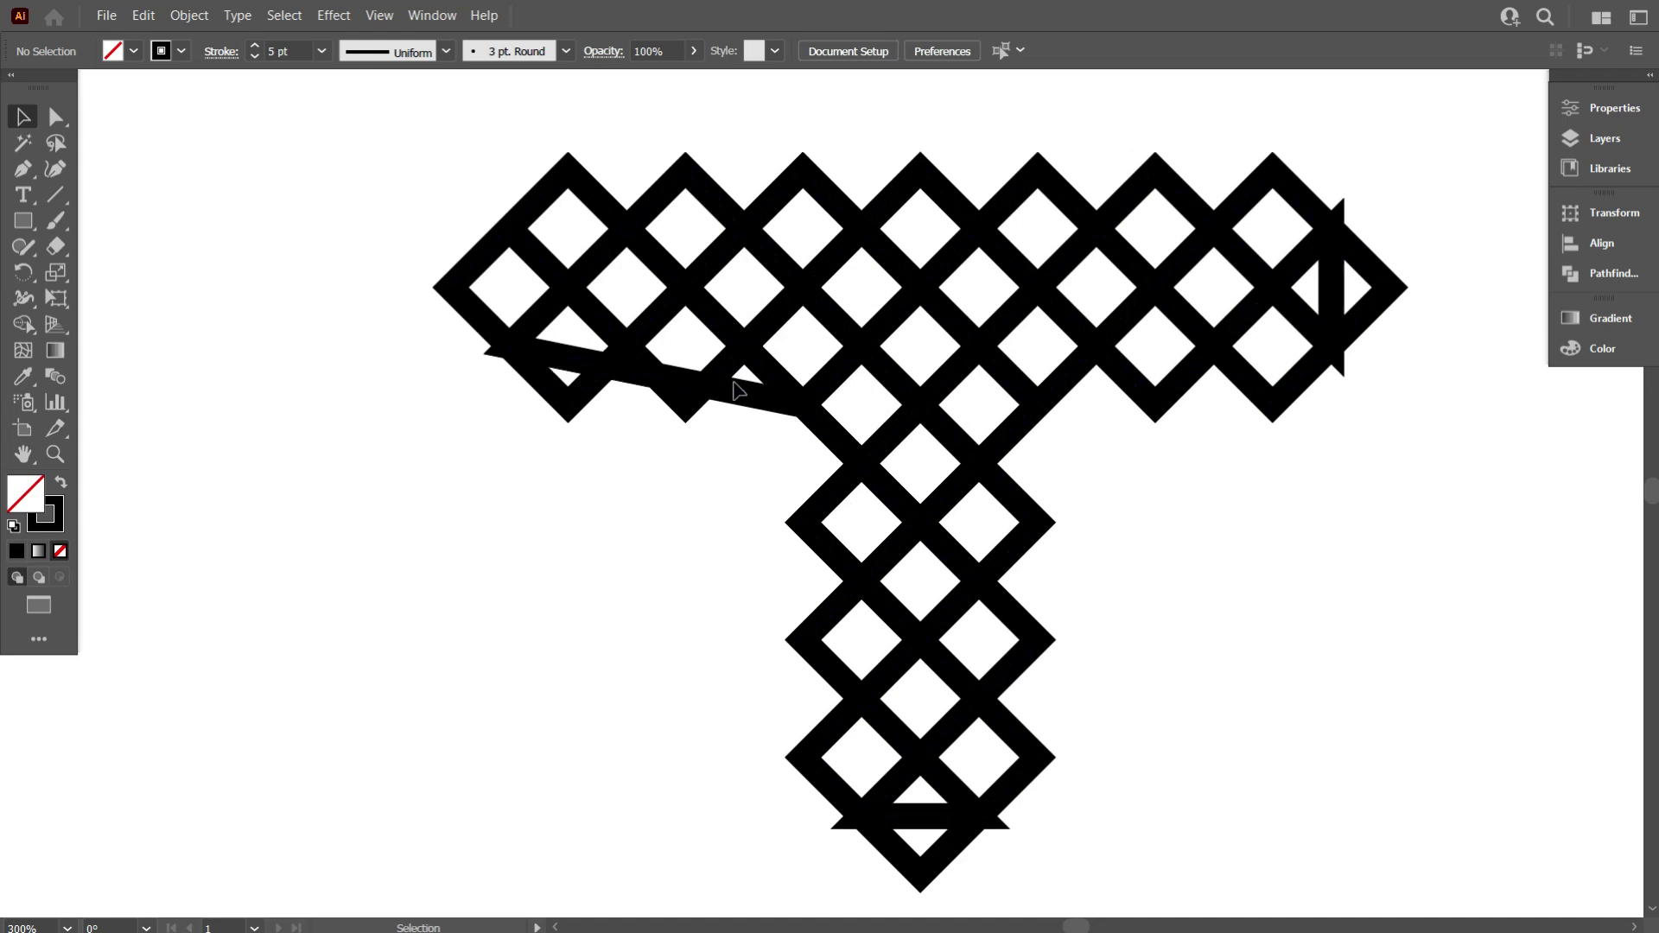
{"action": "left_click", "coordinate": [753, 399]}
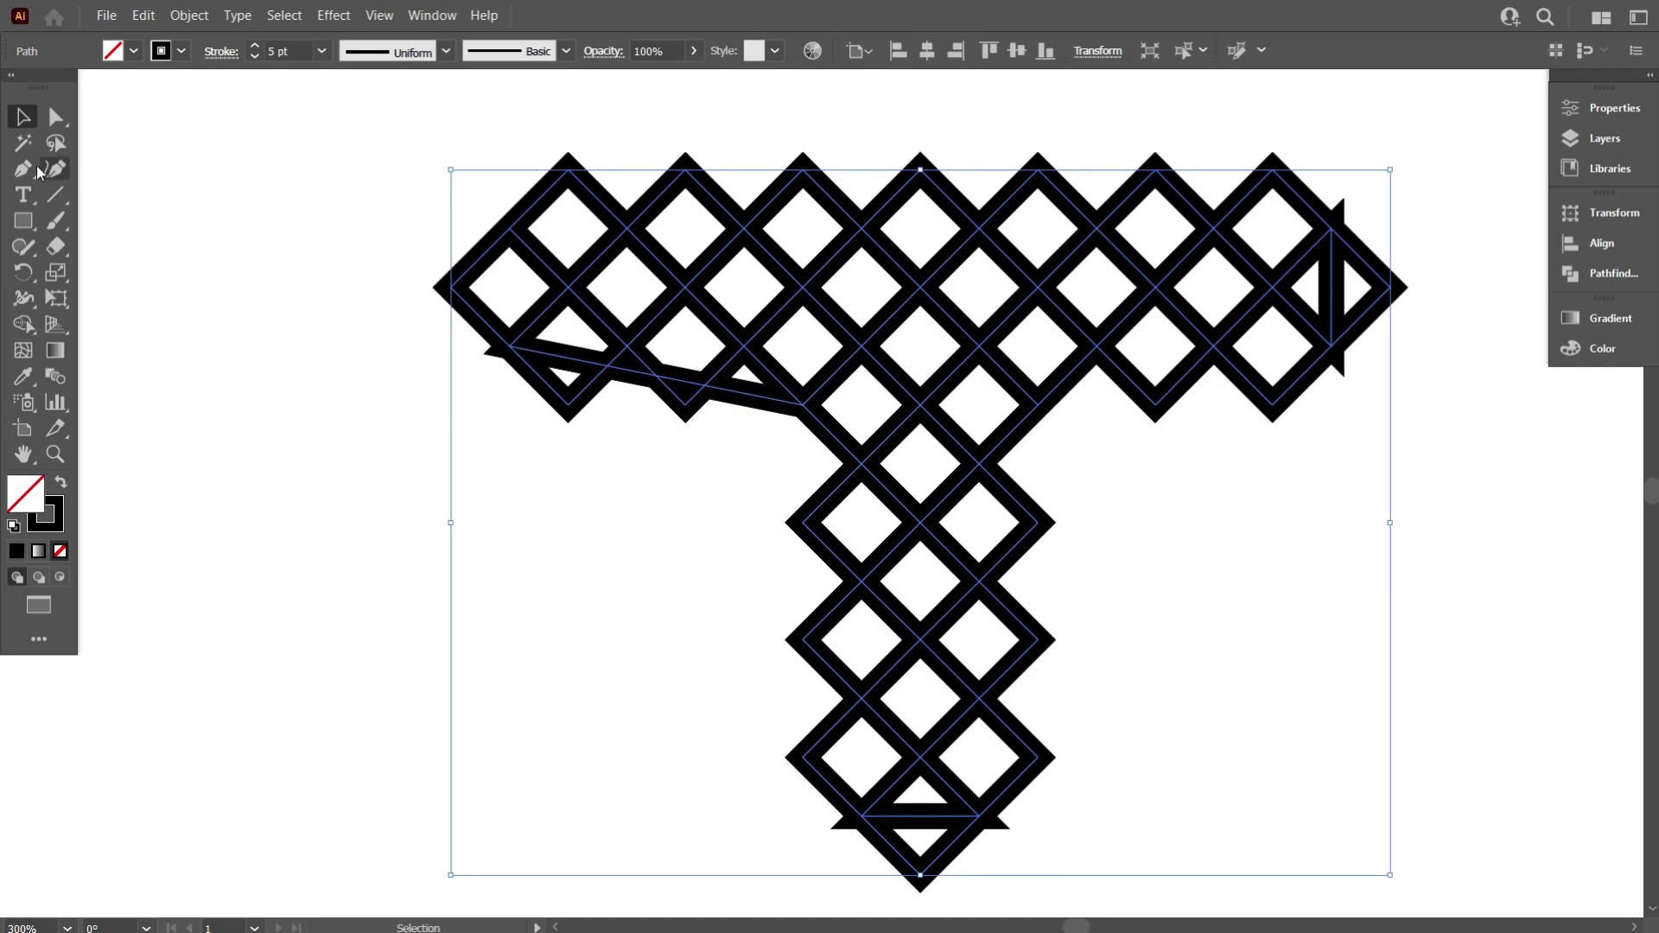
{"action": "left_click", "coordinate": [35, 171]}
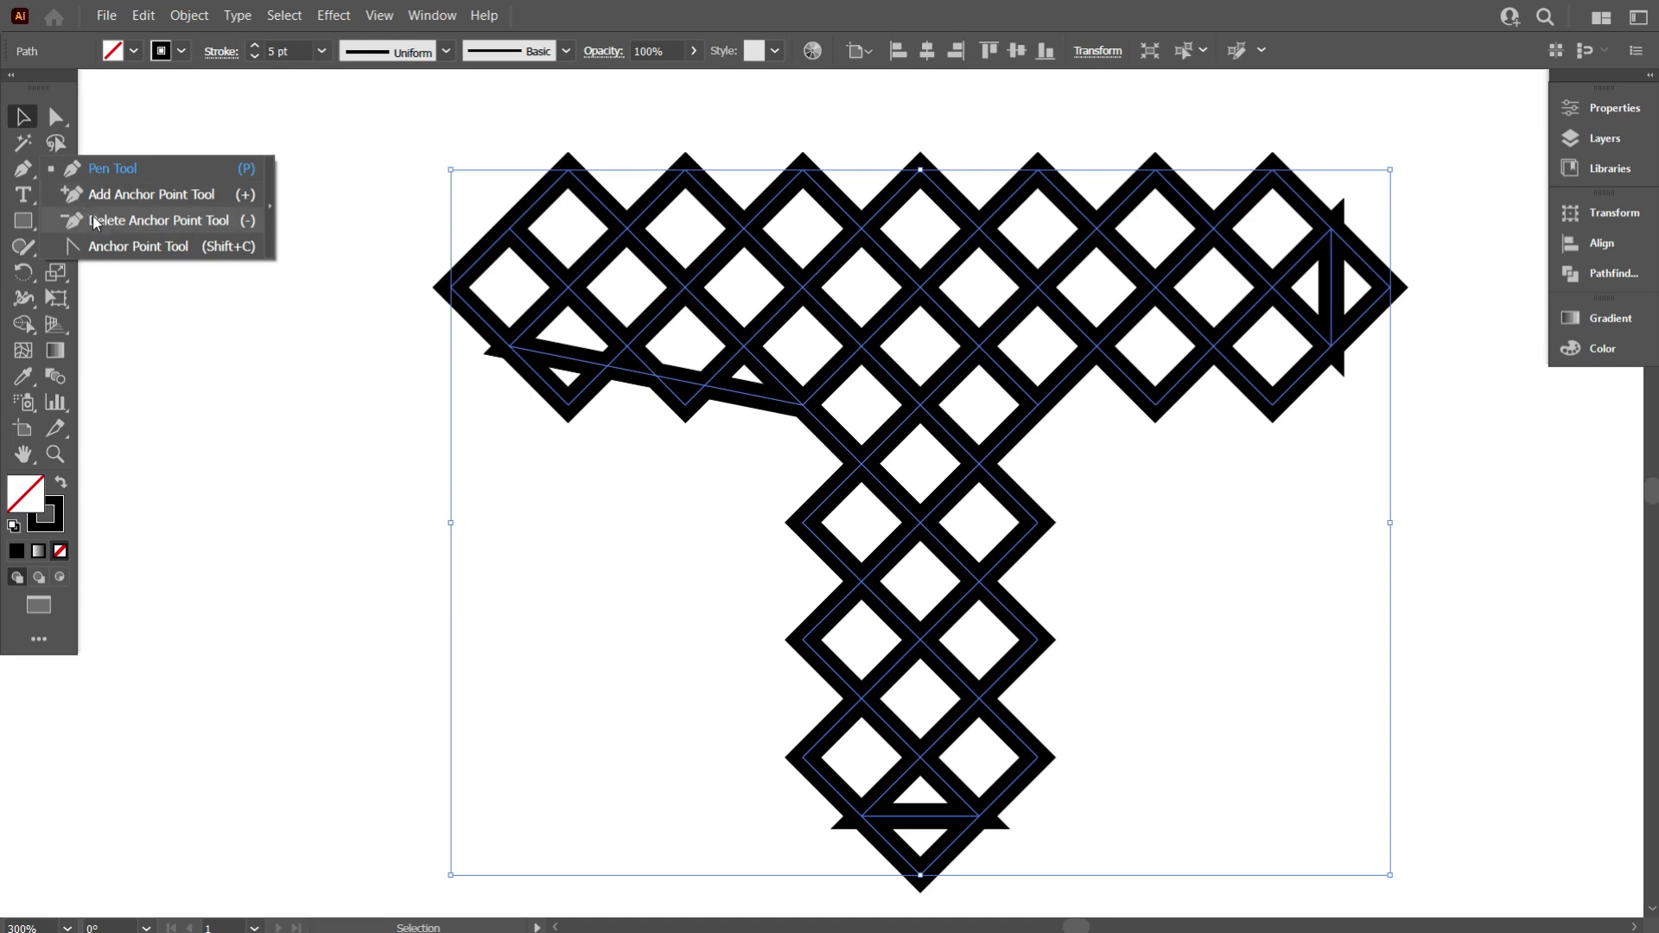
{"action": "left_click", "coordinate": [71, 195]}
{"action": "scroll", "coordinate": [520, 352], "scroll_direction": "up", "scroll_amount": 3}
{"action": "scroll", "coordinate": [522, 359], "scroll_direction": "up", "scroll_amount": 3}
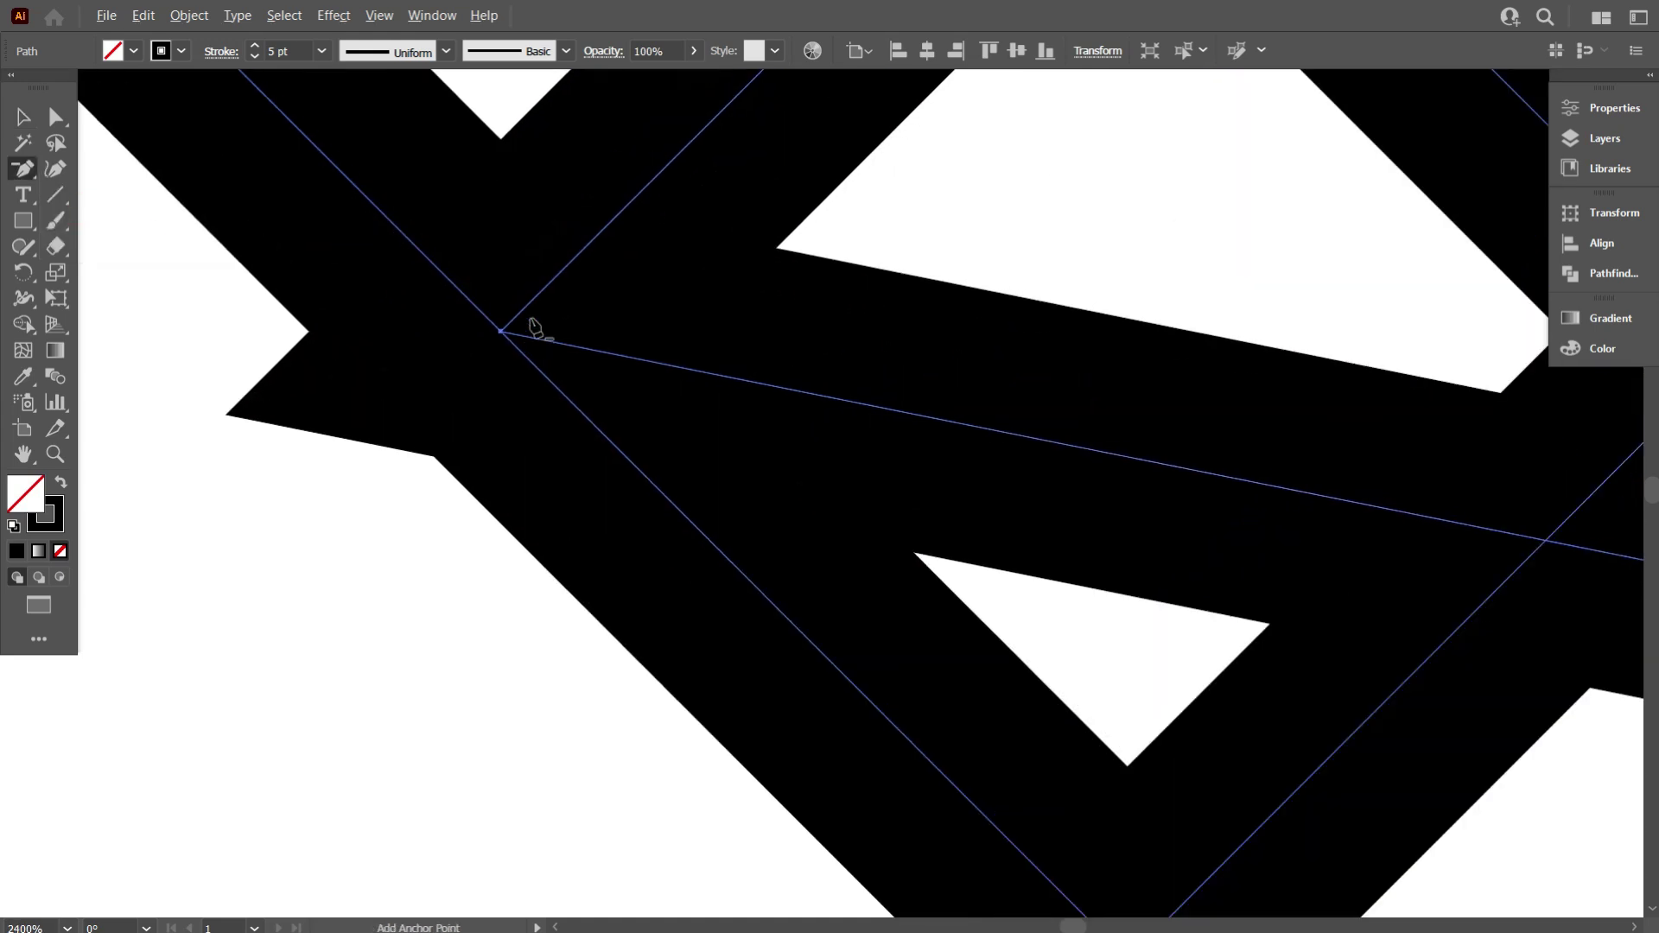
{"action": "left_click", "coordinate": [505, 329]}
{"action": "scroll", "coordinate": [482, 363], "scroll_direction": "down", "scroll_amount": 3}
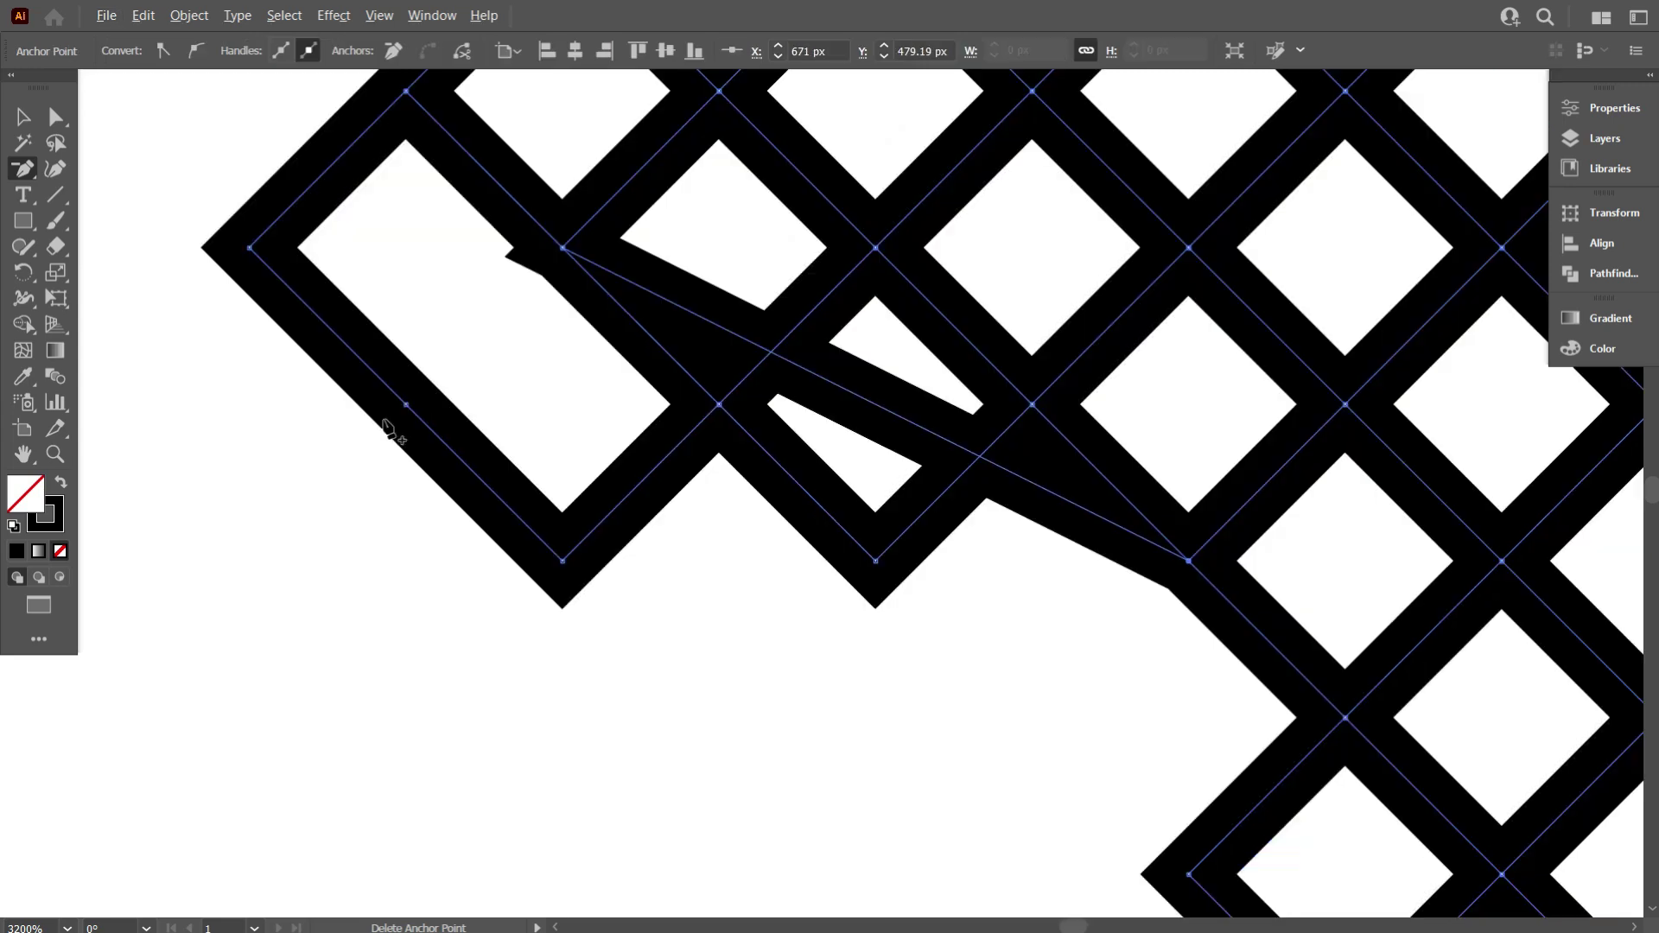
{"action": "left_click", "coordinate": [562, 248]}
{"action": "scroll", "coordinate": [523, 342], "scroll_direction": "down", "scroll_amount": 3}
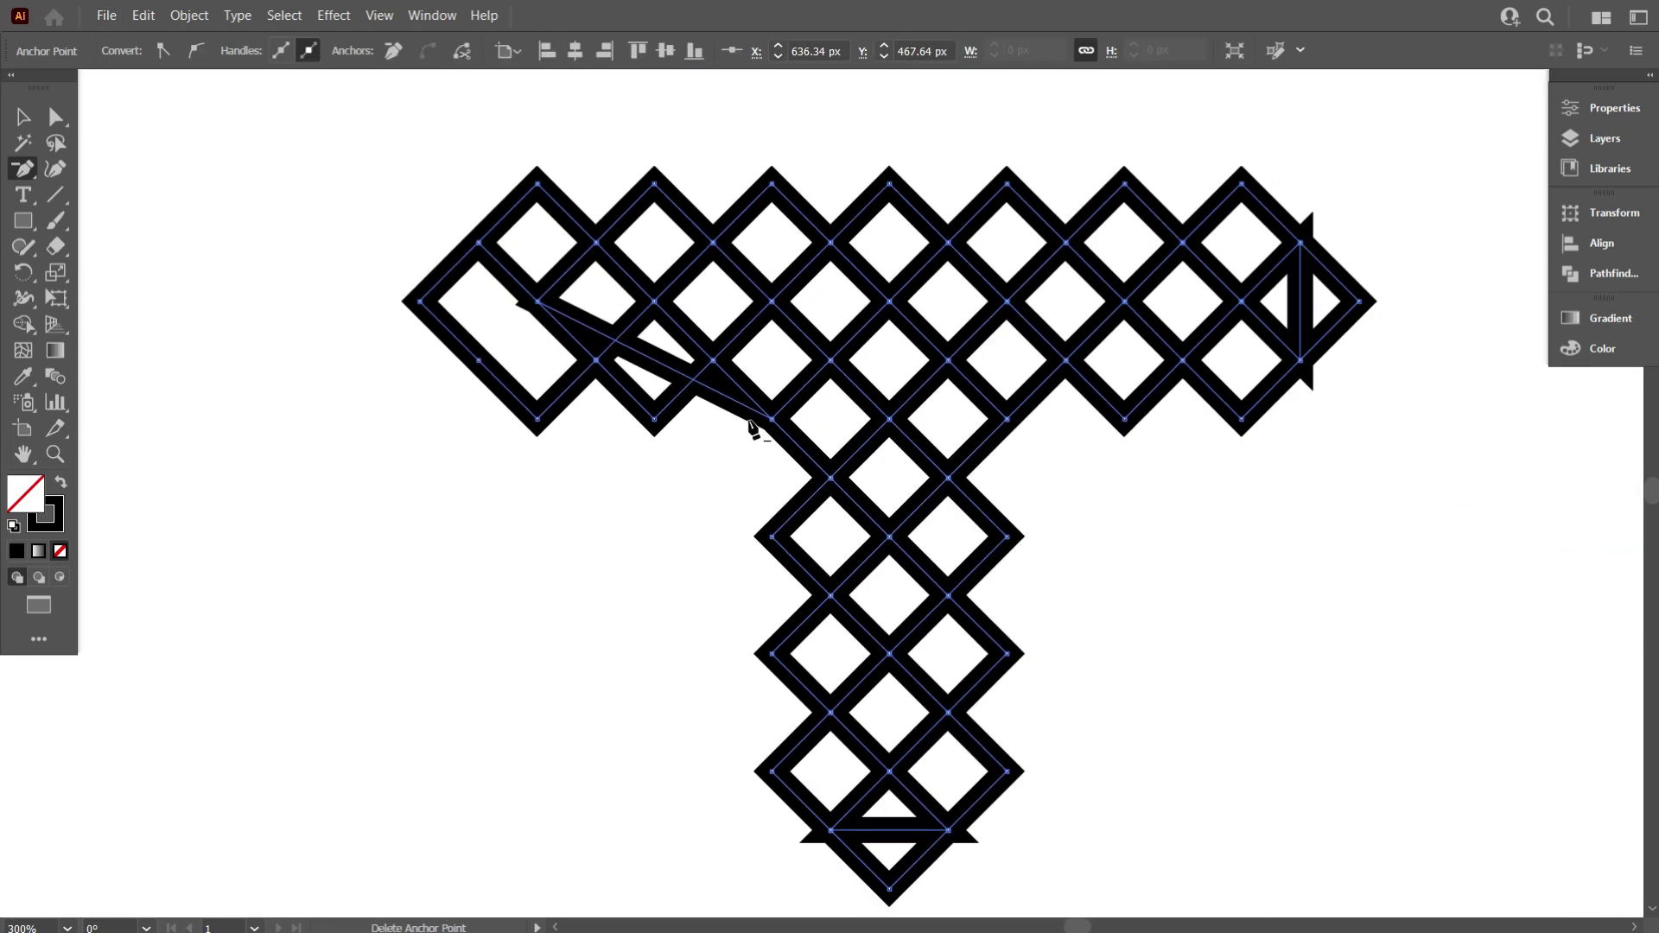
{"action": "left_click", "coordinate": [773, 420]}
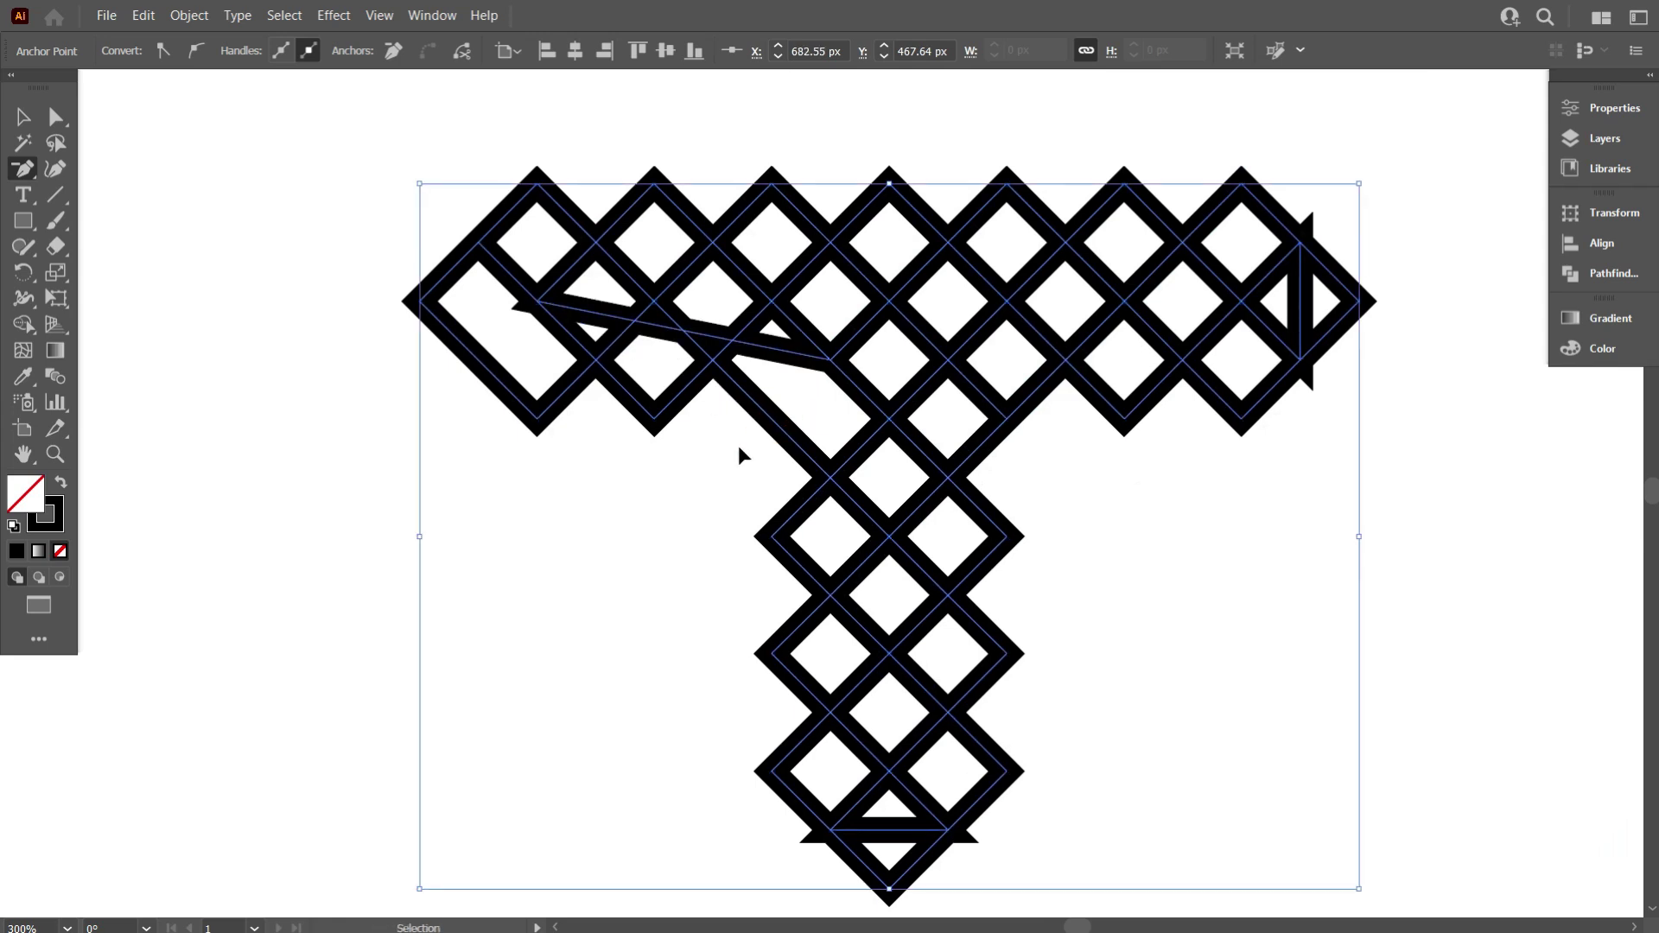
Undo the anchor point deletions on the left arm of the lattice T
{"action": "key", "text": "ctrl+z"}
{"action": "key", "text": "ctrl+z"}
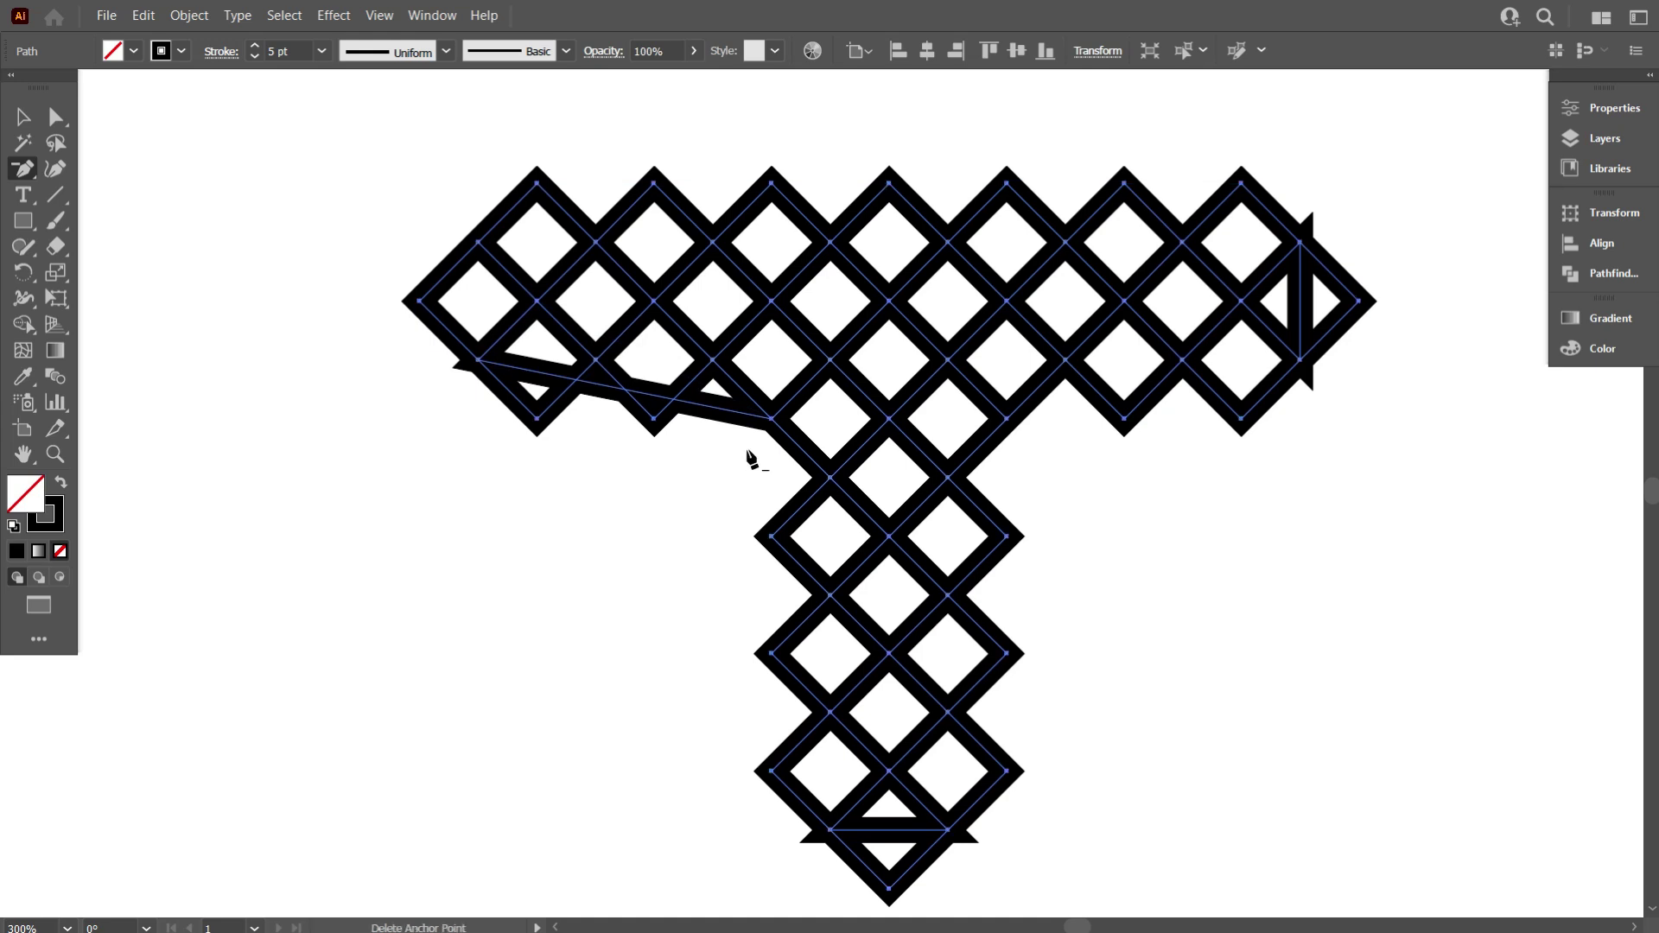
{"action": "scroll", "coordinate": [738, 444], "scroll_direction": "down", "scroll_amount": 2}
{"action": "left_click", "coordinate": [23, 117]}
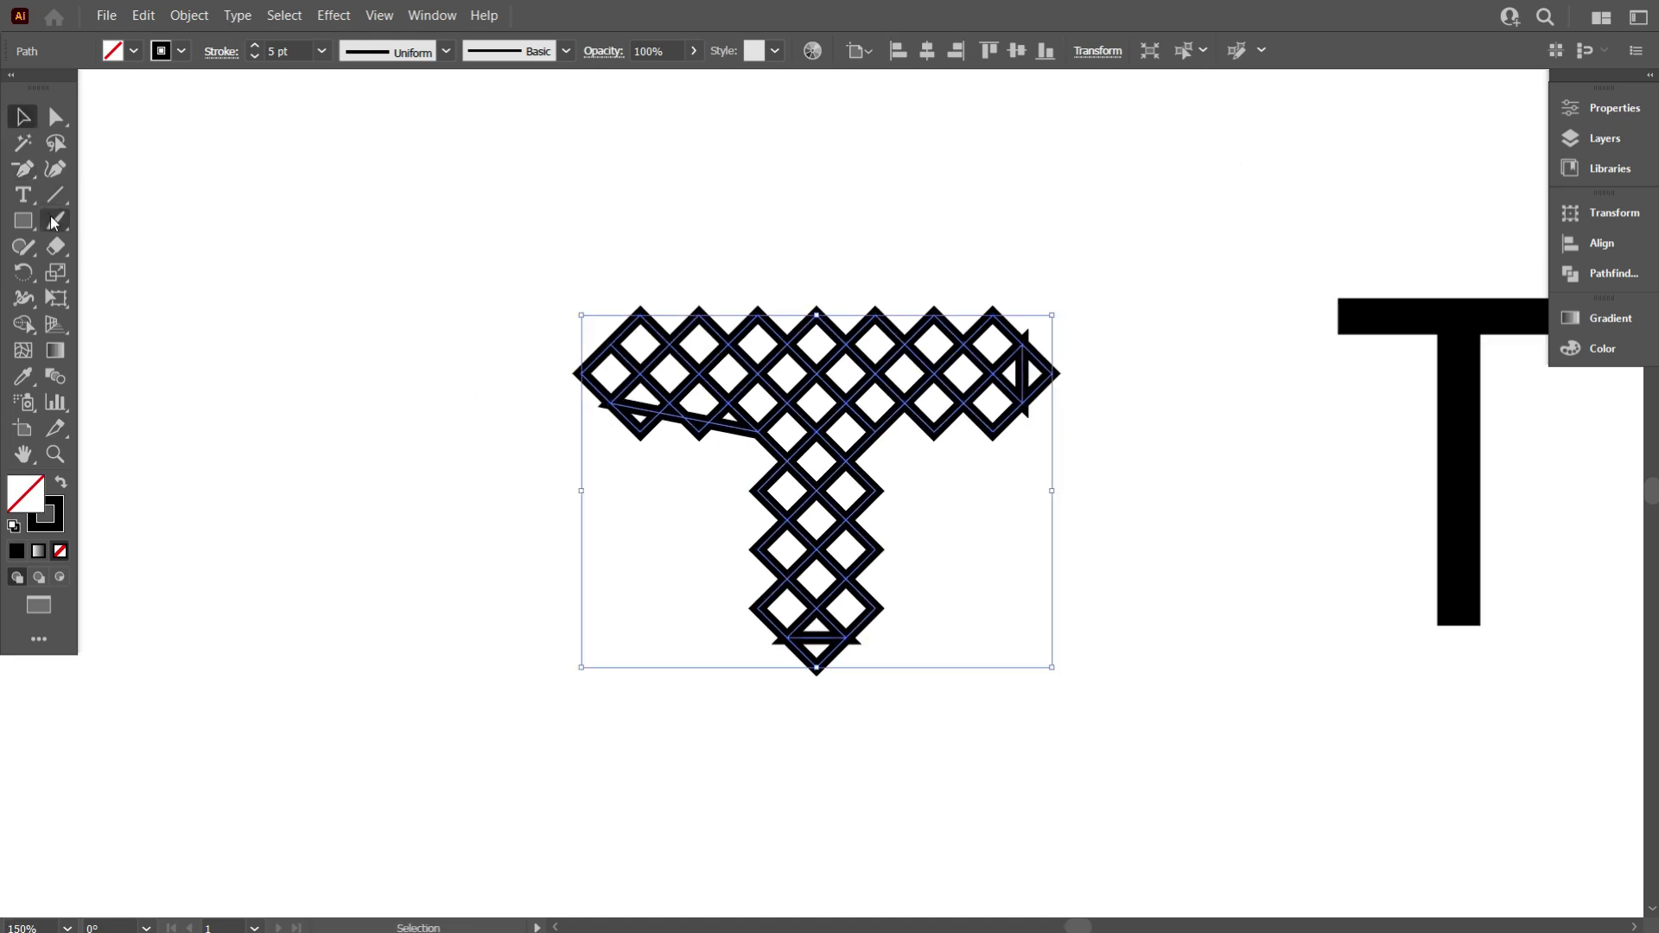
Try separating the stray horizontal line at the stem's lower tip by cutting its two end anchors with Scissors and selecting the cut path
{"action": "left_click", "coordinate": [54, 221]}
{"action": "left_click", "coordinate": [54, 246]}
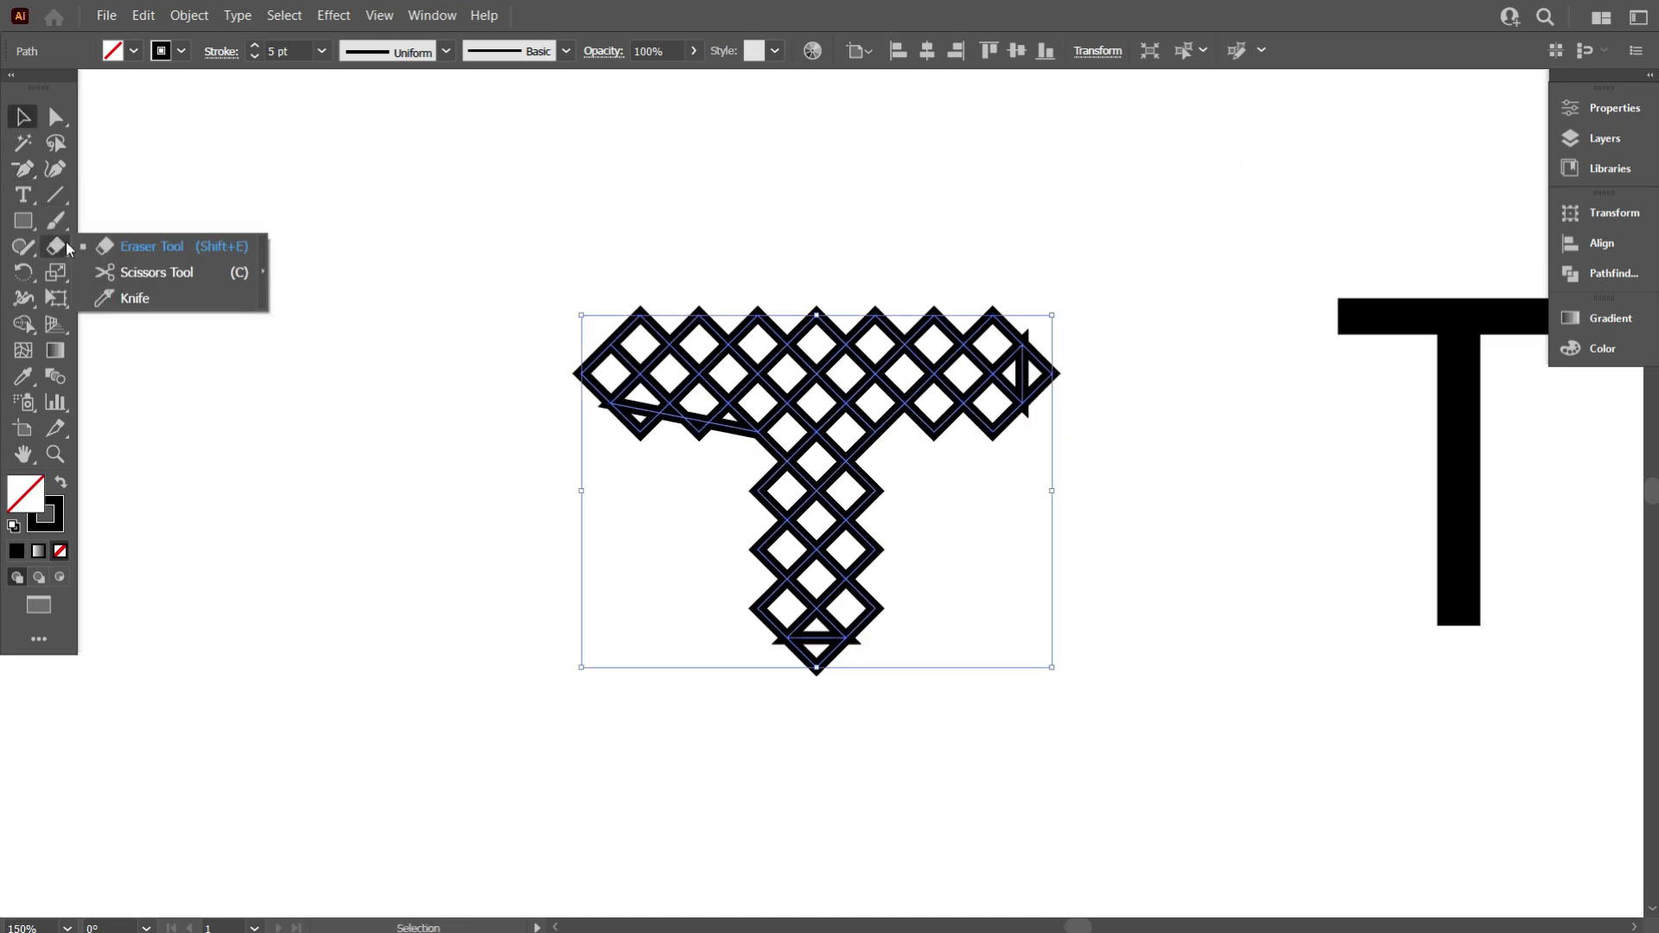
{"action": "left_click", "coordinate": [129, 268]}
{"action": "scroll", "coordinate": [793, 596], "scroll_direction": "down", "scroll_amount": 2}
{"action": "scroll", "coordinate": [793, 593], "scroll_direction": "up", "scroll_amount": 4}
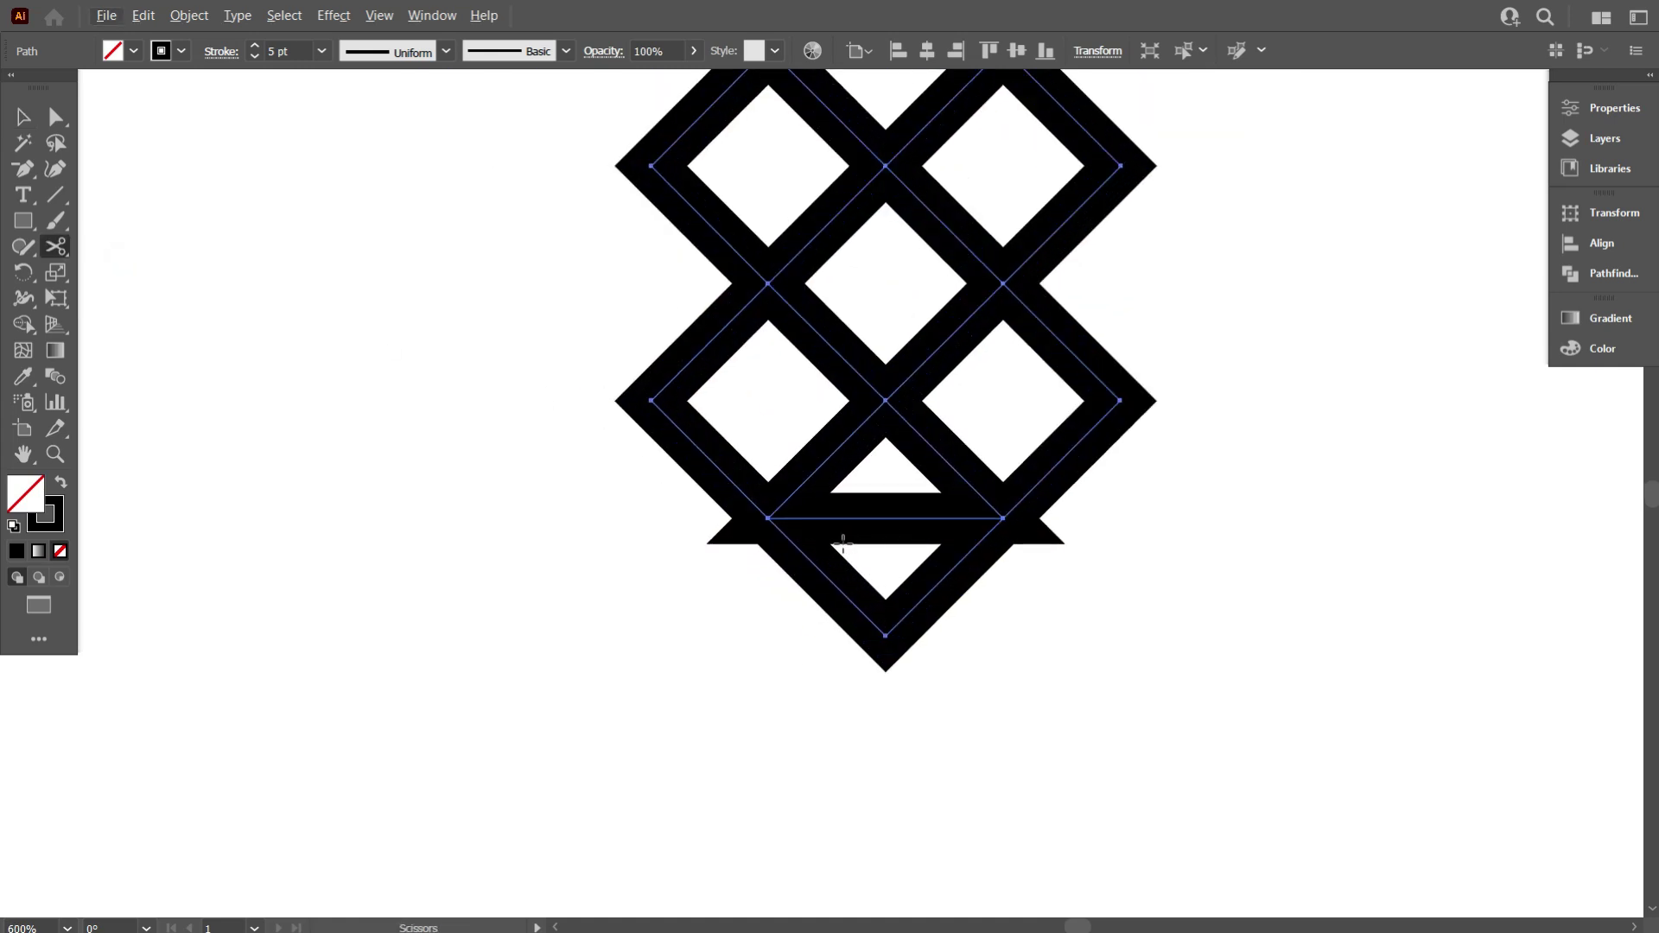
{"action": "scroll", "coordinate": [807, 542], "scroll_direction": "up", "scroll_amount": 4}
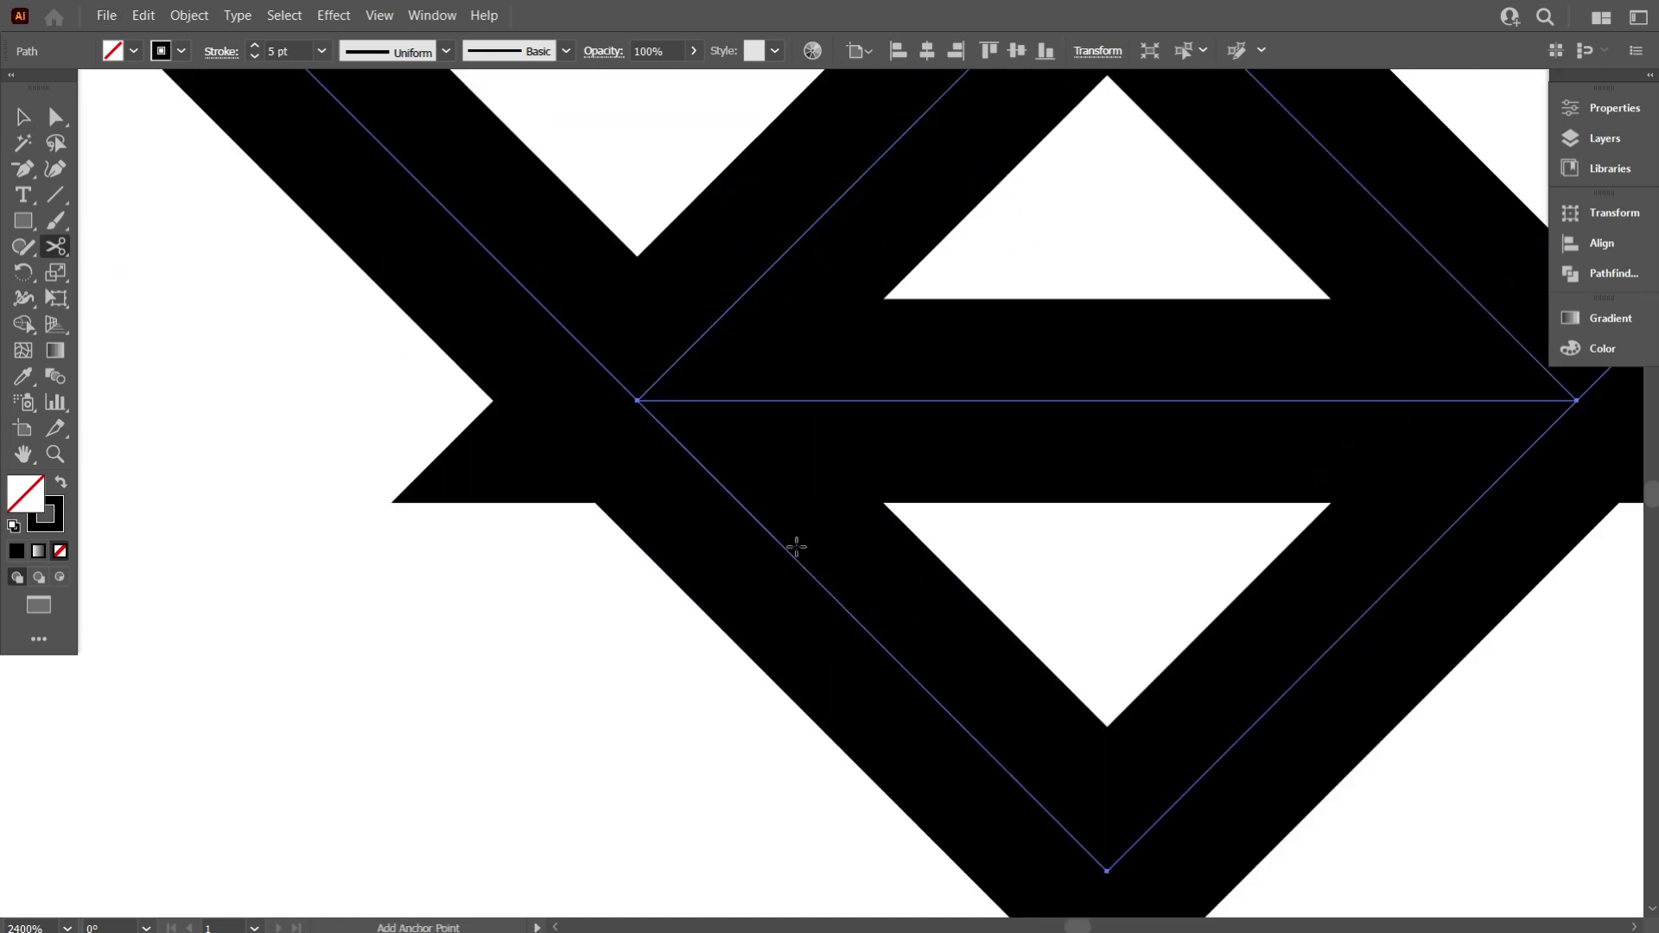
{"action": "left_click", "coordinate": [637, 400]}
{"action": "scroll", "coordinate": [636, 404], "scroll_direction": "down", "scroll_amount": 2}
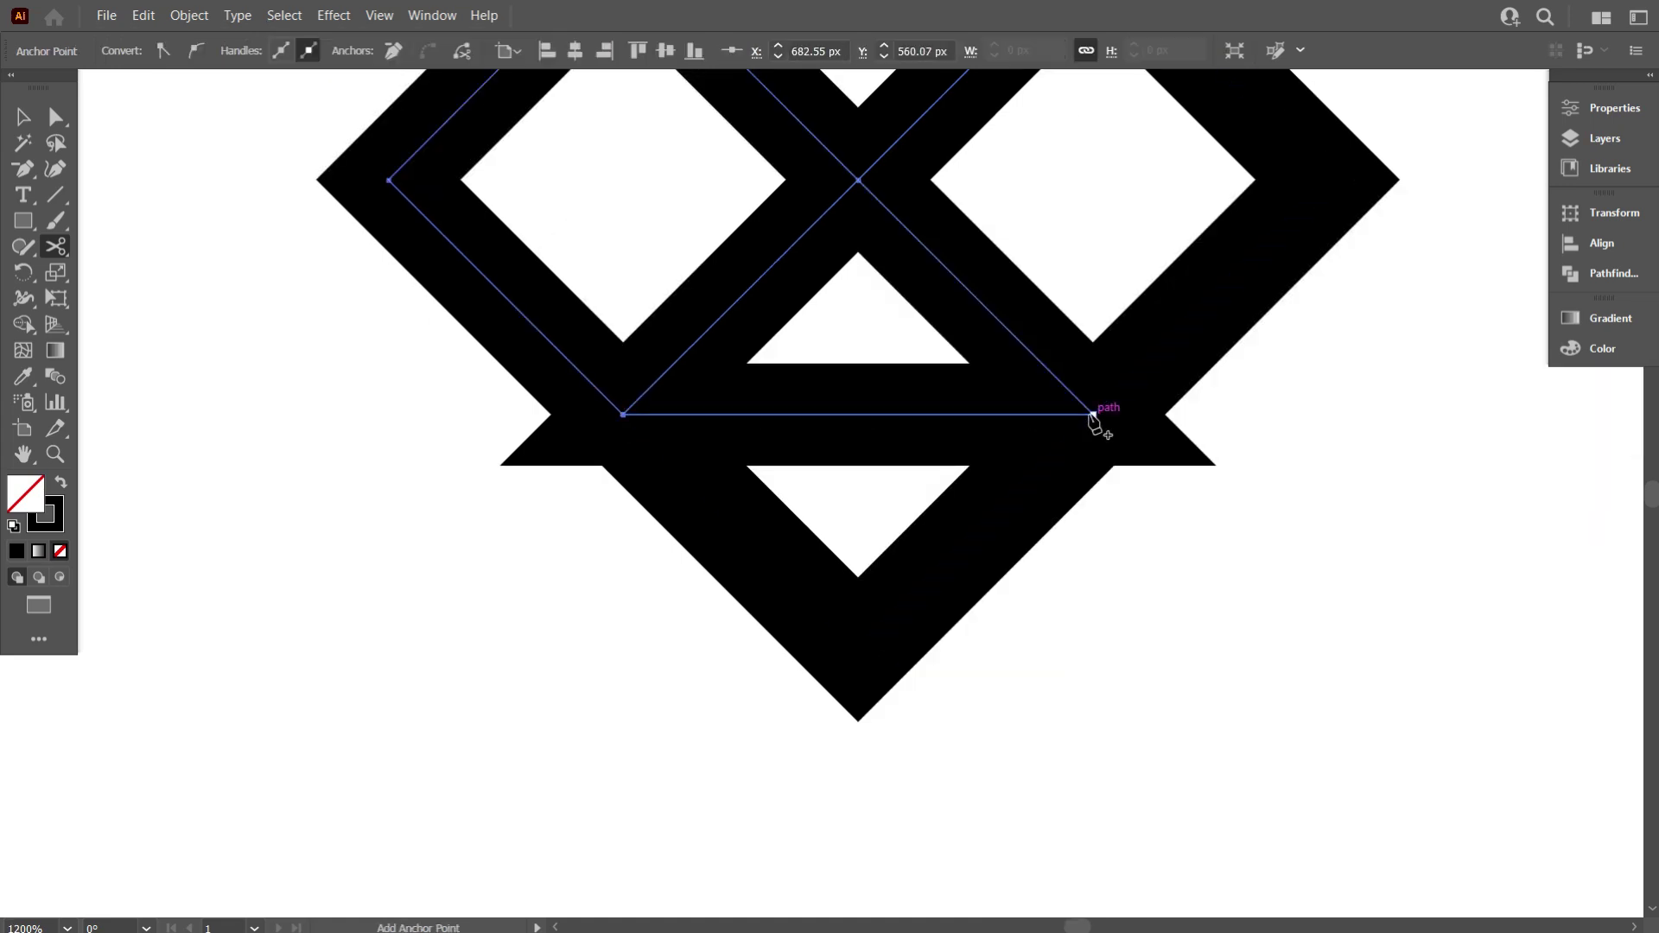
{"action": "scroll", "coordinate": [1094, 423], "scroll_direction": "up", "scroll_amount": 2}
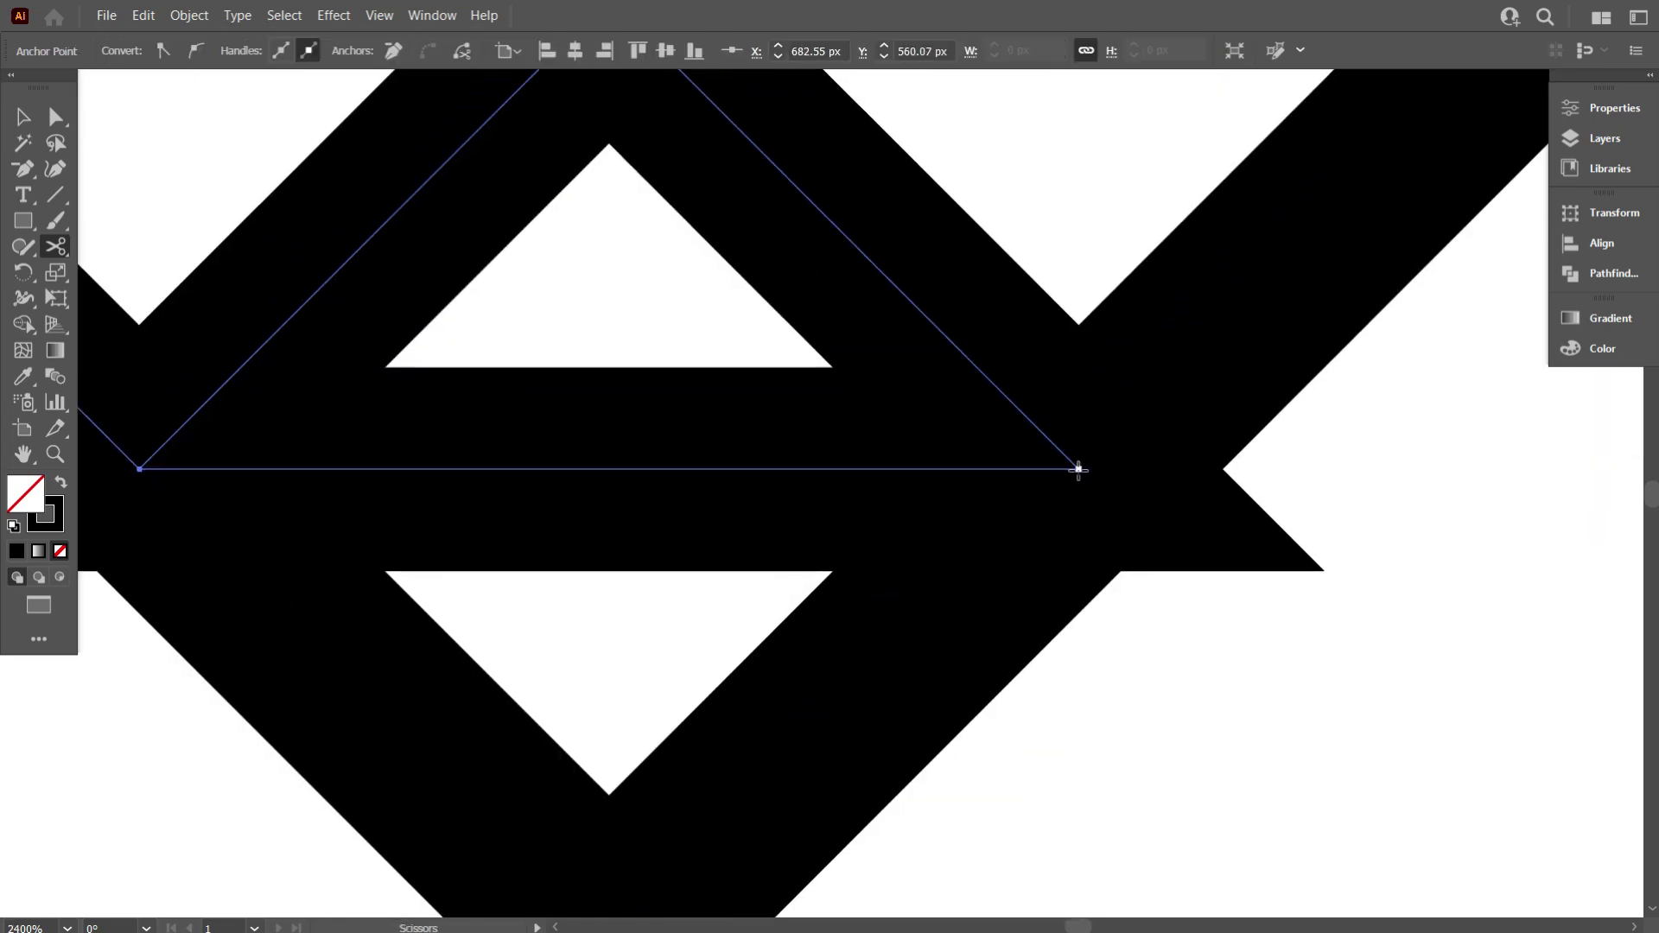
{"action": "left_click", "coordinate": [1078, 467]}
{"action": "scroll", "coordinate": [1041, 479], "scroll_direction": "down", "scroll_amount": 4}
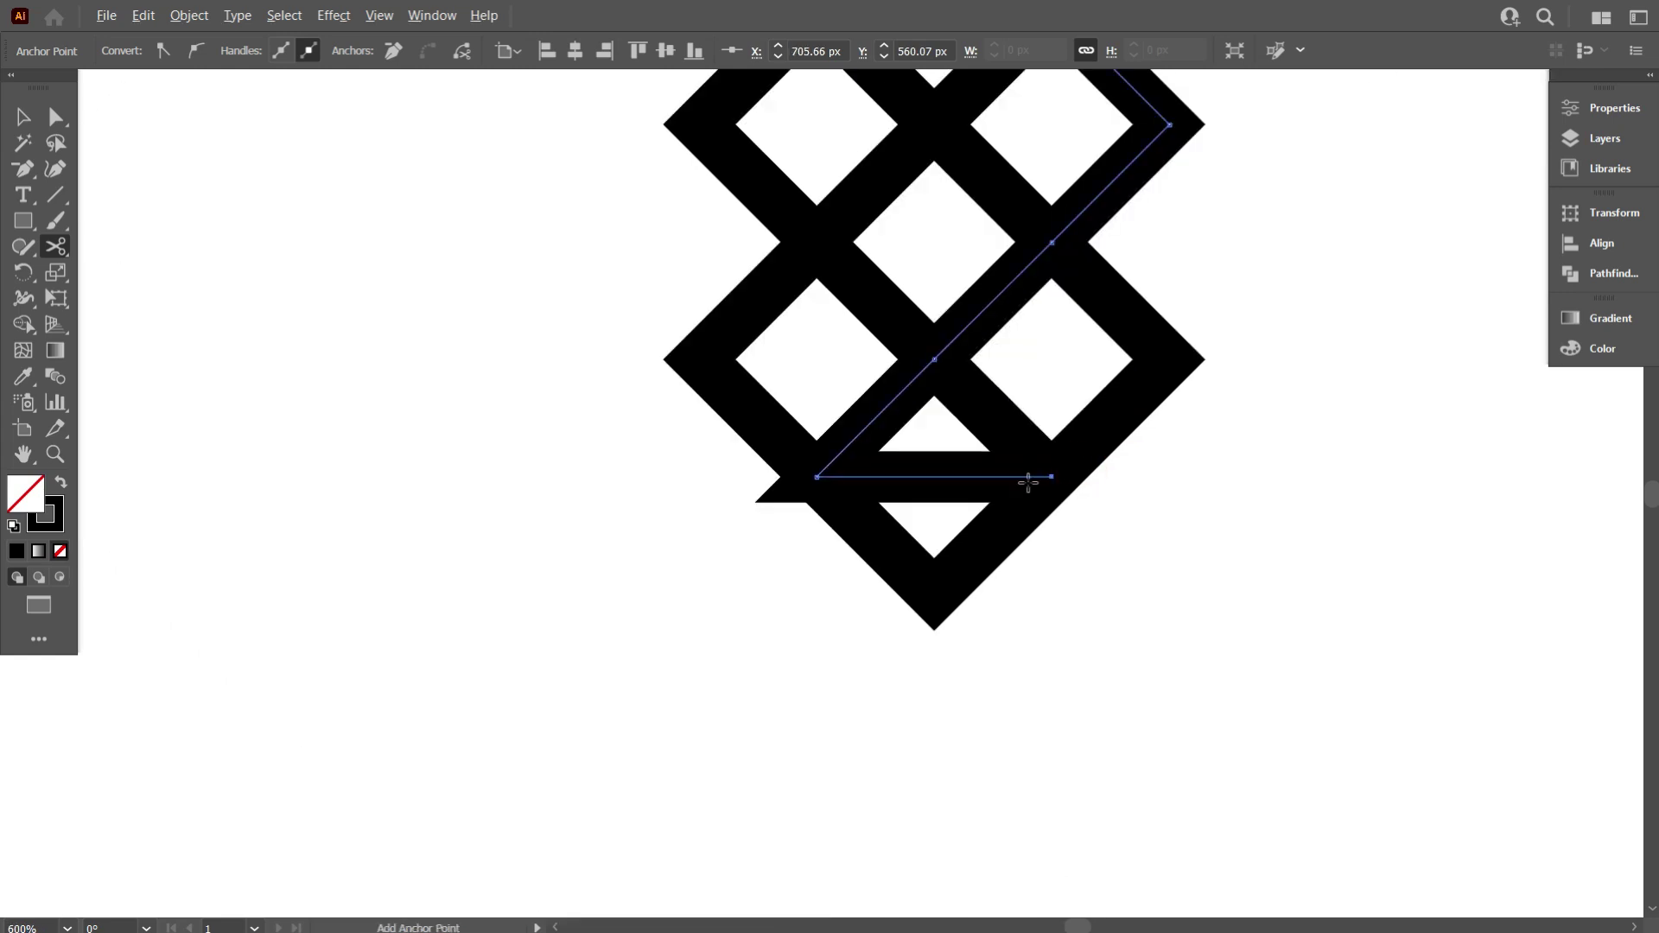
{"action": "left_click", "coordinate": [23, 117]}
{"action": "left_click", "coordinate": [337, 303]}
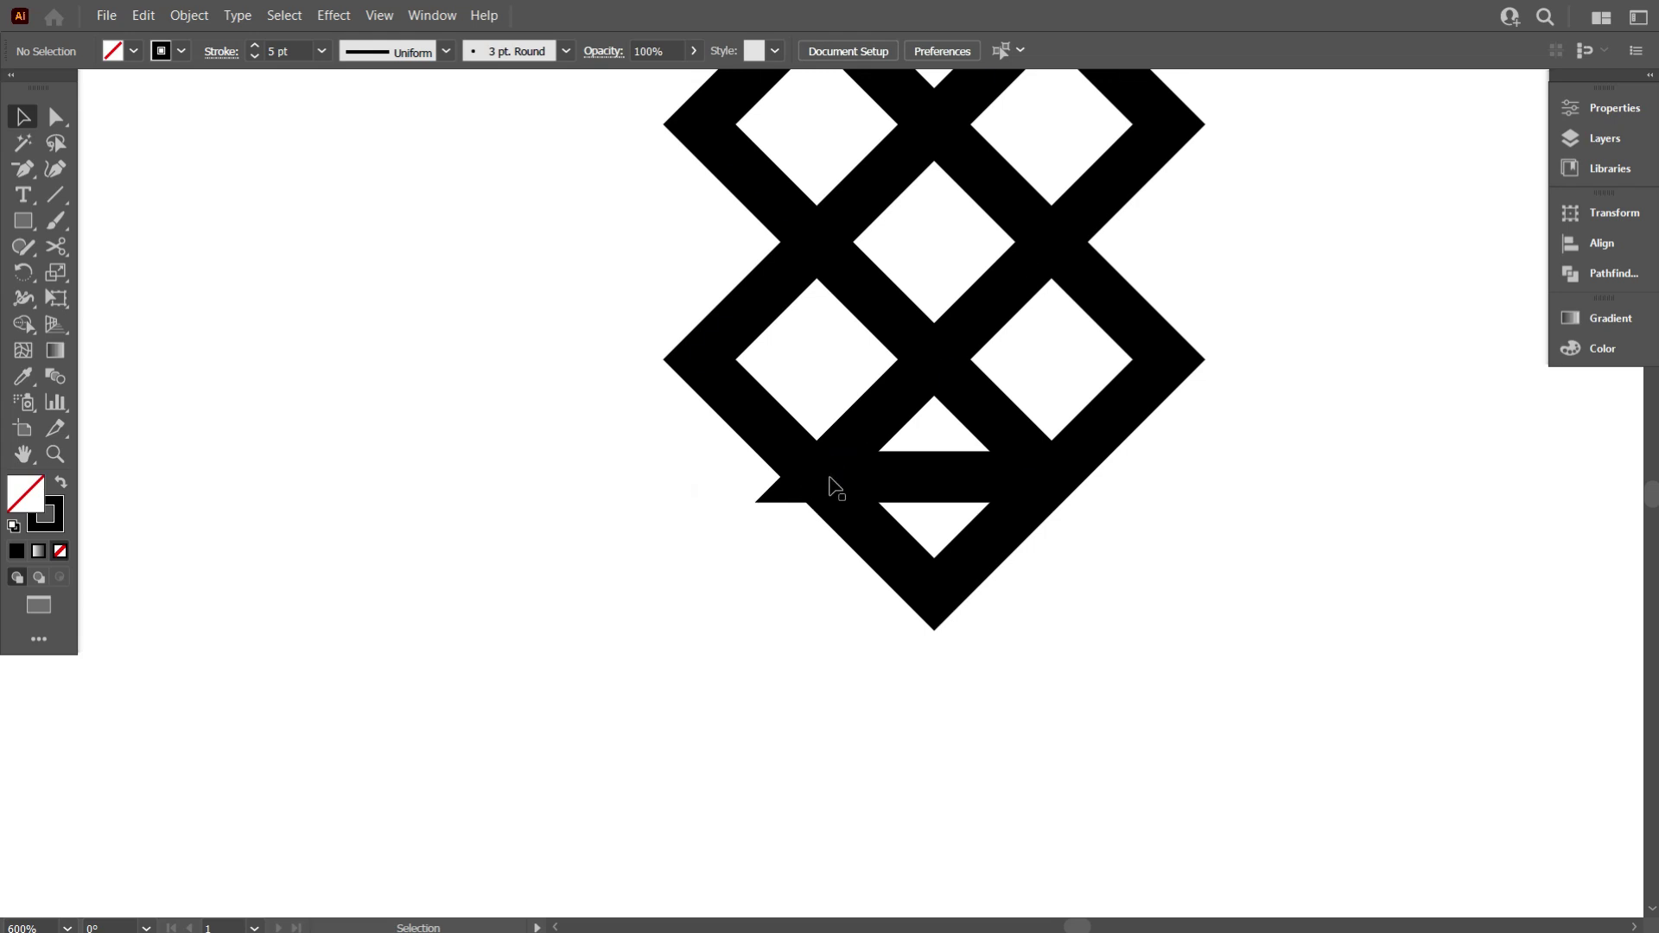
{"action": "left_click", "coordinate": [956, 510]}
{"action": "scroll", "coordinate": [950, 548], "scroll_direction": "down", "scroll_amount": 3}
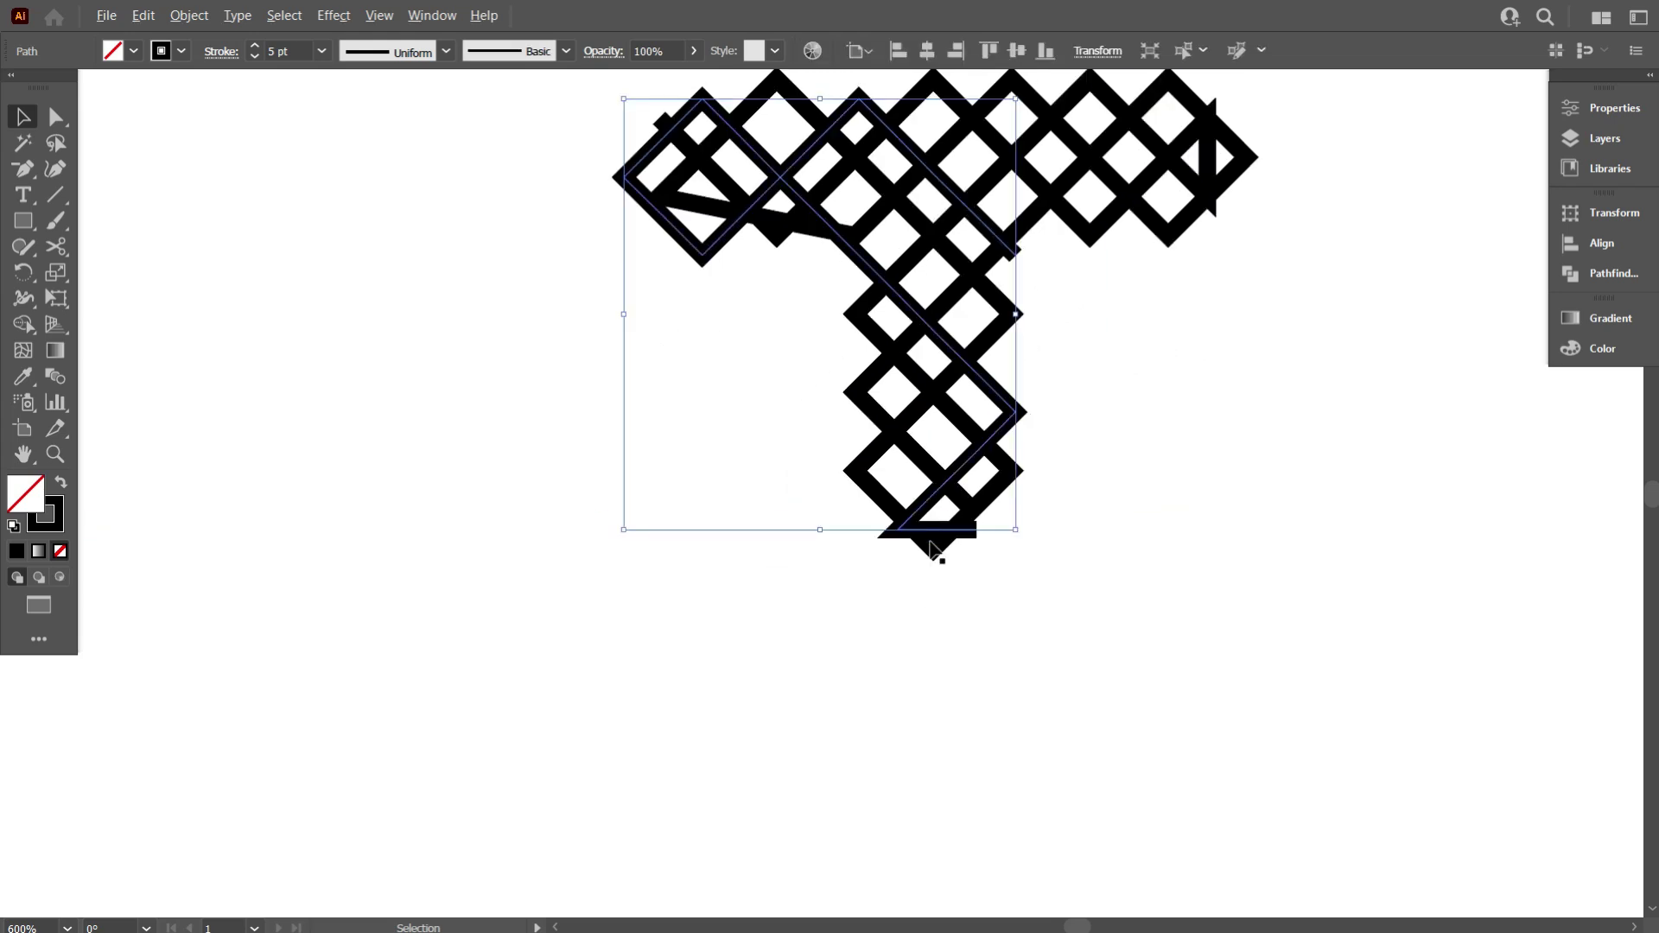
Undo the Scissors cuts at the base of the stem and deselect the lattice T
{"action": "scroll", "coordinate": [1034, 579], "scroll_direction": "up", "scroll_amount": 1}
{"action": "key", "text": "ctrl+a"}
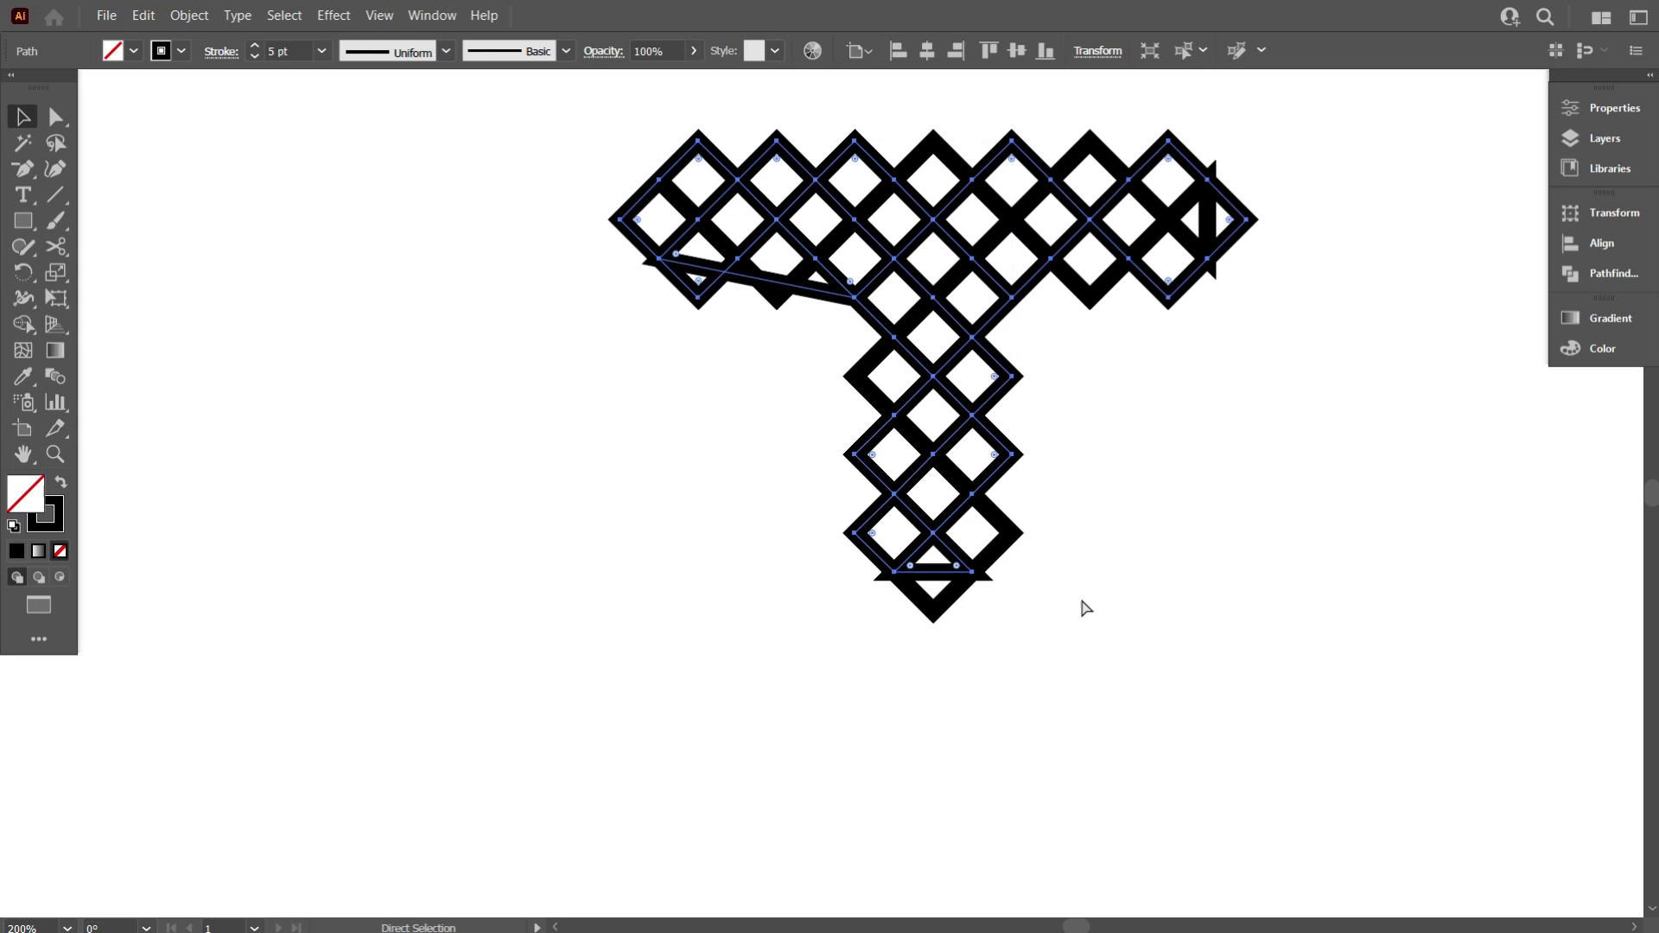
{"action": "scroll", "coordinate": [950, 661], "scroll_direction": "down", "scroll_amount": 1}
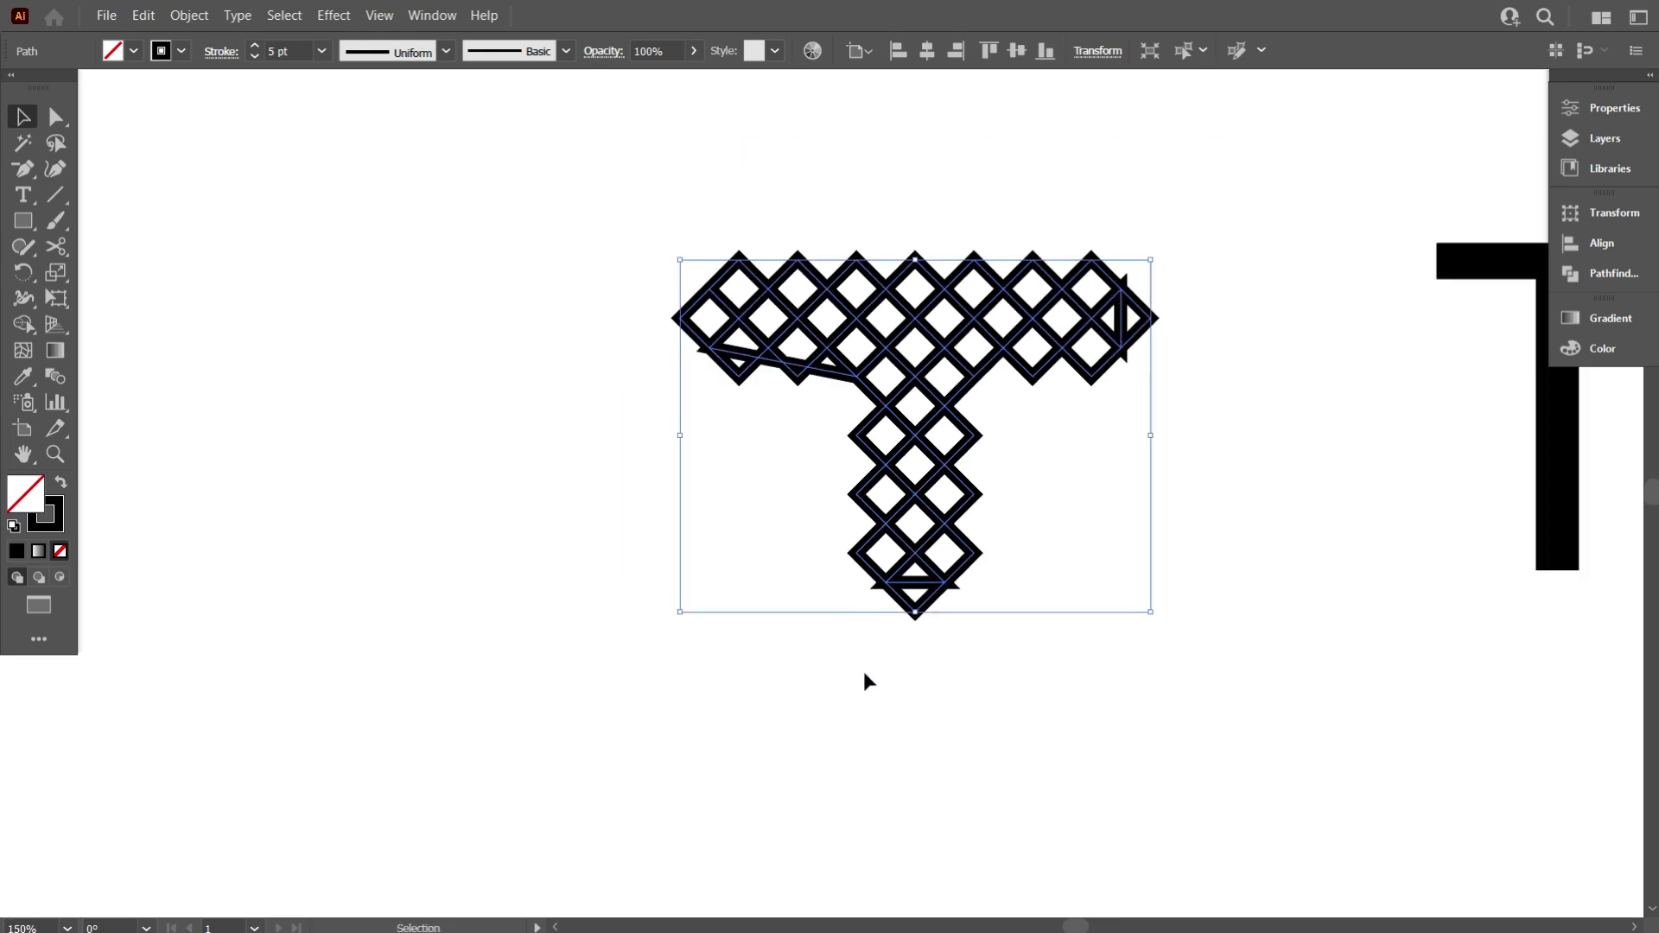
{"action": "left_click", "coordinate": [877, 674]}
{"action": "scroll", "coordinate": [977, 669], "scroll_direction": "down", "scroll_amount": 2}
{"action": "scroll", "coordinate": [985, 679], "scroll_direction": "up", "scroll_amount": 1}
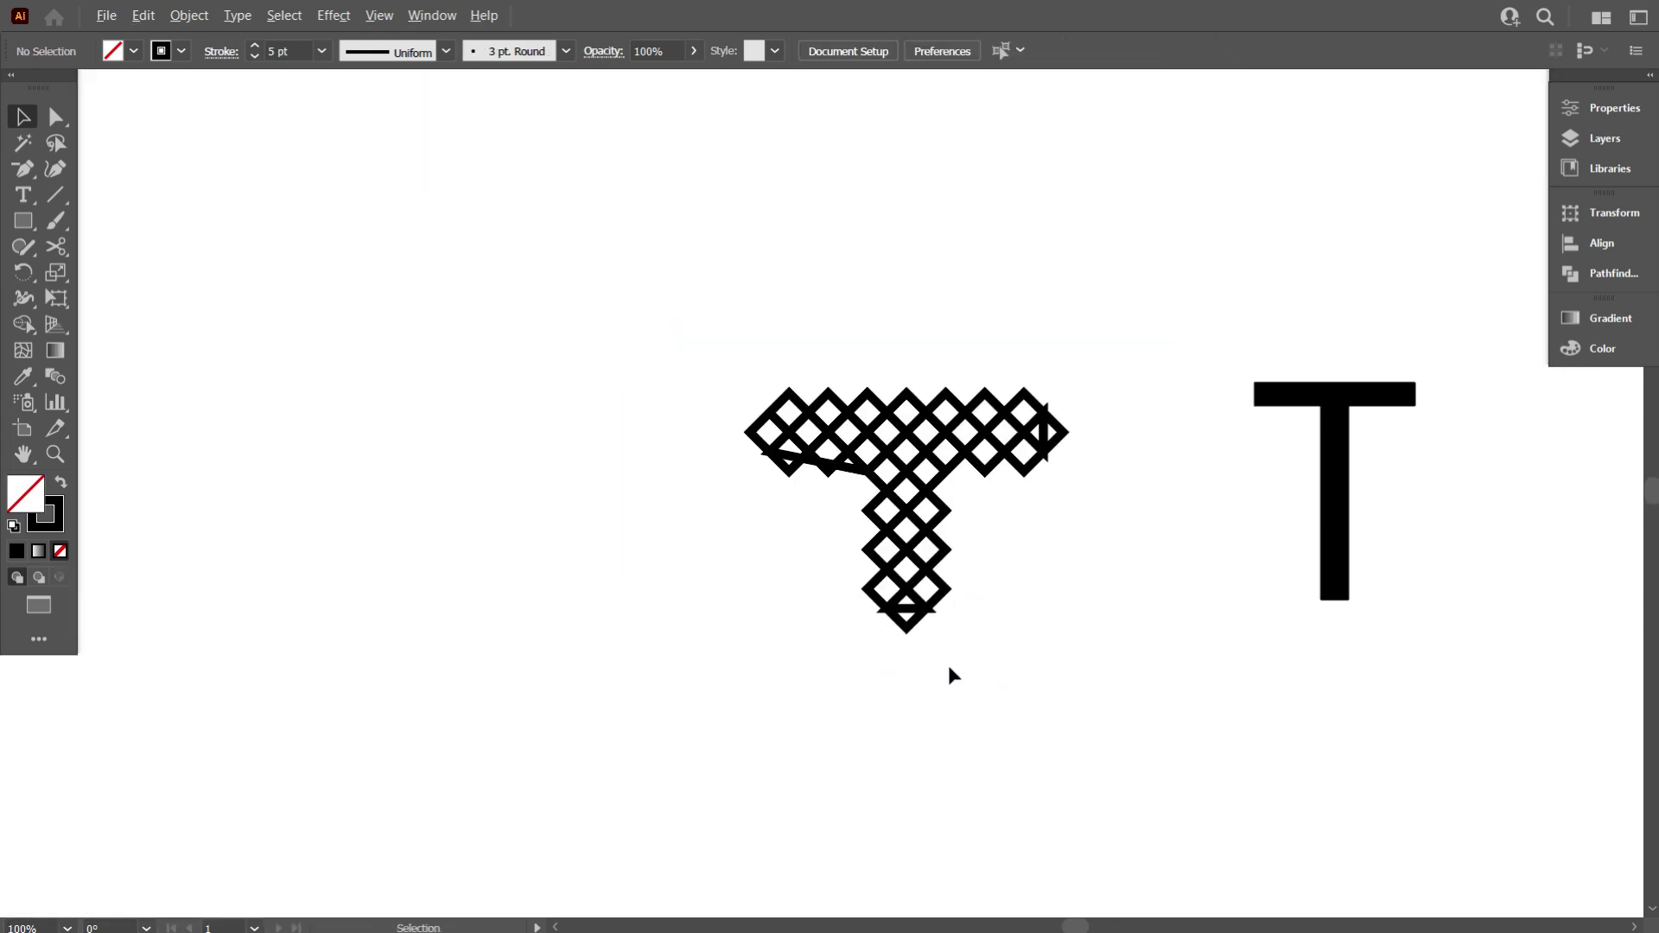
Undo the path join on the lattice T and deselect it
{"action": "scroll", "coordinate": [947, 666], "scroll_direction": "up", "scroll_amount": 1}
{"action": "key", "text": "ctrl+a"}
{"action": "scroll", "coordinate": [895, 677], "scroll_direction": "up", "scroll_amount": 1}
{"action": "scroll", "coordinate": [876, 678], "scroll_direction": "down", "scroll_amount": 2}
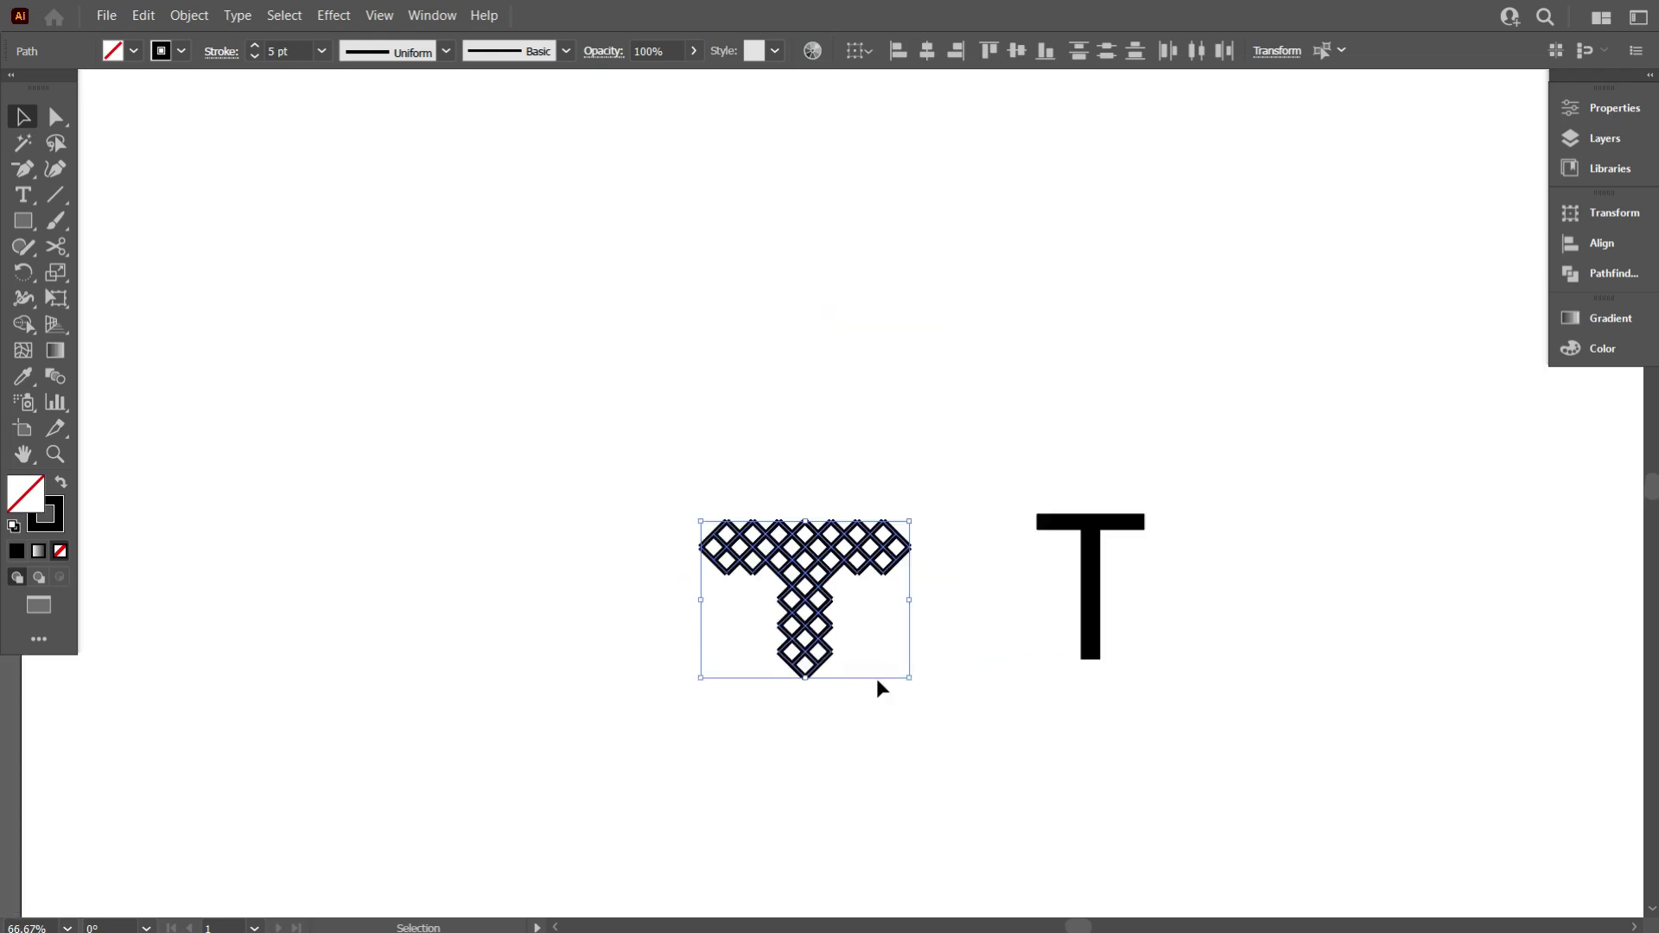
{"action": "scroll", "coordinate": [928, 674], "scroll_direction": "up", "scroll_amount": 2}
{"action": "left_click", "coordinate": [934, 680]}
{"action": "scroll", "coordinate": [936, 691], "scroll_direction": "left", "scroll_amount": 1}
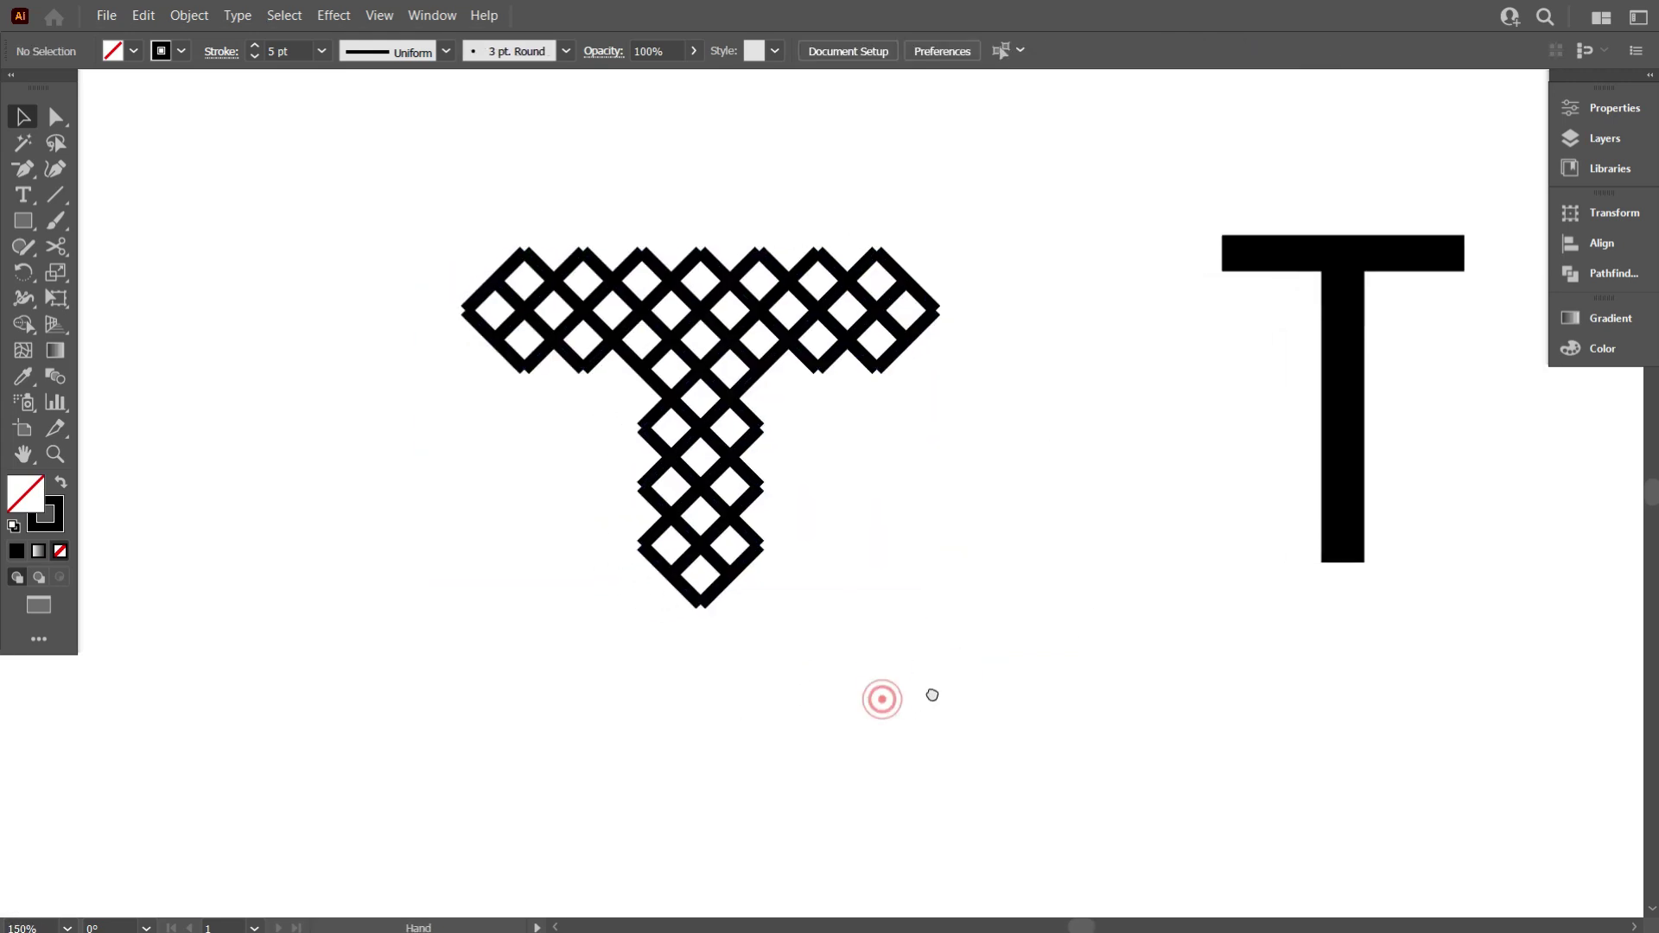
{"action": "scroll", "coordinate": [951, 691], "scroll_direction": "up", "scroll_amount": 1}
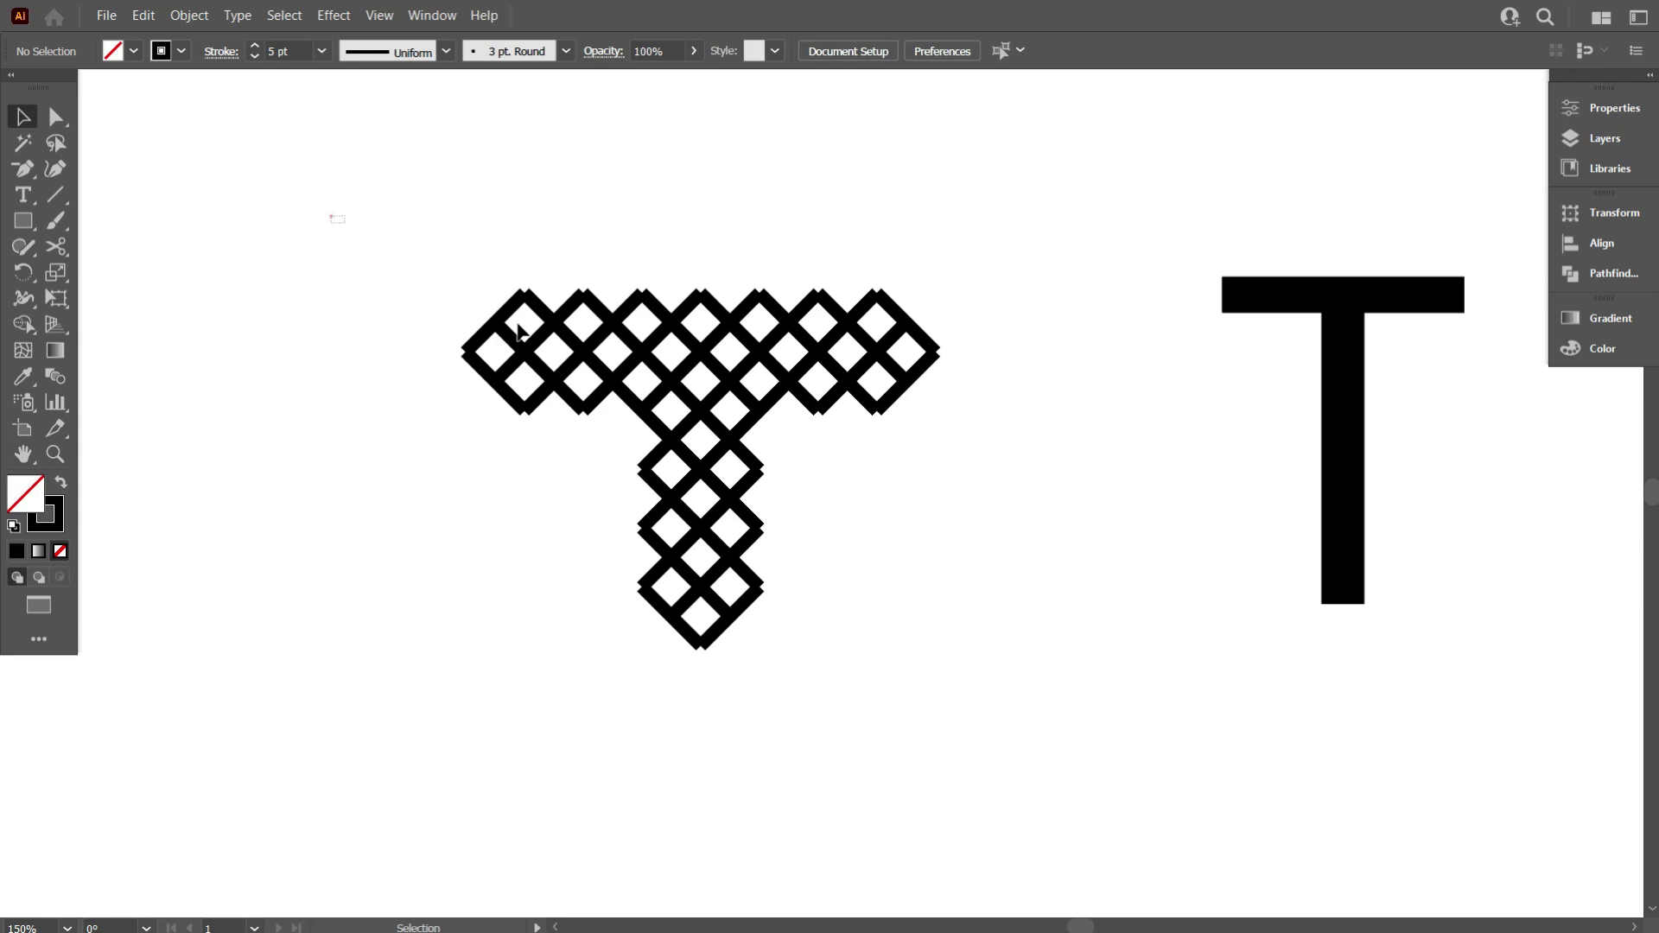
Select the whole lattice T, join its open paths with the Join command, and deselect it
{"action": "left_click_drag", "start_coordinate": [333, 217], "coordinate": [1045, 681]}
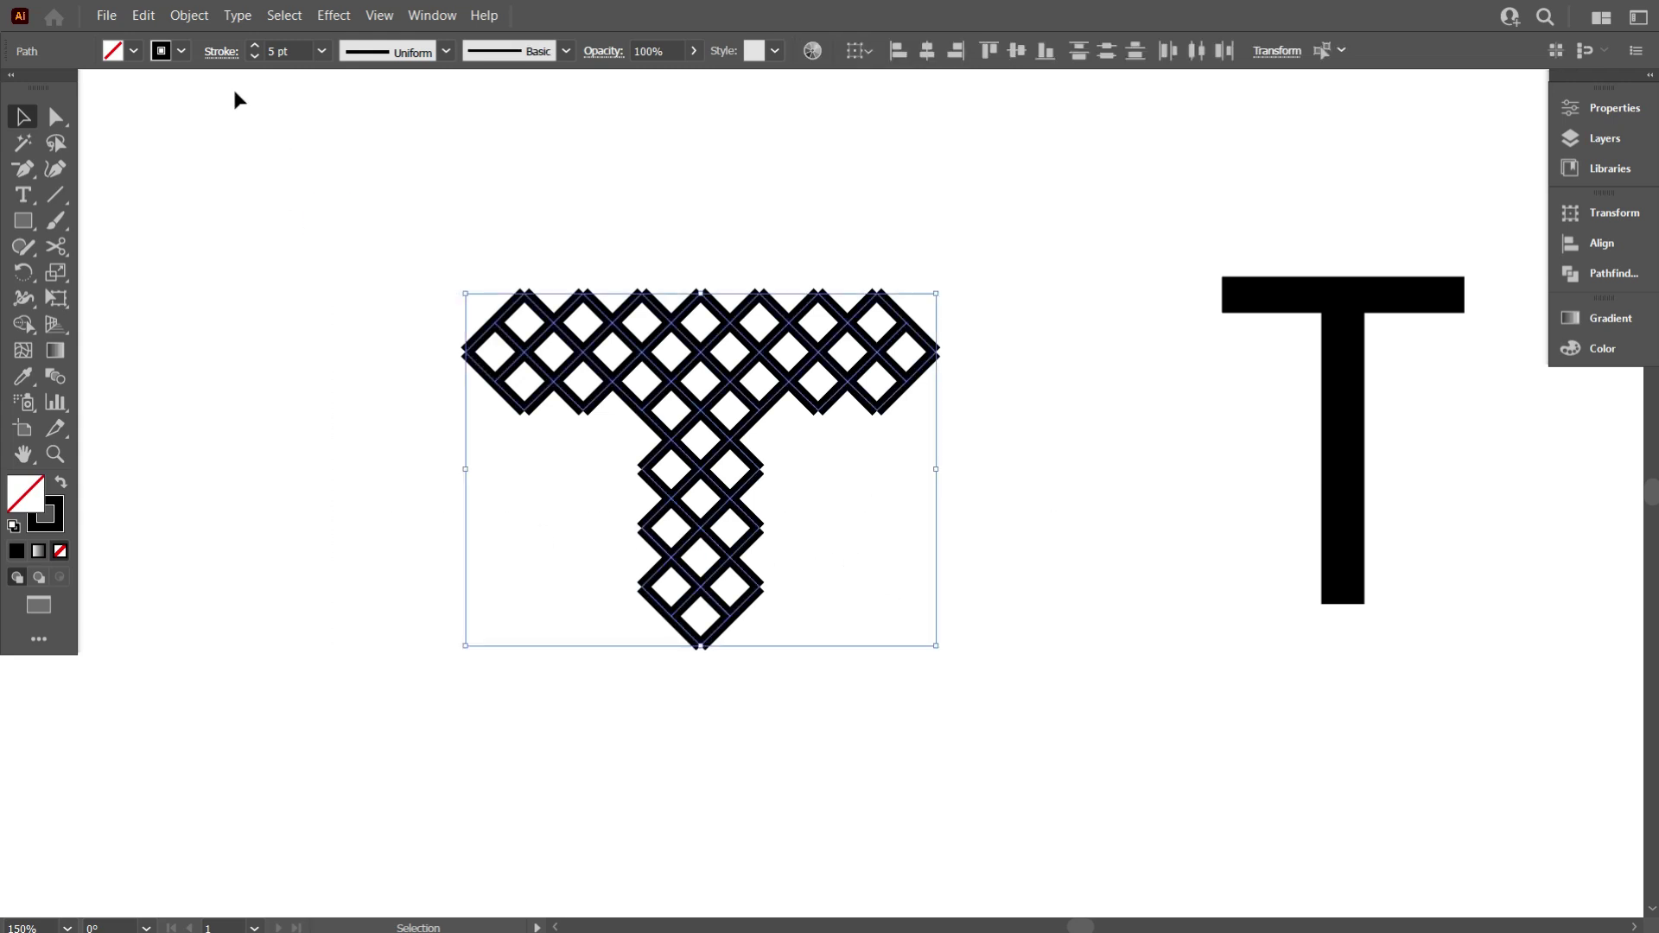
{"action": "left_click", "coordinate": [189, 16]}
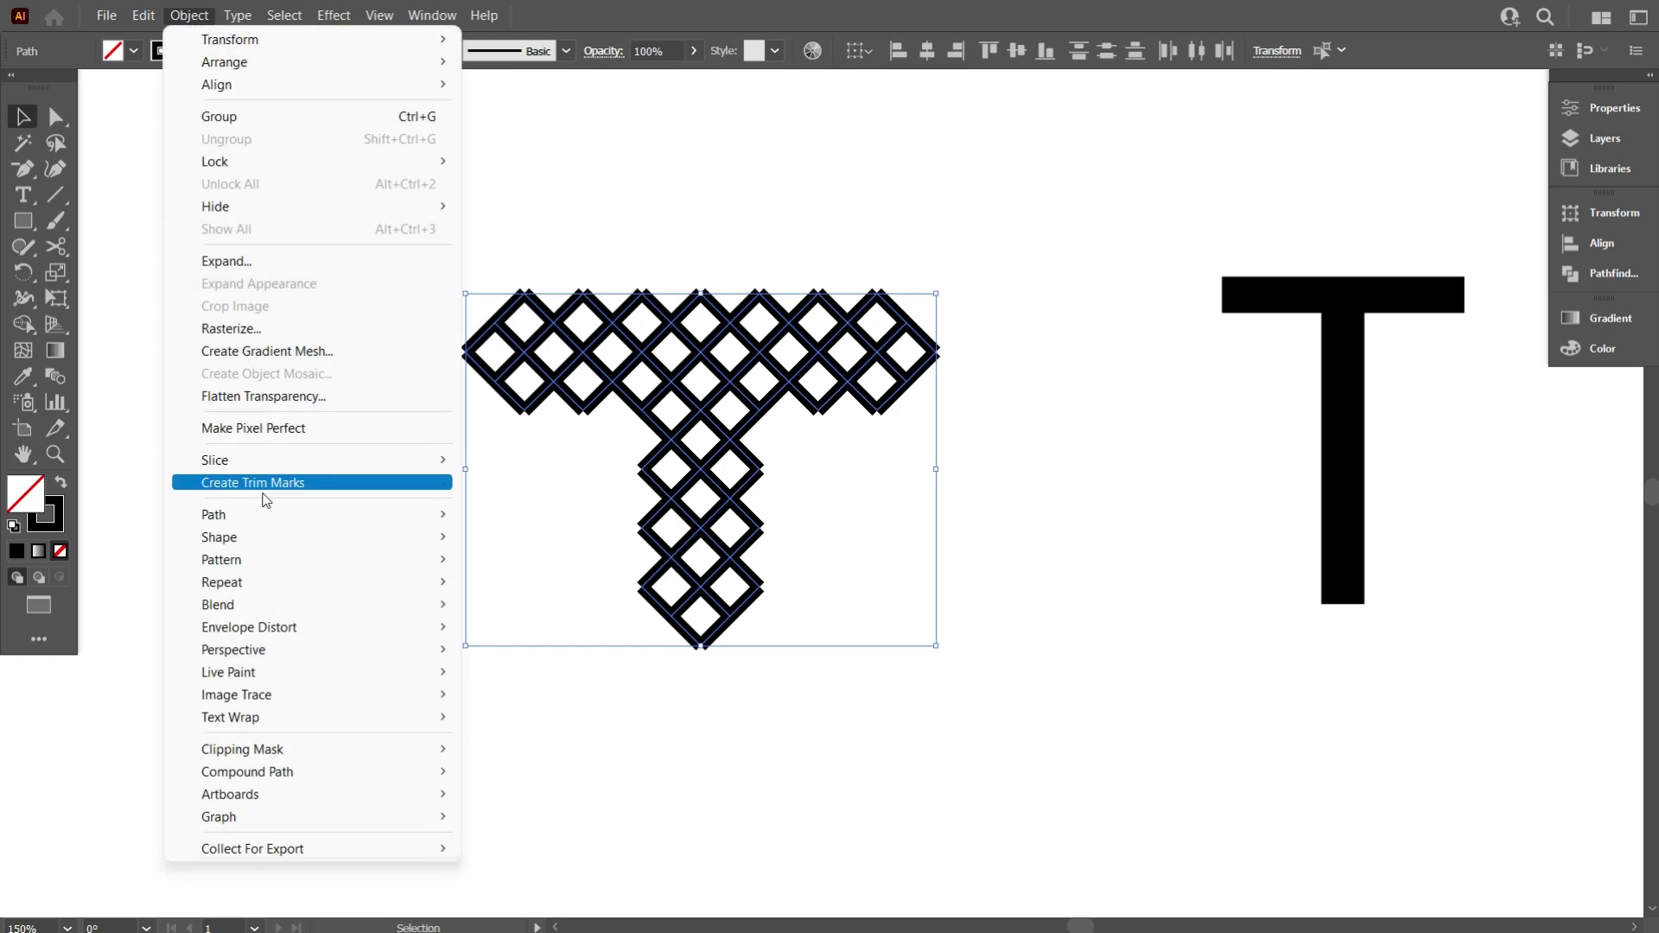
{"action": "mouse_move", "coordinate": [266, 518]}
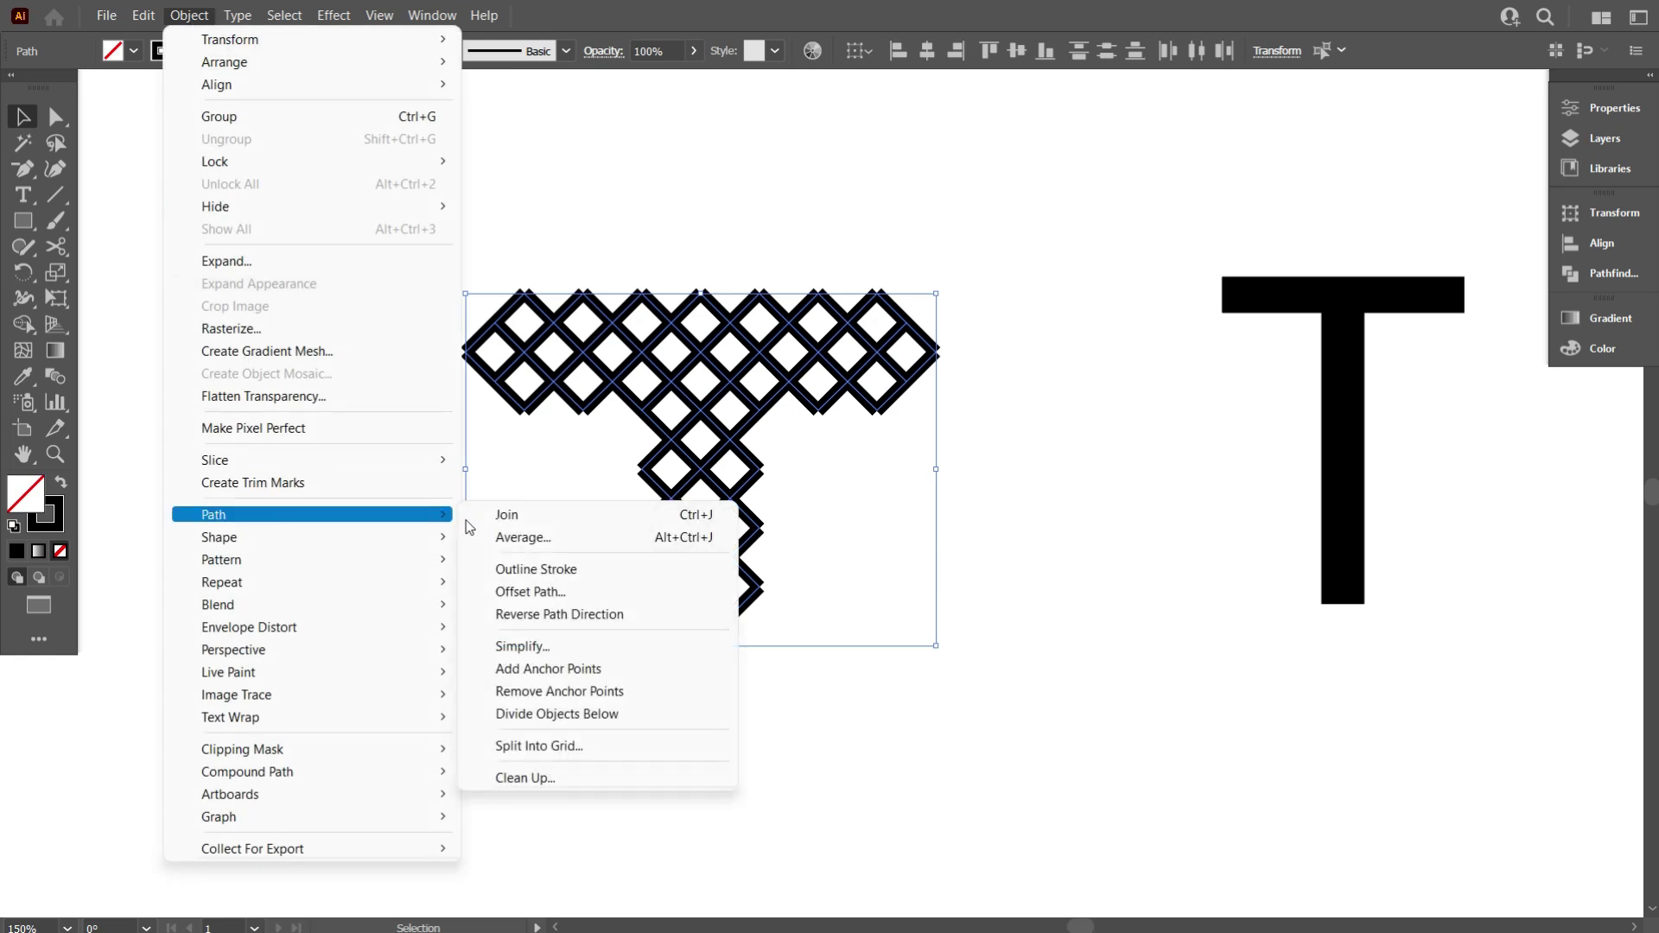
{"action": "left_click", "coordinate": [566, 515]}
{"action": "scroll", "coordinate": [563, 519], "scroll_direction": "down", "scroll_amount": 1}
{"action": "left_click", "coordinate": [555, 516]}
{"action": "scroll", "coordinate": [612, 511], "scroll_direction": "up", "scroll_amount": 1}
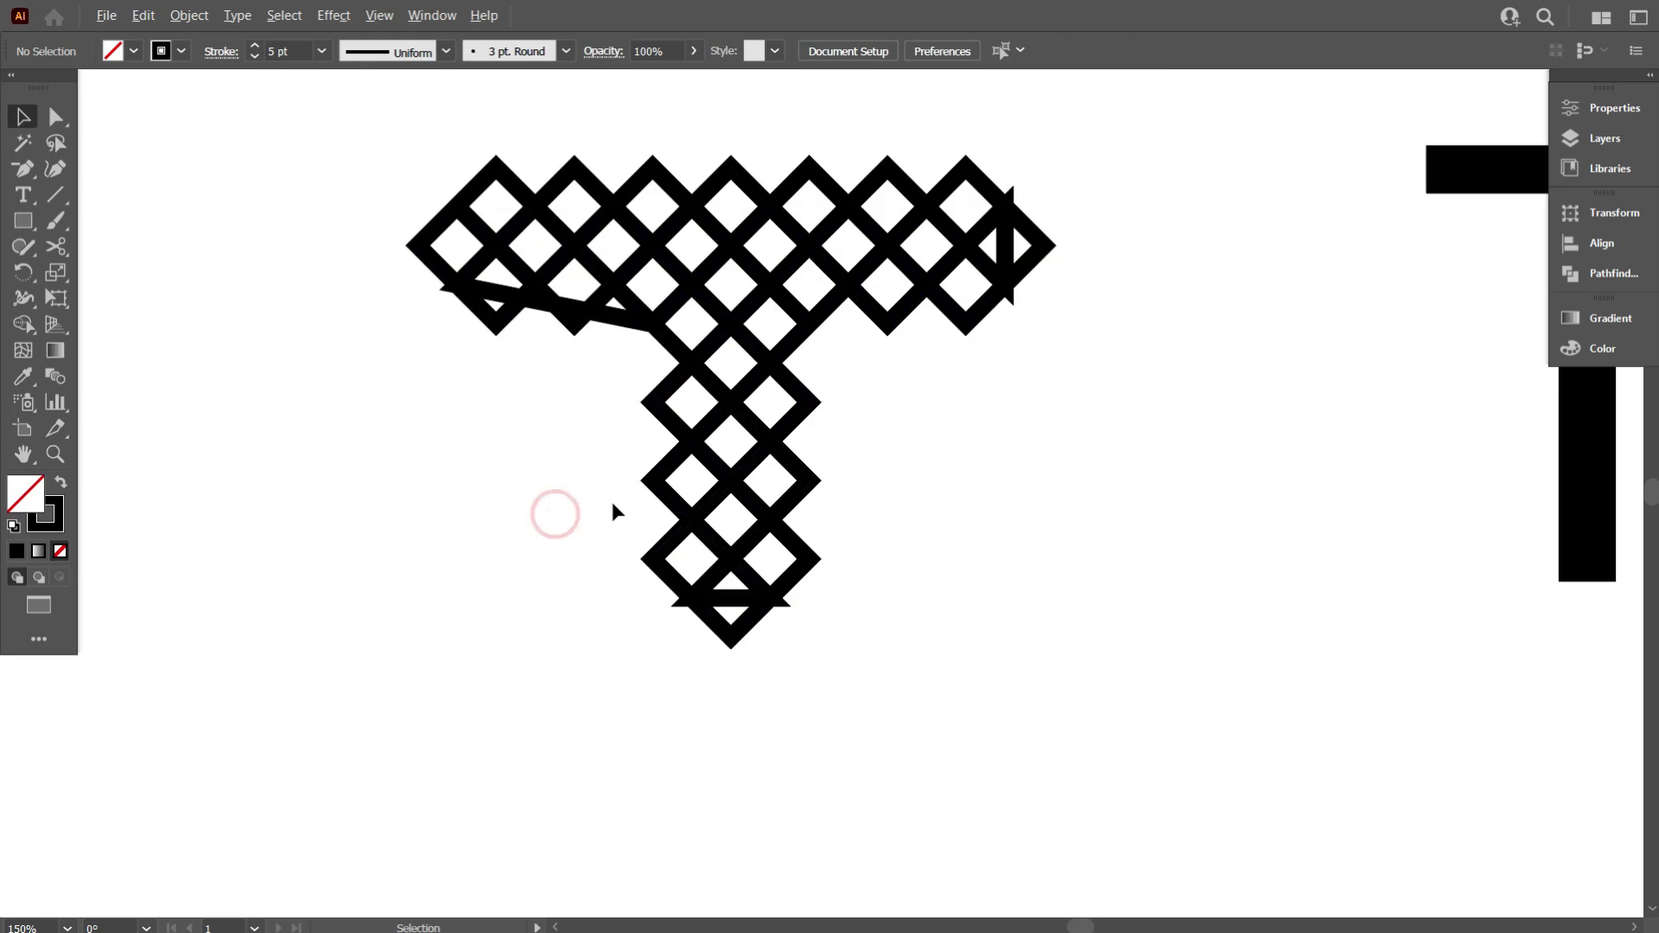
{"action": "scroll", "coordinate": [612, 512], "scroll_direction": "up", "scroll_amount": 2}
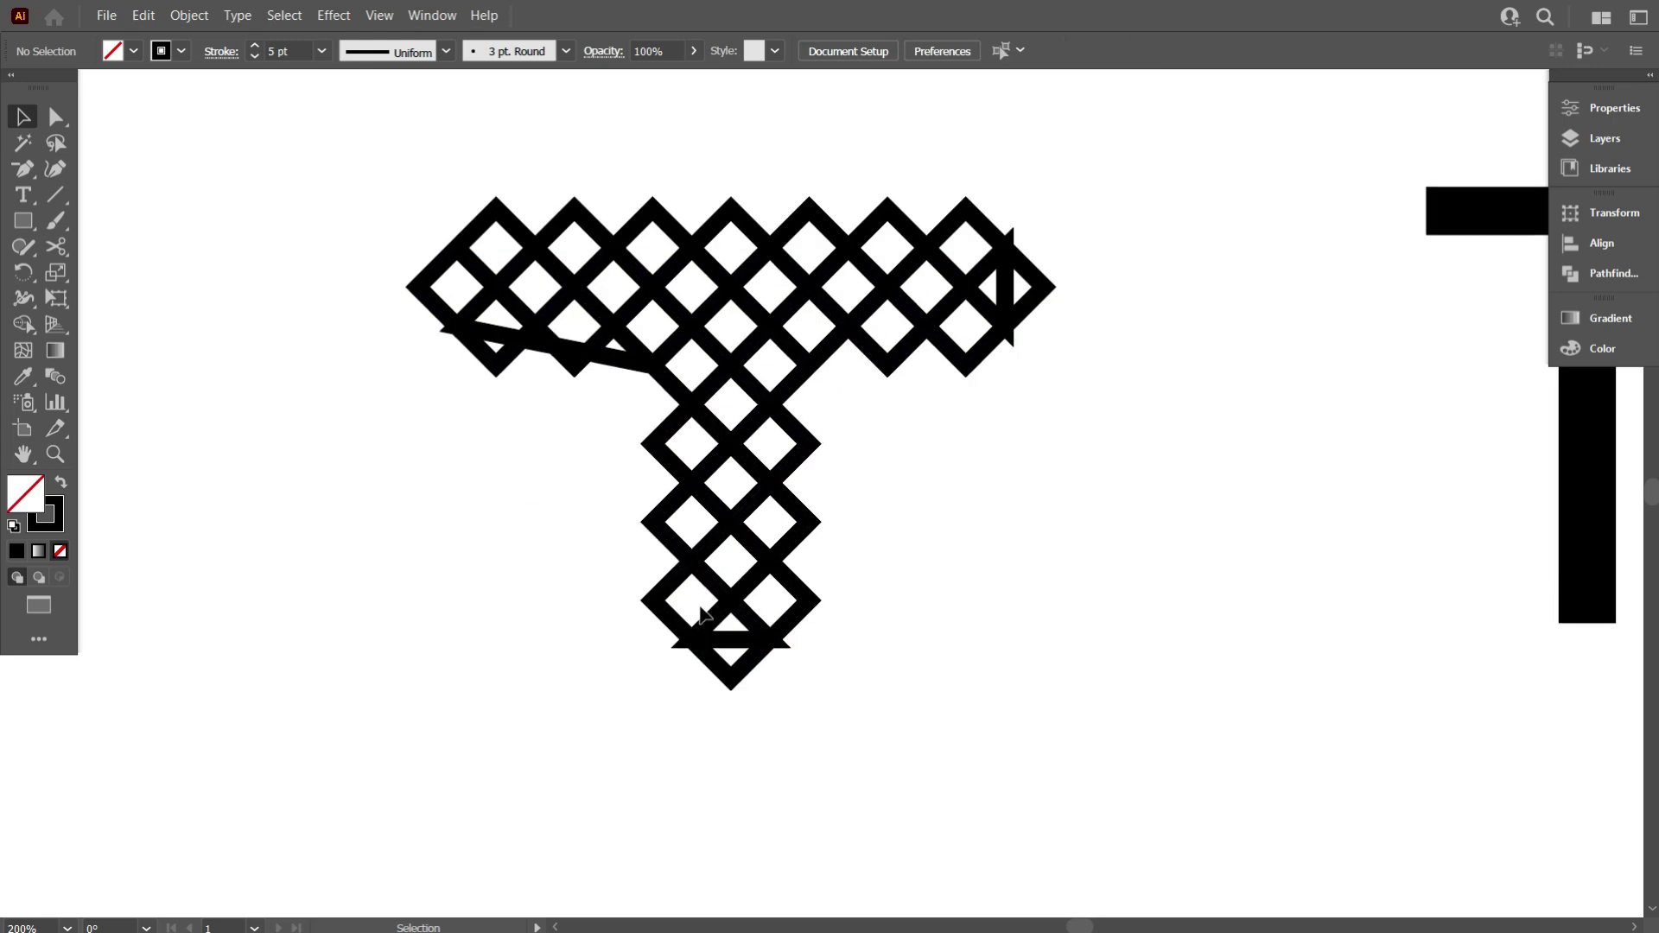
{"action": "scroll", "coordinate": [702, 616], "scroll_direction": "up", "scroll_amount": 1}
{"action": "scroll", "coordinate": [703, 605], "scroll_direction": "up", "scroll_amount": 1}
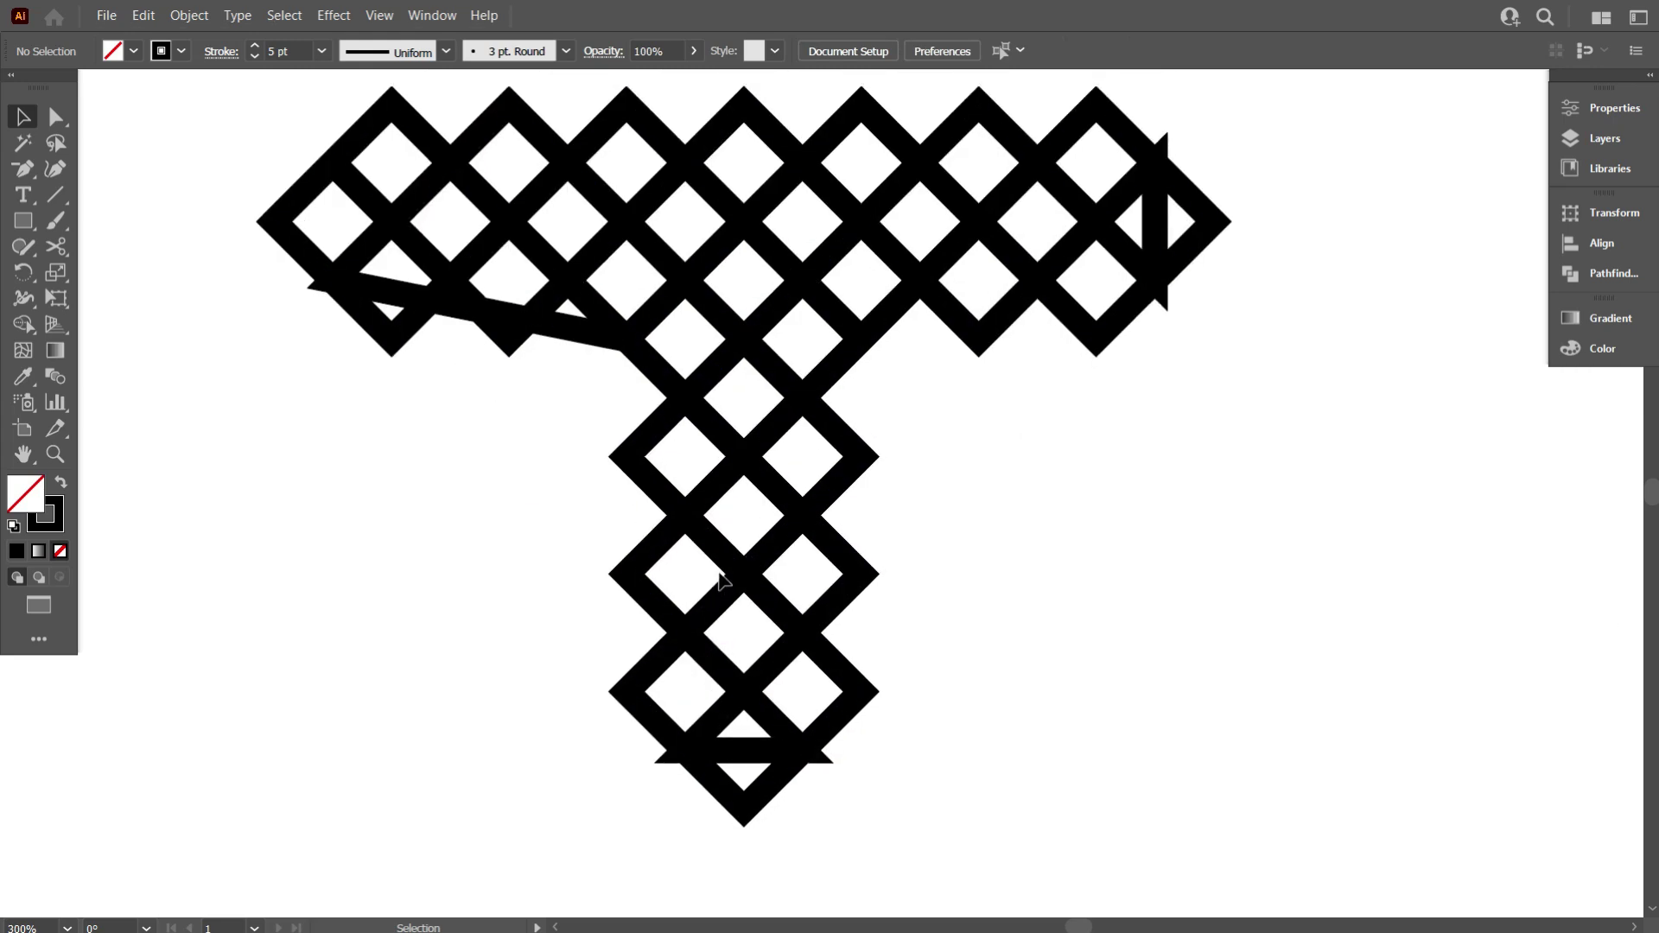
Select the six outer side corner anchors of the lattice T's stem and round them with the live corner handles
{"action": "scroll", "coordinate": [723, 581], "scroll_direction": "up", "scroll_amount": 1}
{"action": "left_click", "coordinate": [441, 426]}
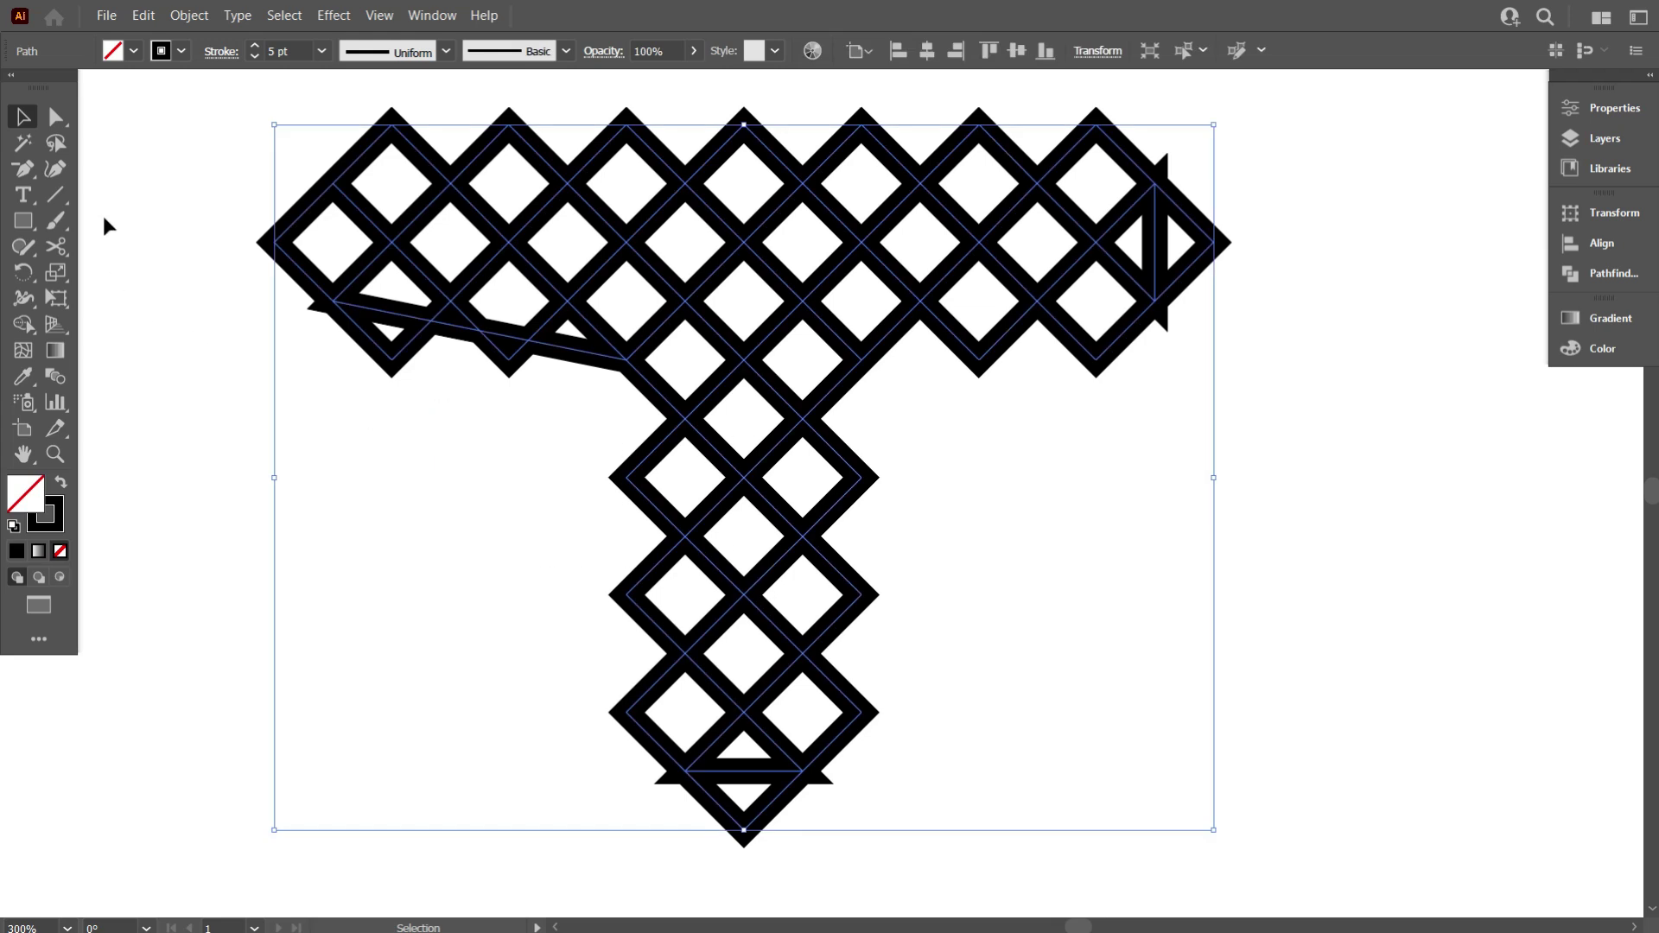
{"action": "left_click", "coordinate": [55, 116]}
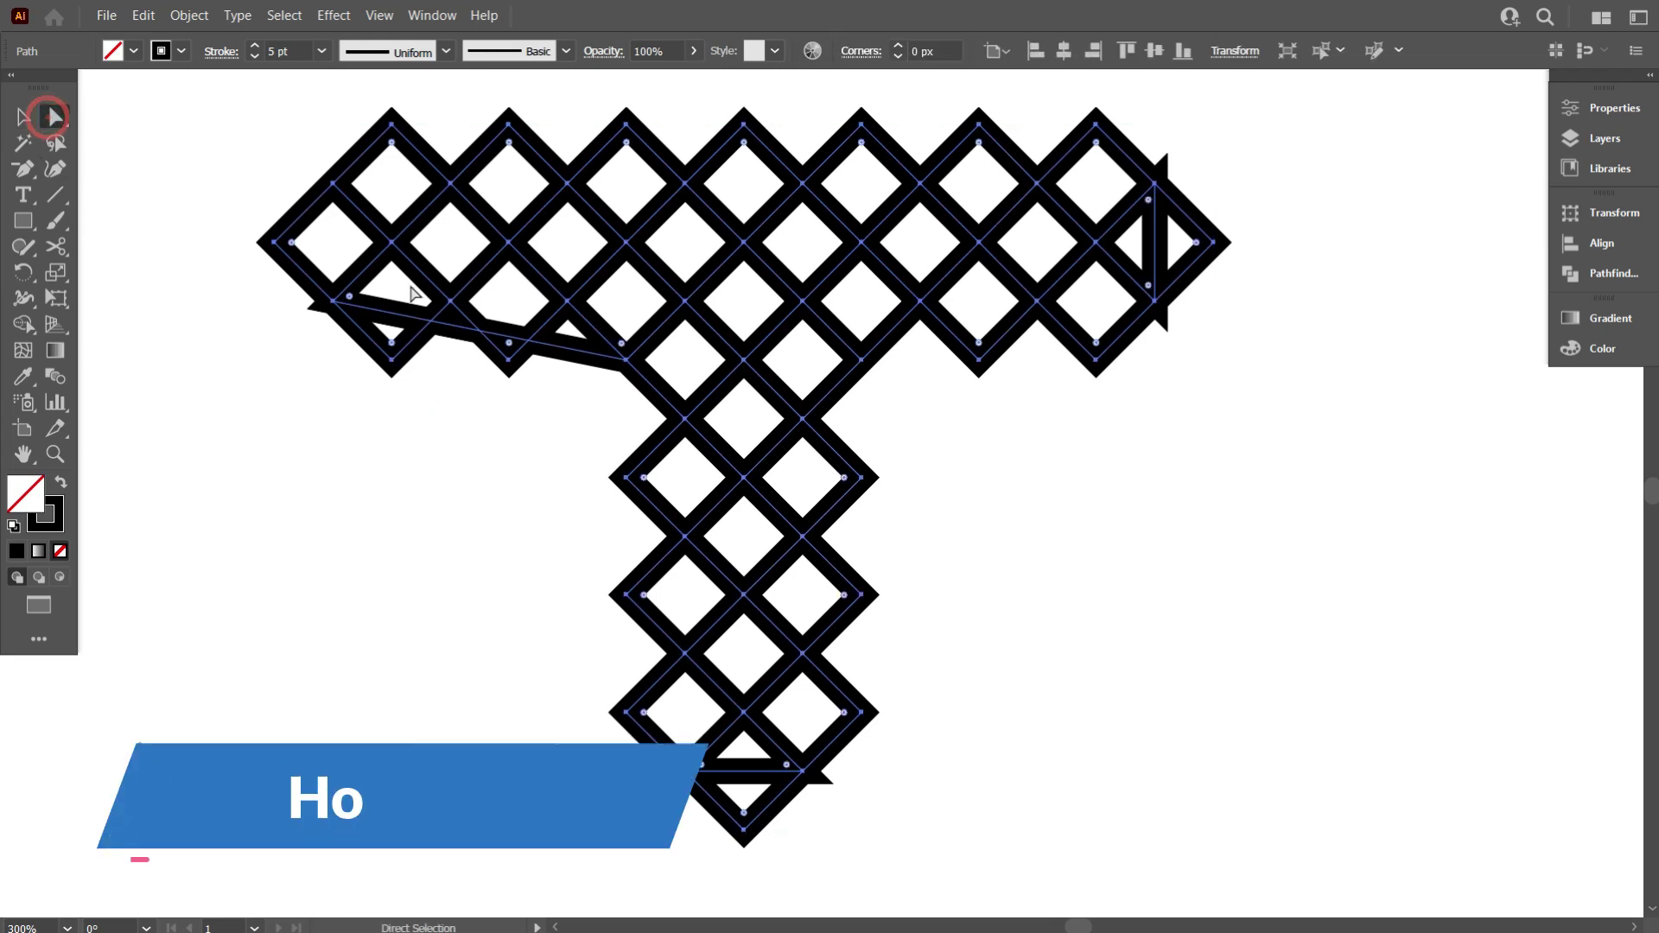
{"action": "left_click", "coordinate": [639, 715]}
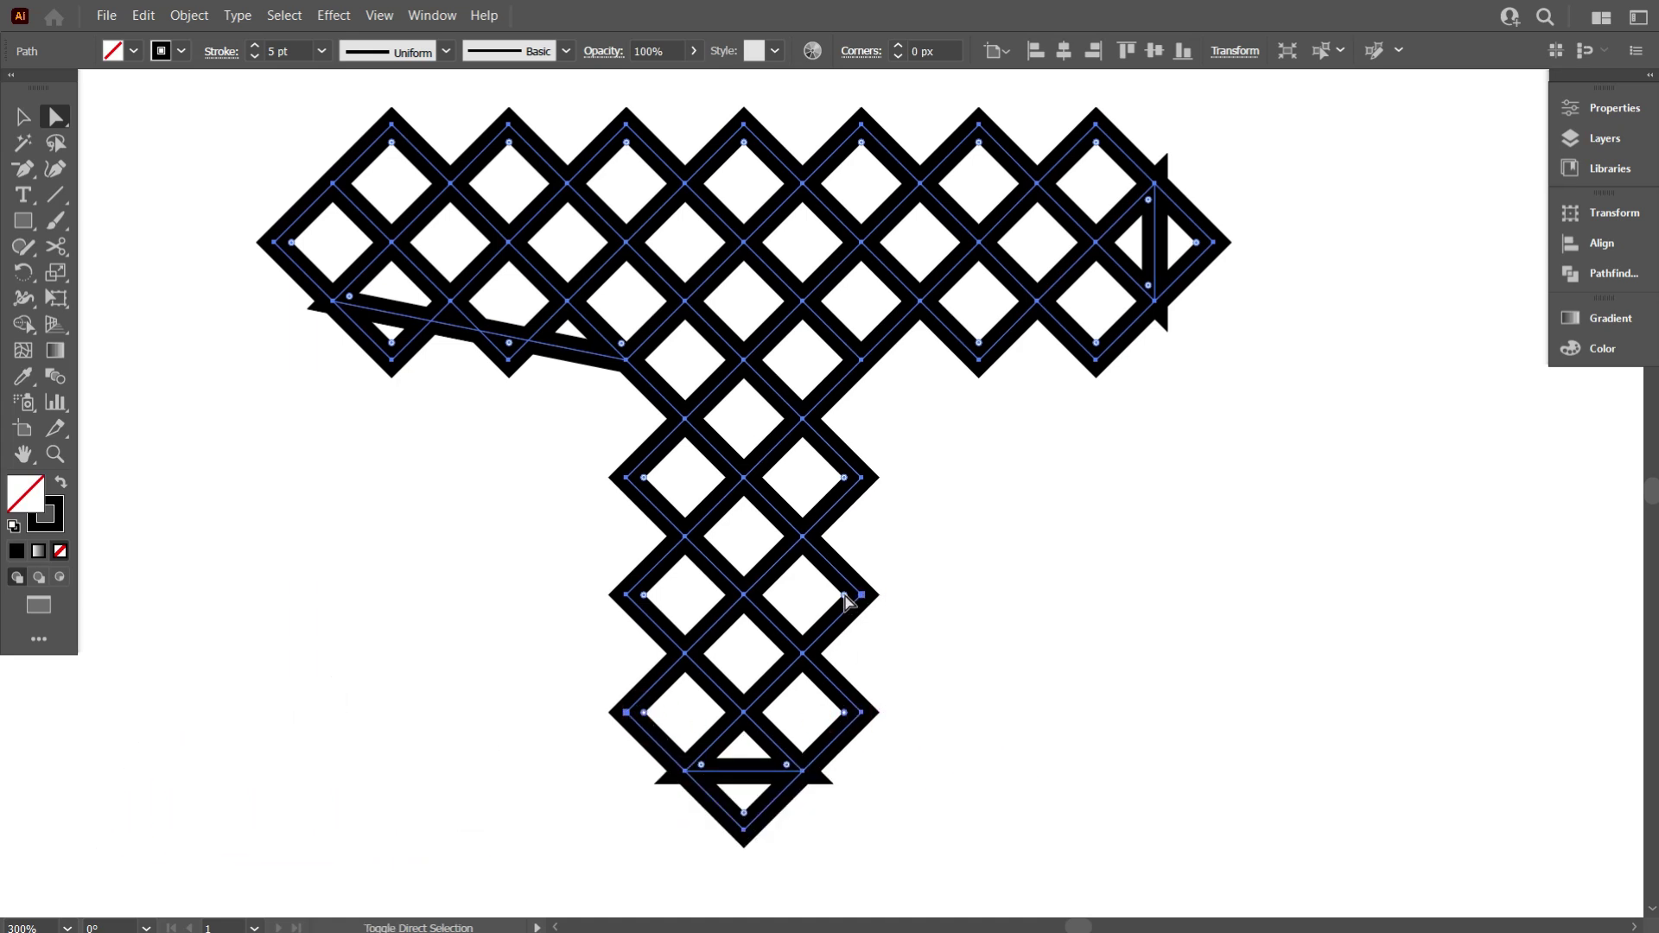
{"action": "left_click", "coordinate": [644, 596], "text": "shift"}
{"action": "left_click", "coordinate": [643, 477], "text": "shift"}
{"action": "left_click", "coordinate": [844, 478], "text": "shift"}
{"action": "left_click_drag", "start_coordinate": [845, 478], "coordinate": [789, 474]}
Set the corner radius of the stem's rounded side corners to 10 px and deselect the T
{"action": "left_click", "coordinate": [946, 52]}
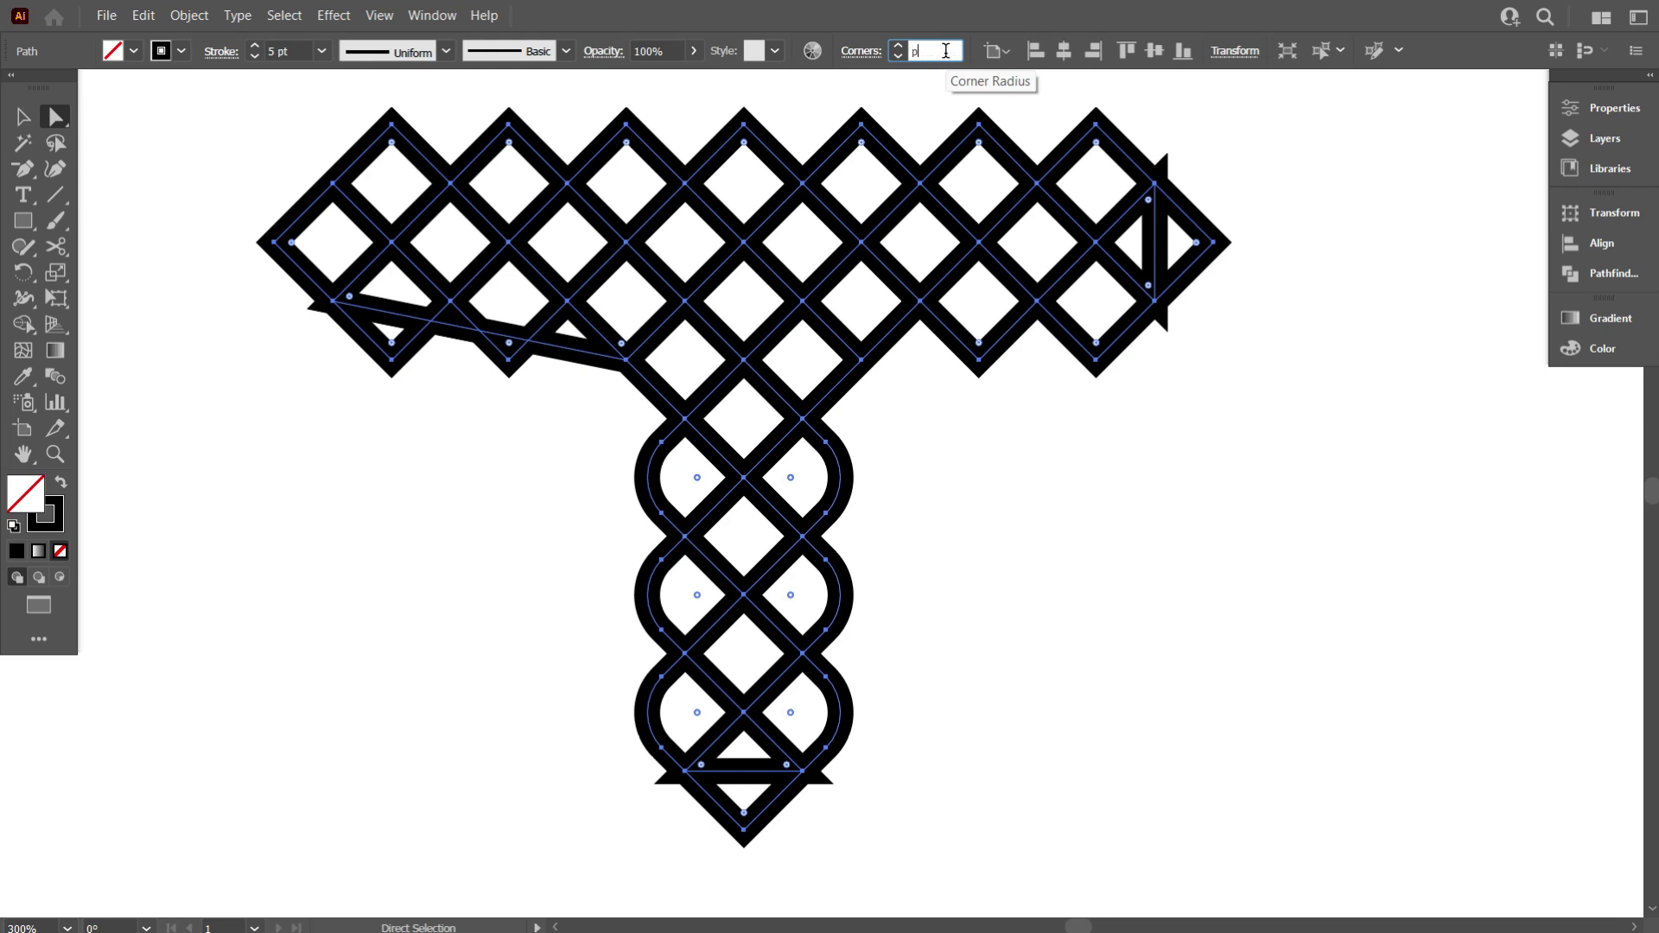
{"action": "type", "text": "10"}
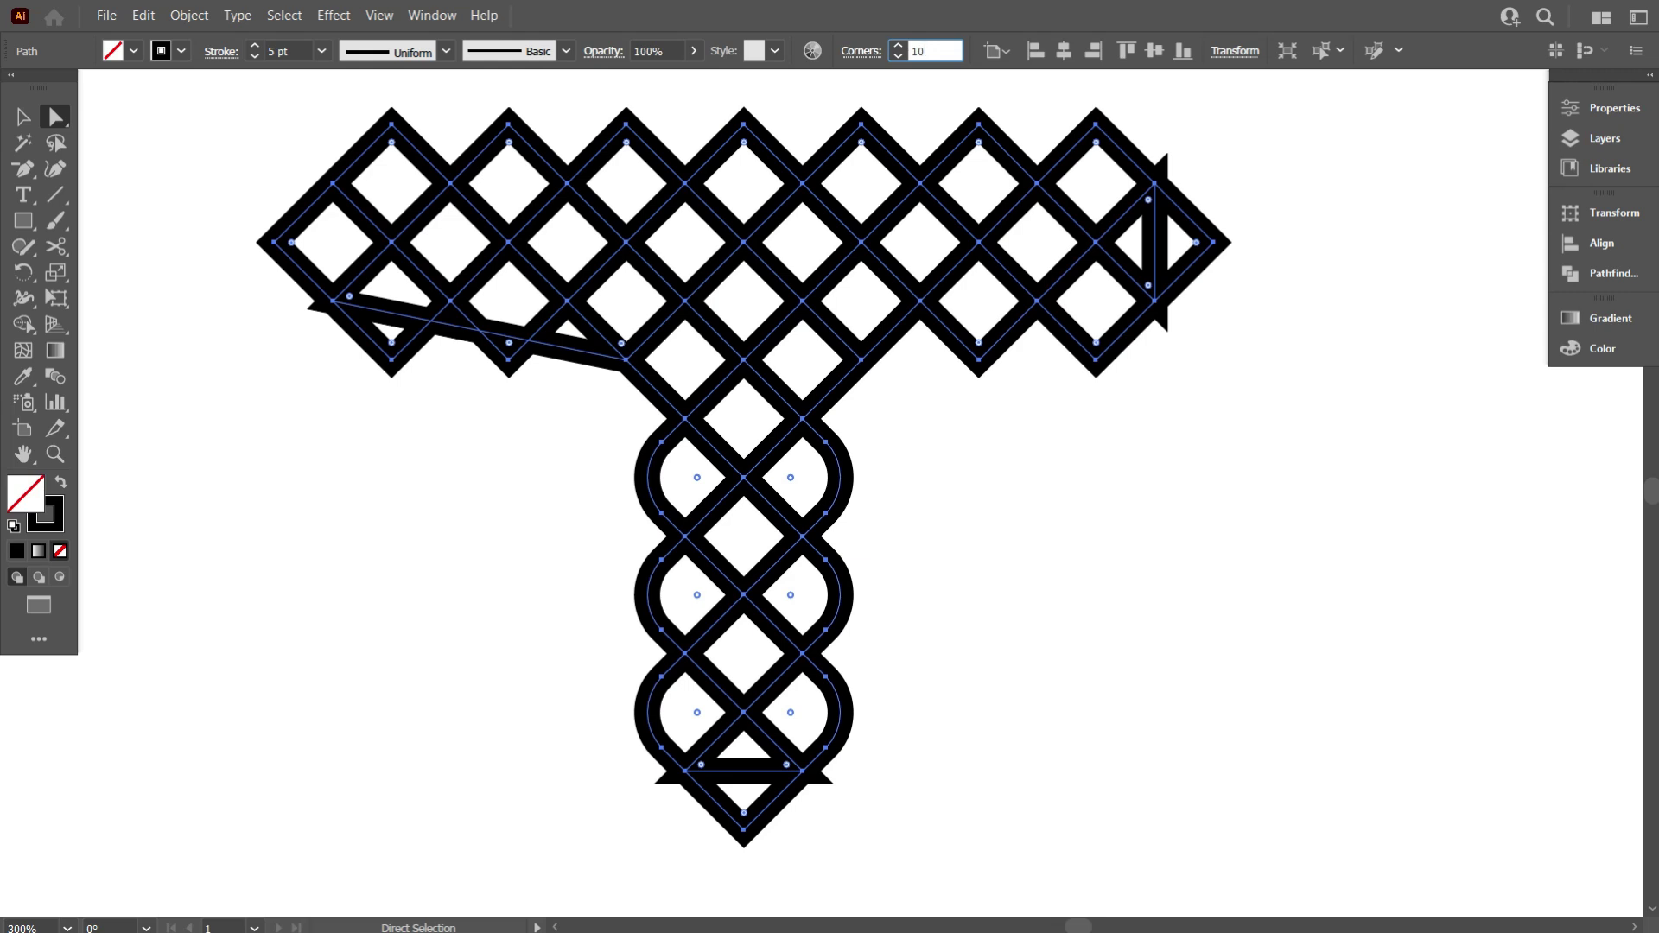
{"action": "left_click", "coordinate": [966, 422]}
{"action": "scroll", "coordinate": [964, 471], "scroll_direction": "up", "scroll_amount": 1}
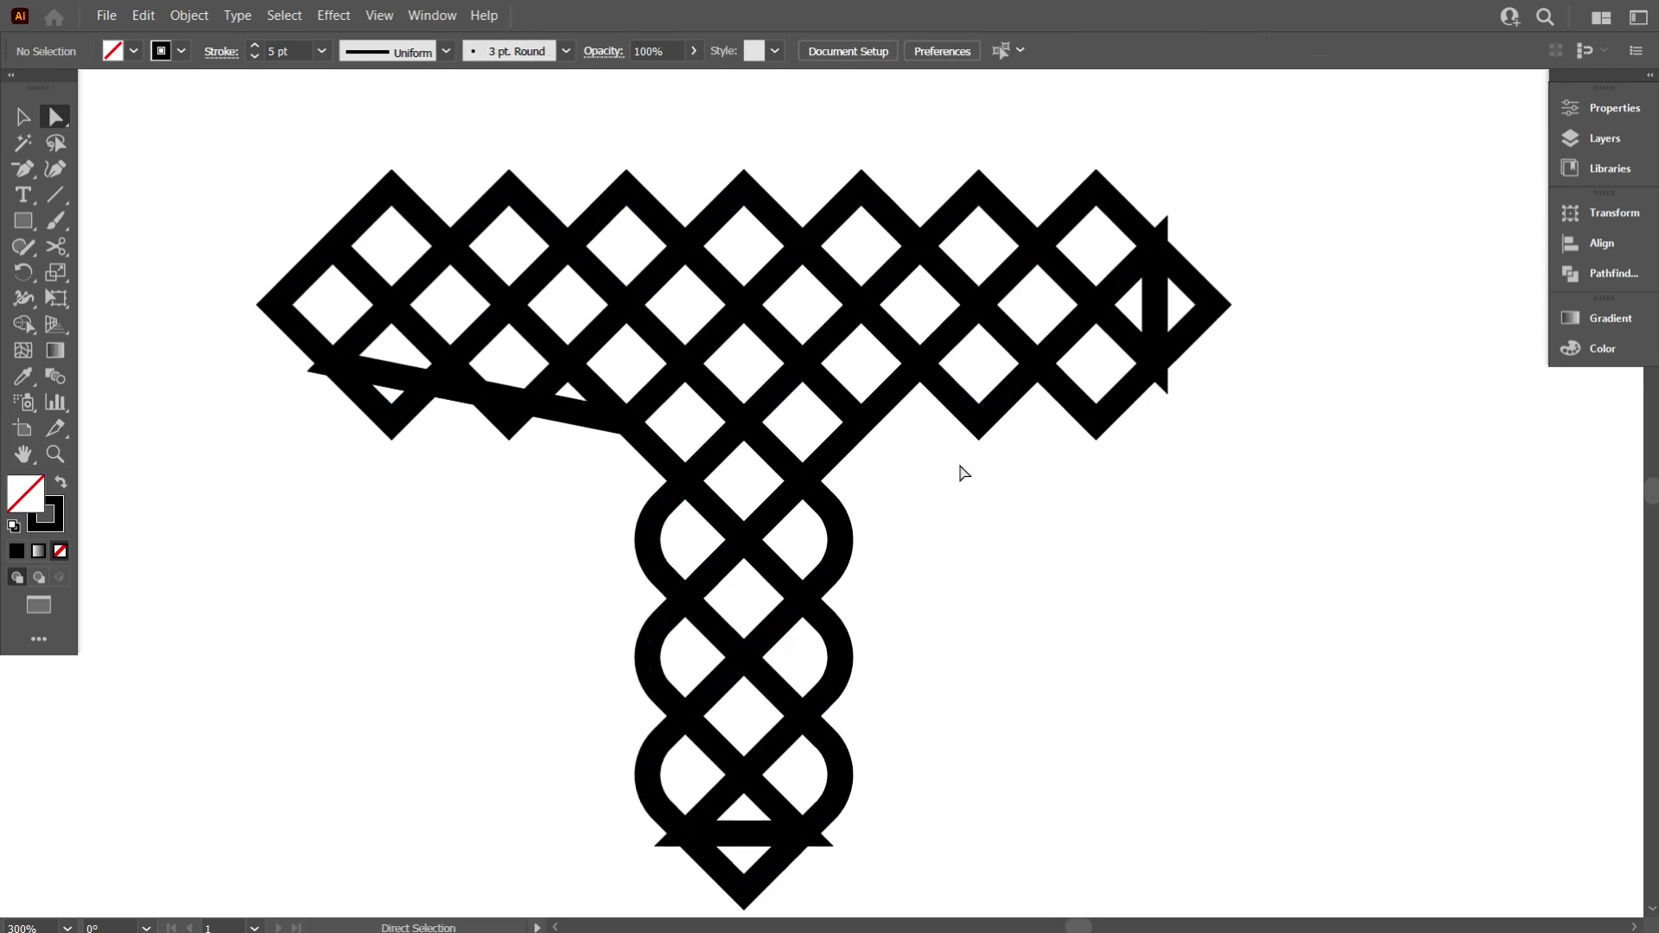
{"action": "scroll", "coordinate": [864, 529], "scroll_direction": "down", "scroll_amount": 1}
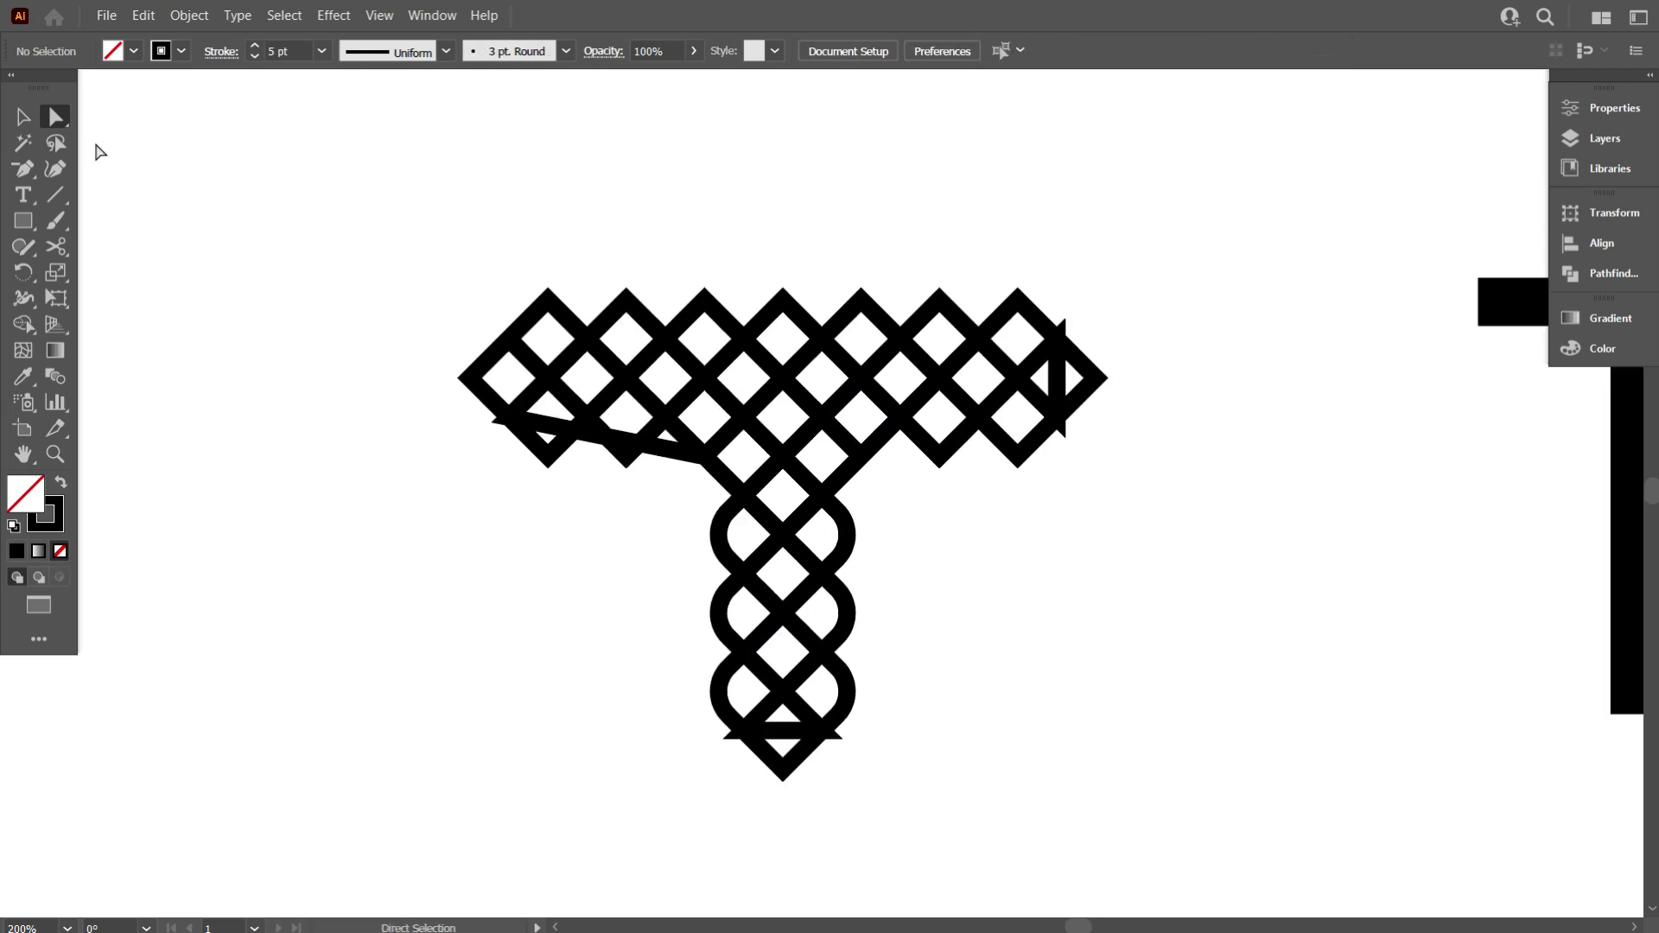
Select the crossbar's seven upper and four lower corner anchors and round them to a radius of about 8.1 px
{"action": "left_click", "coordinate": [23, 116]}
{"action": "left_click_drag", "start_coordinate": [220, 134], "coordinate": [760, 350]}
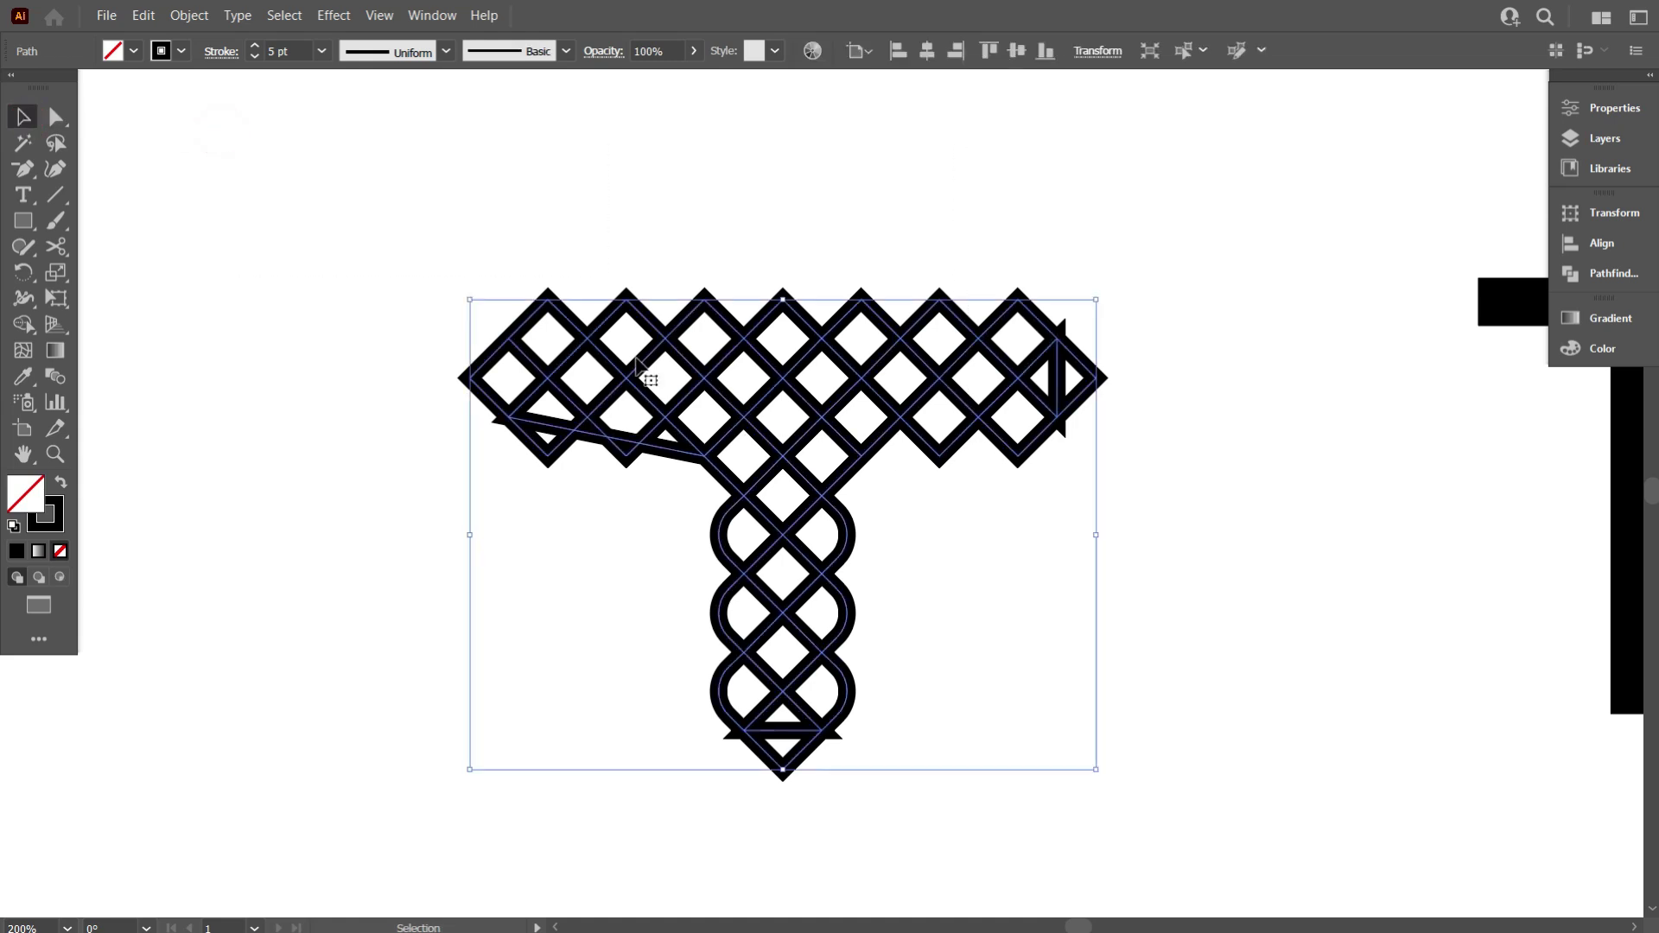
{"action": "left_click", "coordinate": [56, 116]}
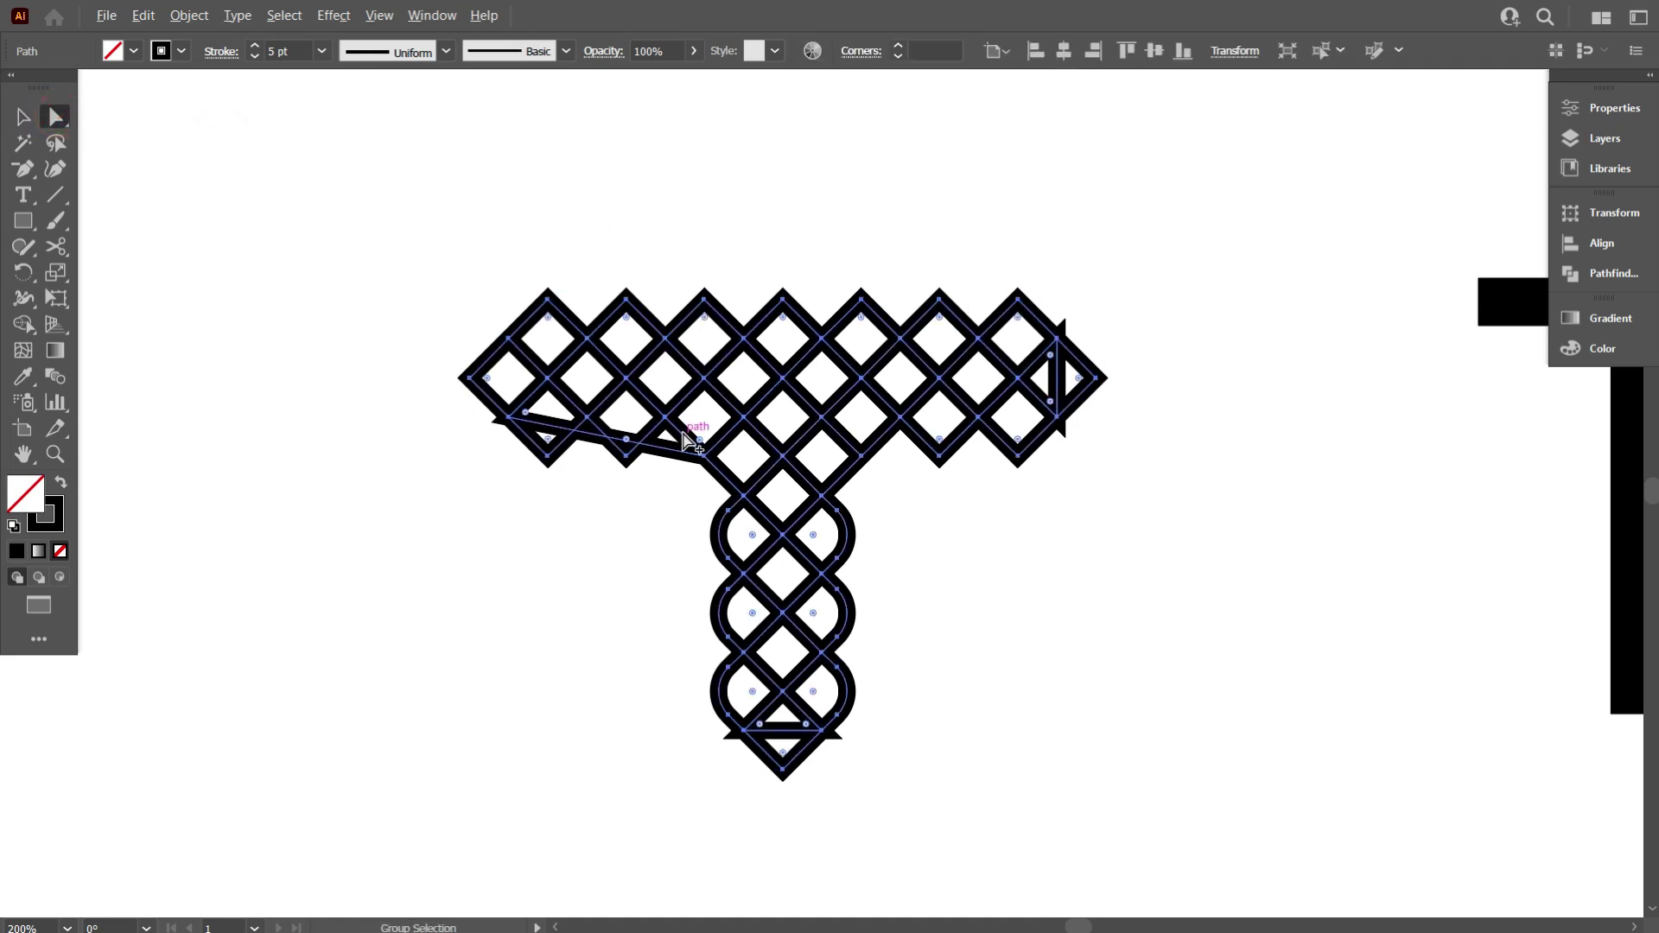
{"action": "scroll", "coordinate": [687, 441], "scroll_direction": "up", "scroll_amount": 1}
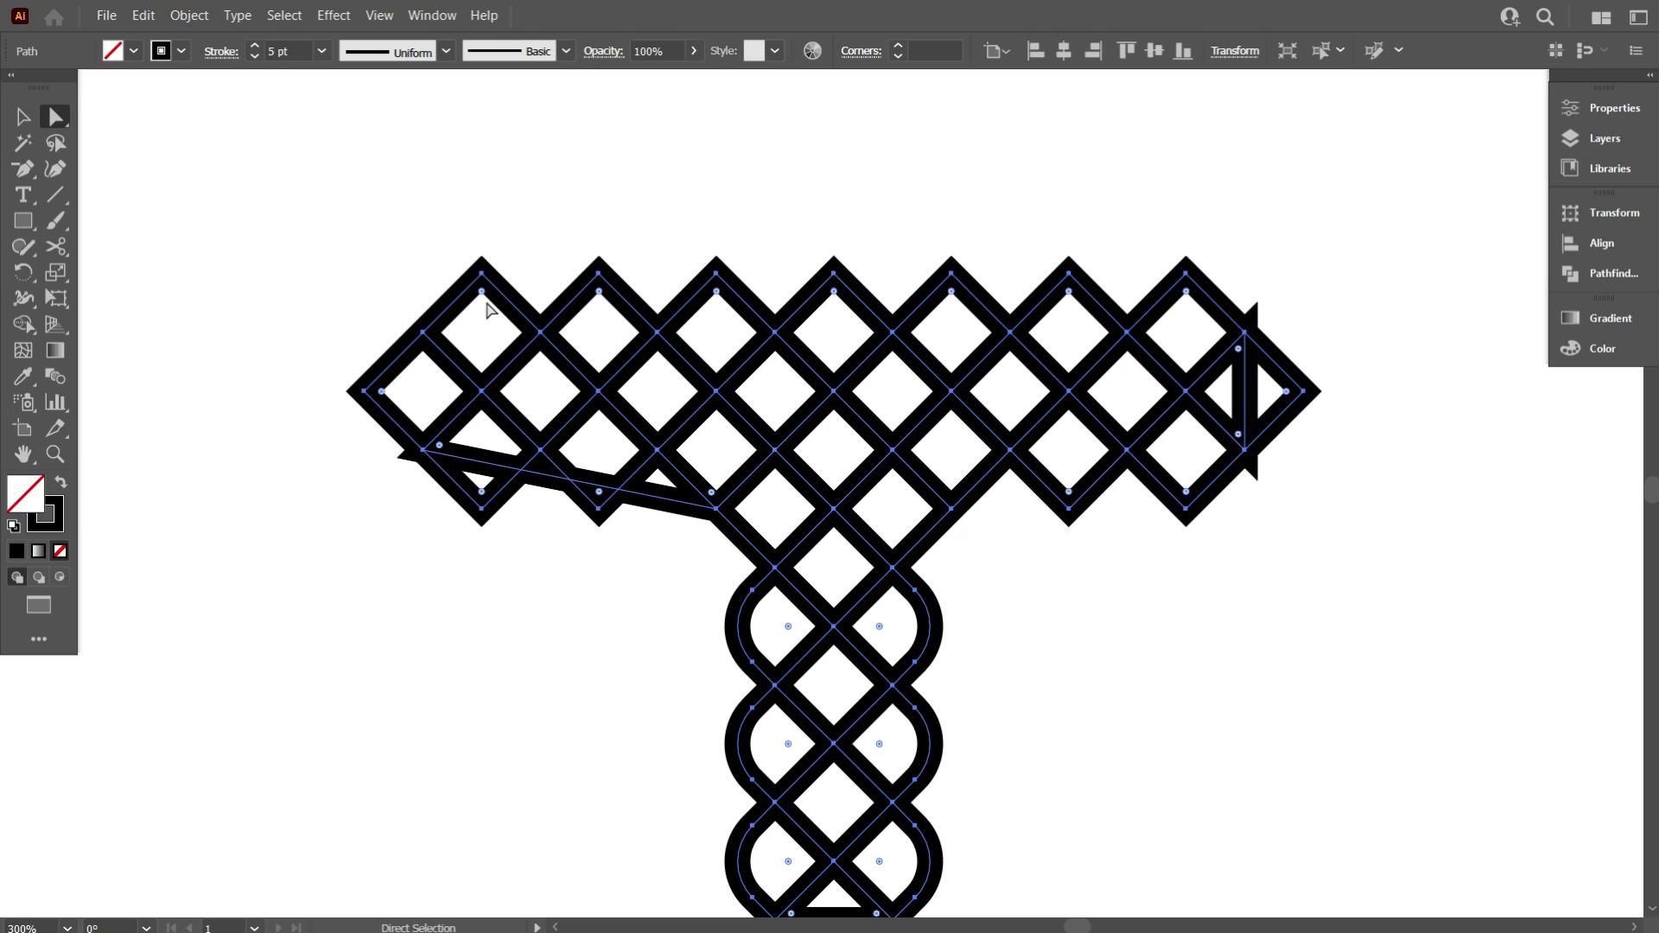
{"action": "left_click", "coordinate": [481, 274]}
{"action": "left_click", "coordinate": [481, 508], "text": "shift"}
{"action": "left_click", "coordinate": [598, 274], "text": "shift"}
{"action": "left_click", "coordinate": [599, 491], "text": "shift"}
{"action": "left_click", "coordinate": [718, 291], "text": "shift"}
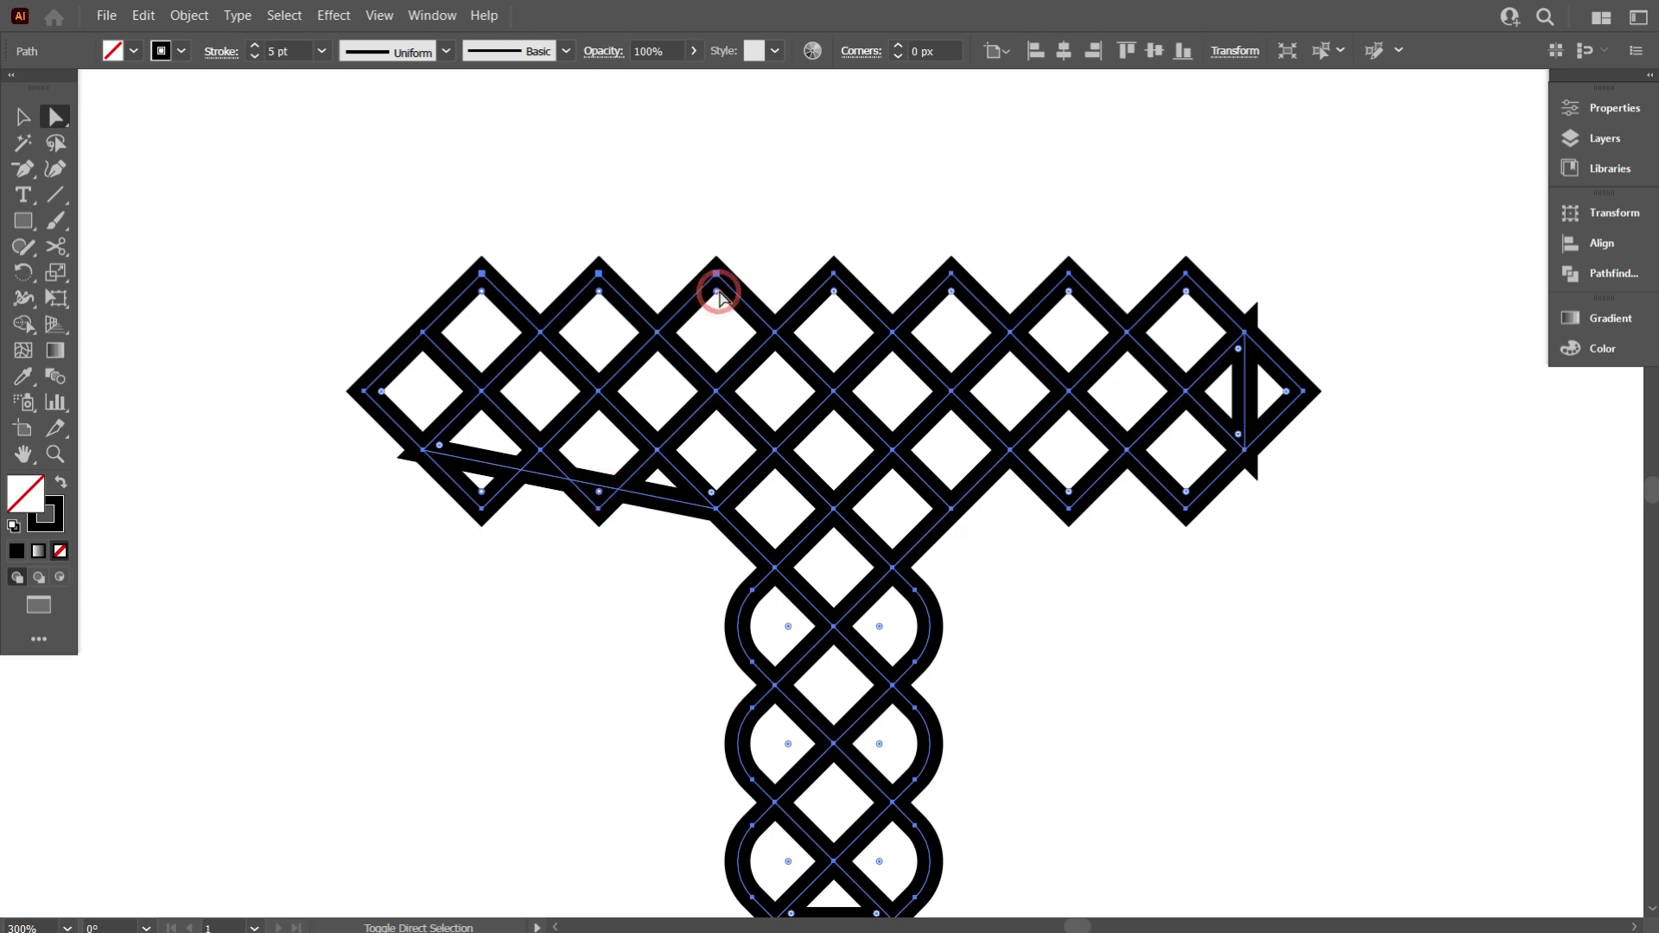
{"action": "left_click", "coordinate": [834, 294], "text": "shift"}
{"action": "left_click", "coordinate": [713, 493], "text": "shift"}
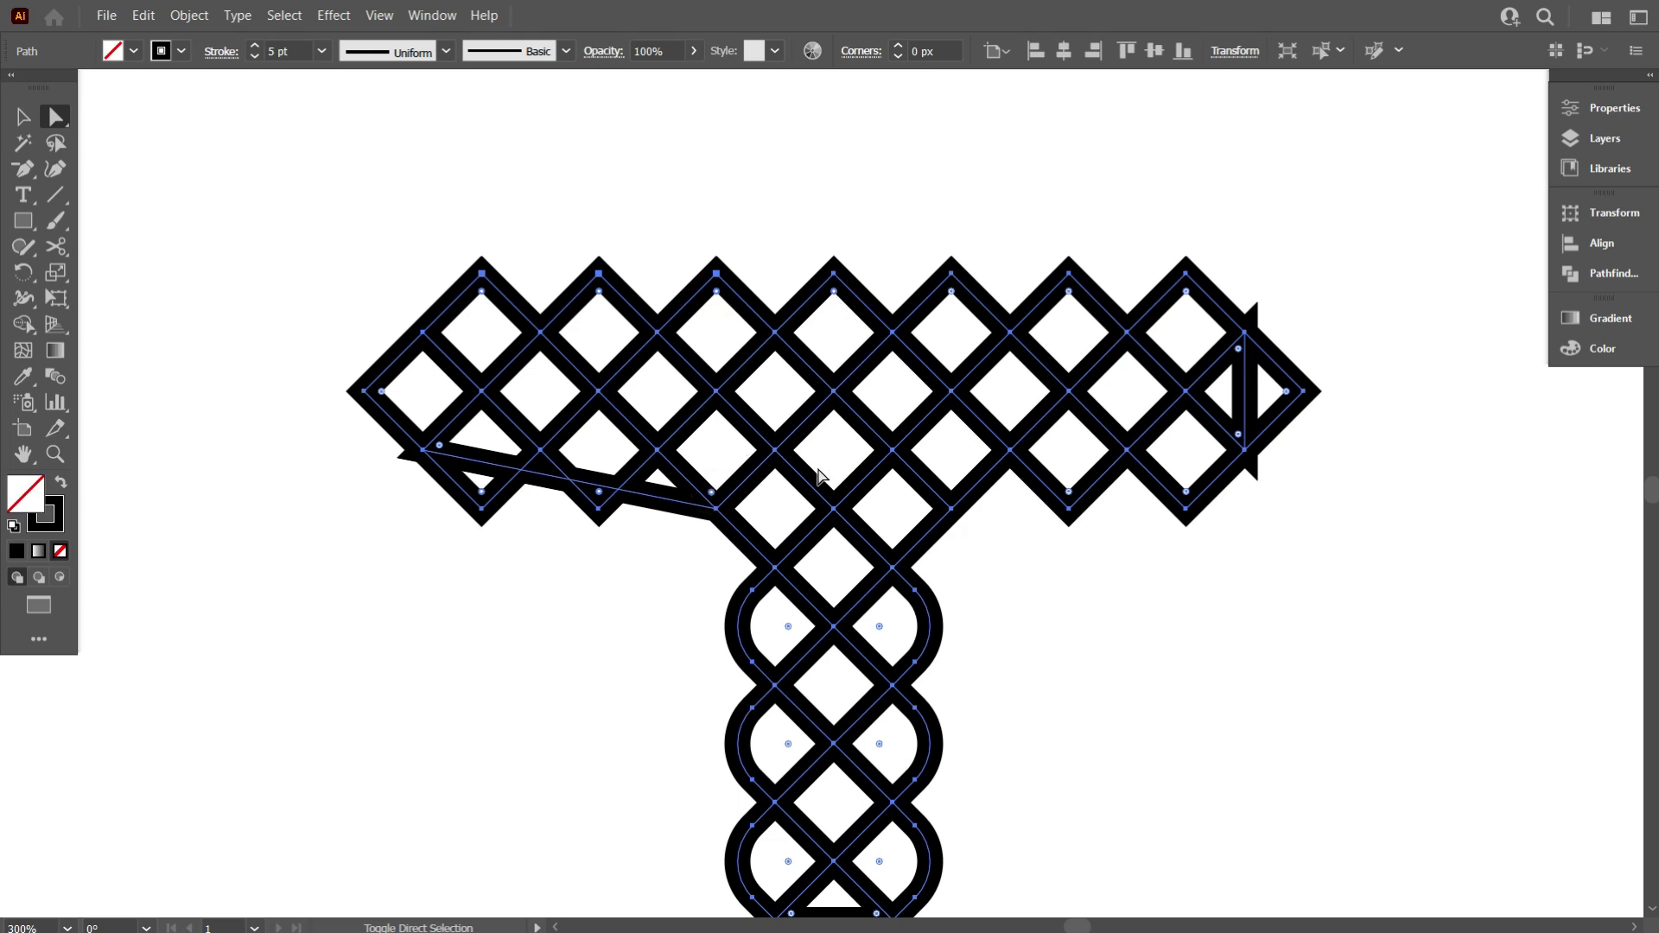
{"action": "left_click", "coordinate": [953, 292], "text": "shift"}
{"action": "left_click", "coordinate": [1187, 493], "text": "shift"}
{"action": "left_click", "coordinate": [1187, 294], "text": "shift"}
{"action": "left_click", "coordinate": [713, 493], "text": "shift"}
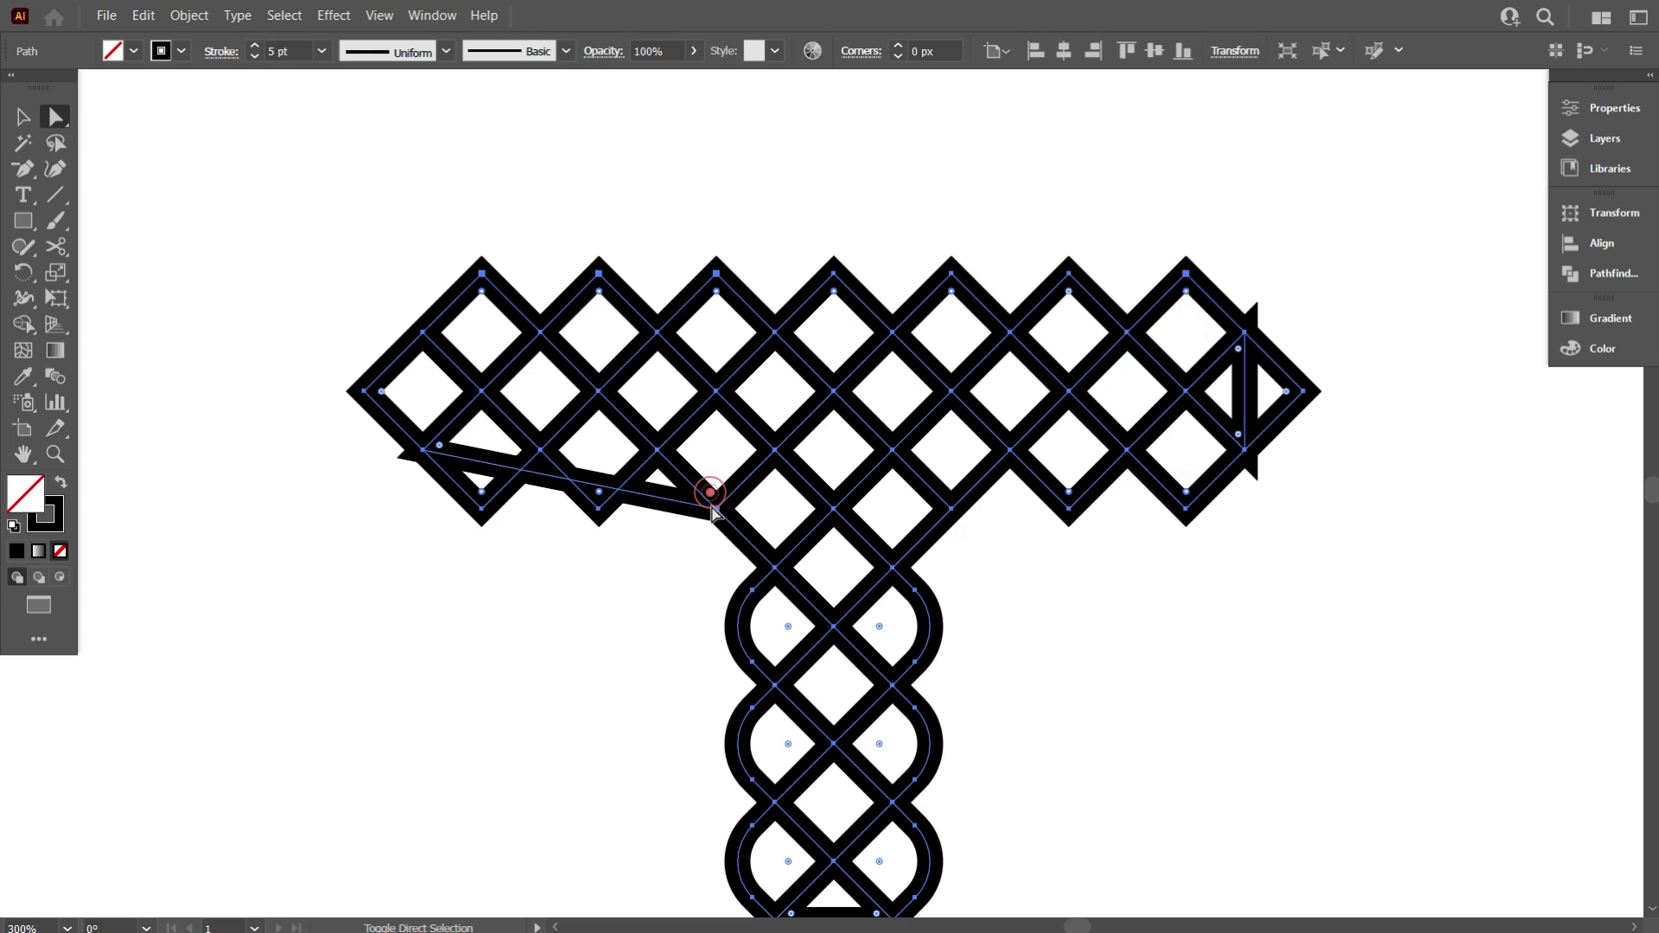
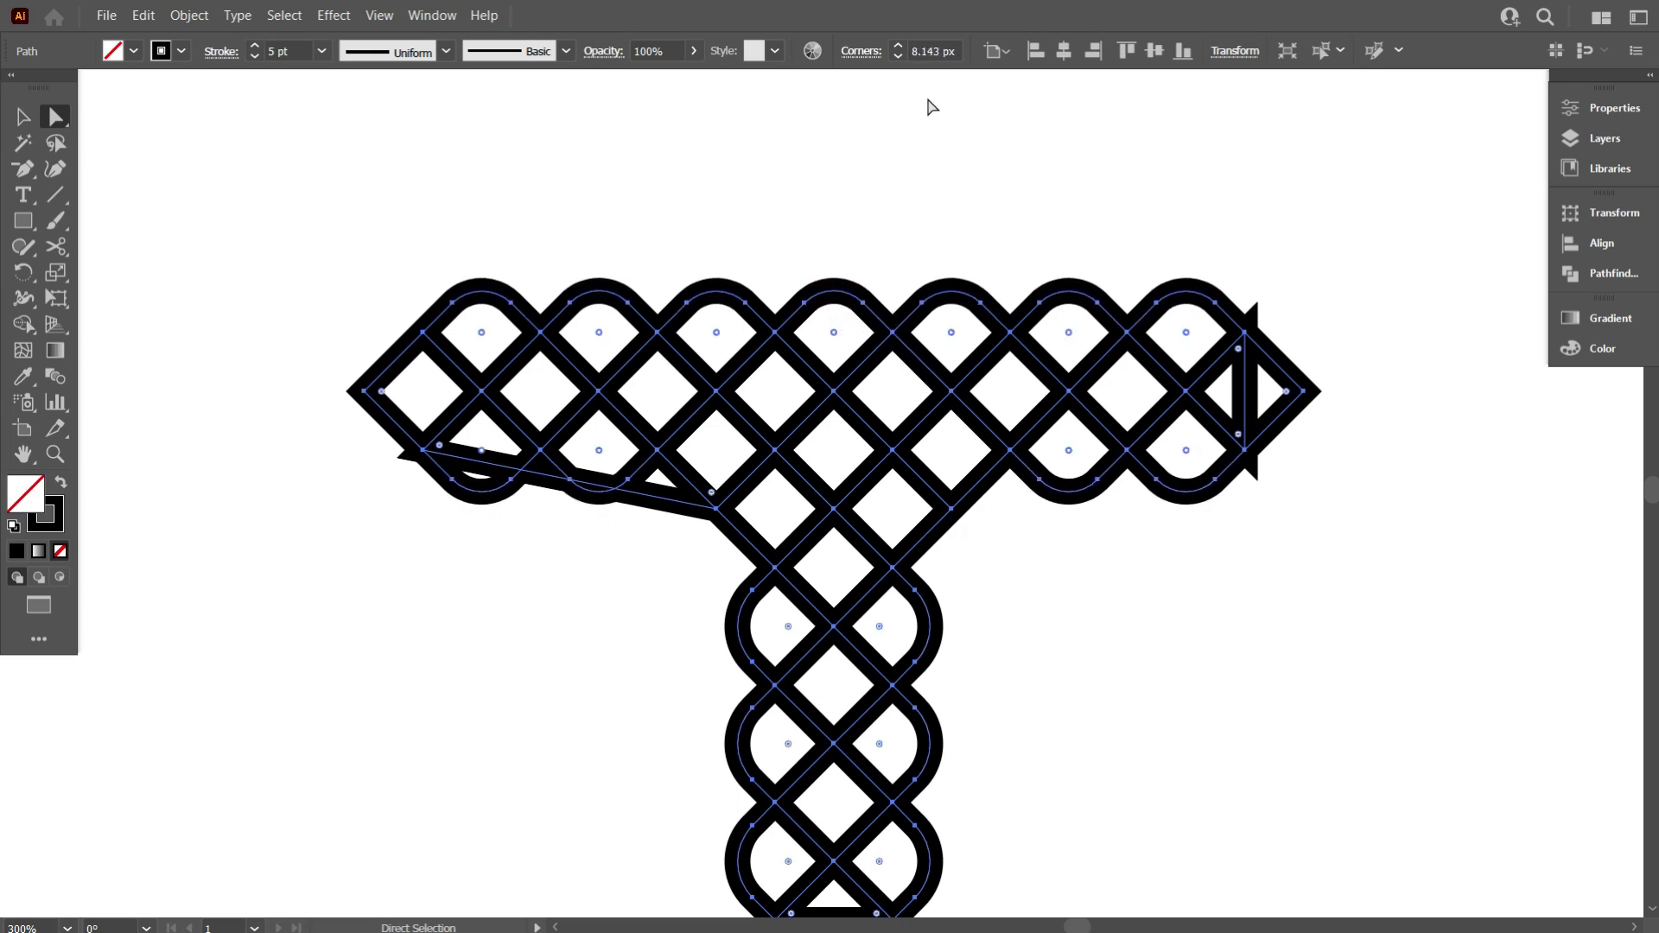
Increase the corner radius of the crossbar's rounded corners slightly and deselect the T
{"action": "left_click", "coordinate": [953, 51]}
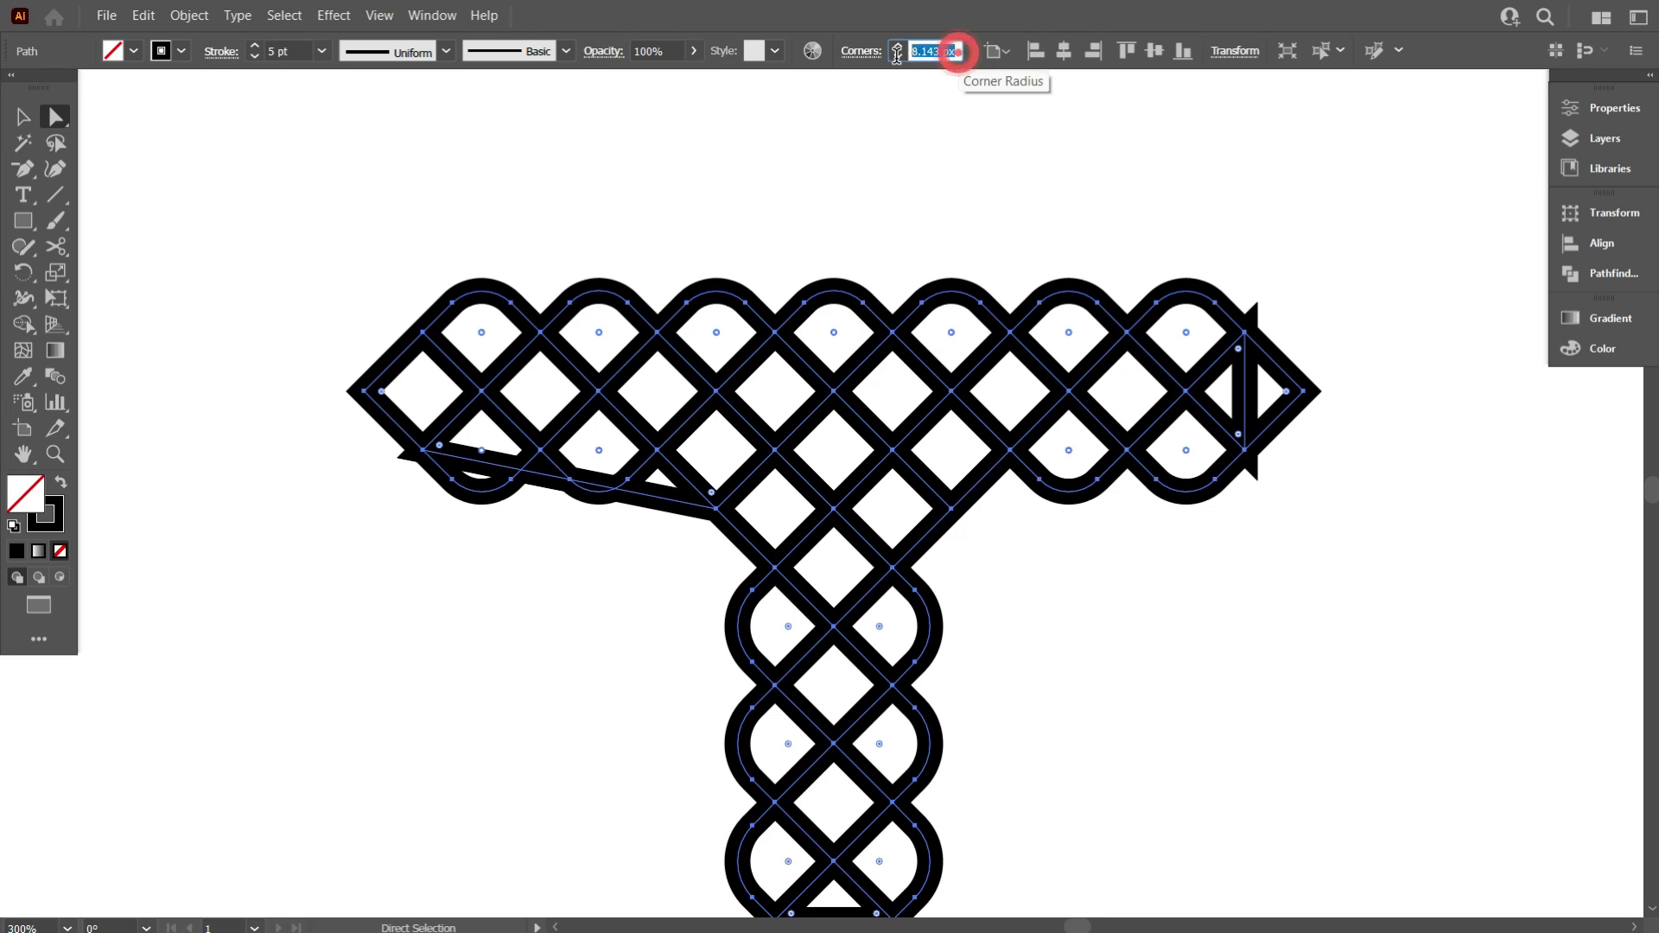
{"action": "left_click", "coordinate": [893, 190]}
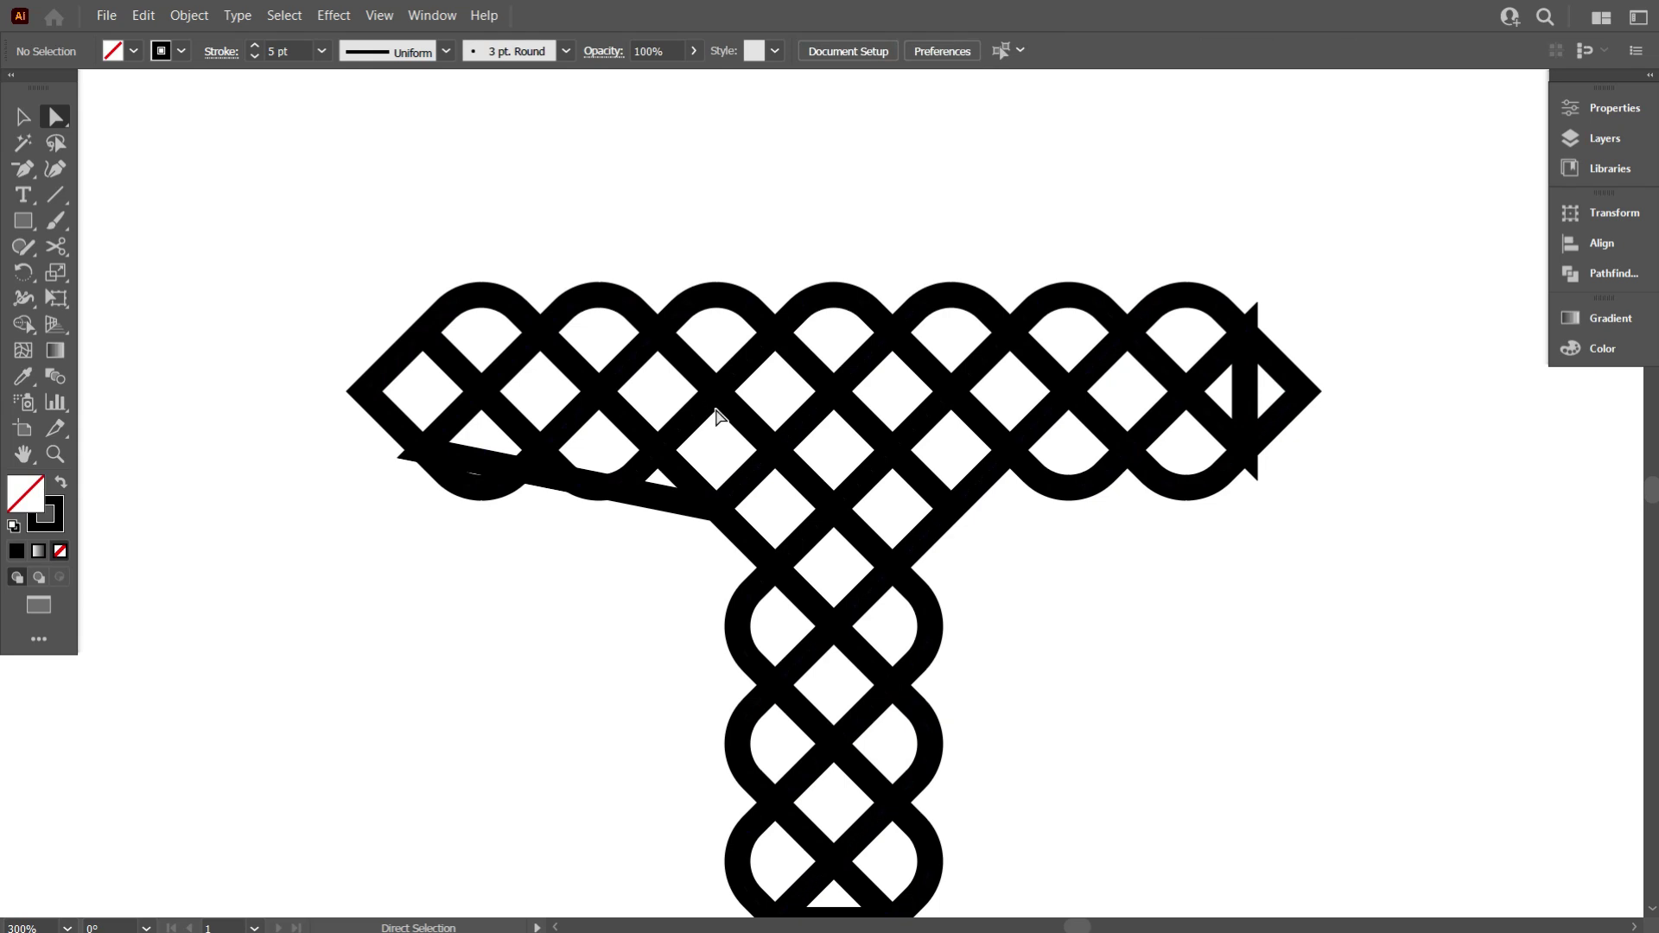
{"action": "scroll", "coordinate": [715, 418], "scroll_direction": "down", "scroll_amount": 2}
Examine up close where the slanted stray line meets the lattice beneath the crossbar's left arm
{"action": "left_click", "coordinate": [23, 117]}
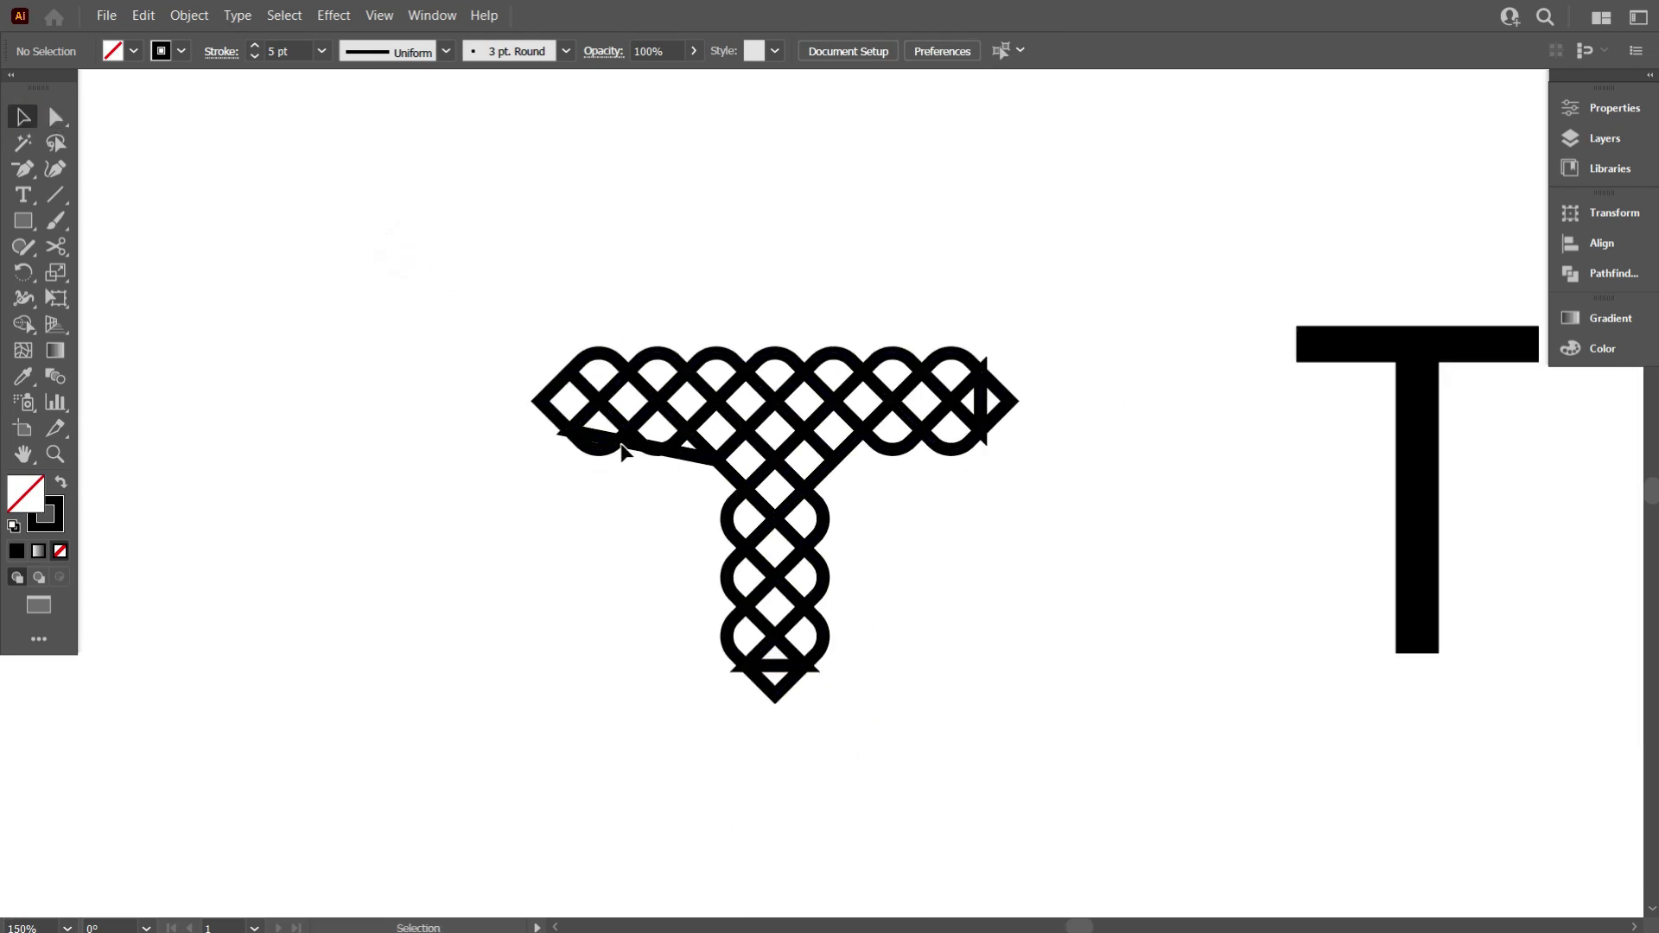
{"action": "scroll", "coordinate": [605, 445], "scroll_direction": "up", "scroll_amount": 3}
{"action": "scroll", "coordinate": [574, 445], "scroll_direction": "up", "scroll_amount": 1}
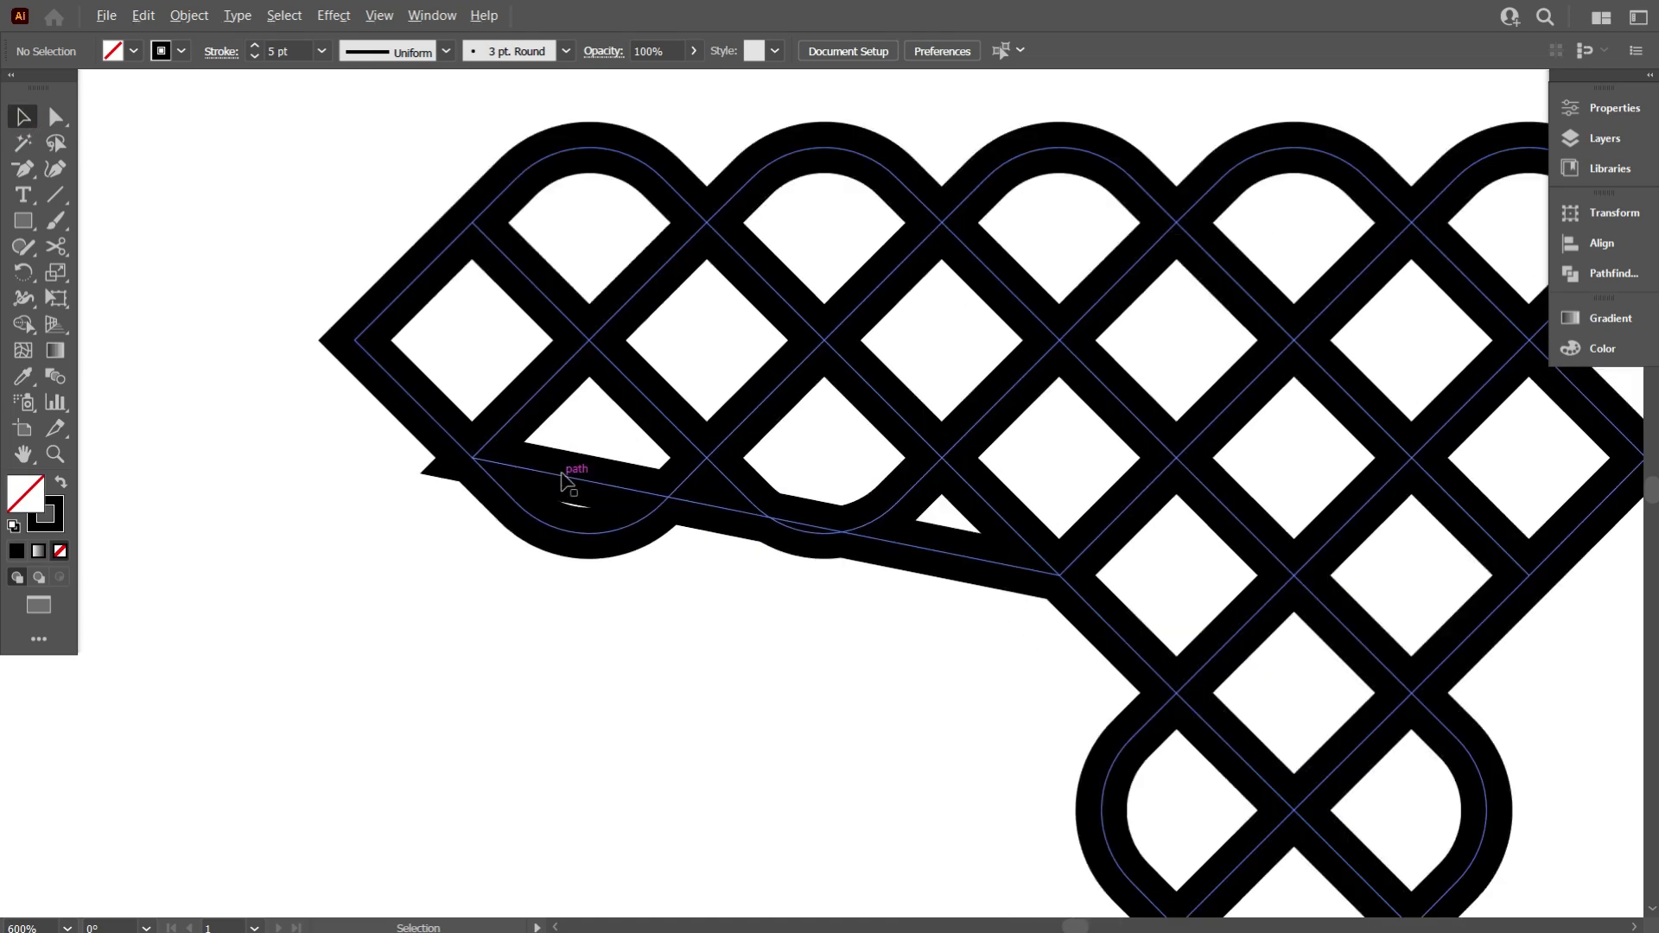
{"action": "scroll", "coordinate": [569, 482], "scroll_direction": "up", "scroll_amount": 1}
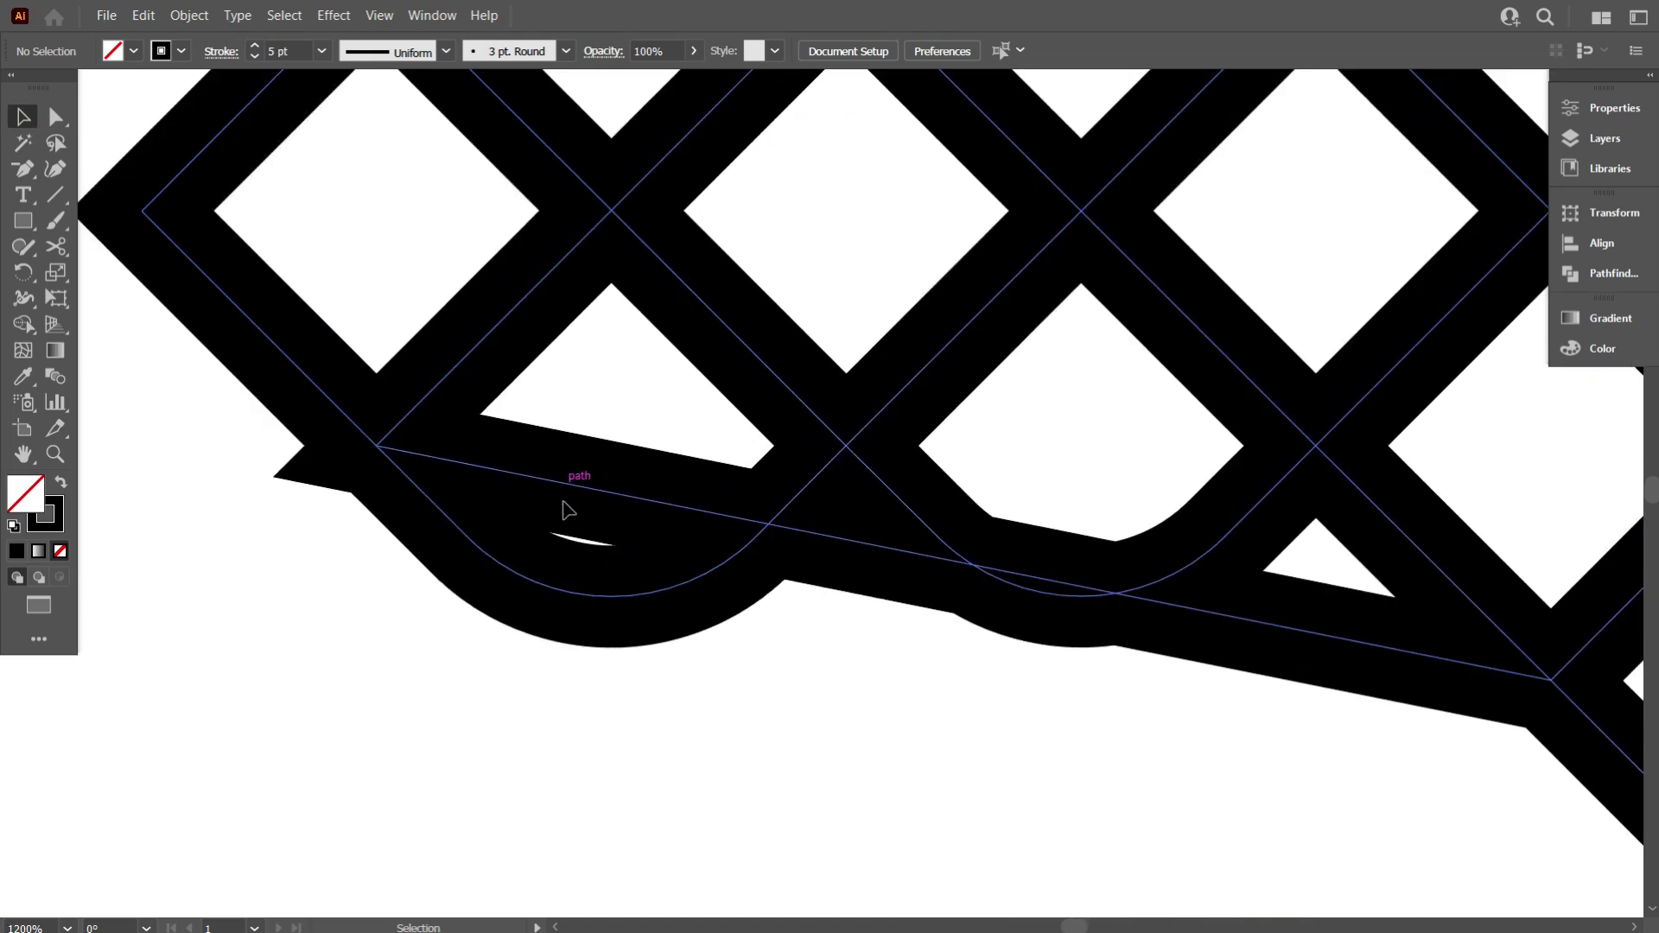
{"action": "left_click", "coordinate": [609, 490]}
{"action": "scroll", "coordinate": [622, 502], "scroll_direction": "down", "scroll_amount": 1}
{"action": "left_click", "coordinate": [758, 615]}
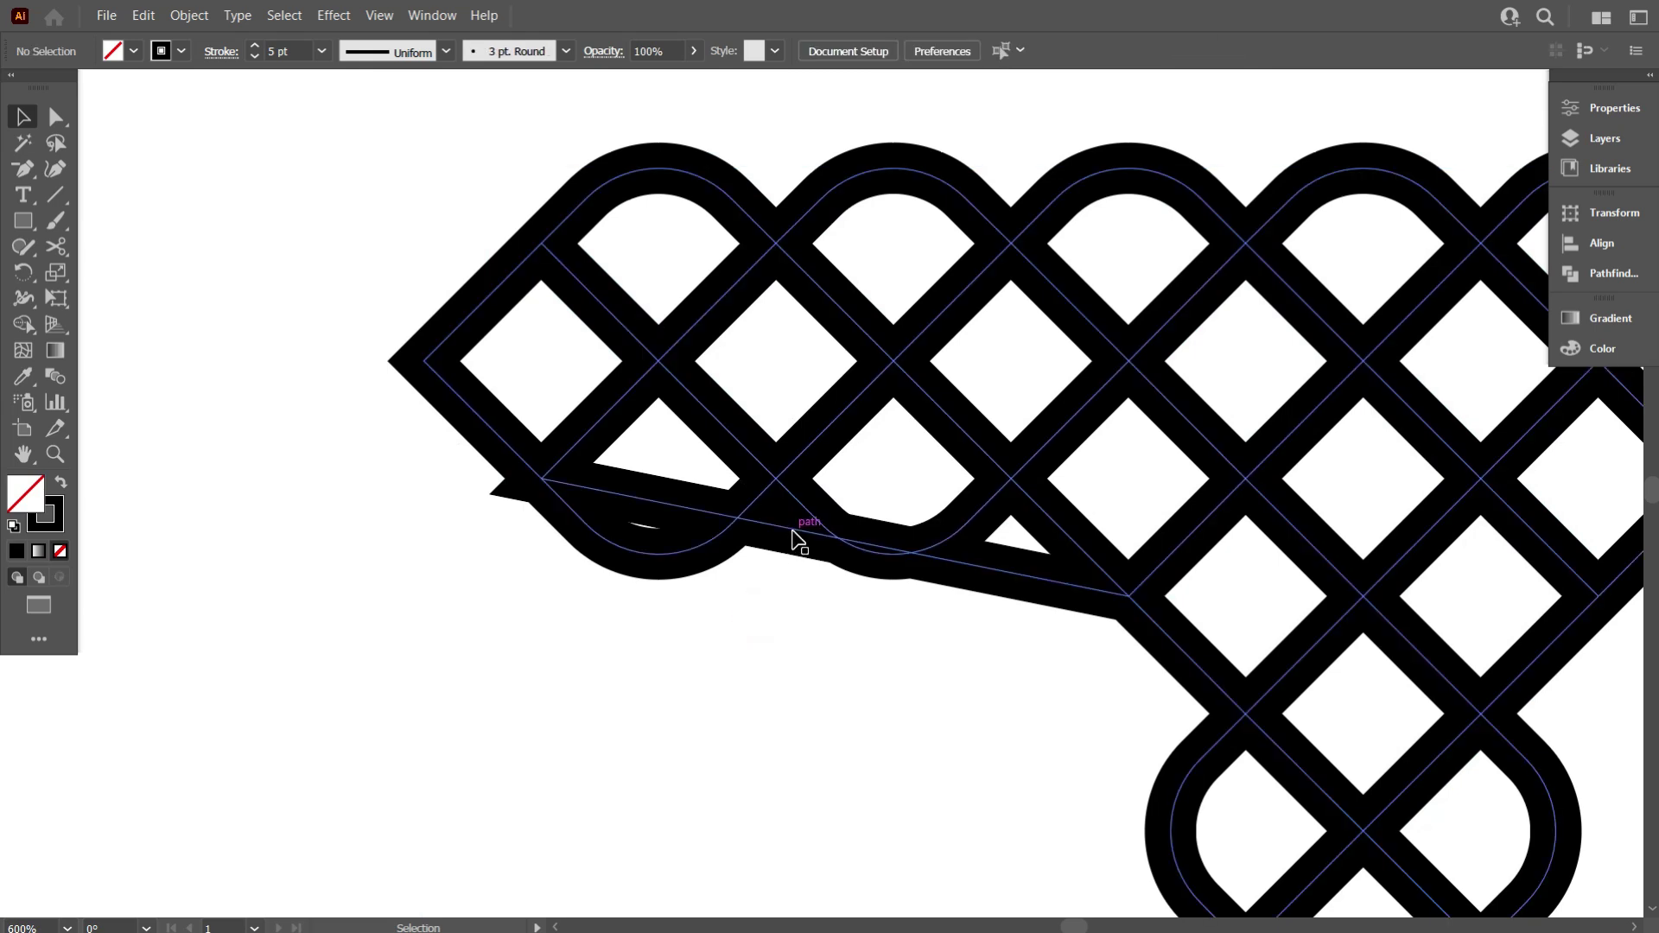
{"action": "scroll", "coordinate": [793, 540], "scroll_direction": "down", "scroll_amount": 1}
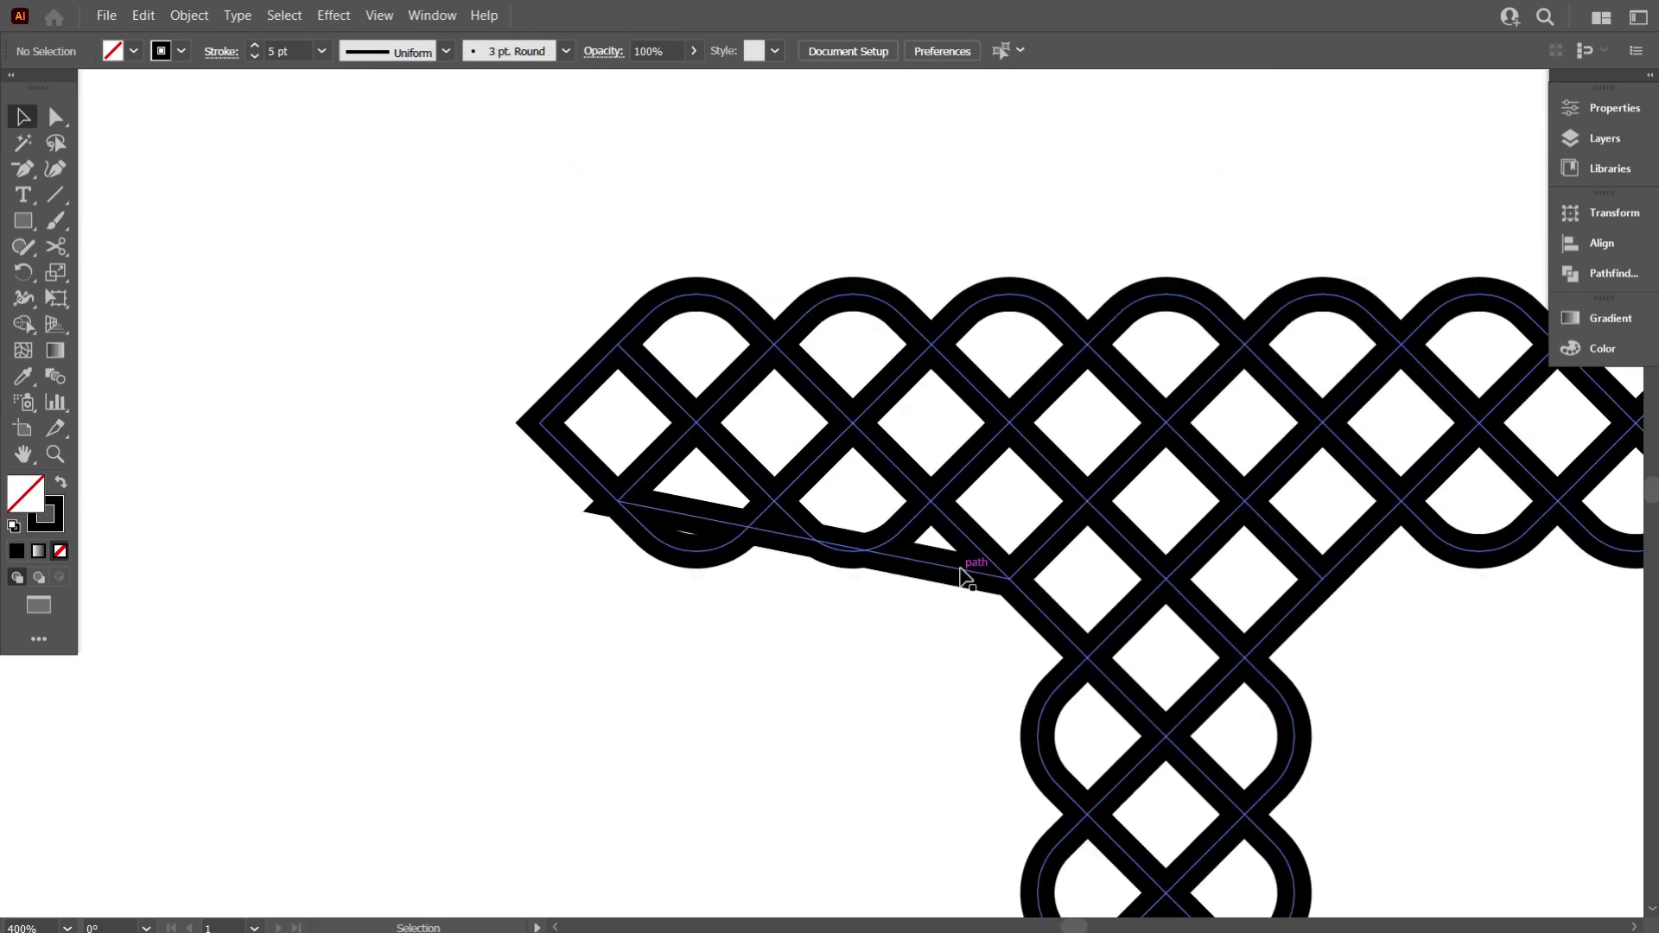
{"action": "scroll", "coordinate": [883, 577], "scroll_direction": "down", "scroll_amount": 2}
{"action": "scroll", "coordinate": [884, 578], "scroll_direction": "down", "scroll_amount": 1}
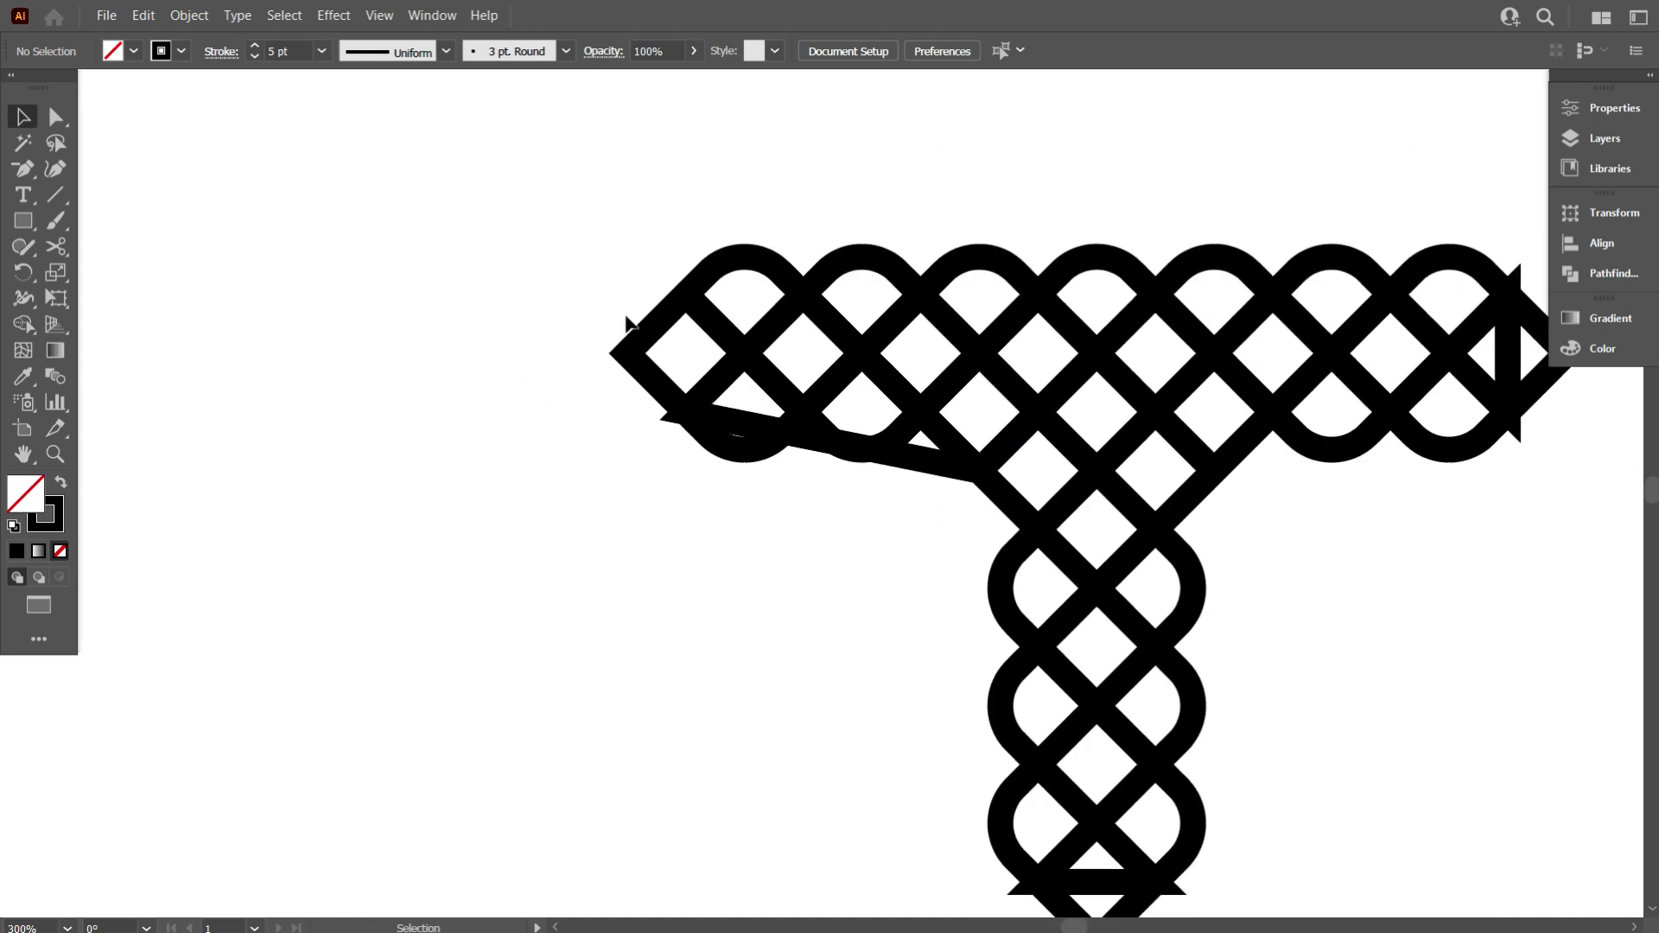
Select the lattice T and cut the path with Scissors at both end anchors of the slanted stray line
{"action": "left_click_drag", "start_coordinate": [556, 233], "coordinate": [656, 311]}
{"action": "left_click", "coordinate": [62, 248]}
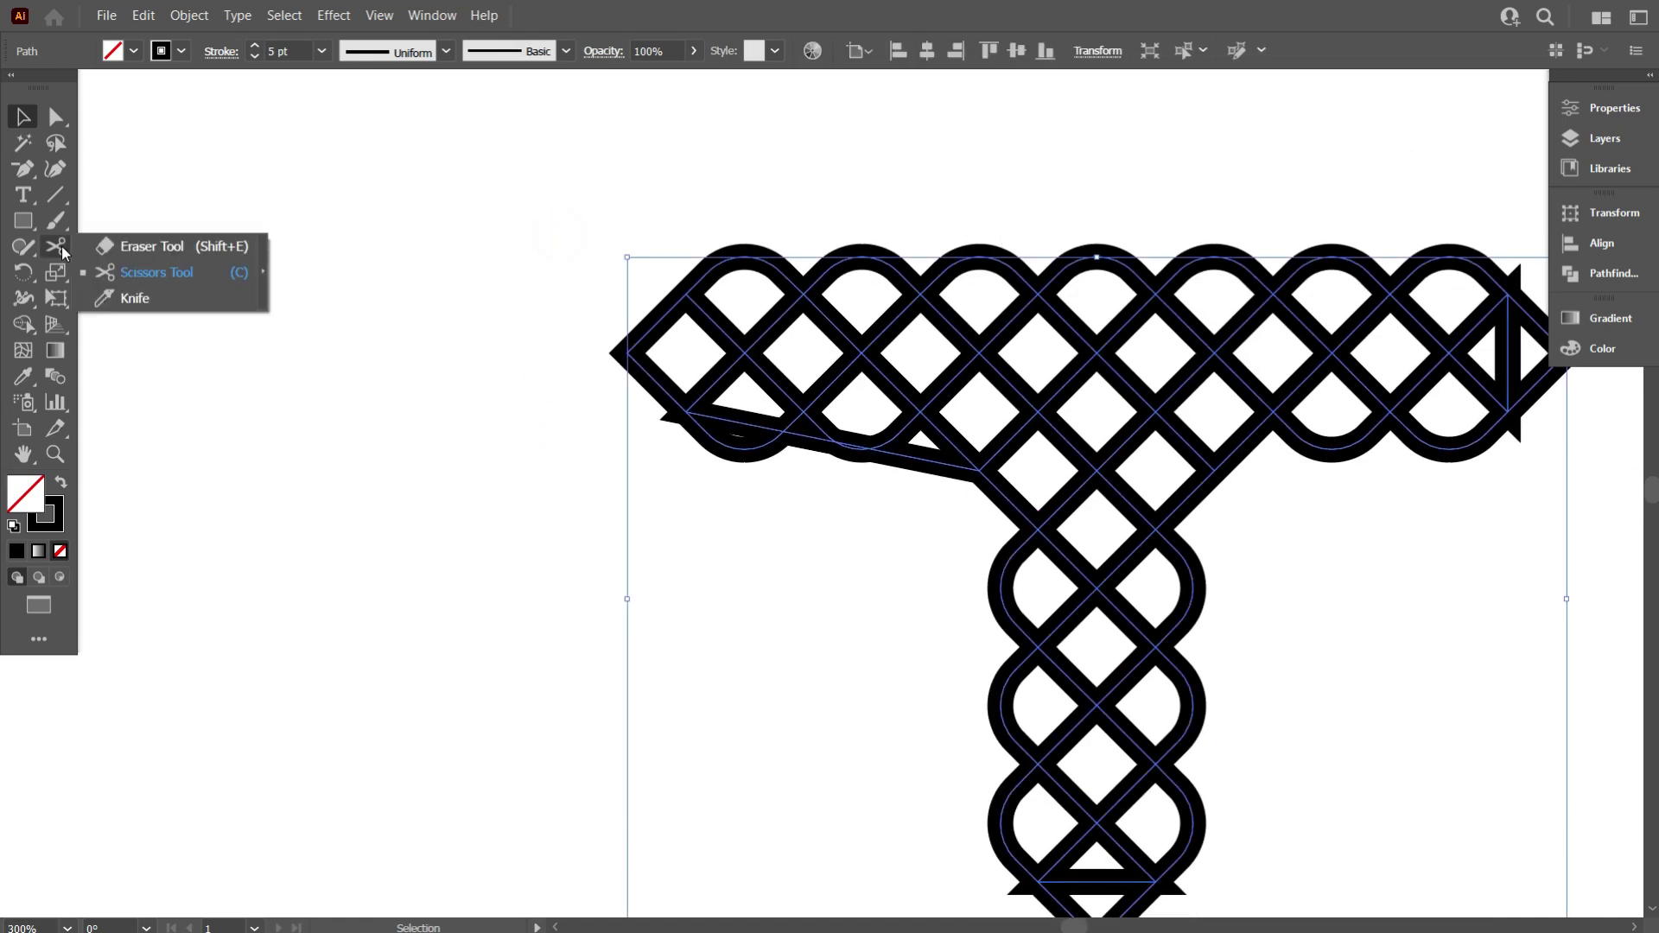
{"action": "left_click", "coordinate": [156, 272]}
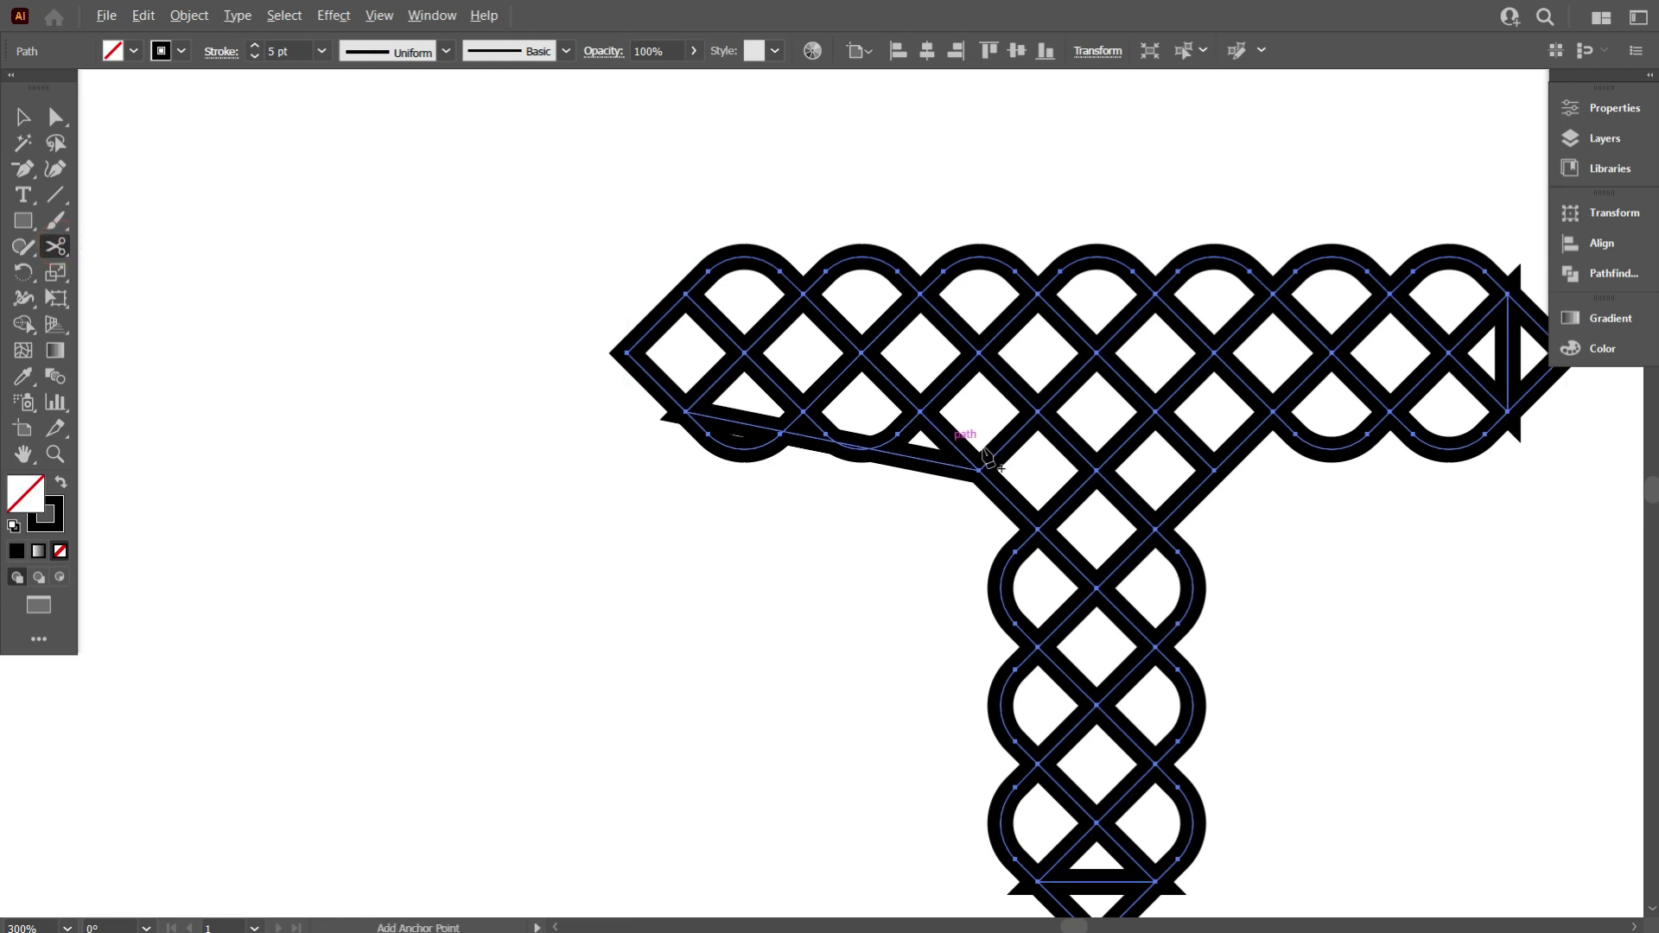
{"action": "scroll", "coordinate": [985, 471], "scroll_direction": "up", "scroll_amount": 5}
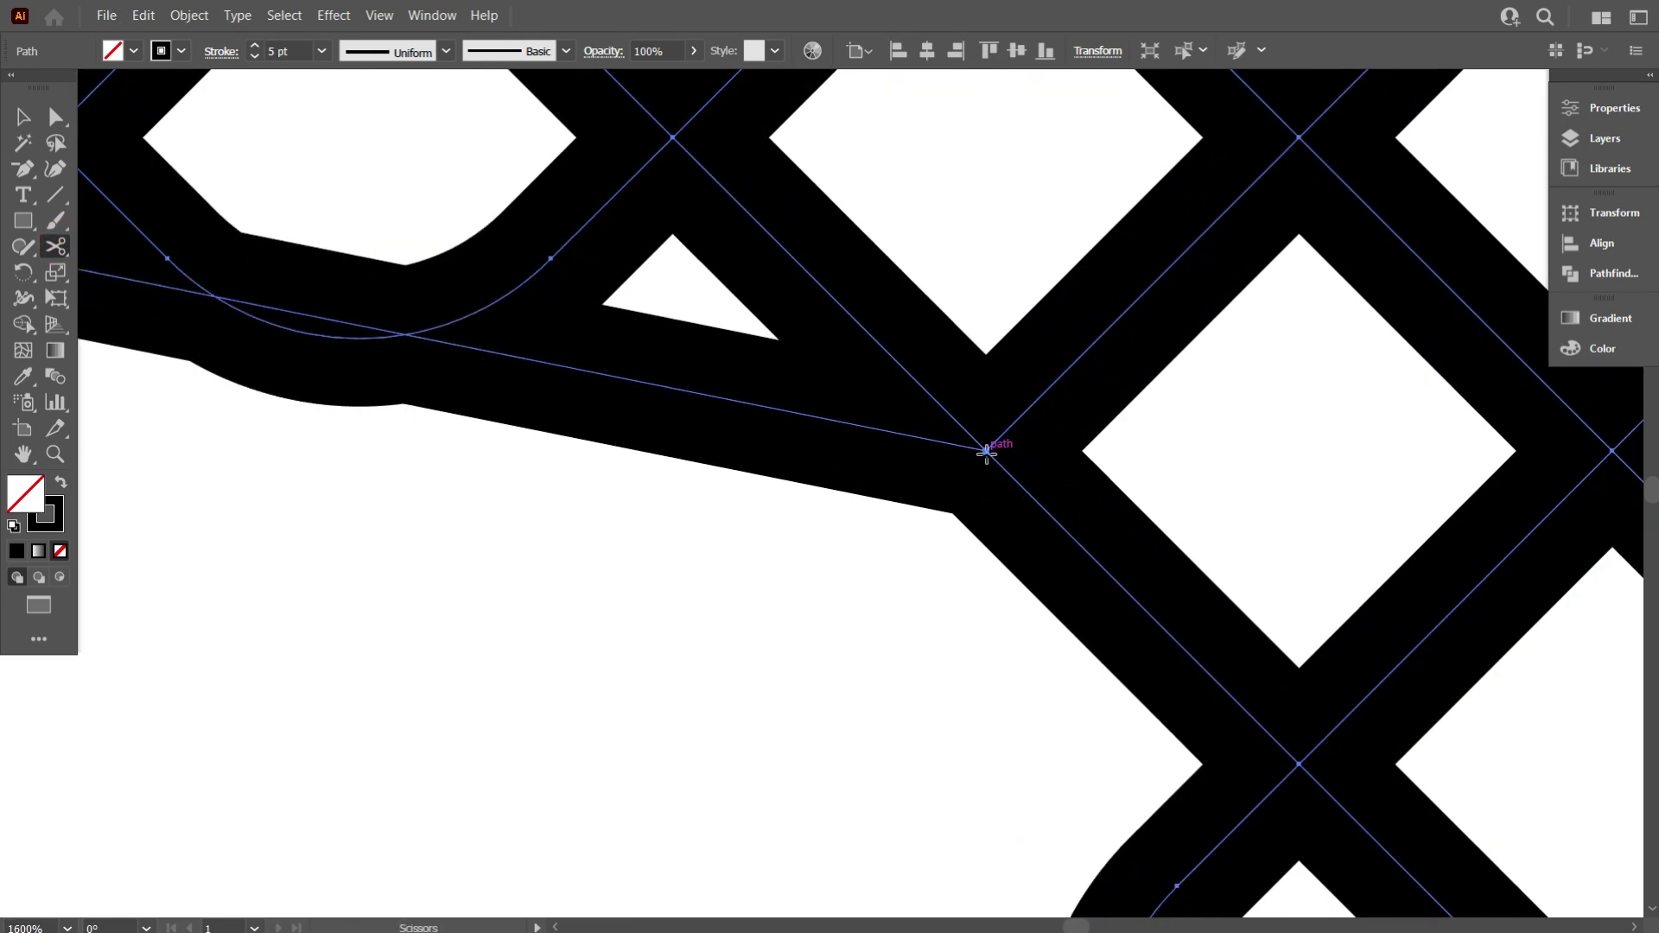
{"action": "left_click", "coordinate": [986, 451]}
{"action": "scroll", "coordinate": [978, 459], "scroll_direction": "down", "scroll_amount": 2}
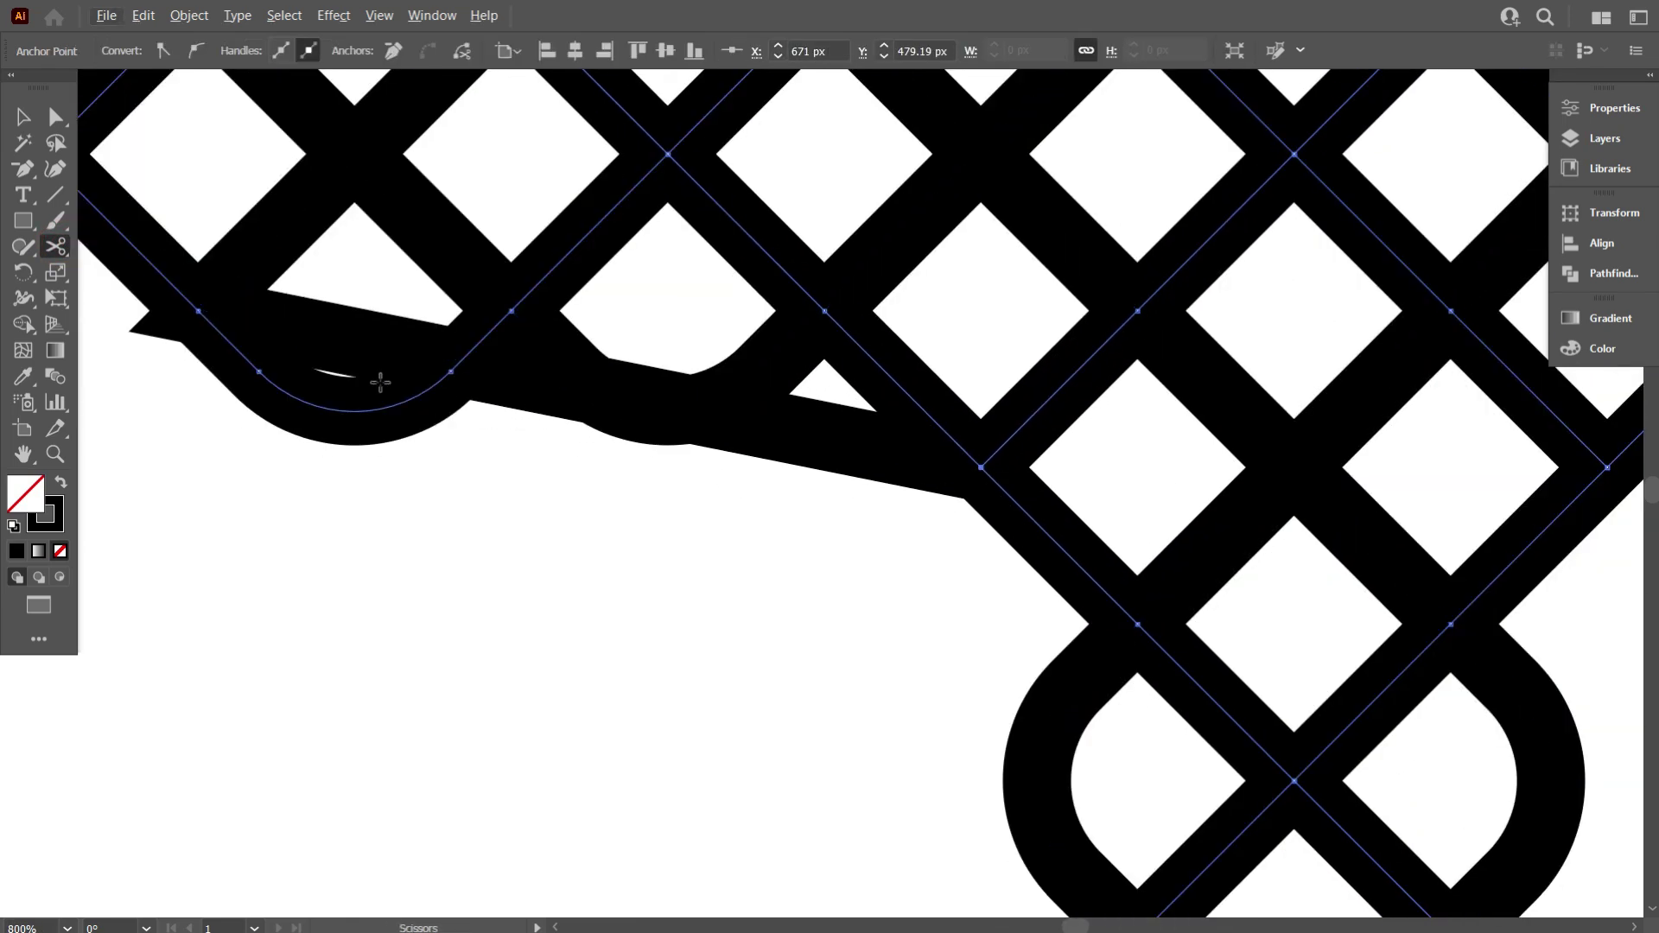
{"action": "left_click", "coordinate": [198, 309]}
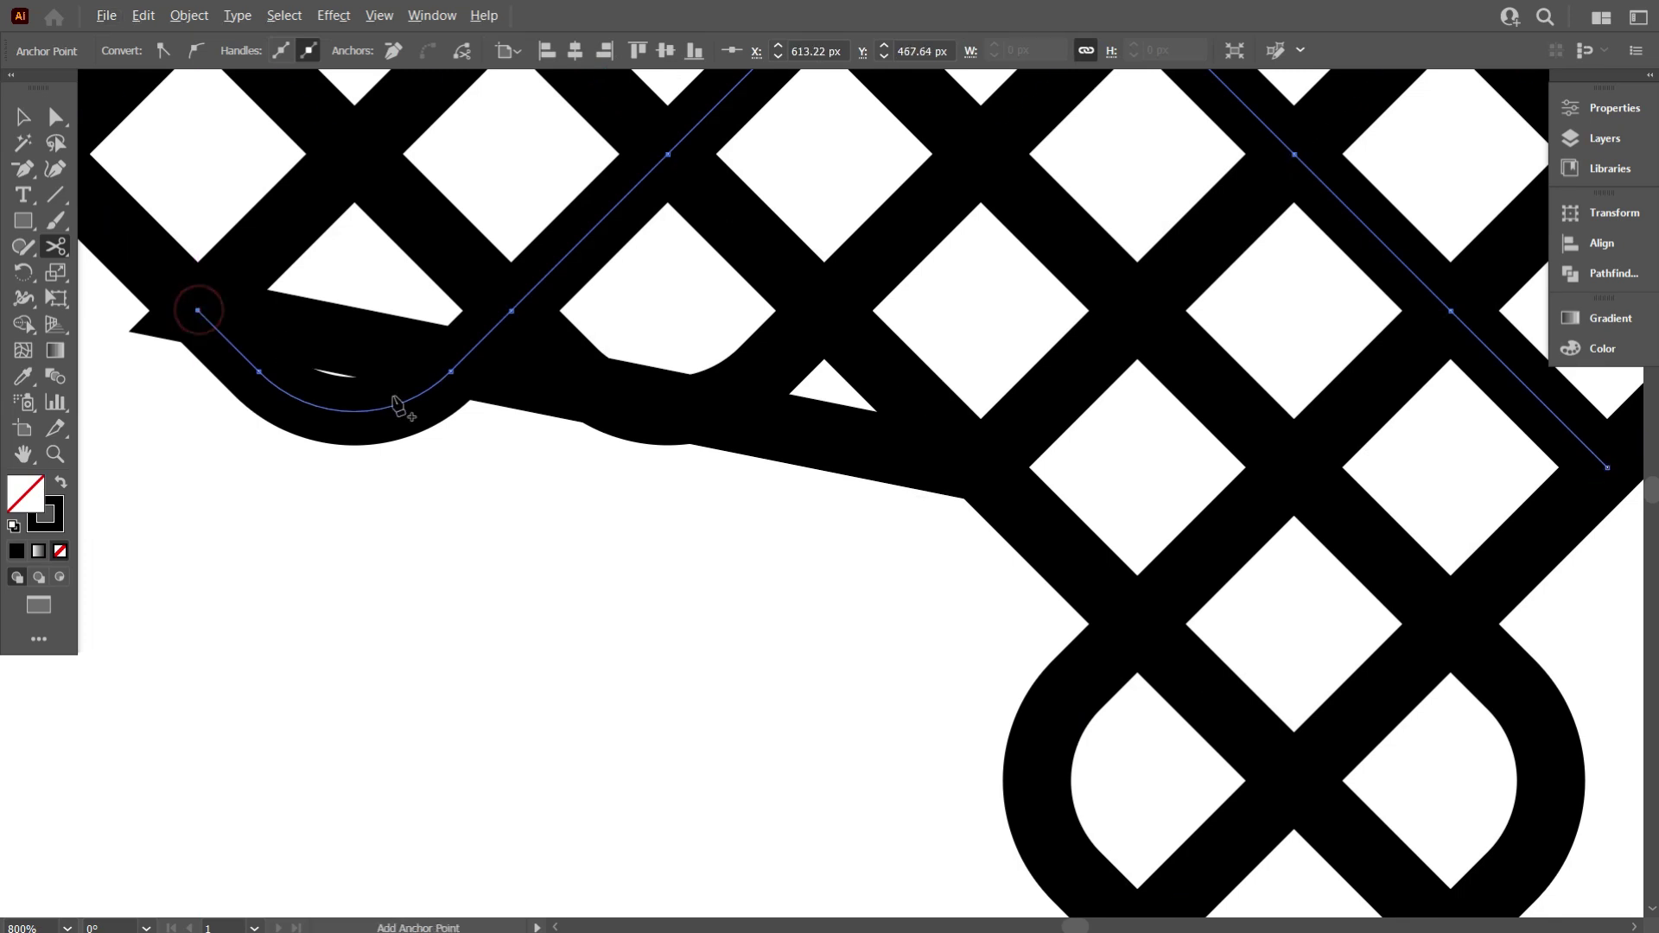
Try moving the slanted stray line downward off the lattice, and undo the move
{"action": "scroll", "coordinate": [401, 393], "scroll_direction": "down", "scroll_amount": 2}
{"action": "left_click", "coordinate": [24, 117]}
{"action": "left_click", "coordinate": [278, 459]}
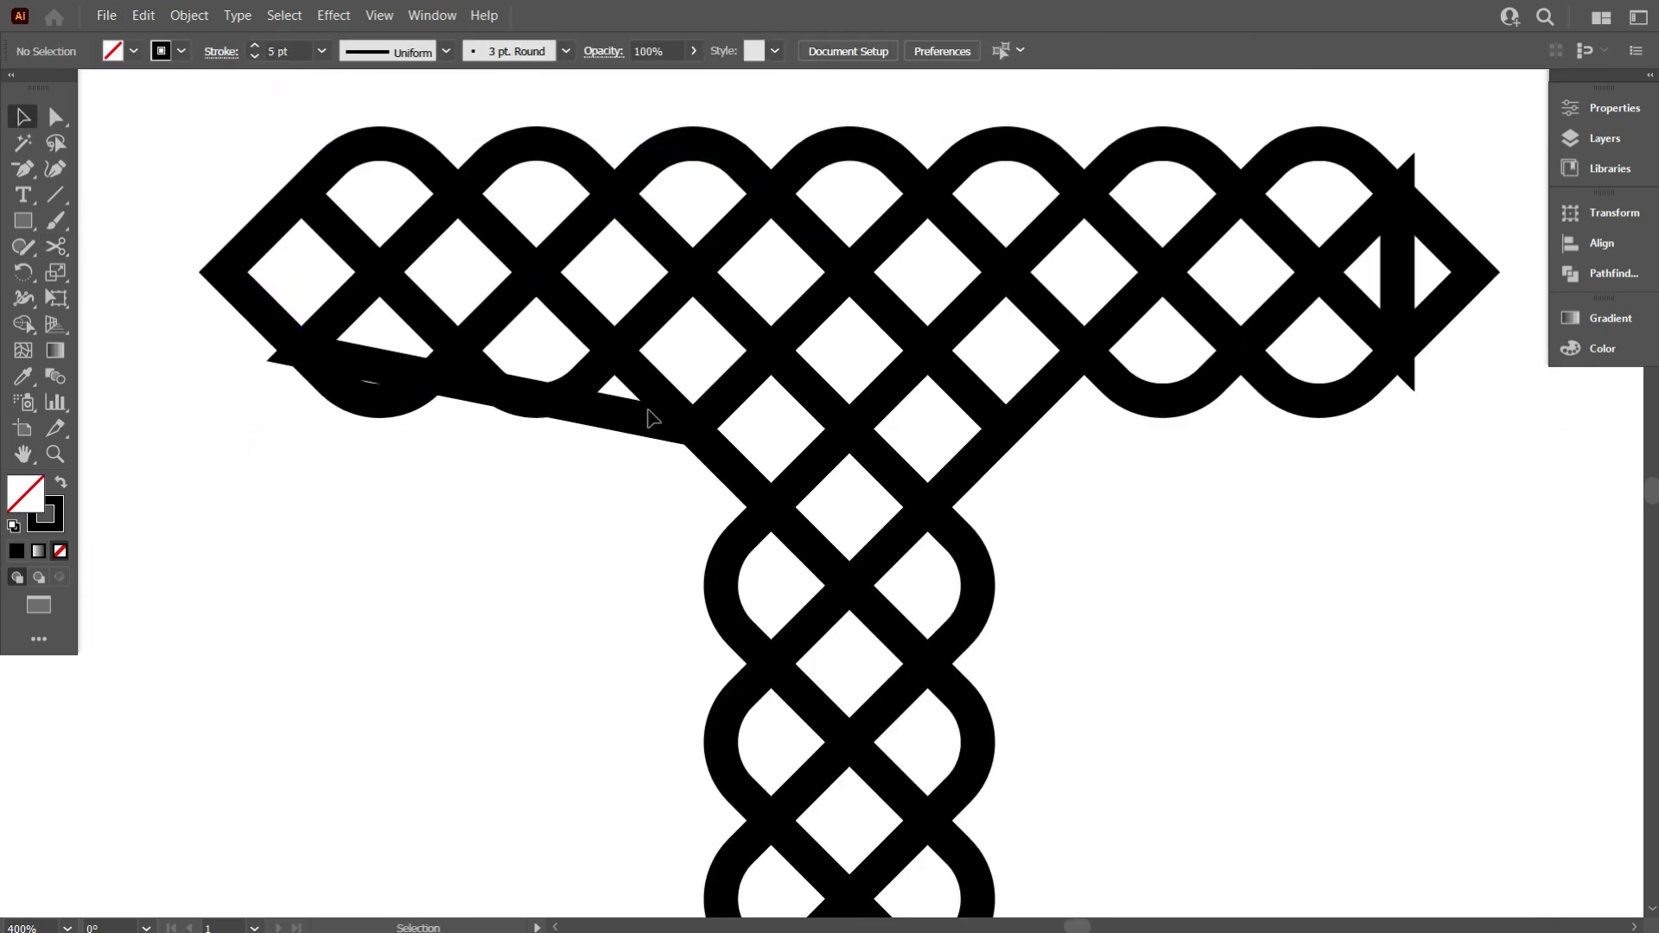
{"action": "left_click", "coordinate": [638, 421]}
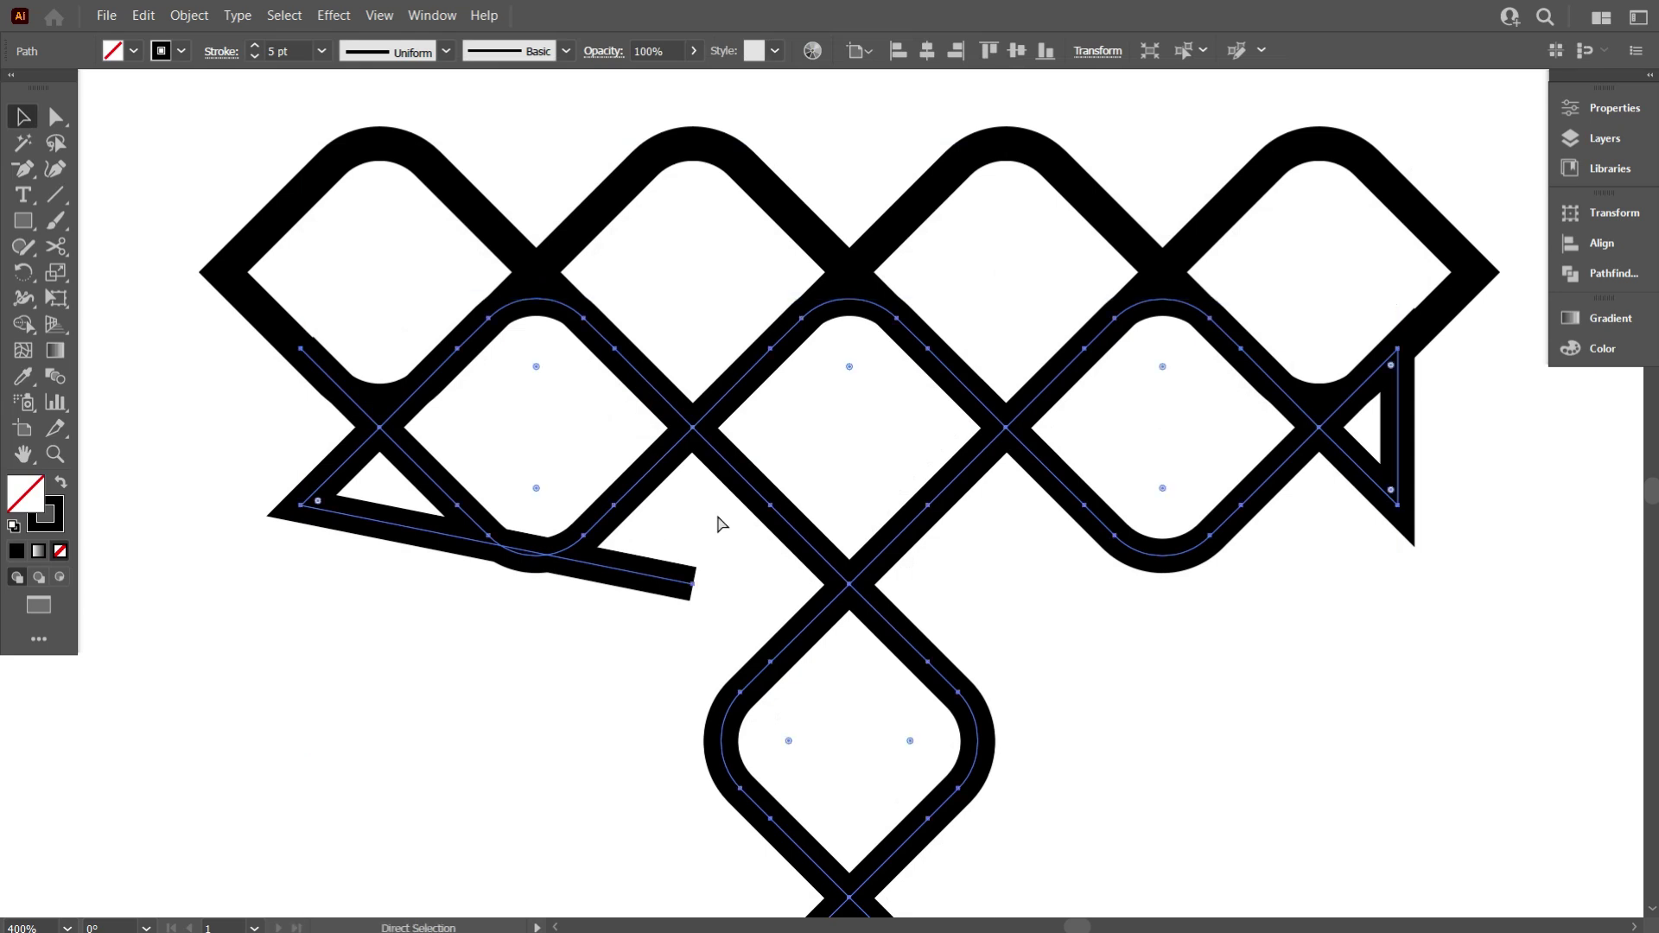
{"action": "left_click", "coordinate": [561, 583]}
{"action": "scroll", "coordinate": [584, 545], "scroll_direction": "down", "scroll_amount": 3}
{"action": "scroll", "coordinate": [557, 494], "scroll_direction": "up", "scroll_amount": 3}
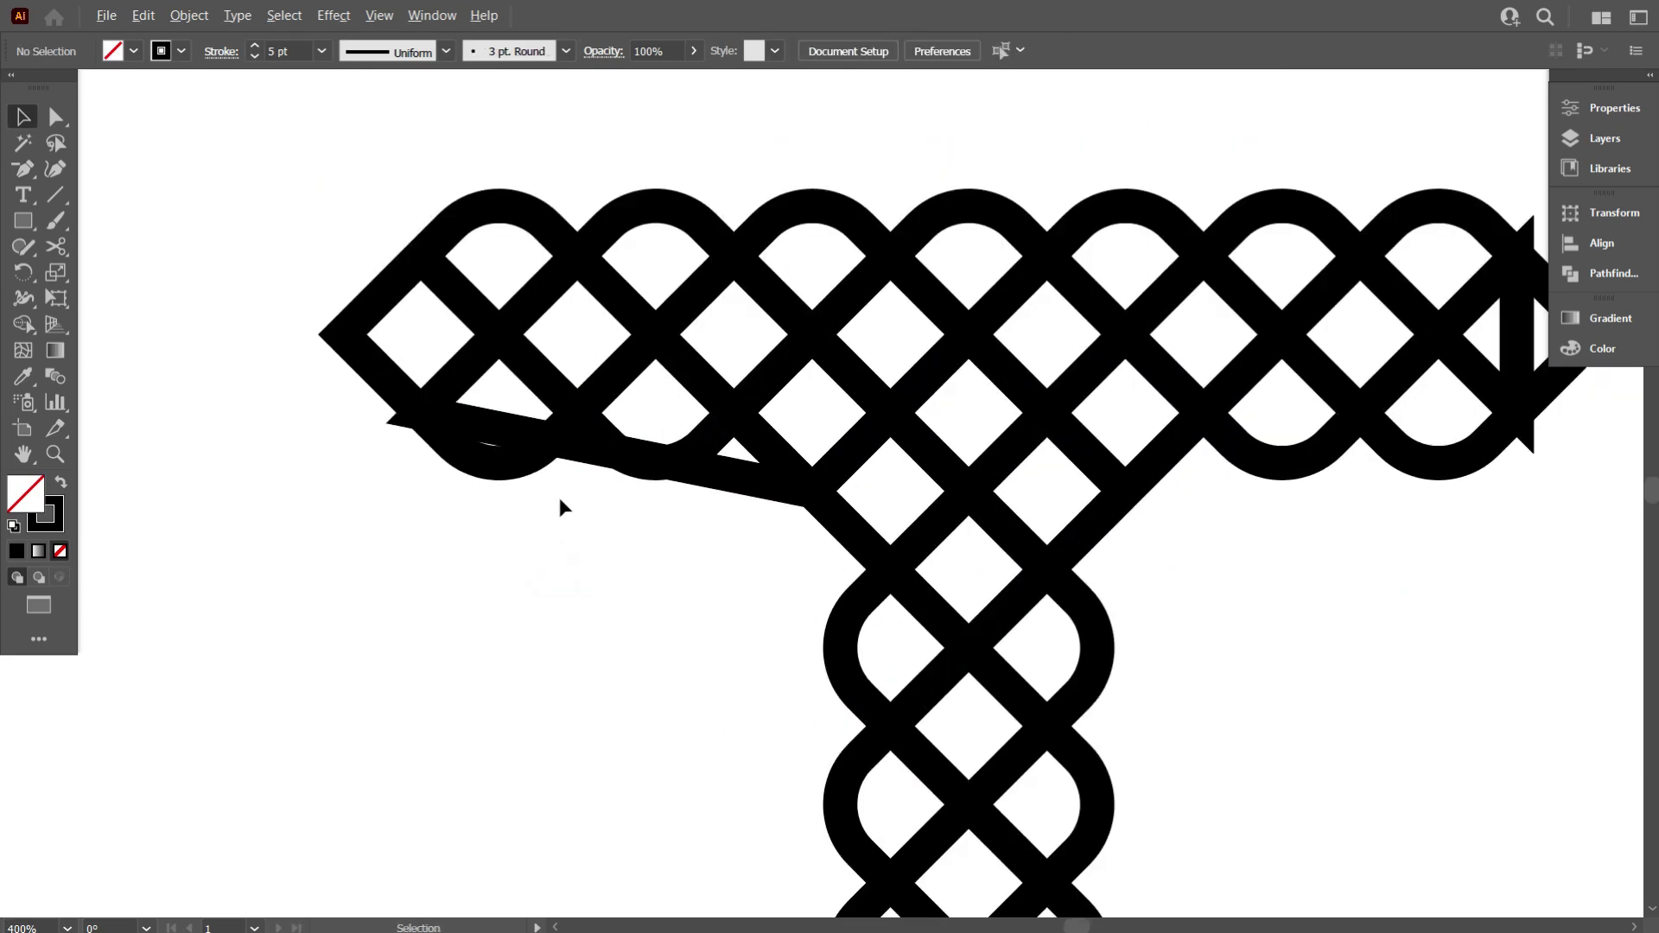
Select the path containing the slanted stray line and cut it with Scissors at the line's left end anchor
{"action": "left_click", "coordinate": [501, 439]}
{"action": "scroll", "coordinate": [497, 439], "scroll_direction": "up", "scroll_amount": 2}
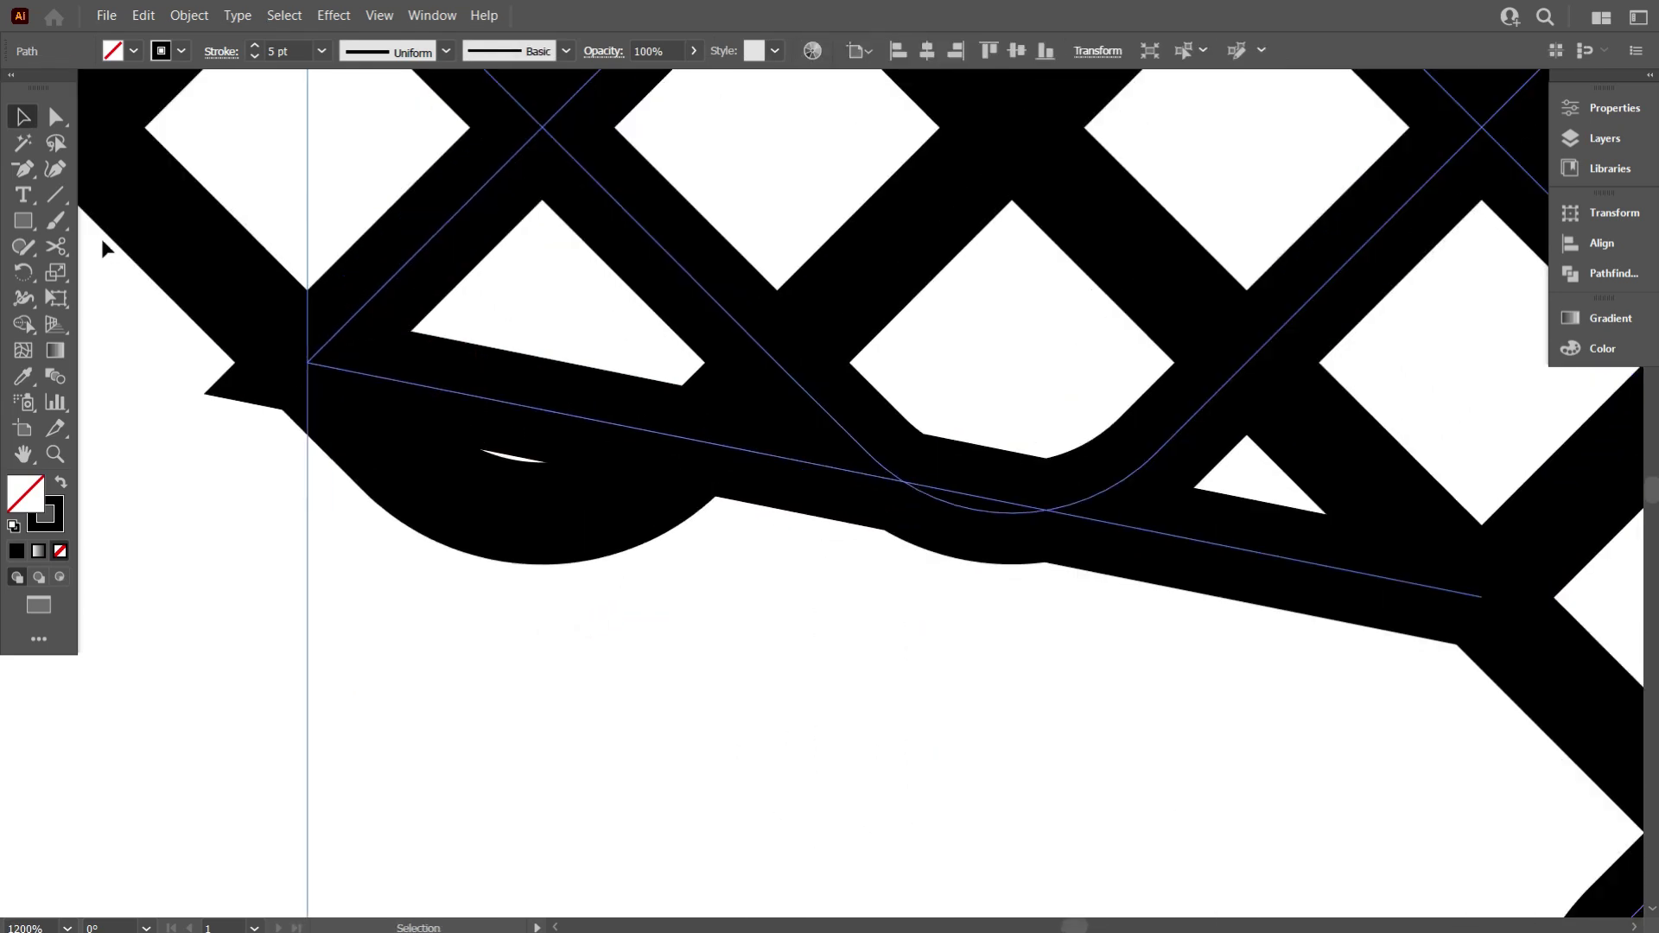
{"action": "left_click", "coordinate": [54, 246]}
{"action": "scroll", "coordinate": [320, 382], "scroll_direction": "up", "scroll_amount": 3}
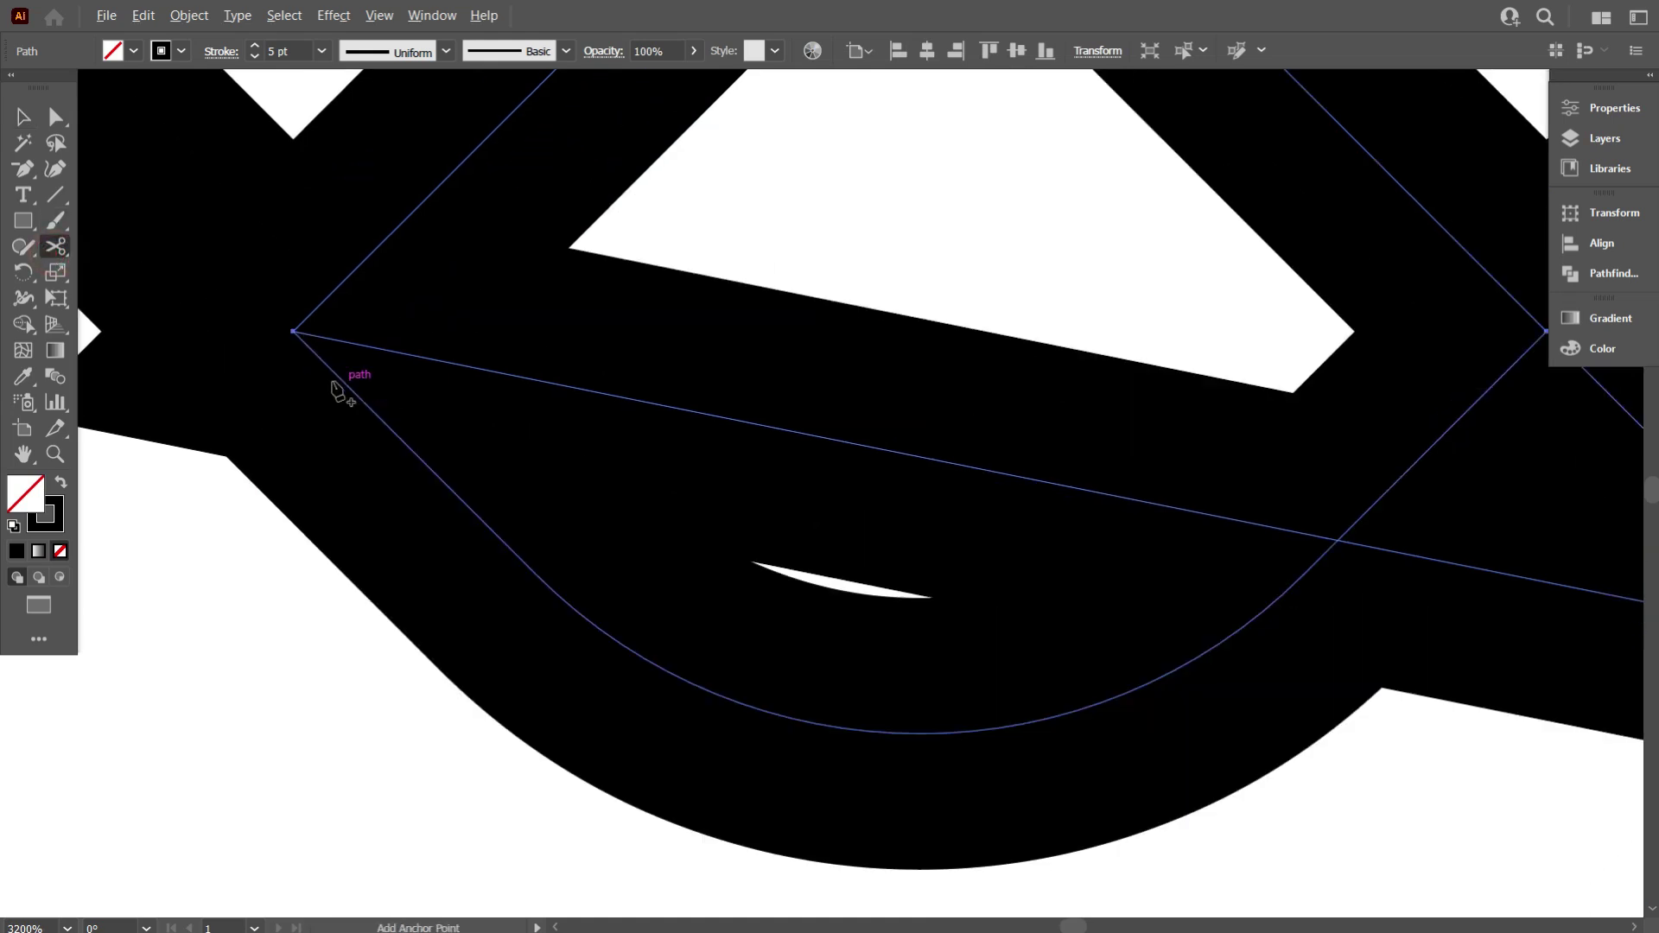
{"action": "left_click", "coordinate": [293, 331]}
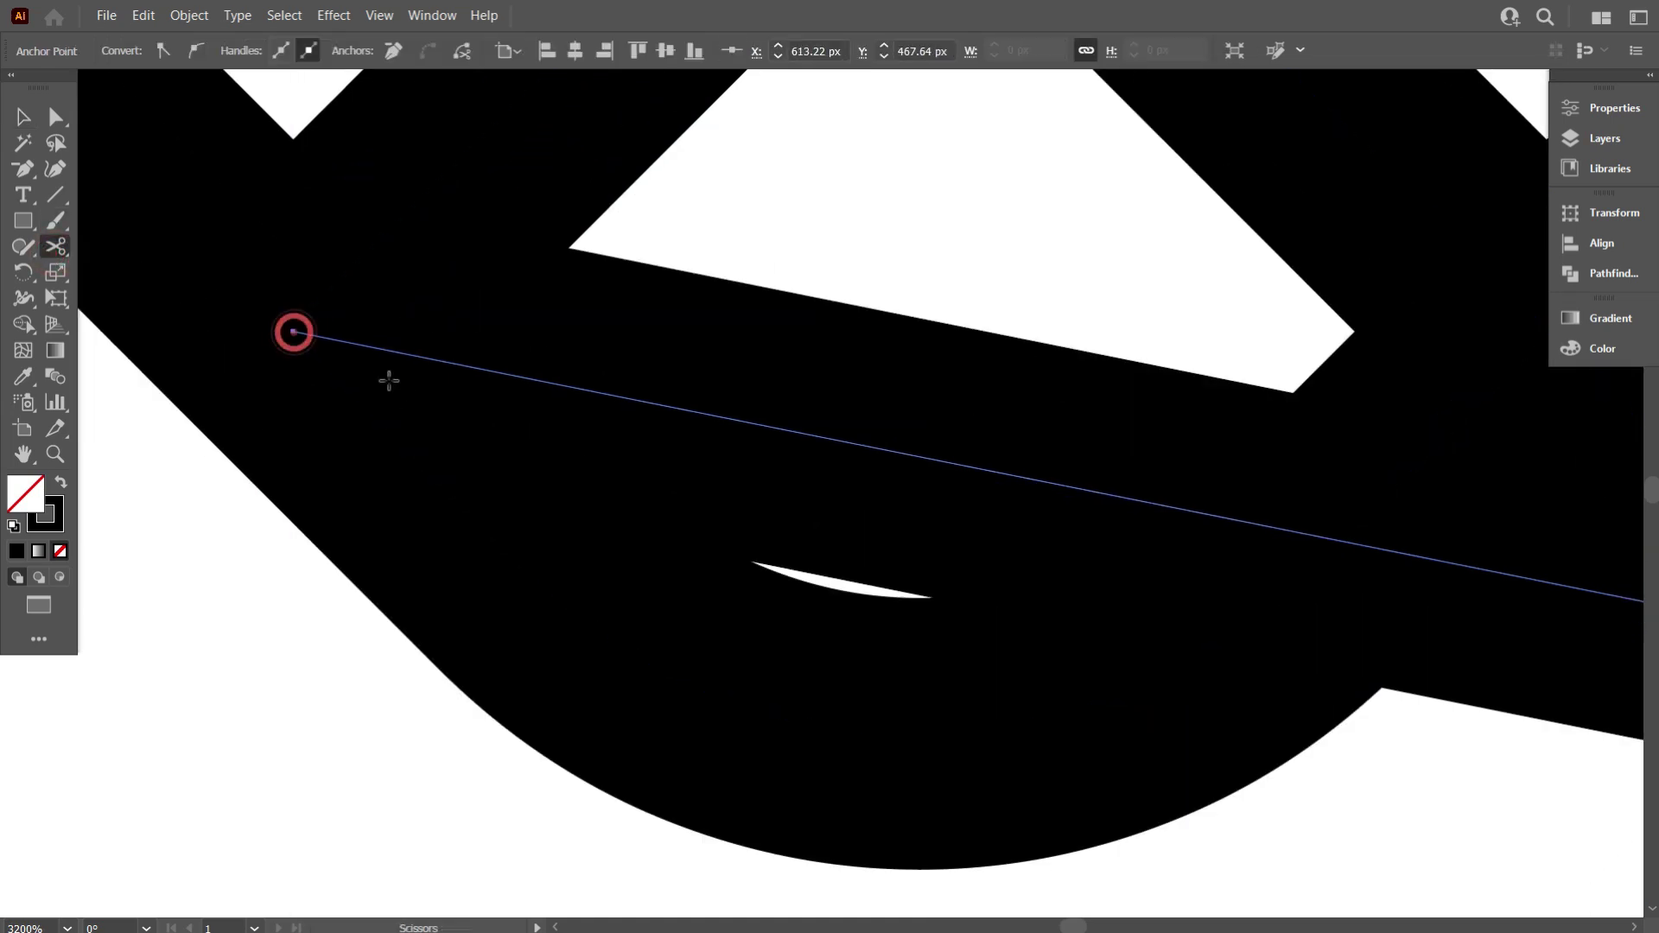
Move the separated slanted line below the crossbar's left arm and delete it
{"action": "scroll", "coordinate": [386, 378], "scroll_direction": "down", "scroll_amount": 7}
{"action": "left_click", "coordinate": [24, 115]}
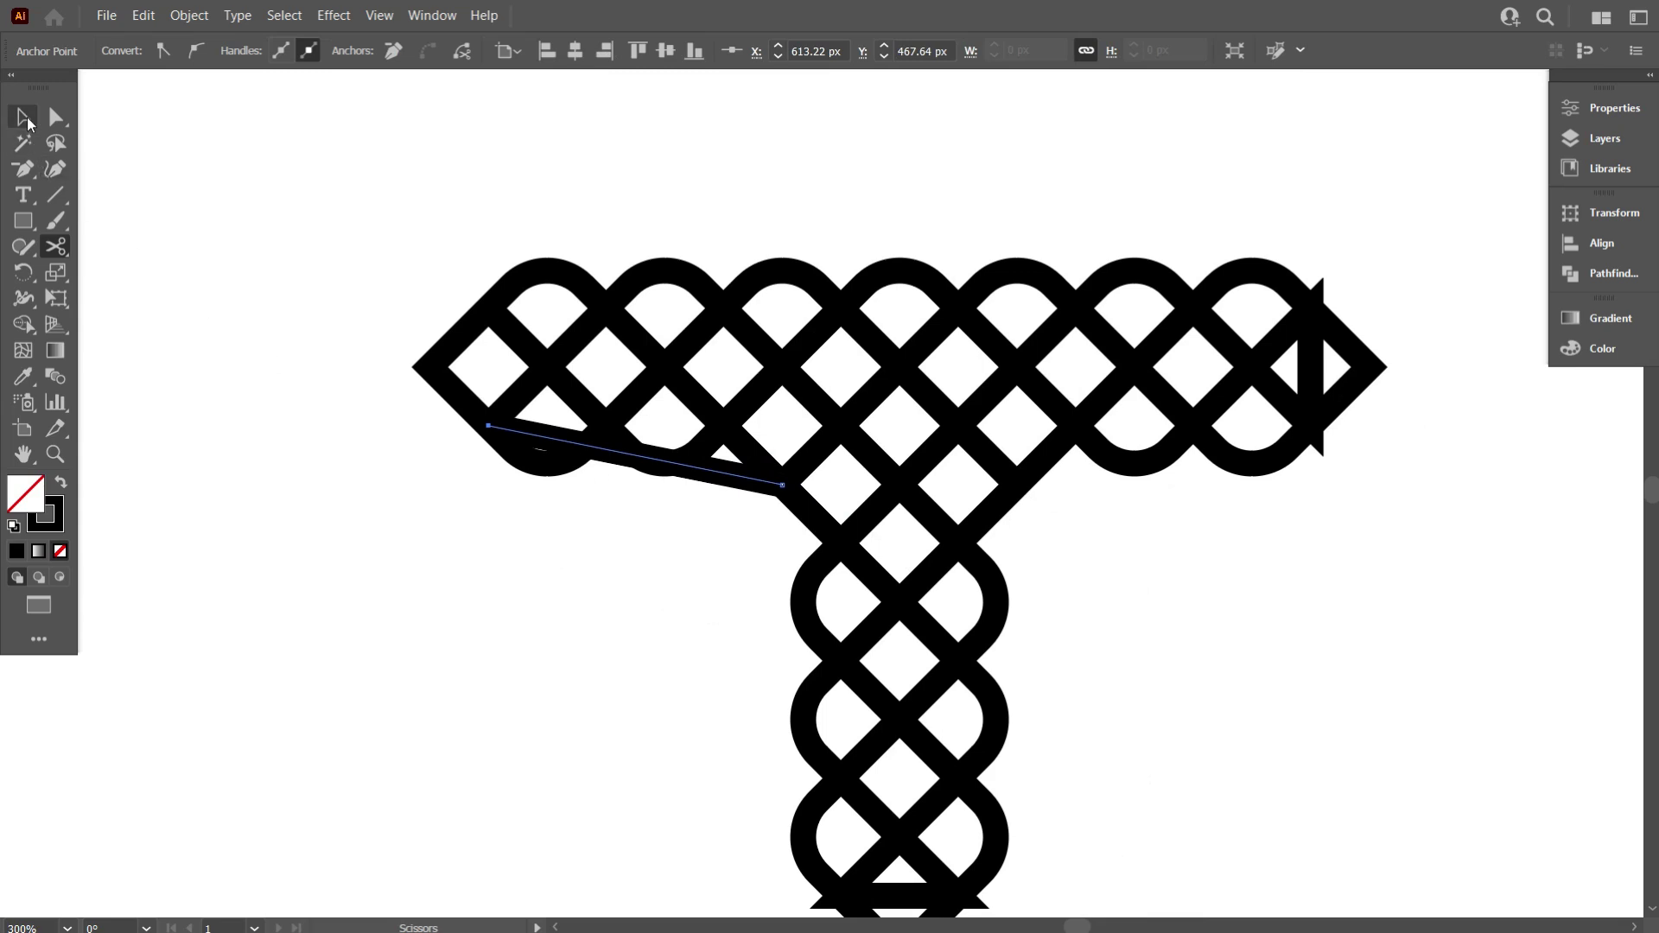
{"action": "left_click", "coordinate": [303, 459]}
{"action": "left_click", "coordinate": [667, 467]}
{"action": "left_click_drag", "start_coordinate": [705, 472], "coordinate": [690, 636]}
{"action": "scroll", "coordinate": [569, 612], "scroll_direction": "down", "scroll_amount": 1}
{"action": "key", "text": "Delete"}
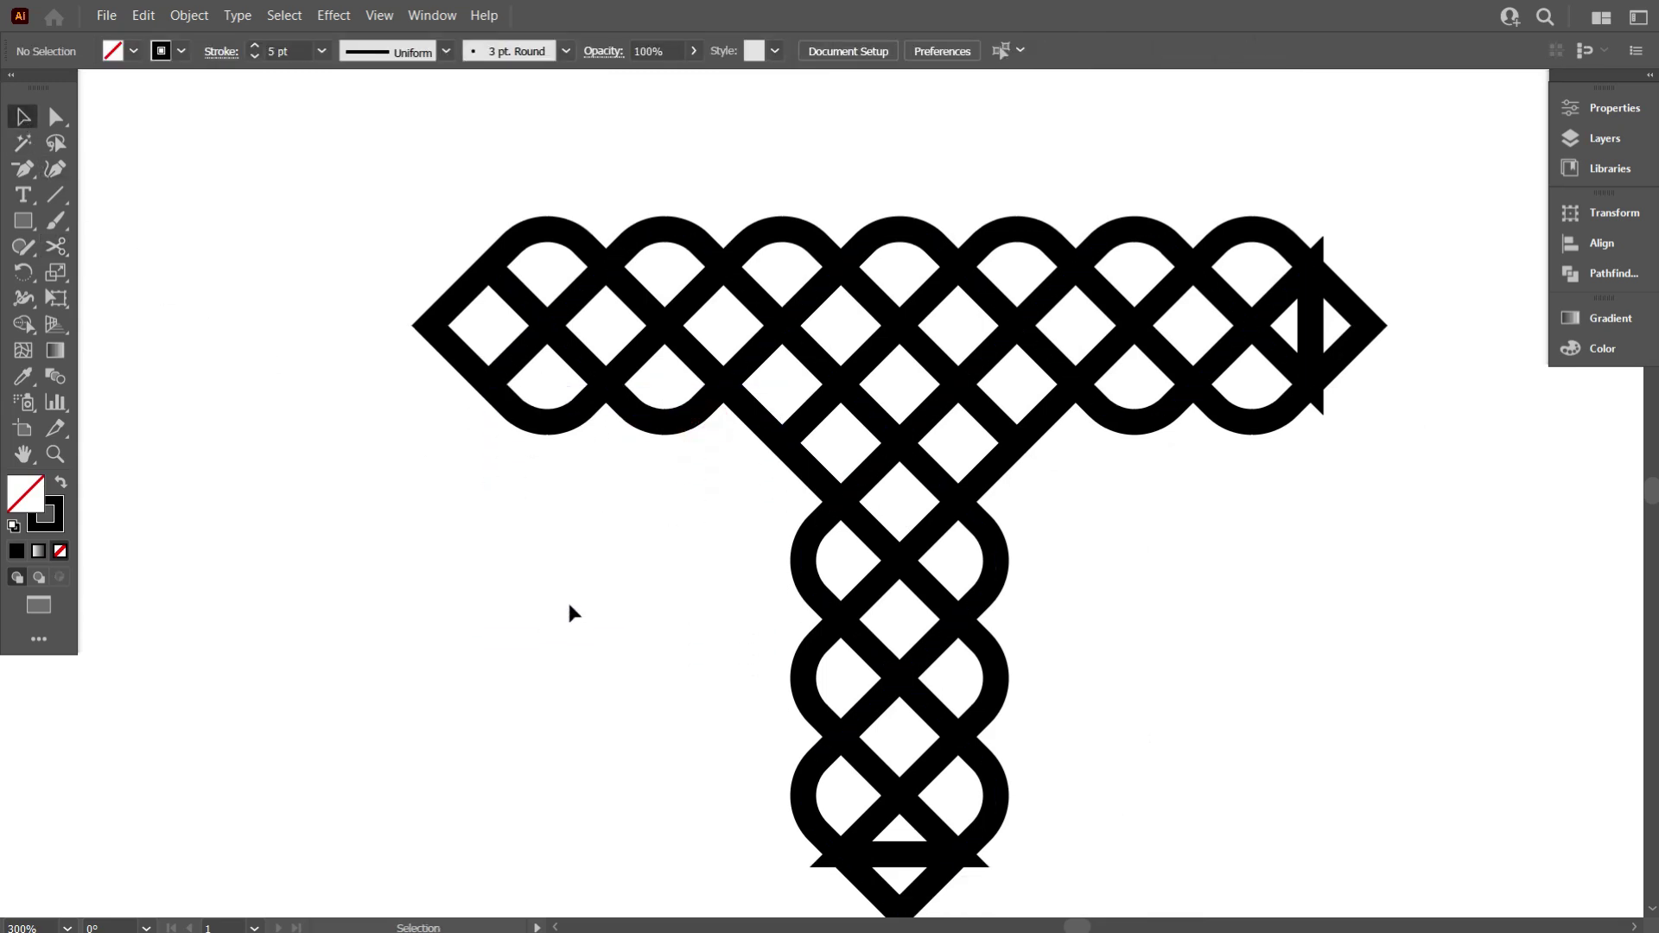
Select the path containing the vertical stray line at the crossbar's right end and cut it with Scissors at both end anchors of that line
{"action": "scroll", "coordinate": [653, 579], "scroll_direction": "down", "scroll_amount": 2, "text": "alt"}
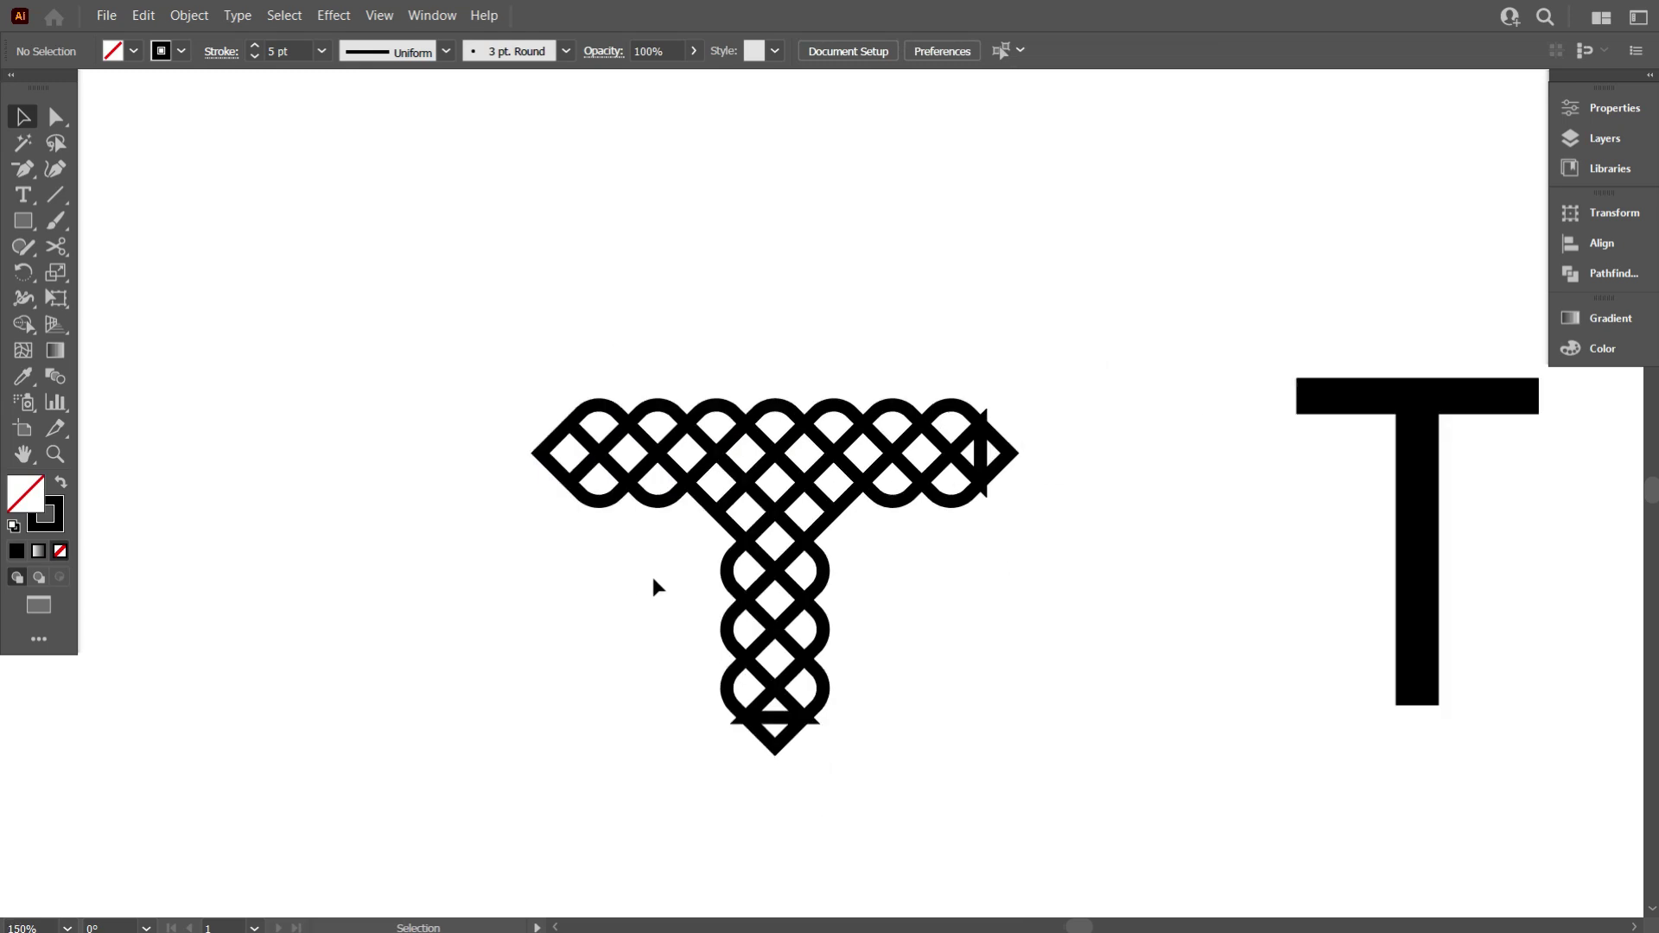
{"action": "scroll", "coordinate": [602, 605], "scroll_direction": "down", "scroll_amount": 1}
{"action": "scroll", "coordinate": [989, 402], "scroll_direction": "up", "scroll_amount": 3, "text": "alt"}
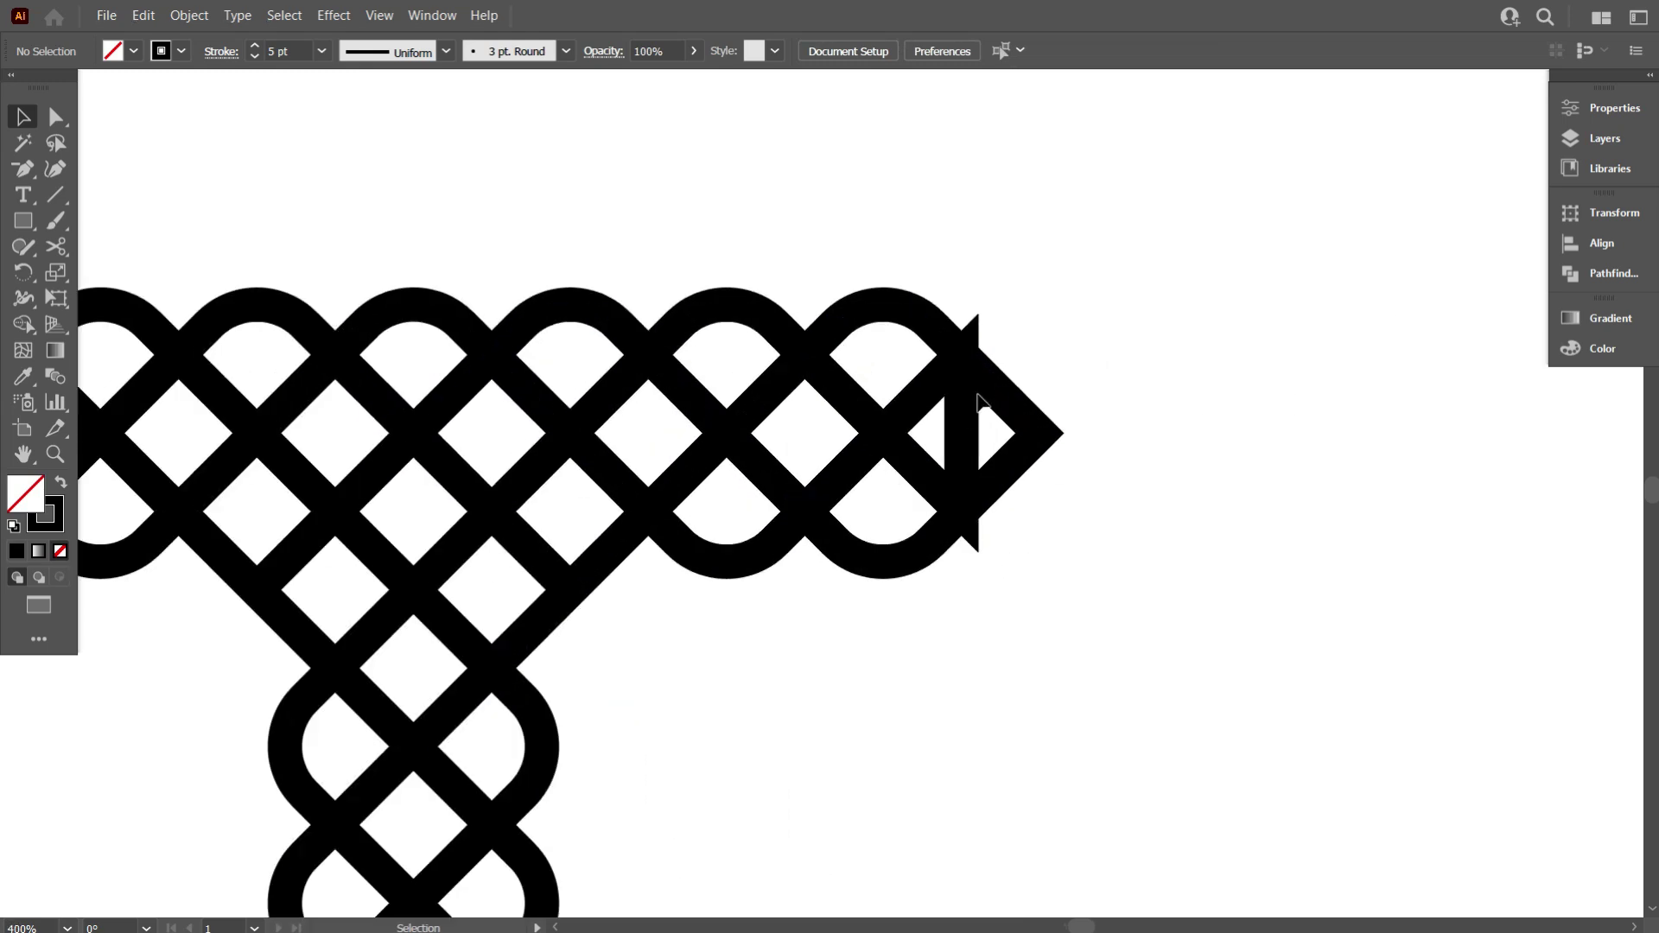
{"action": "left_click_drag", "start_coordinate": [911, 332], "coordinate": [1106, 510]}
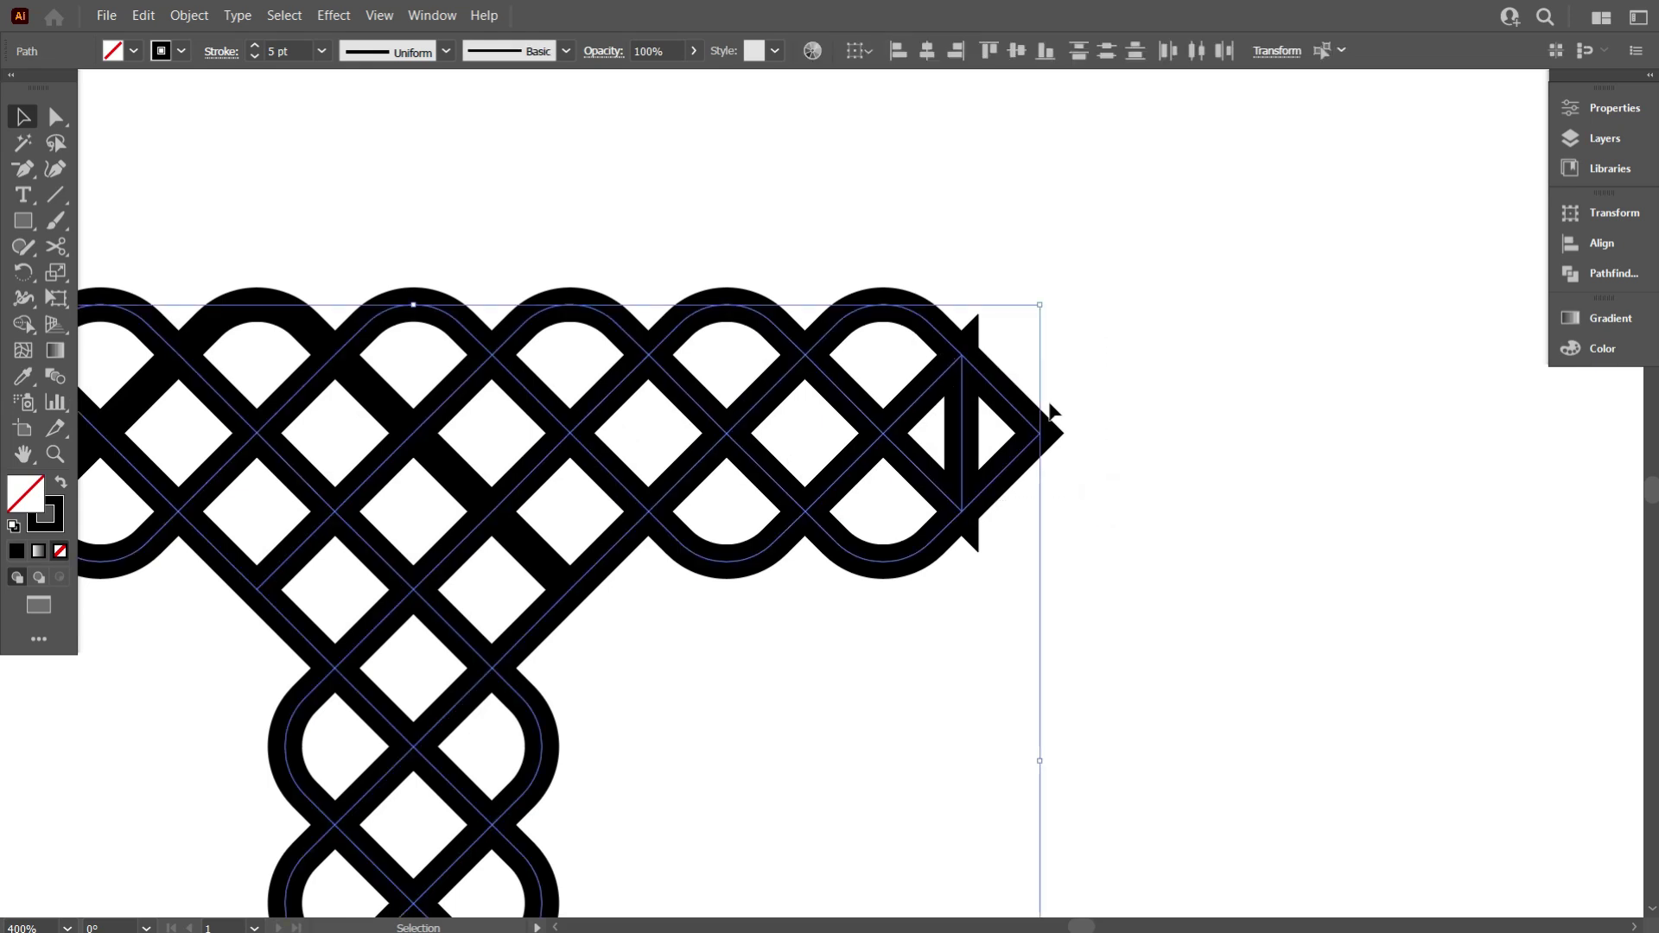
{"action": "scroll", "coordinate": [1050, 391], "scroll_direction": "up", "scroll_amount": 3, "text": "alt"}
{"action": "left_click", "coordinate": [1042, 374]}
{"action": "left_click", "coordinate": [837, 496]}
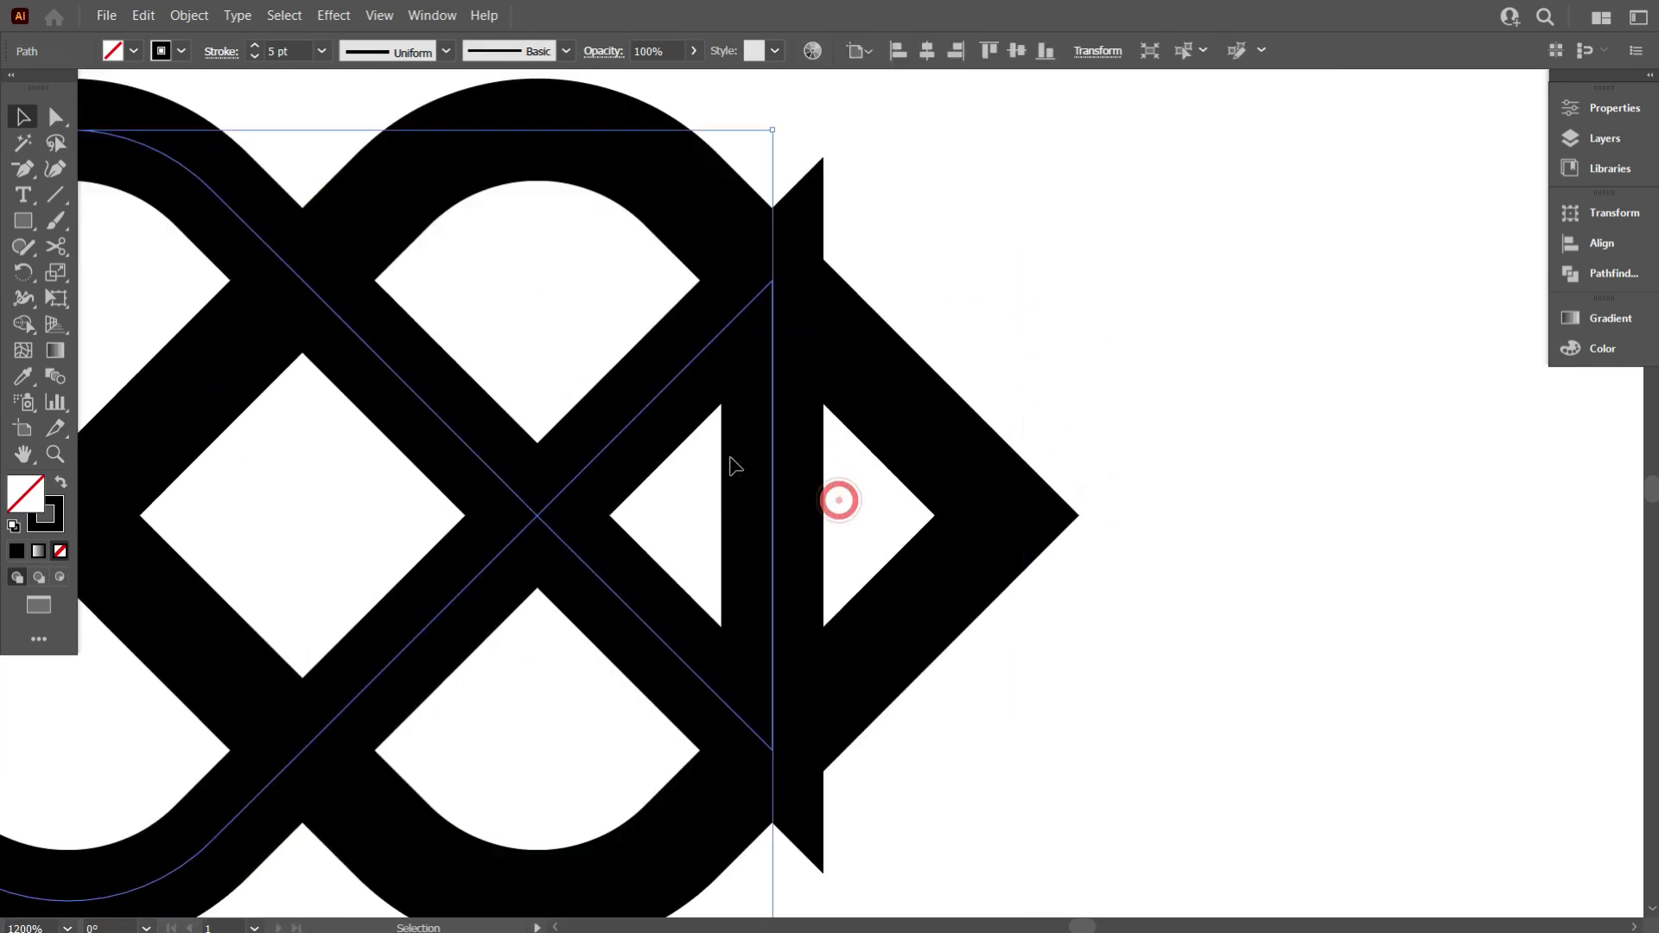
{"action": "left_click", "coordinate": [56, 246]}
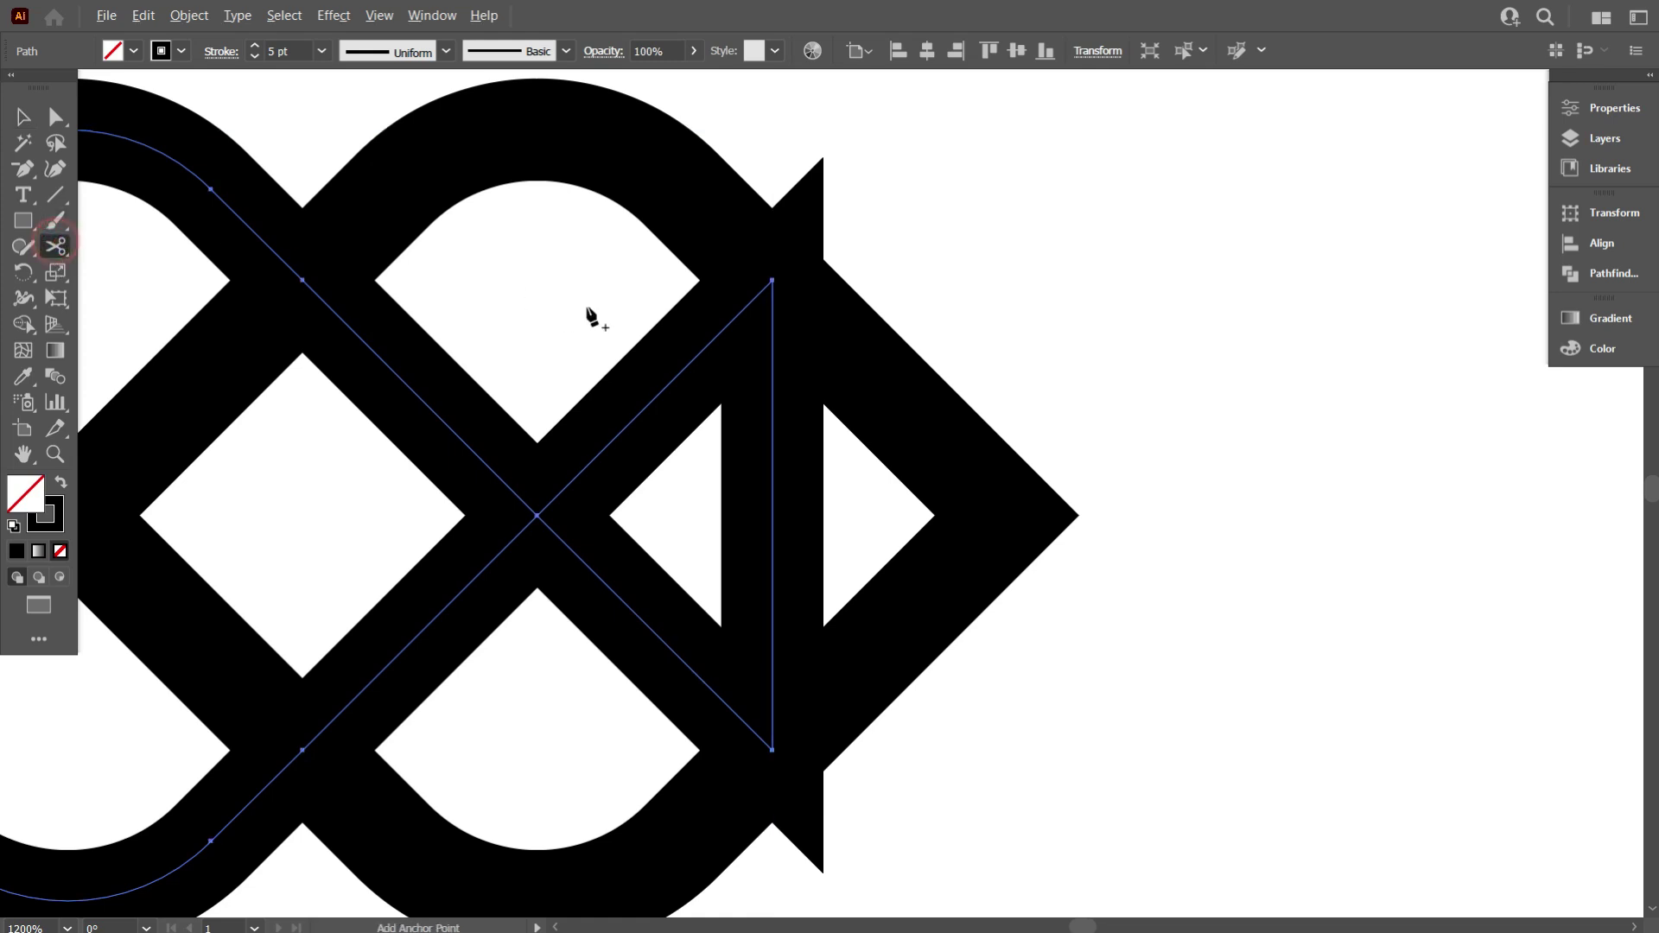
{"action": "scroll", "coordinate": [751, 307], "scroll_direction": "up", "scroll_amount": 1, "text": "alt"}
{"action": "scroll", "coordinate": [751, 307], "scroll_direction": "down", "scroll_amount": 1}
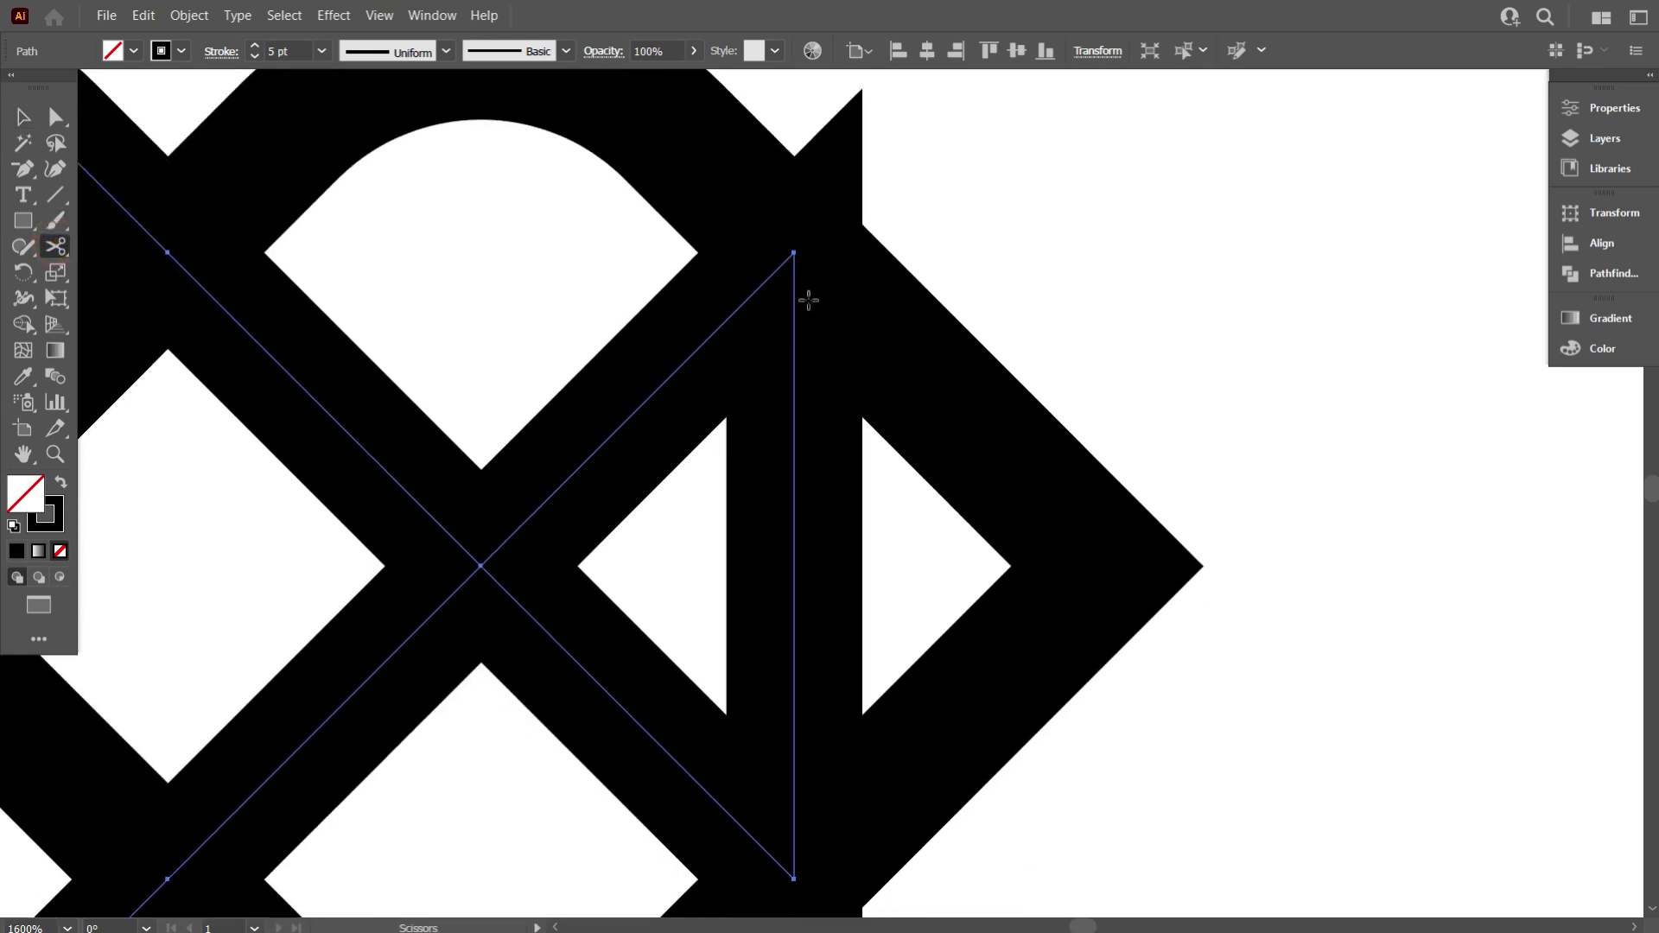
{"action": "left_click", "coordinate": [793, 250]}
{"action": "scroll", "coordinate": [788, 252], "scroll_direction": "down", "scroll_amount": 3}
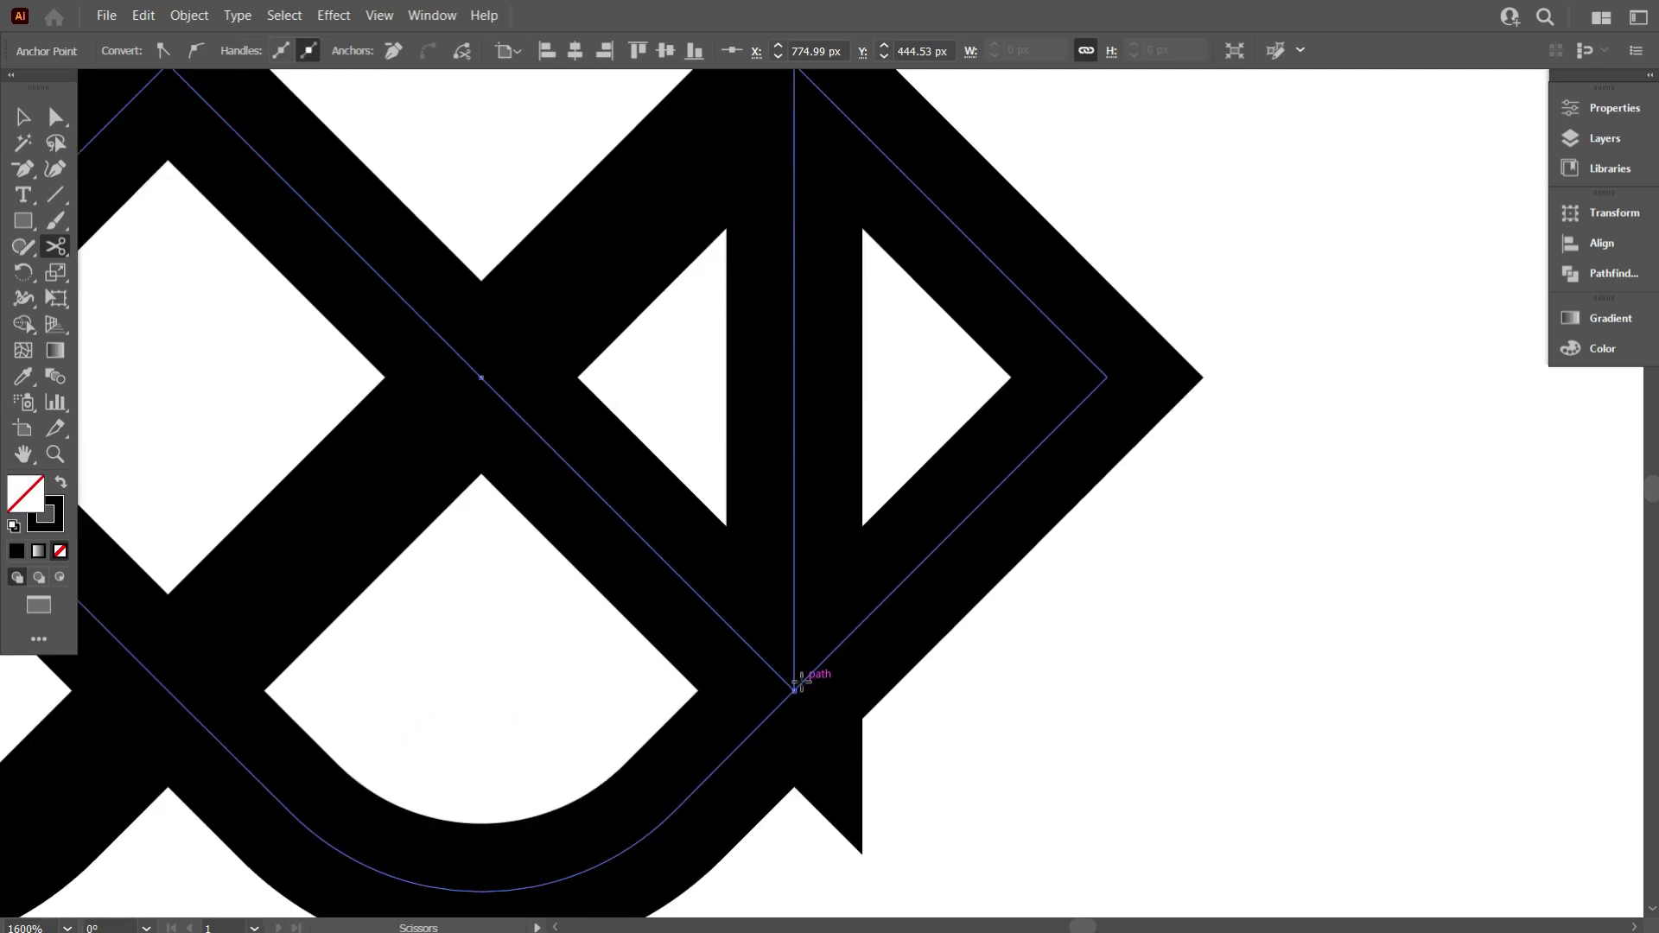
{"action": "left_click", "coordinate": [793, 687]}
{"action": "scroll", "coordinate": [852, 677], "scroll_direction": "down", "scroll_amount": 6}
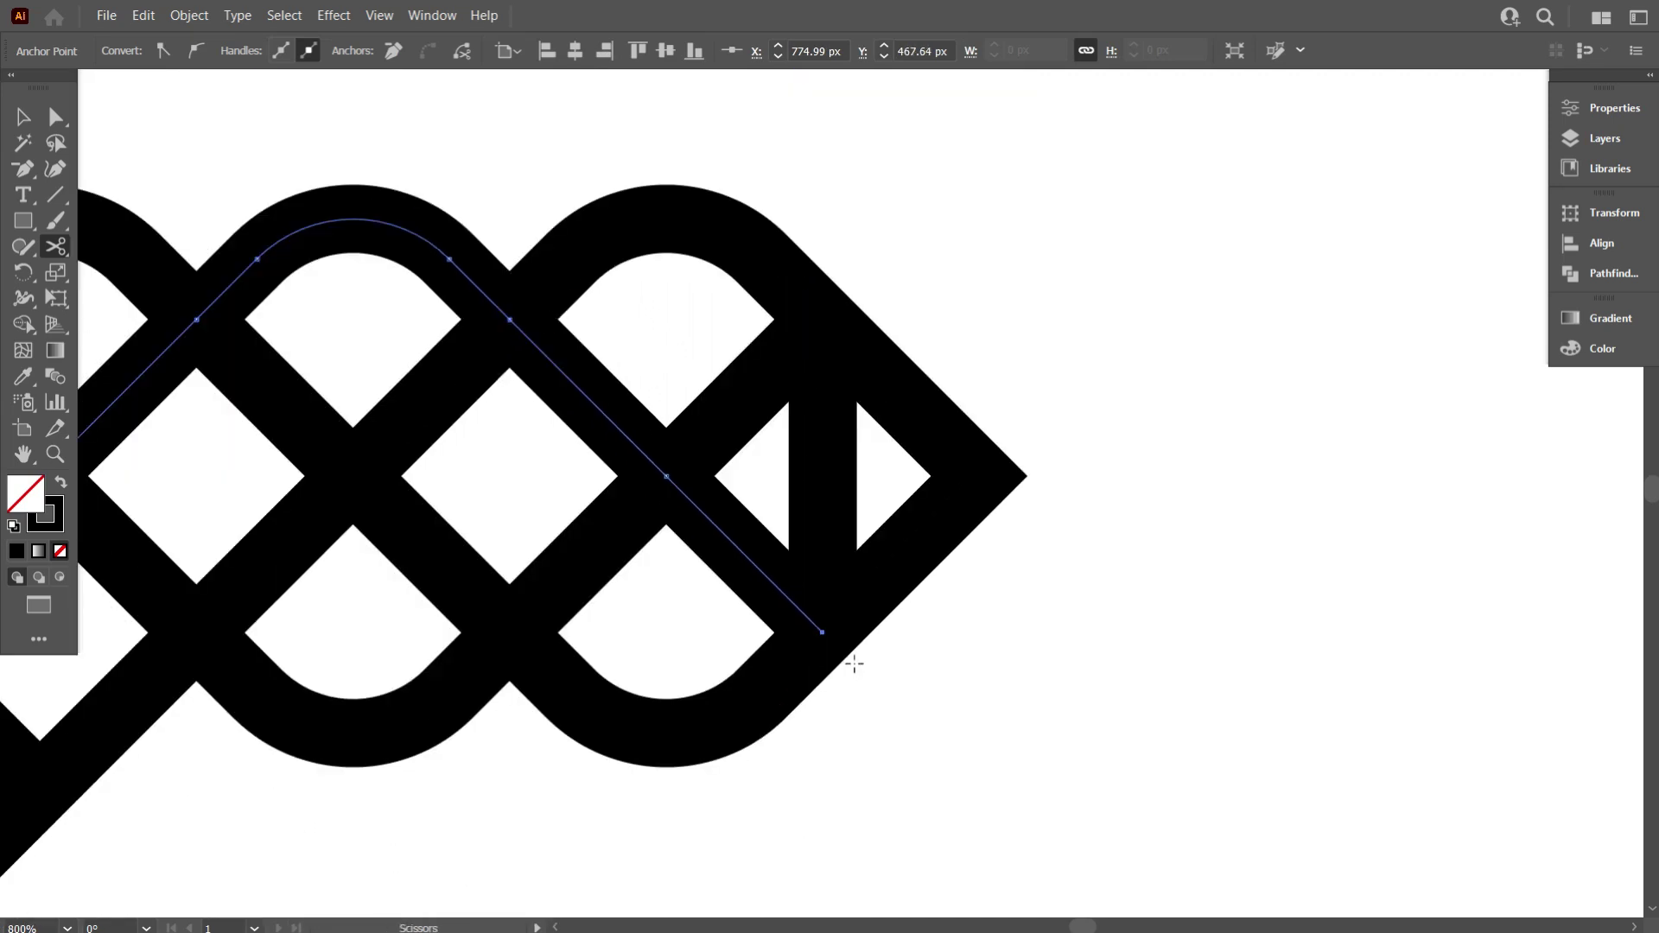
Delete the separated vertical line at the right end of the crossbar
{"action": "scroll", "coordinate": [918, 640], "scroll_direction": "down", "scroll_amount": 1}
{"action": "left_click", "coordinate": [22, 116]}
{"action": "left_click", "coordinate": [358, 118]}
{"action": "scroll", "coordinate": [430, 141], "scroll_direction": "down", "scroll_amount": 1}
{"action": "left_click", "coordinate": [885, 477]}
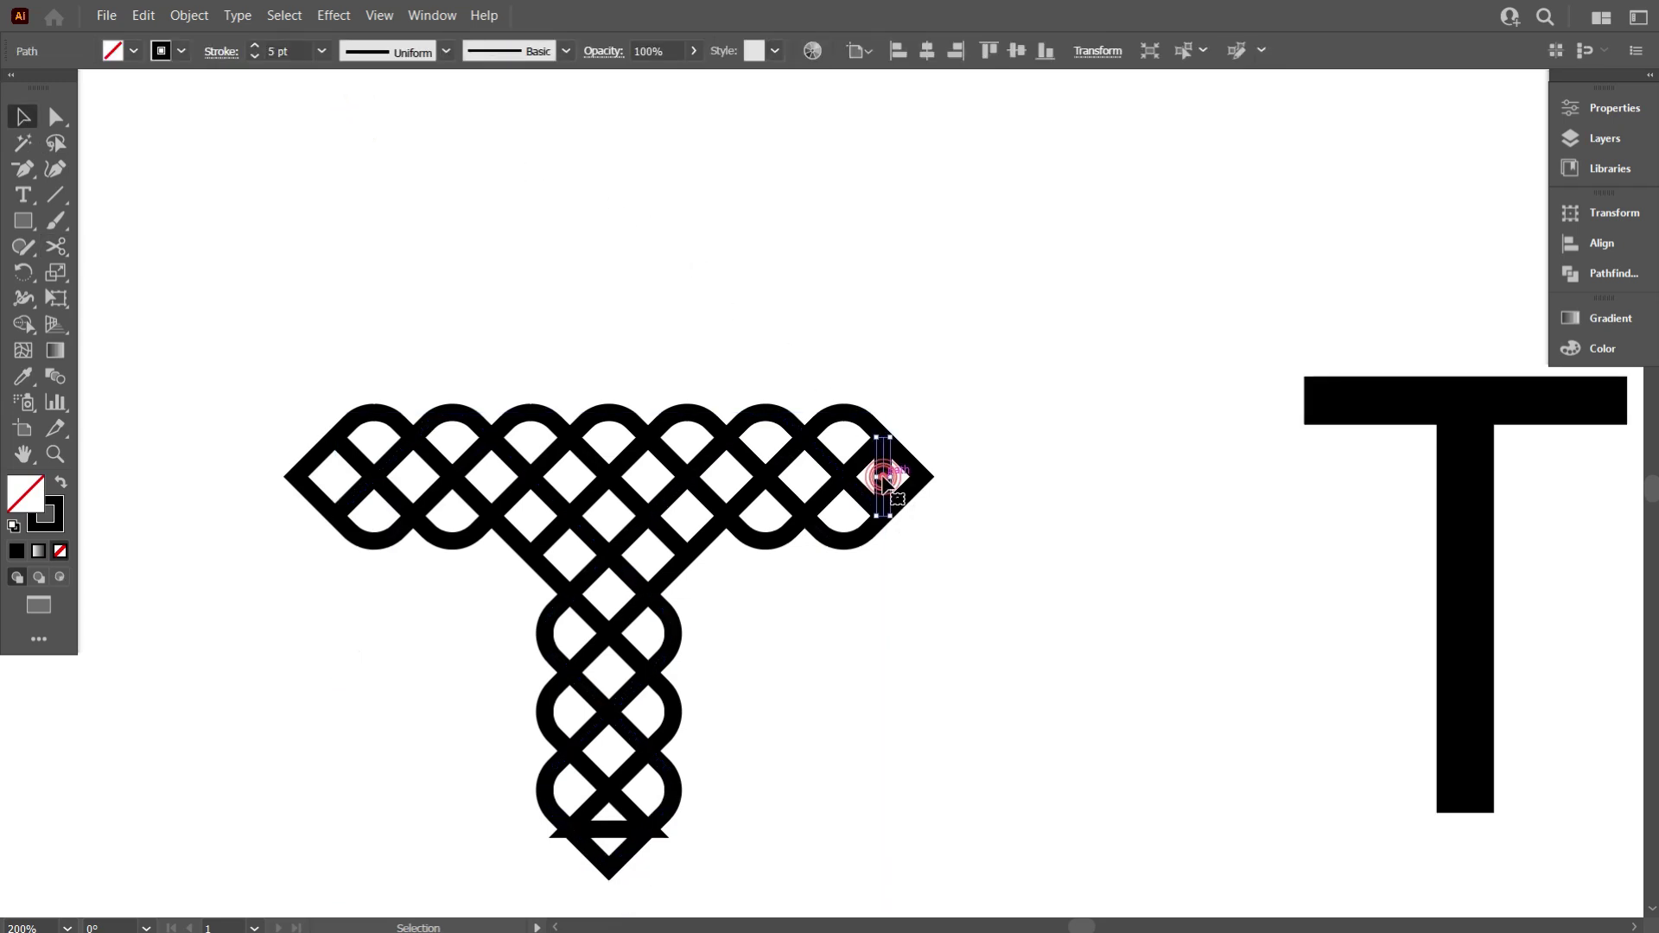
{"action": "key", "text": "Delete"}
Select the path containing the horizontal stray line near the stem's bottom tip and cut it with Scissors at the line's left end anchor
{"action": "scroll", "coordinate": [890, 480], "scroll_direction": "down", "scroll_amount": 1}
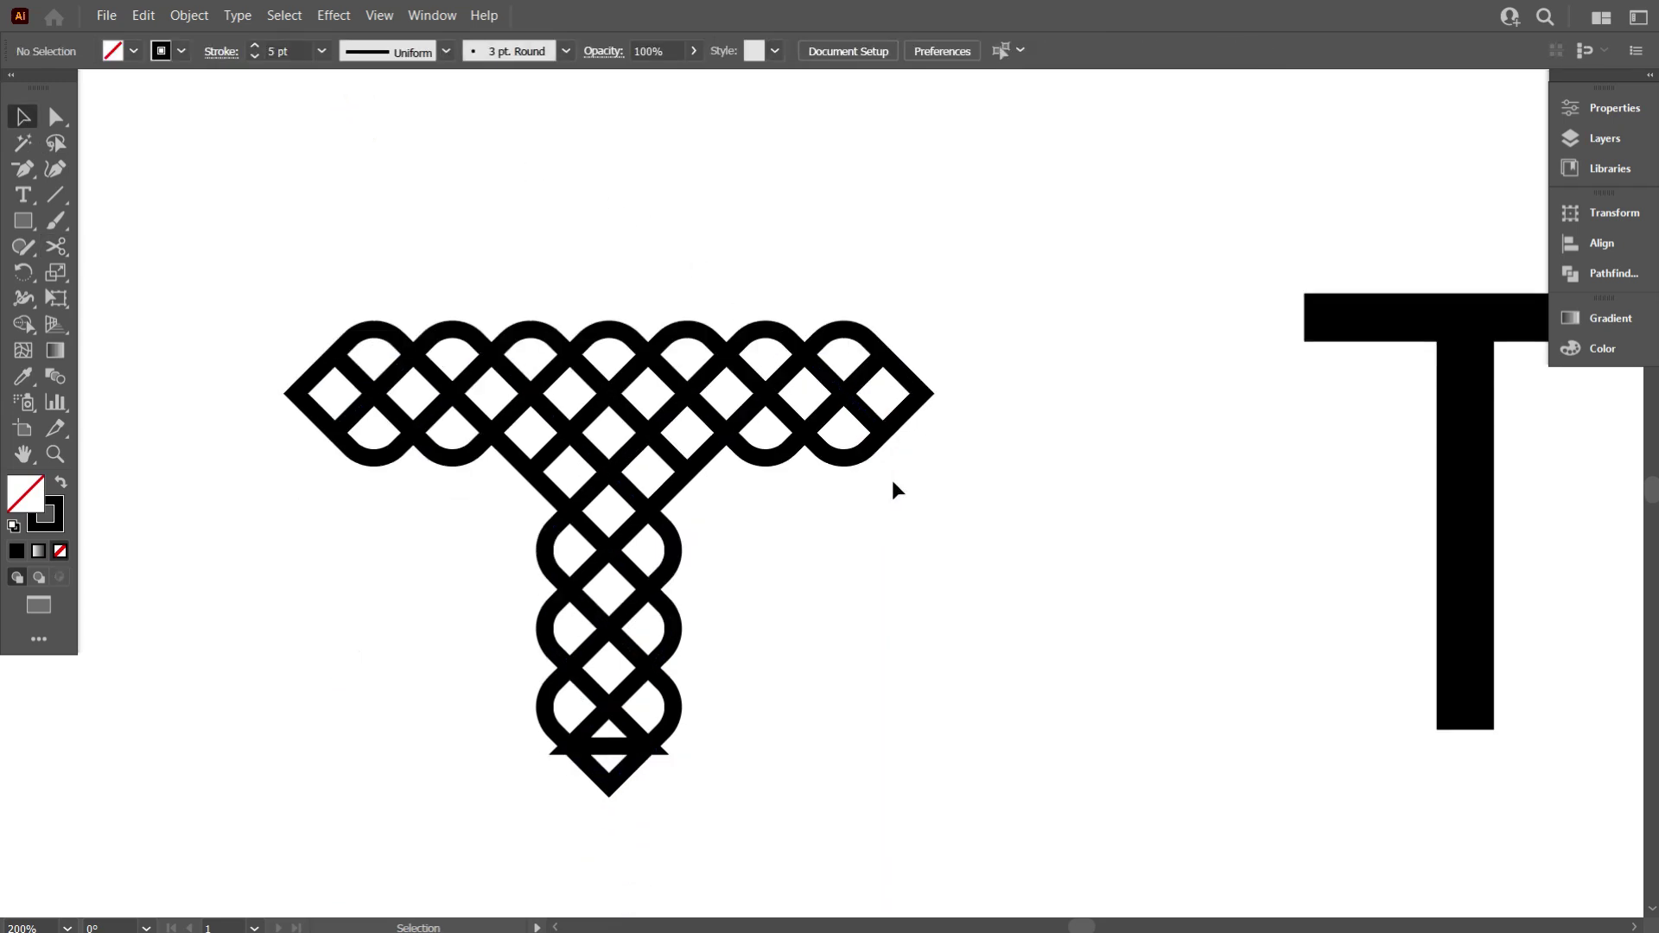
{"action": "scroll", "coordinate": [891, 480], "scroll_direction": "down", "scroll_amount": 1}
{"action": "left_click", "coordinate": [617, 692]}
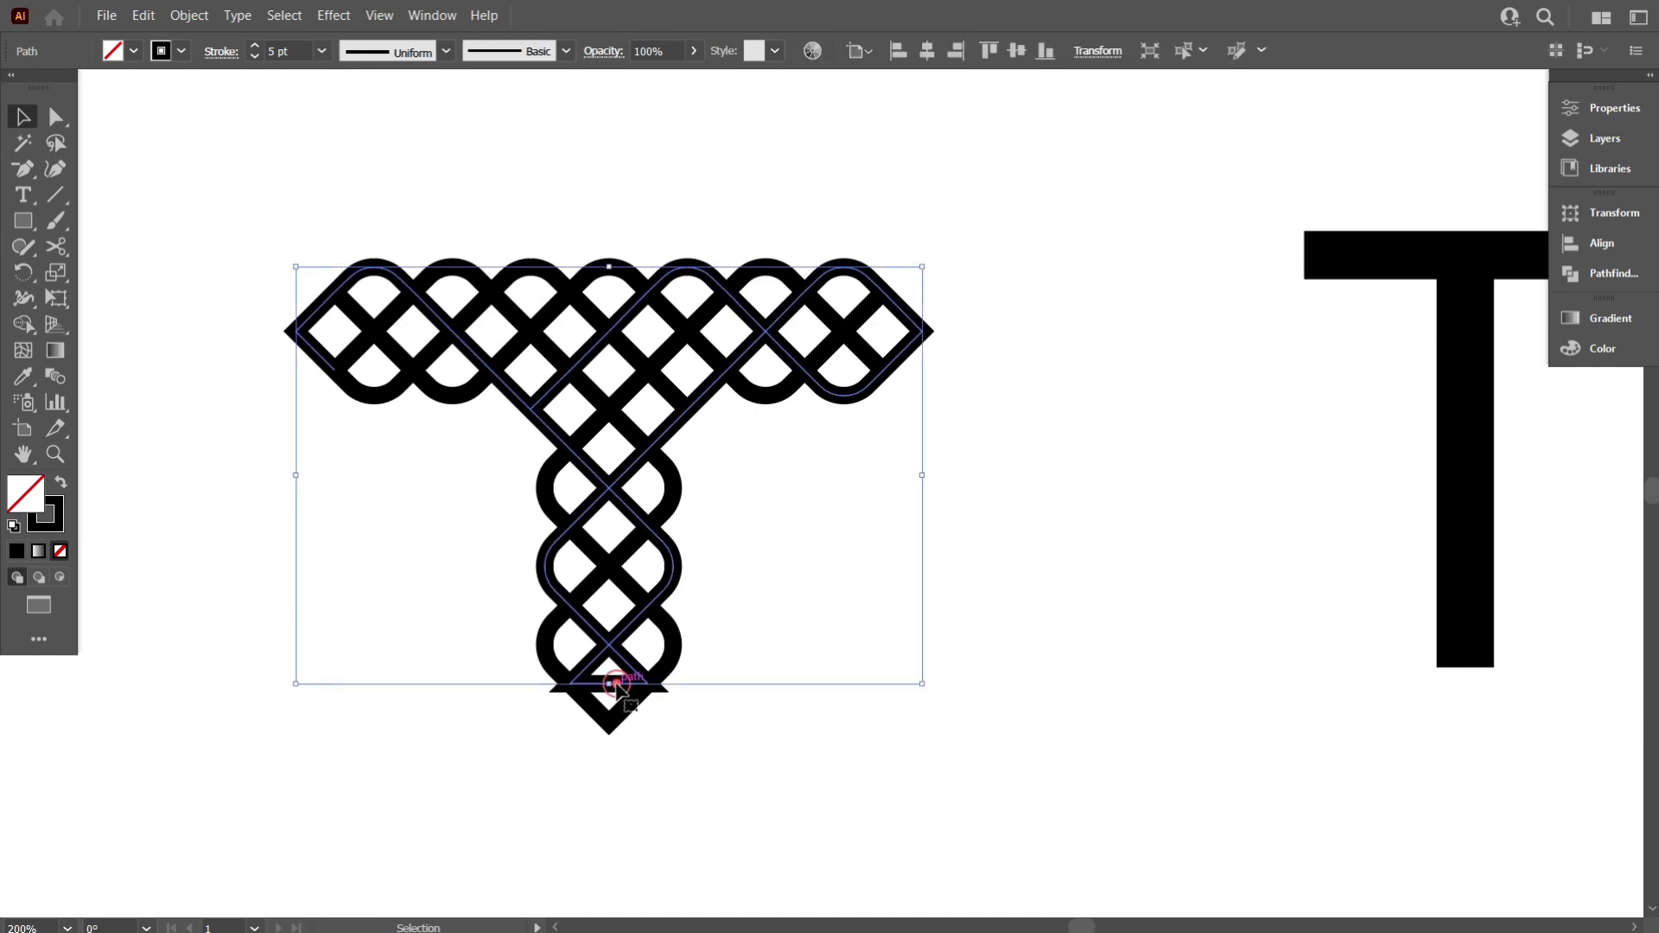
{"action": "scroll", "coordinate": [589, 724], "scroll_direction": "down", "scroll_amount": 1}
{"action": "scroll", "coordinate": [607, 704], "scroll_direction": "down", "scroll_amount": 1}
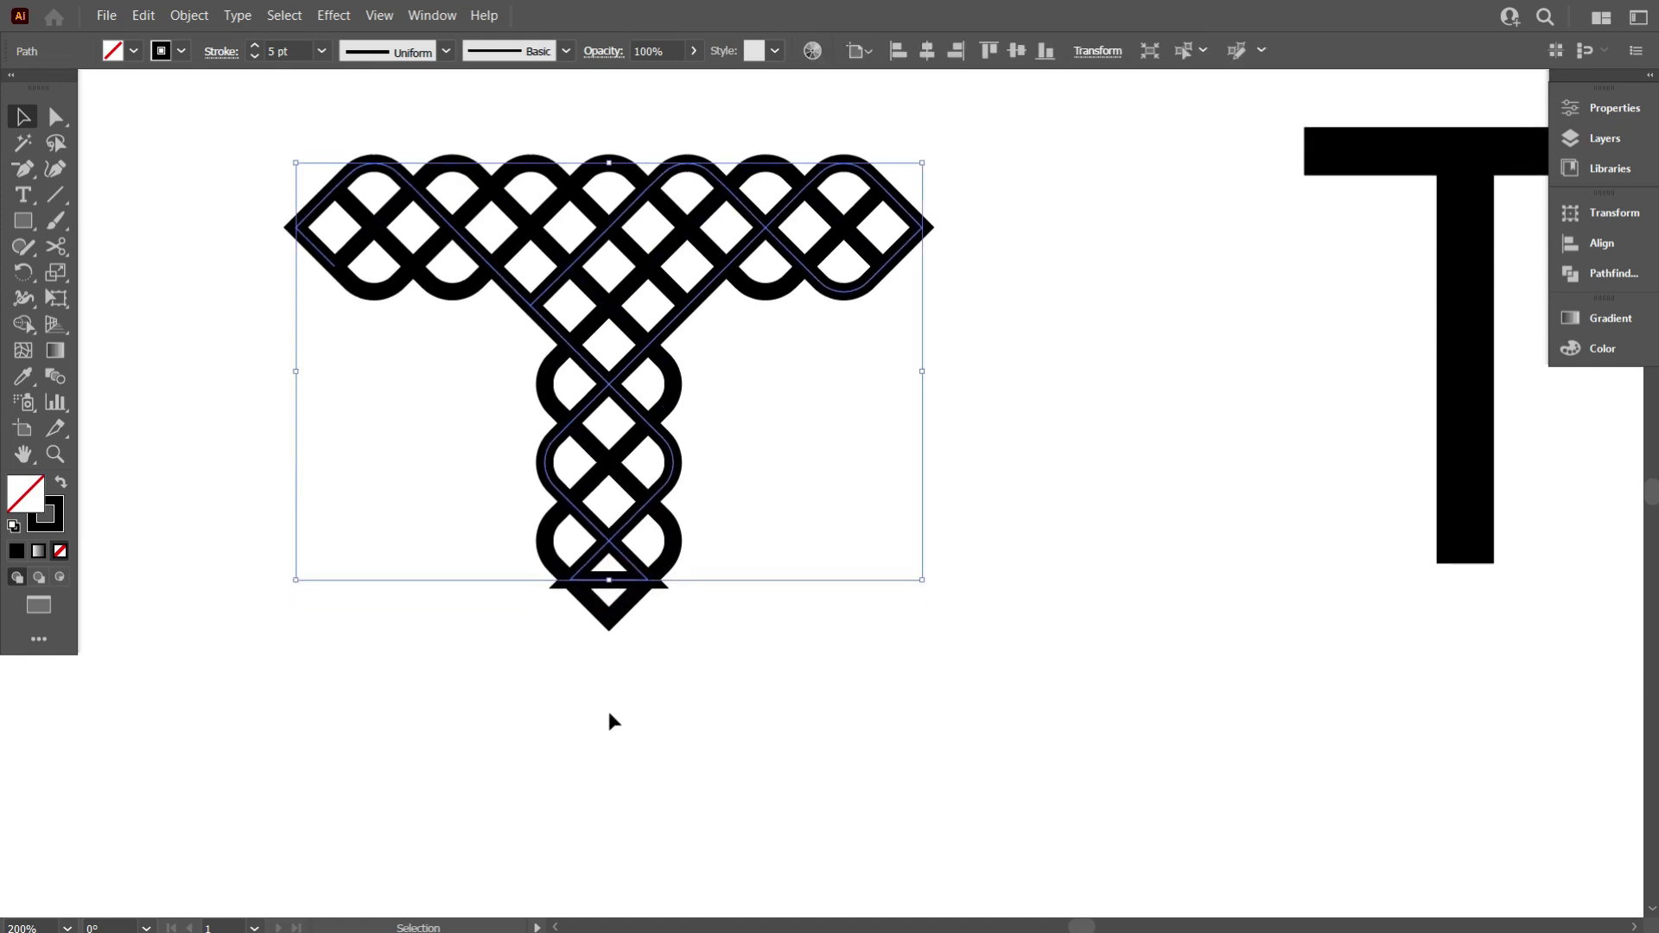
{"action": "scroll", "coordinate": [607, 707], "scroll_direction": "up", "scroll_amount": 2}
{"action": "scroll", "coordinate": [571, 605], "scroll_direction": "up", "scroll_amount": 1}
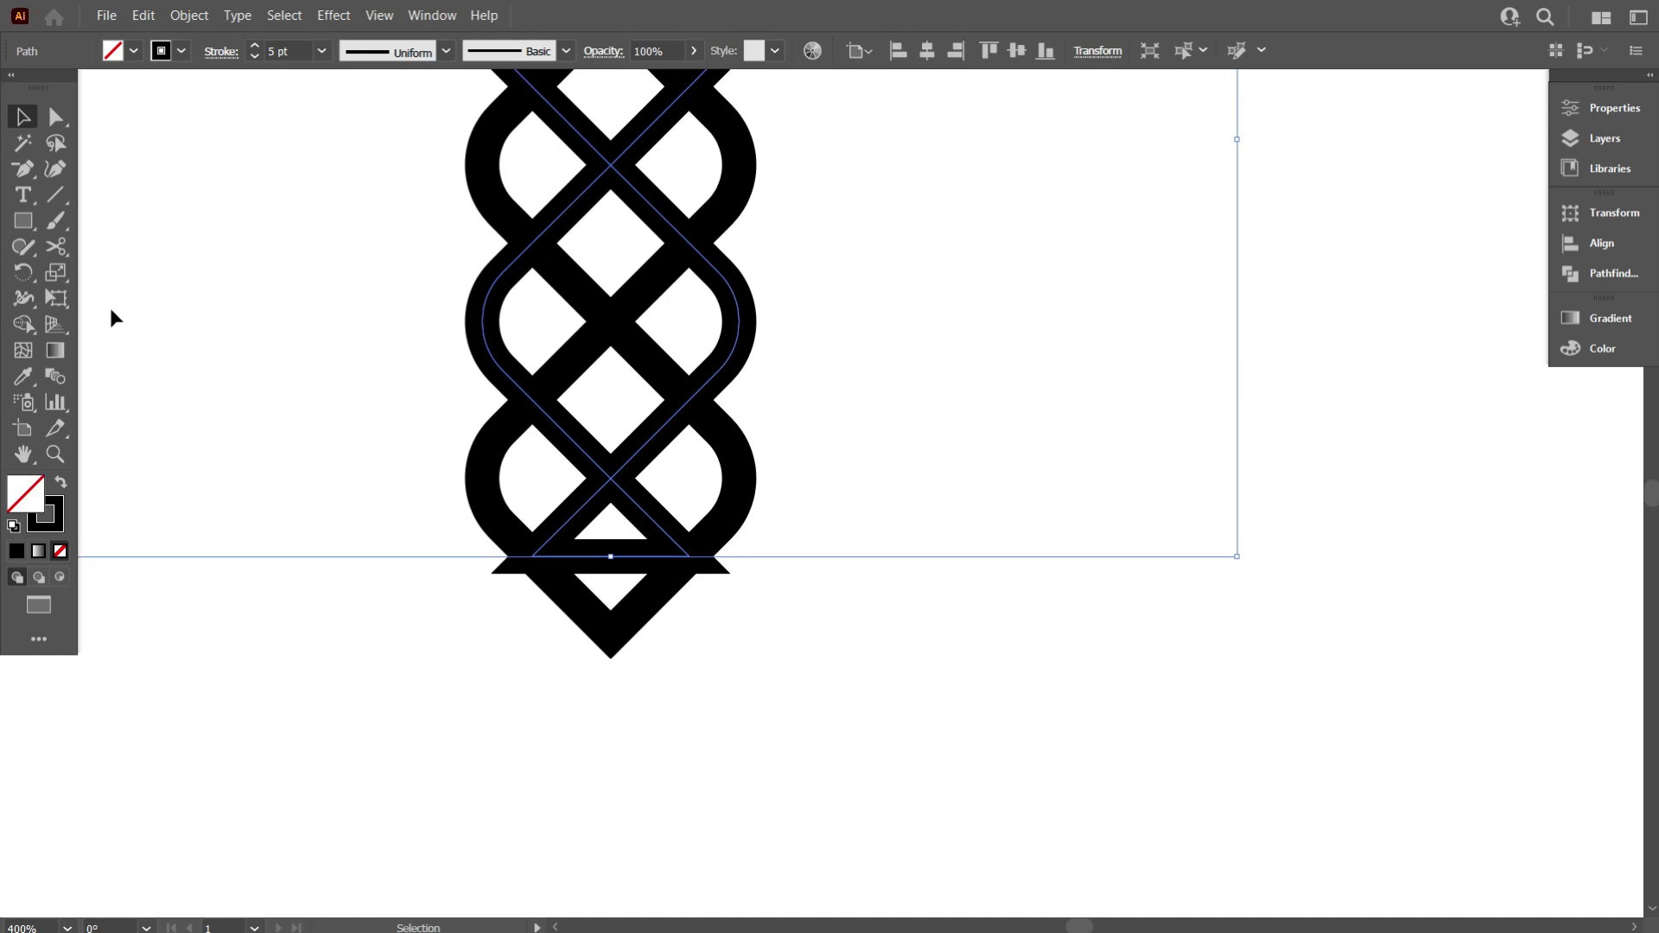
{"action": "left_click", "coordinate": [55, 247]}
{"action": "scroll", "coordinate": [556, 567], "scroll_direction": "up", "scroll_amount": 3}
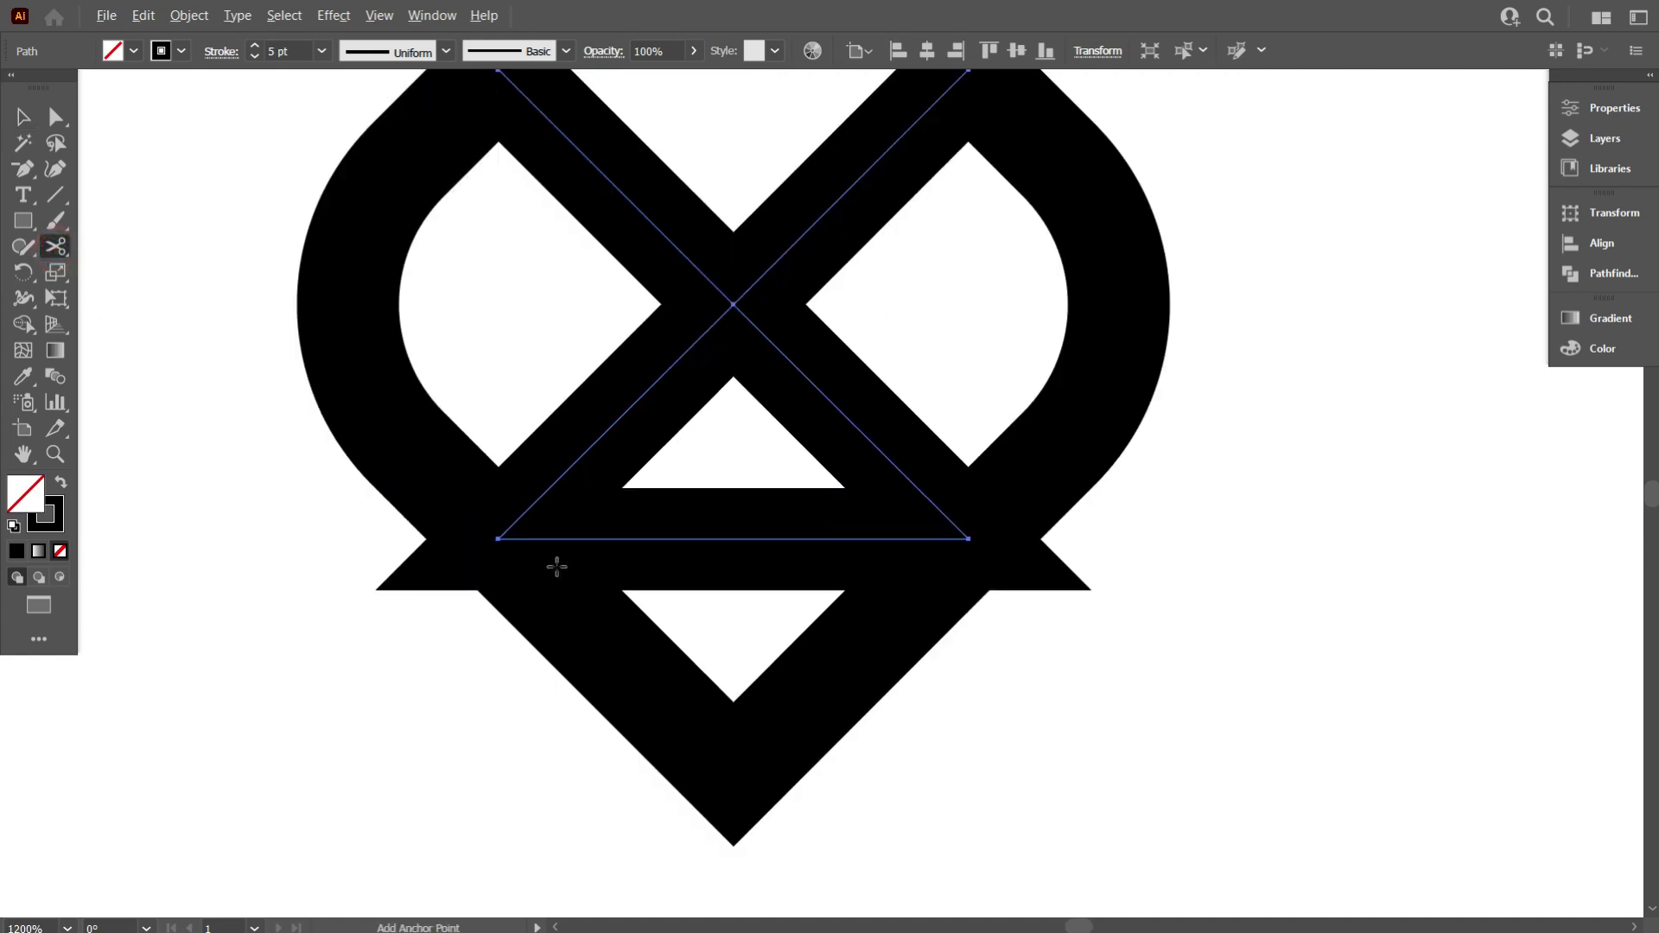
{"action": "left_click", "coordinate": [499, 539]}
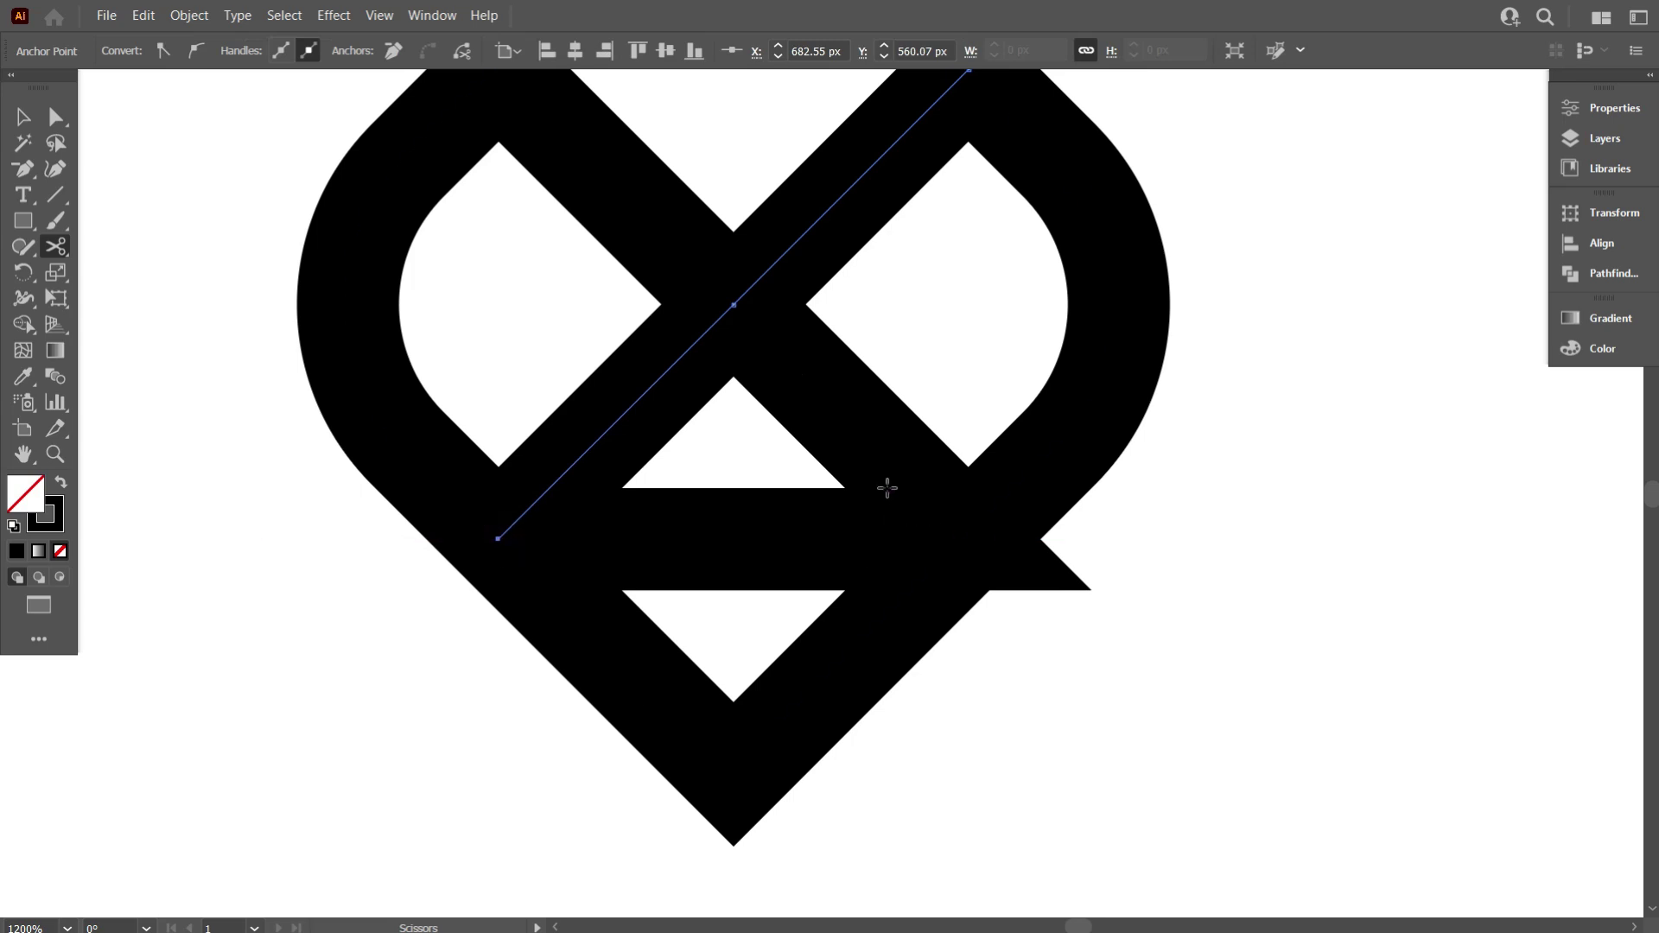
Select the path still attached to the horizontal stray line and cut it with Scissors at the line's right end anchor
{"action": "scroll", "coordinate": [898, 543], "scroll_direction": "down", "scroll_amount": 2, "text": "alt"}
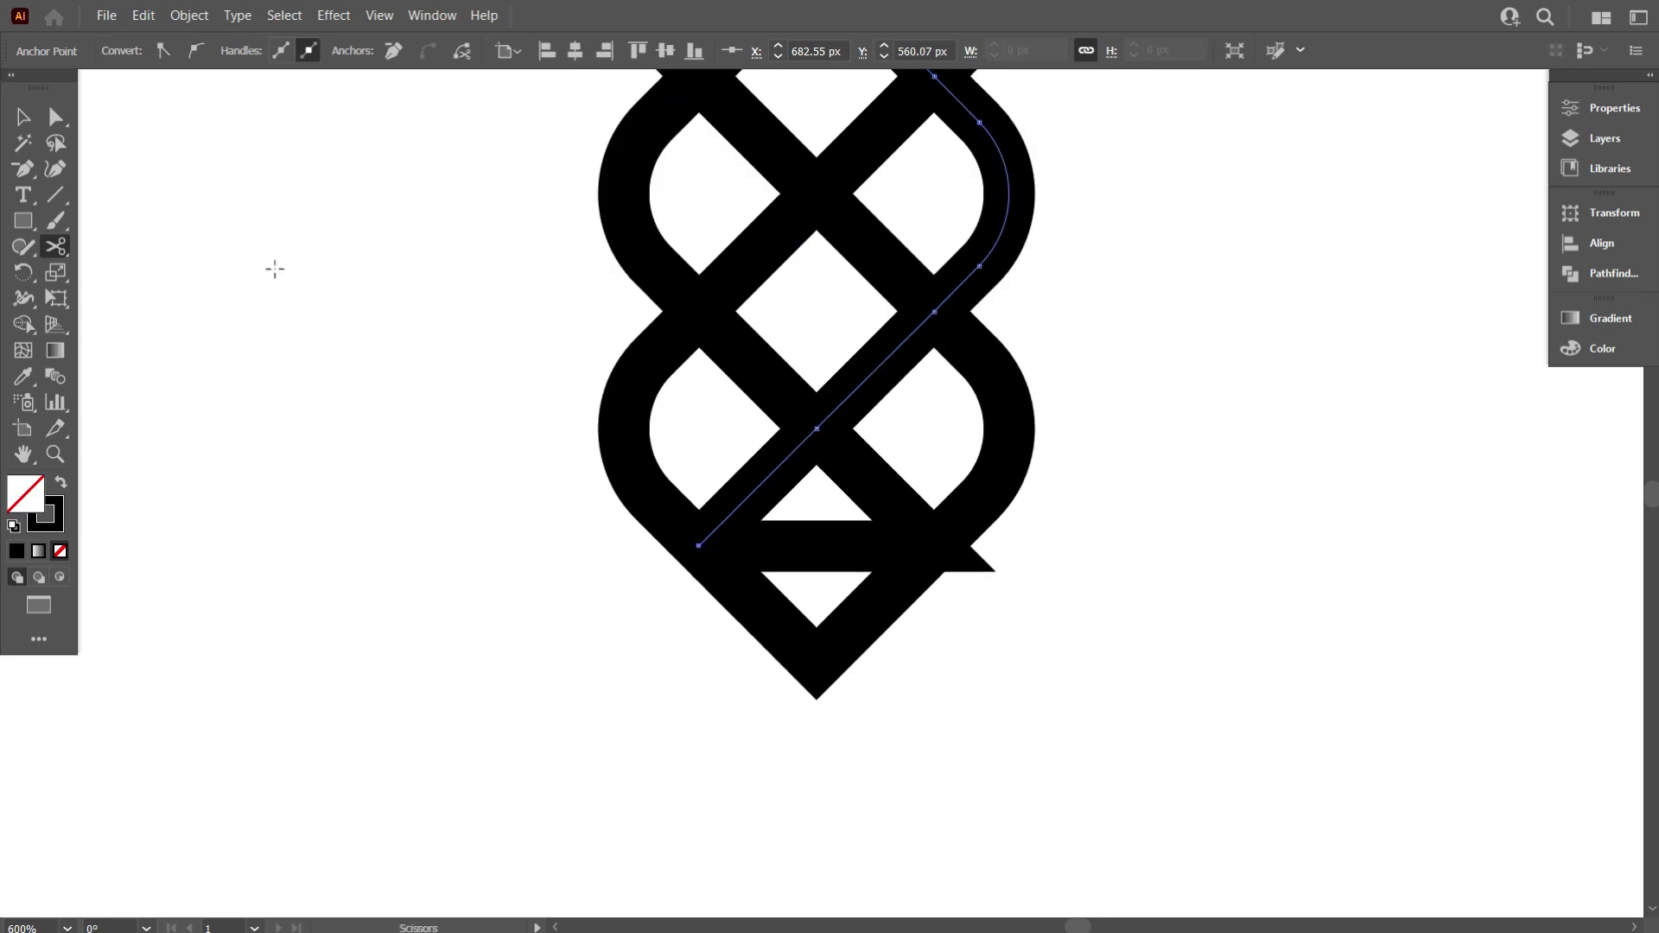
{"action": "left_click", "coordinate": [933, 544]}
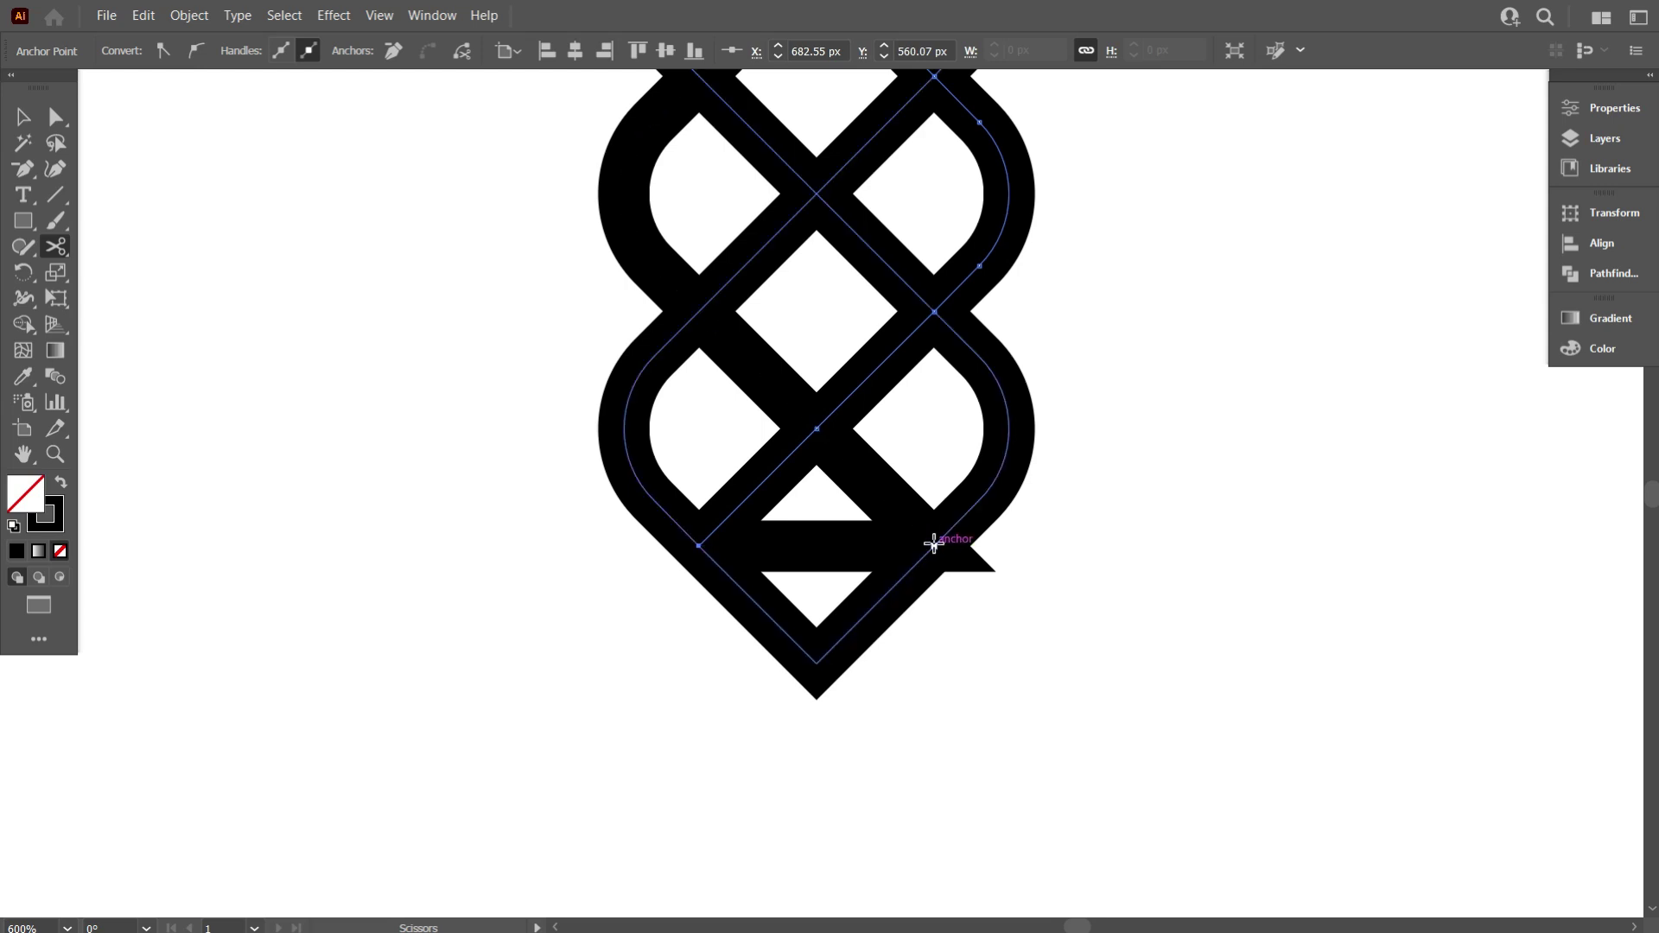
{"action": "scroll", "coordinate": [945, 549], "scroll_direction": "up", "scroll_amount": 3}
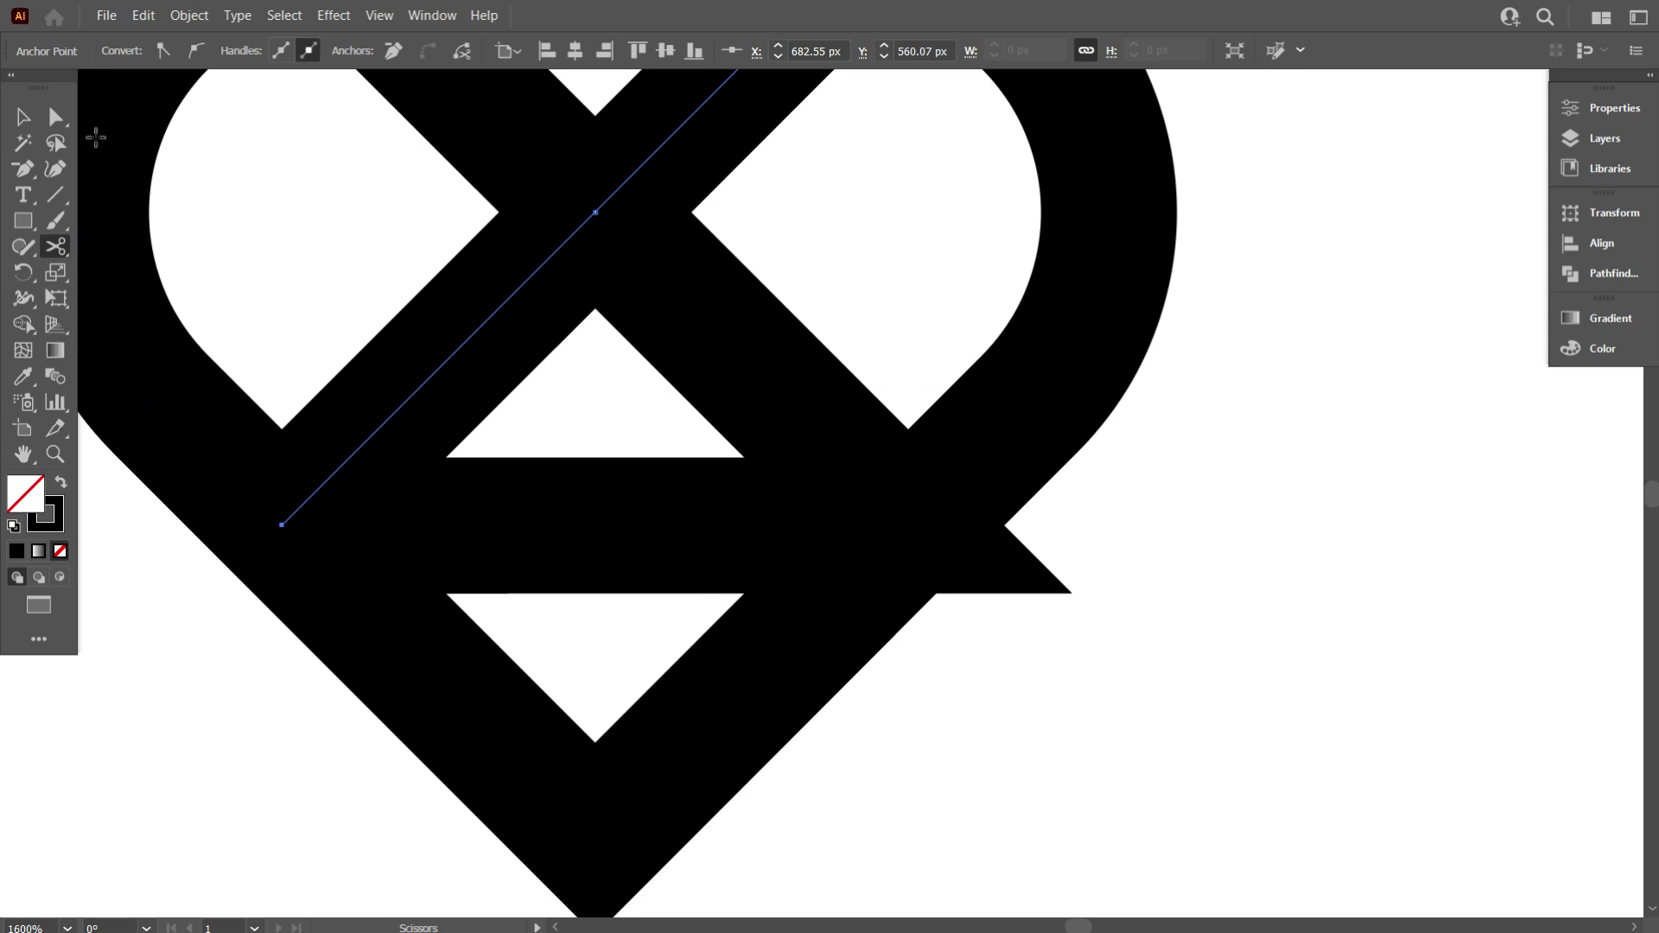
{"action": "left_click", "coordinate": [23, 117]}
{"action": "left_click", "coordinate": [1086, 635]}
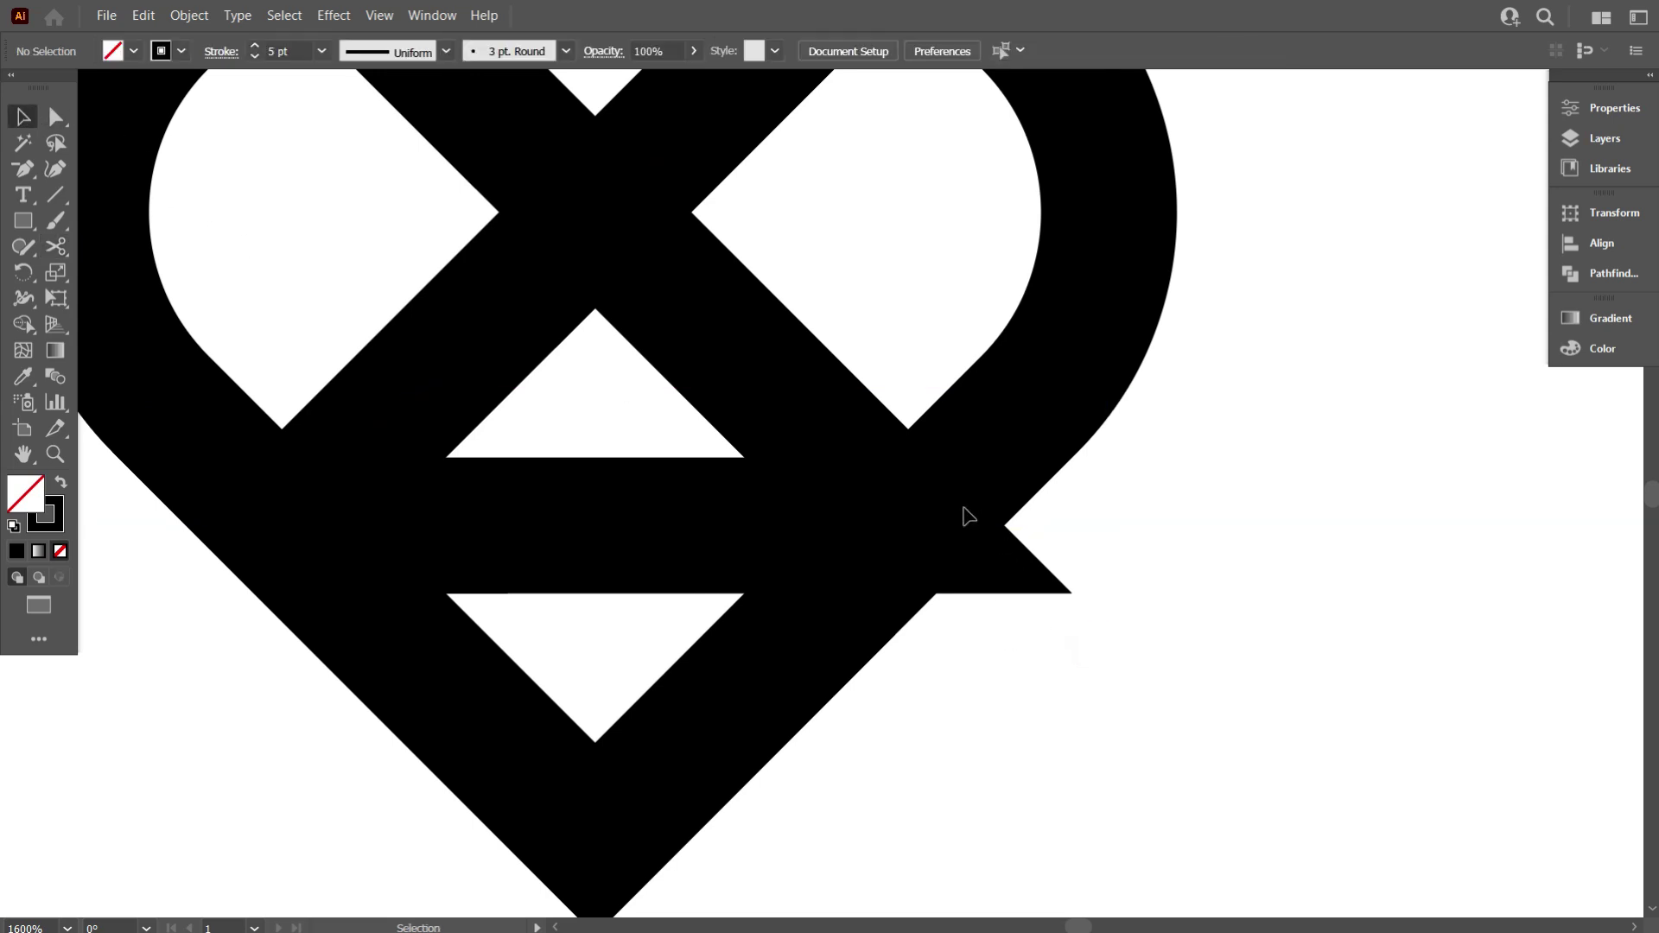
{"action": "left_click_drag", "start_coordinate": [852, 326], "coordinate": [739, 385]}
{"action": "left_click", "coordinate": [1274, 406]}
{"action": "left_click", "coordinate": [749, 367]}
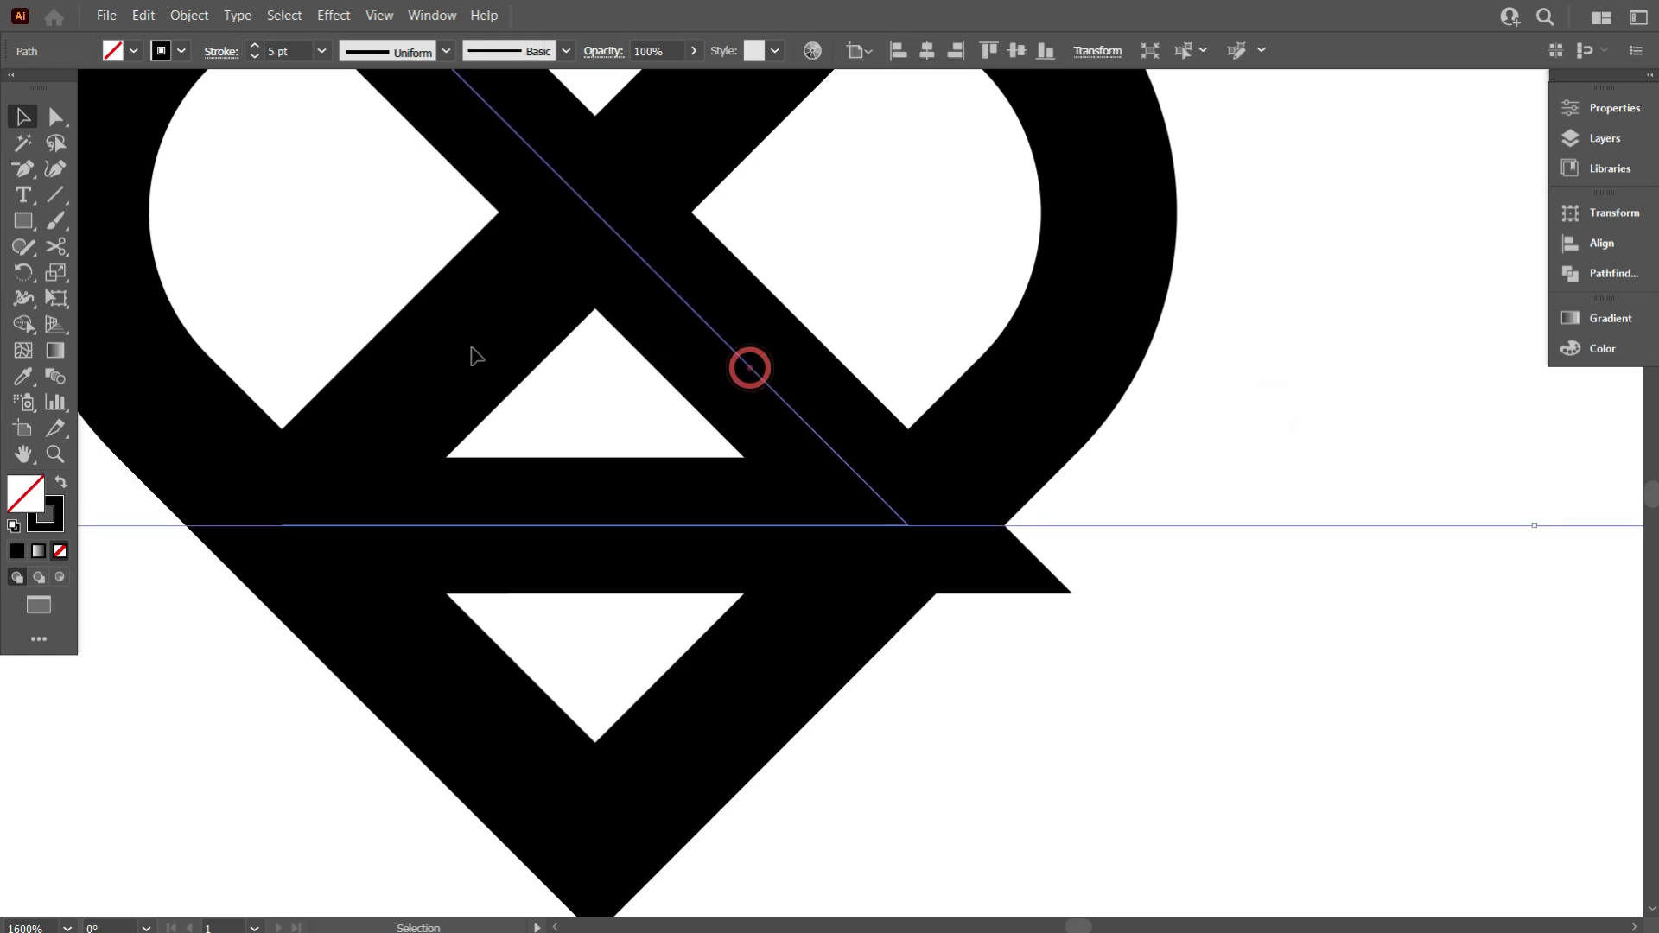
{"action": "left_click", "coordinate": [55, 252]}
{"action": "scroll", "coordinate": [919, 548], "scroll_direction": "up", "scroll_amount": 3}
{"action": "left_click", "coordinate": [881, 471]}
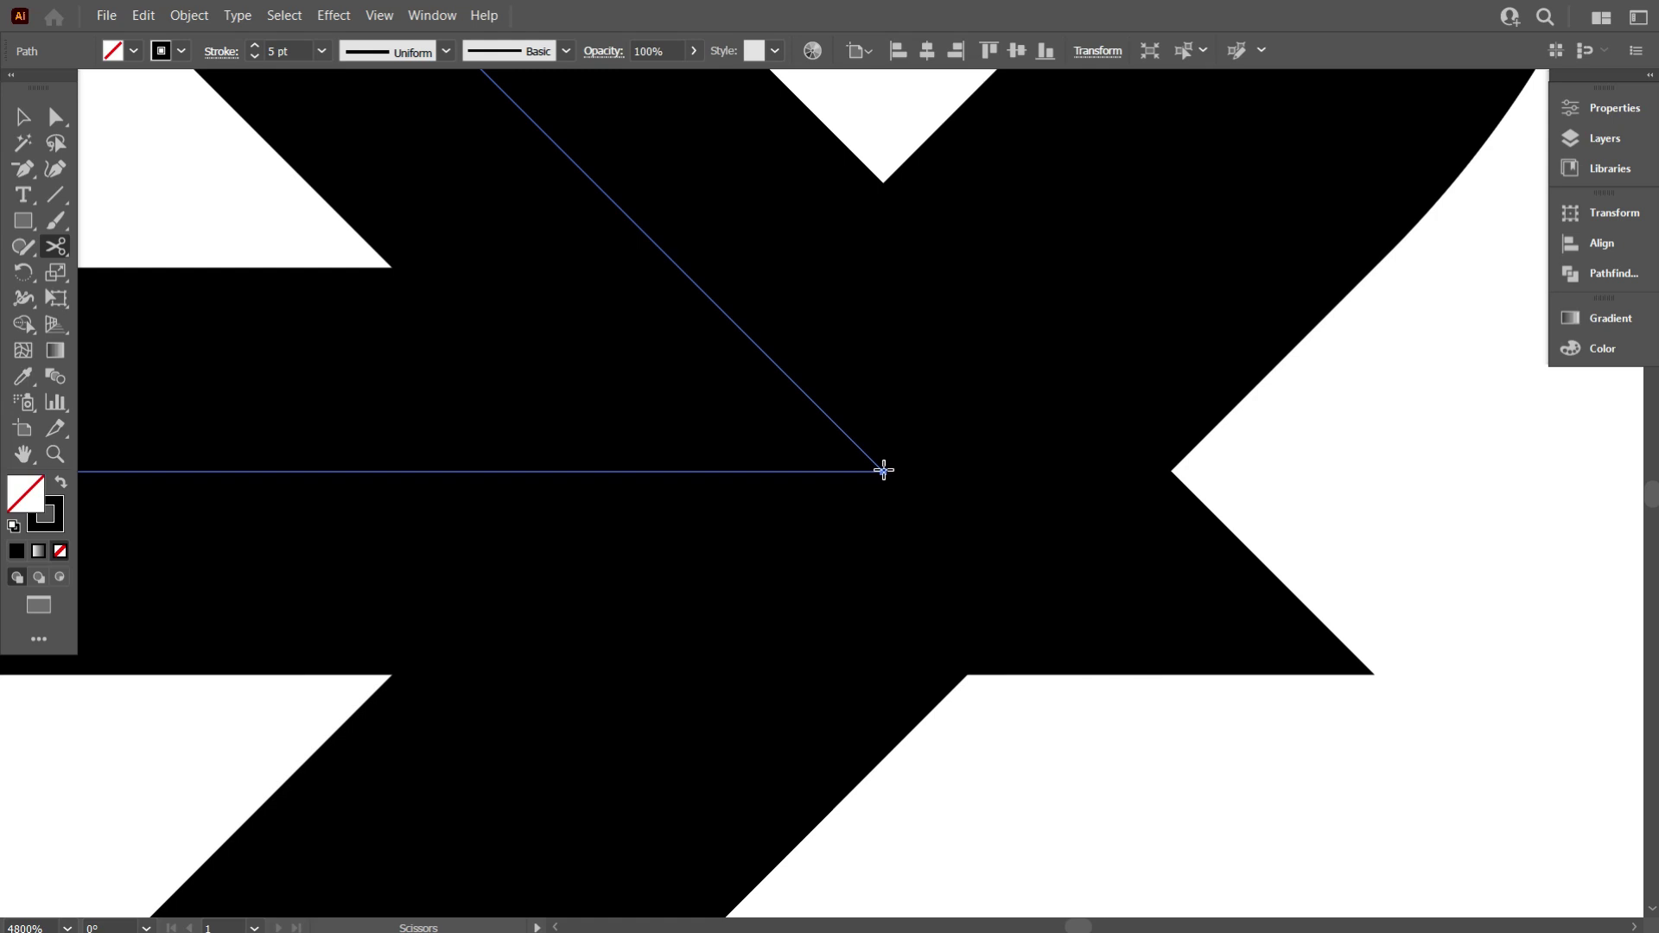
{"action": "scroll", "coordinate": [883, 471], "scroll_direction": "down", "scroll_amount": 10}
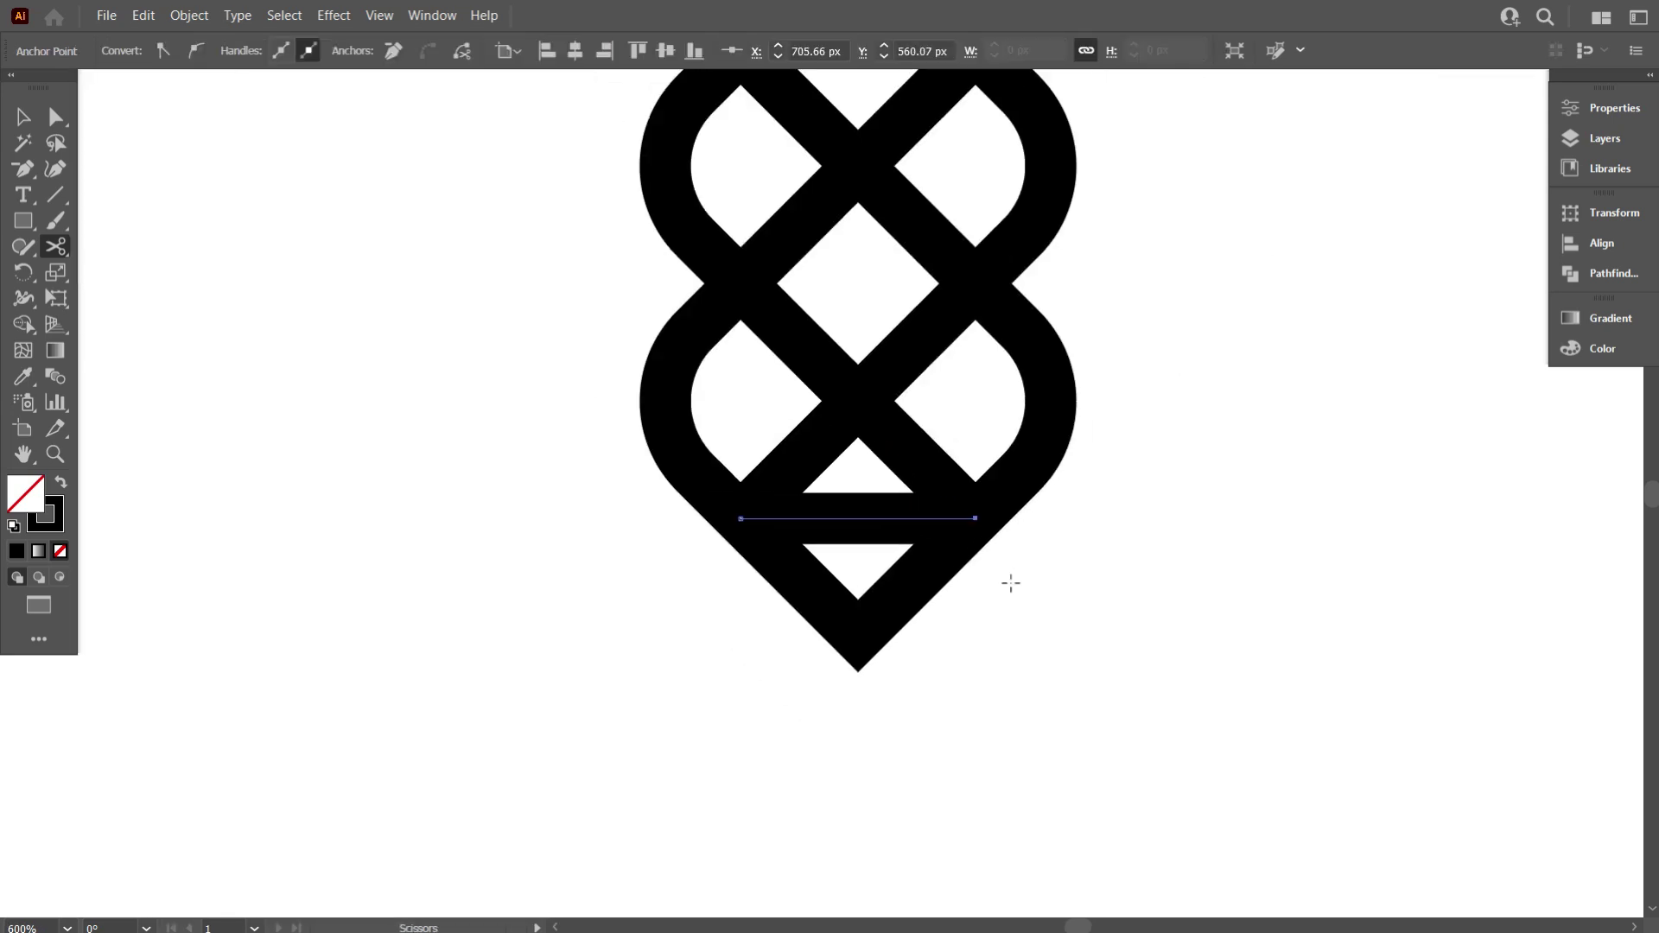
Delete the separated horizontal line above the stem's bottom tip
{"action": "left_click", "coordinate": [23, 117]}
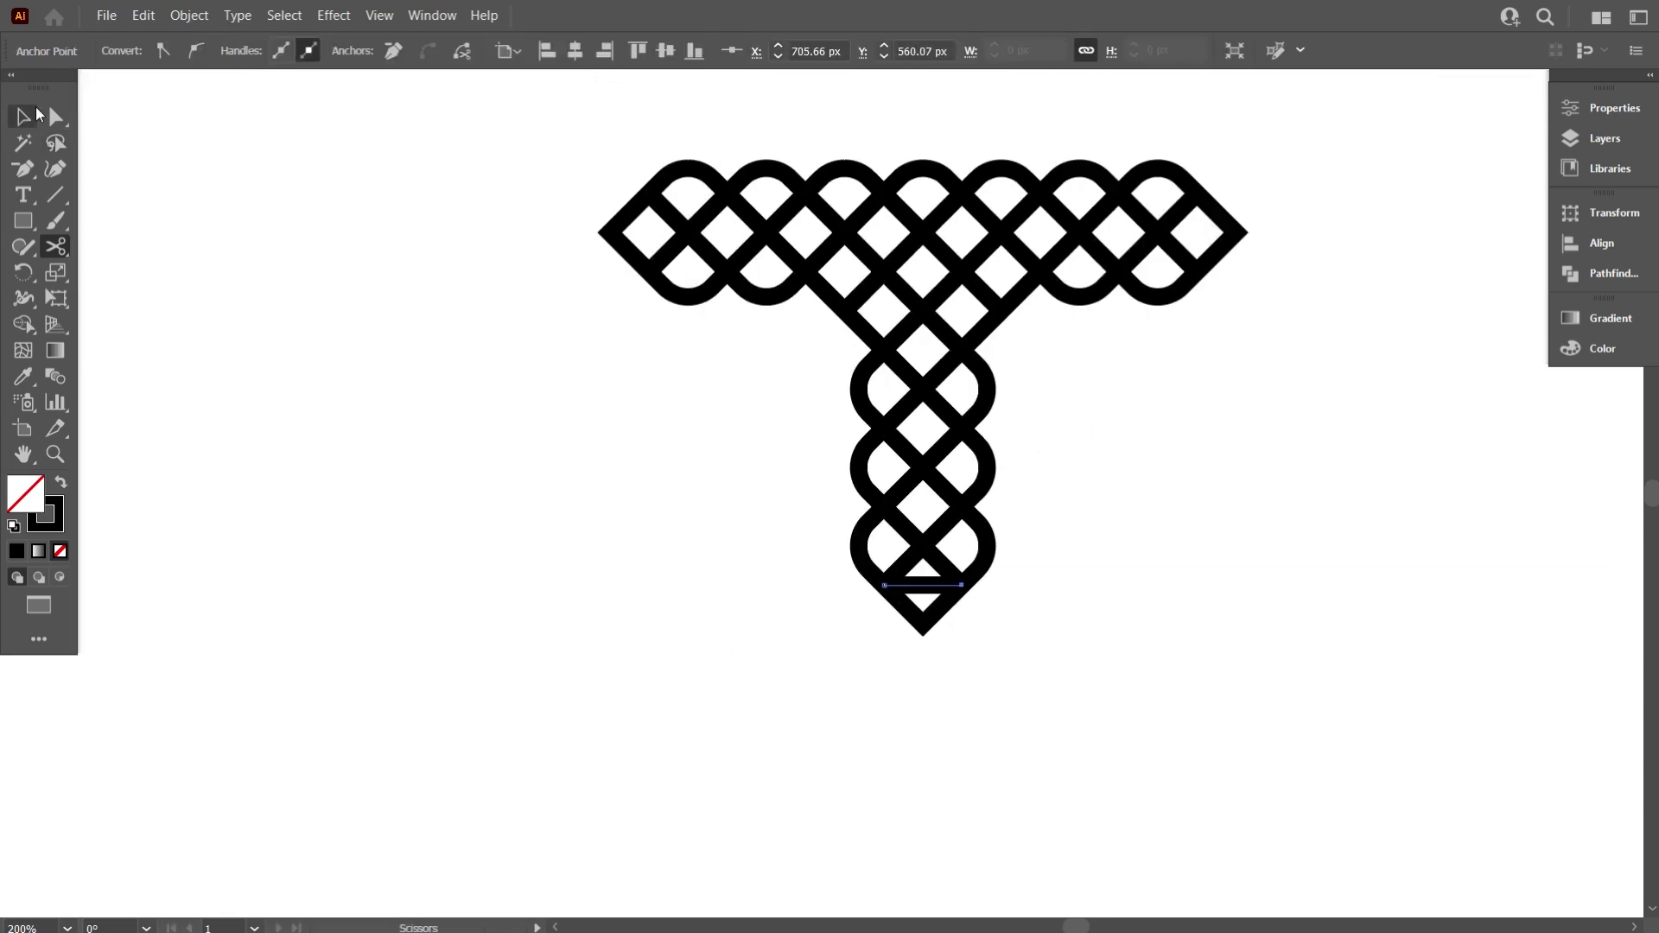
{"action": "left_click", "coordinate": [297, 302]}
{"action": "left_click", "coordinate": [933, 585]}
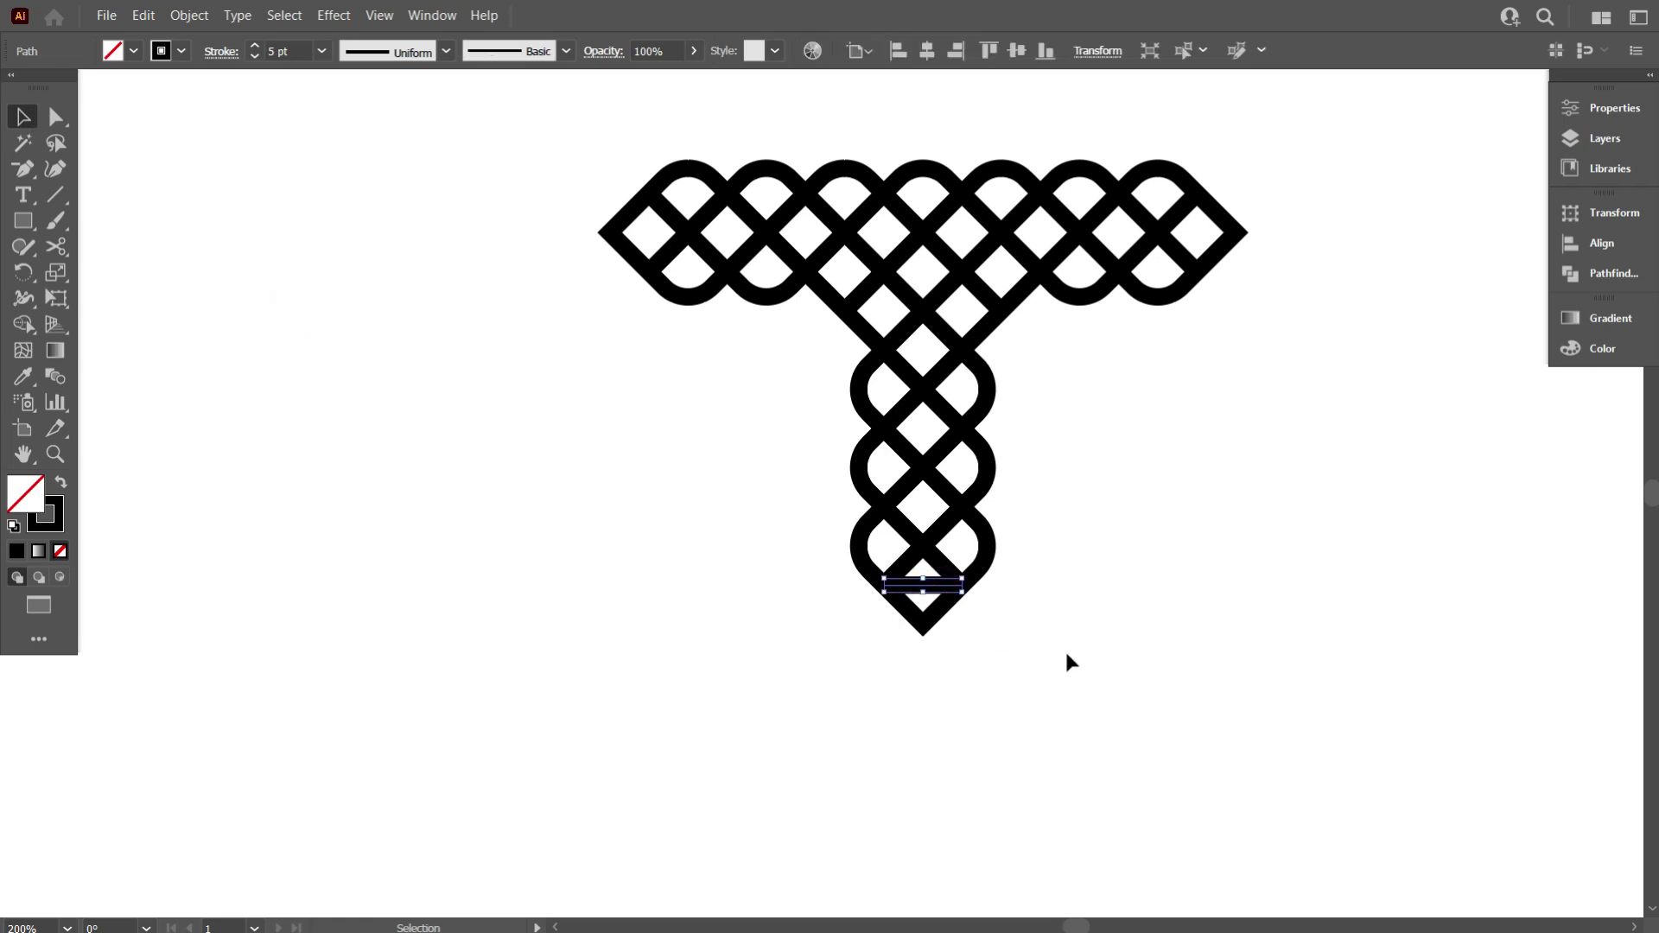
{"action": "key", "text": "Delete"}
Examine the lattice T up close and beside the solid T, checking its paths for leftover stray lines
{"action": "scroll", "coordinate": [847, 665], "scroll_direction": "up", "scroll_amount": 2}
{"action": "scroll", "coordinate": [731, 626], "scroll_direction": "down", "scroll_amount": 2}
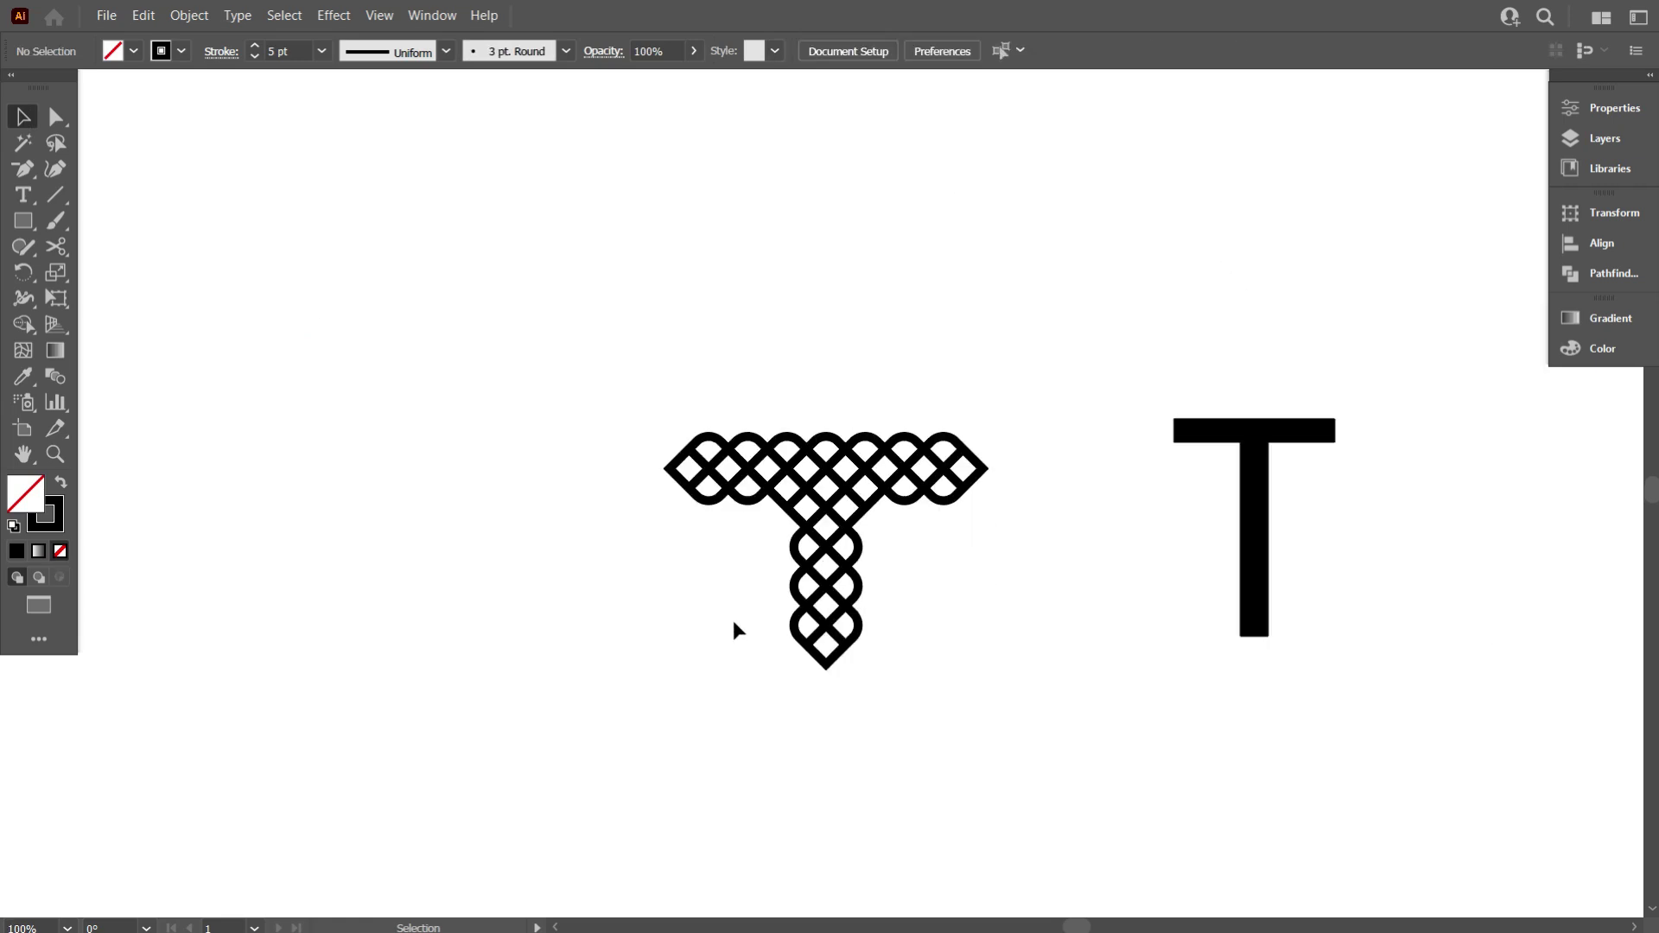
{"action": "scroll", "coordinate": [957, 529], "scroll_direction": "up", "scroll_amount": 2}
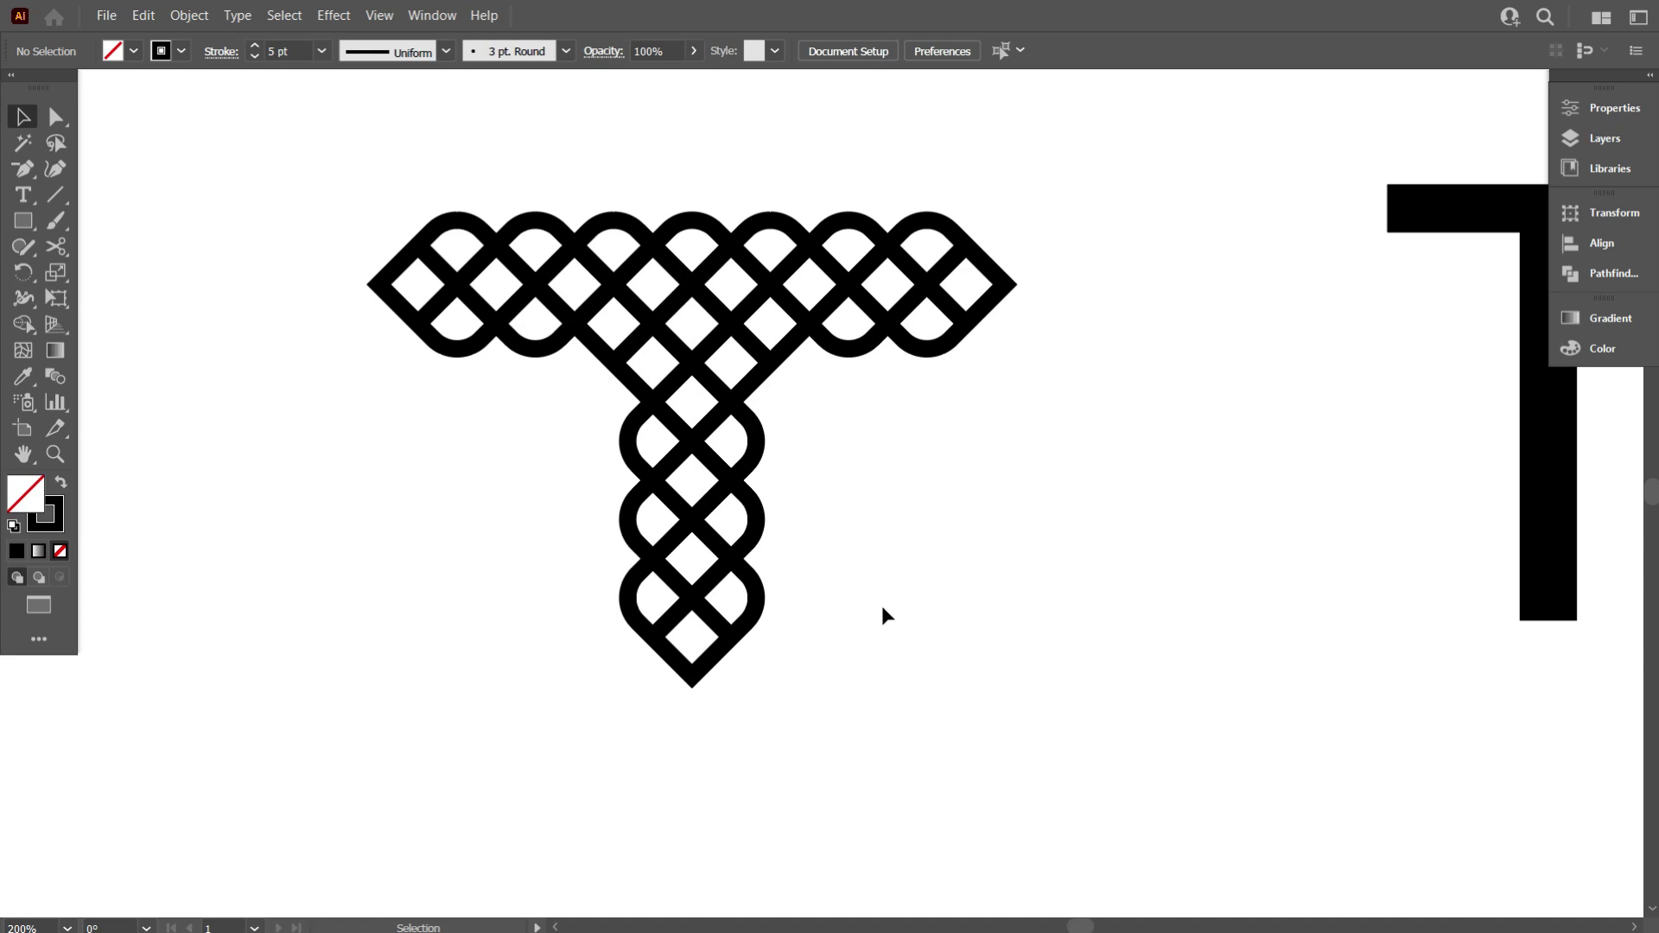
{"action": "scroll", "coordinate": [883, 604], "scroll_direction": "down", "scroll_amount": 1}
{"action": "scroll", "coordinate": [884, 599], "scroll_direction": "up", "scroll_amount": 2}
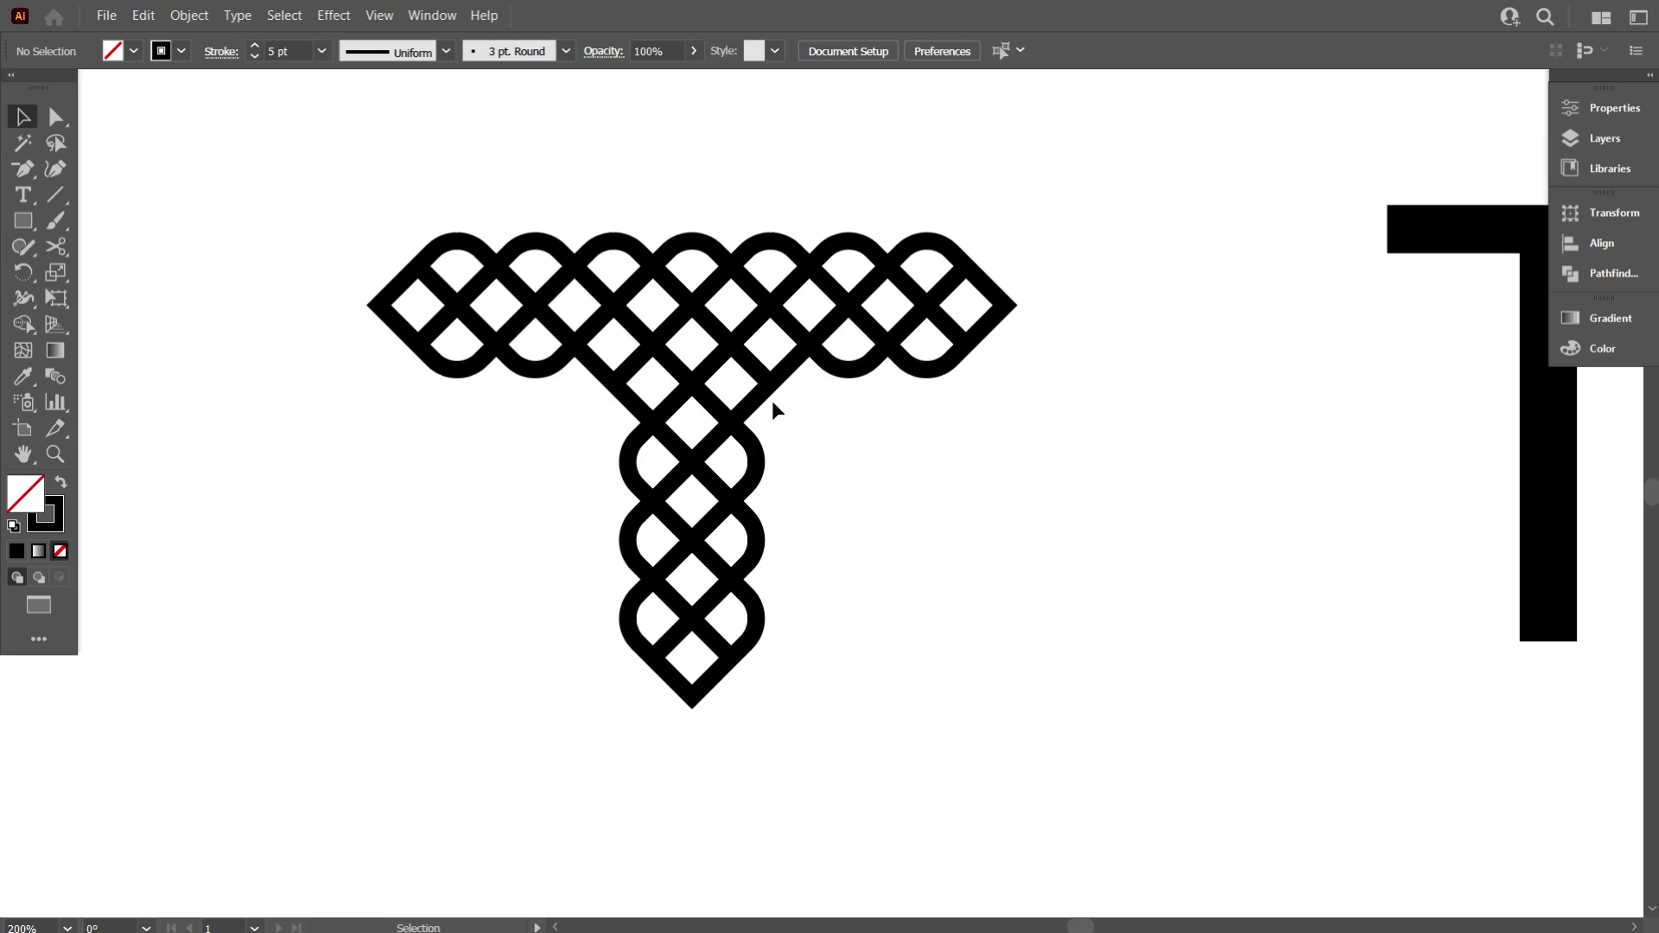
{"action": "scroll", "coordinate": [773, 406], "scroll_direction": "down", "scroll_amount": 2}
{"action": "left_click", "coordinate": [637, 355]}
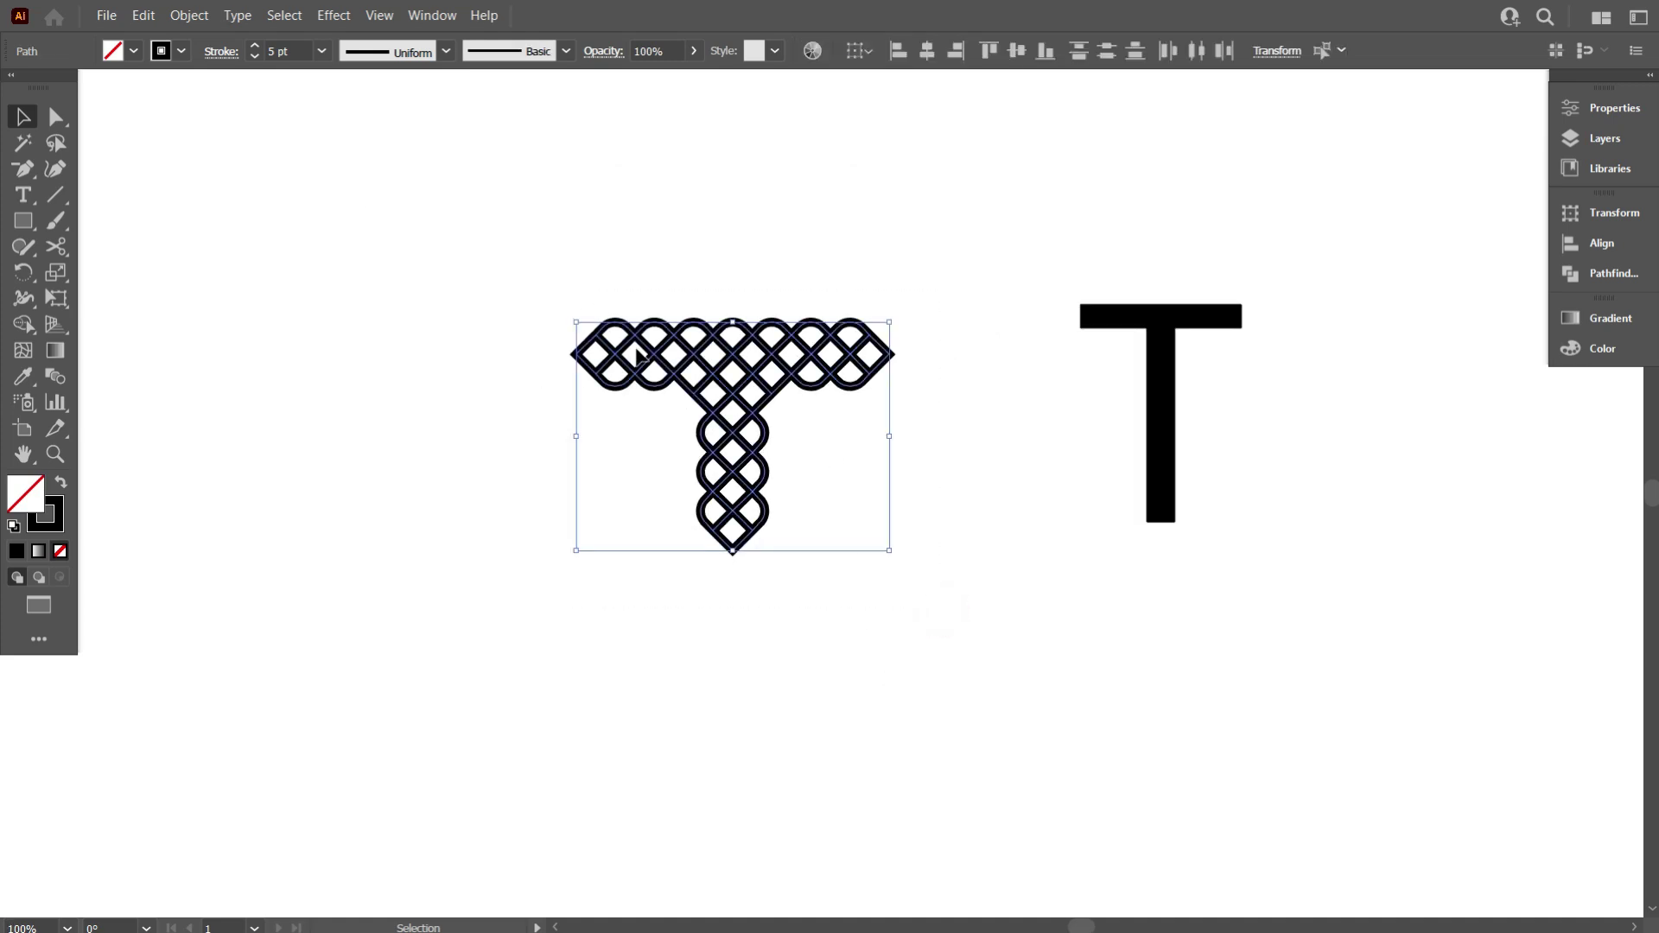
{"action": "scroll", "coordinate": [719, 399], "scroll_direction": "up", "scroll_amount": 2}
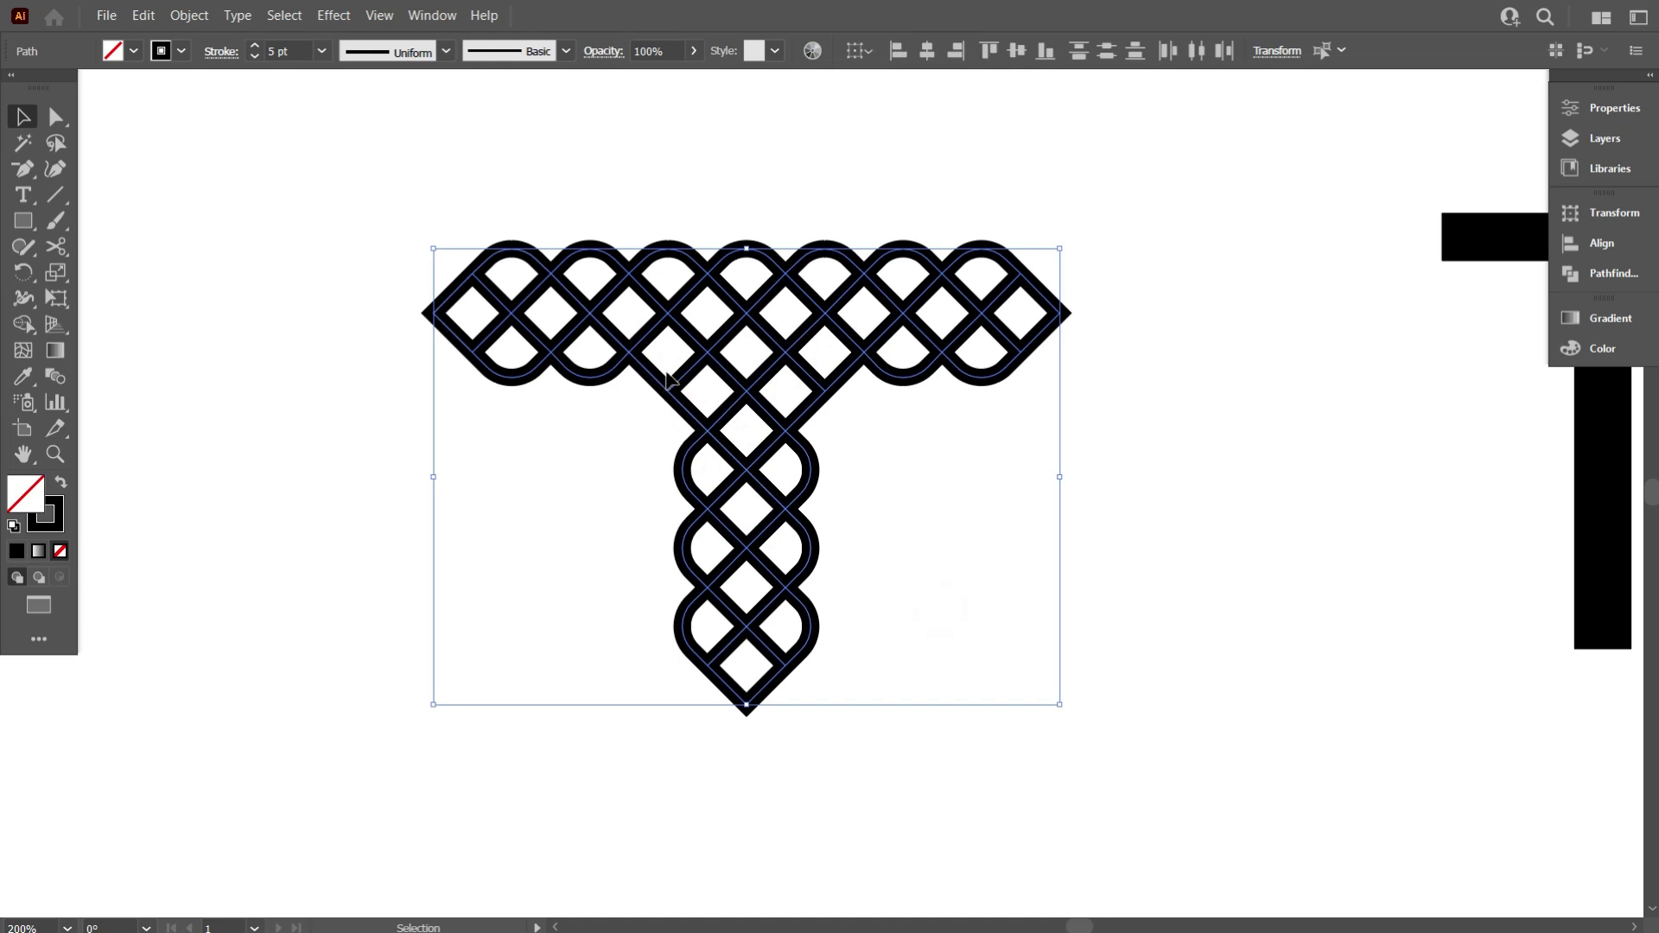
{"action": "scroll", "coordinate": [720, 413], "scroll_direction": "down", "scroll_amount": 2}
{"action": "left_click", "coordinate": [868, 461]}
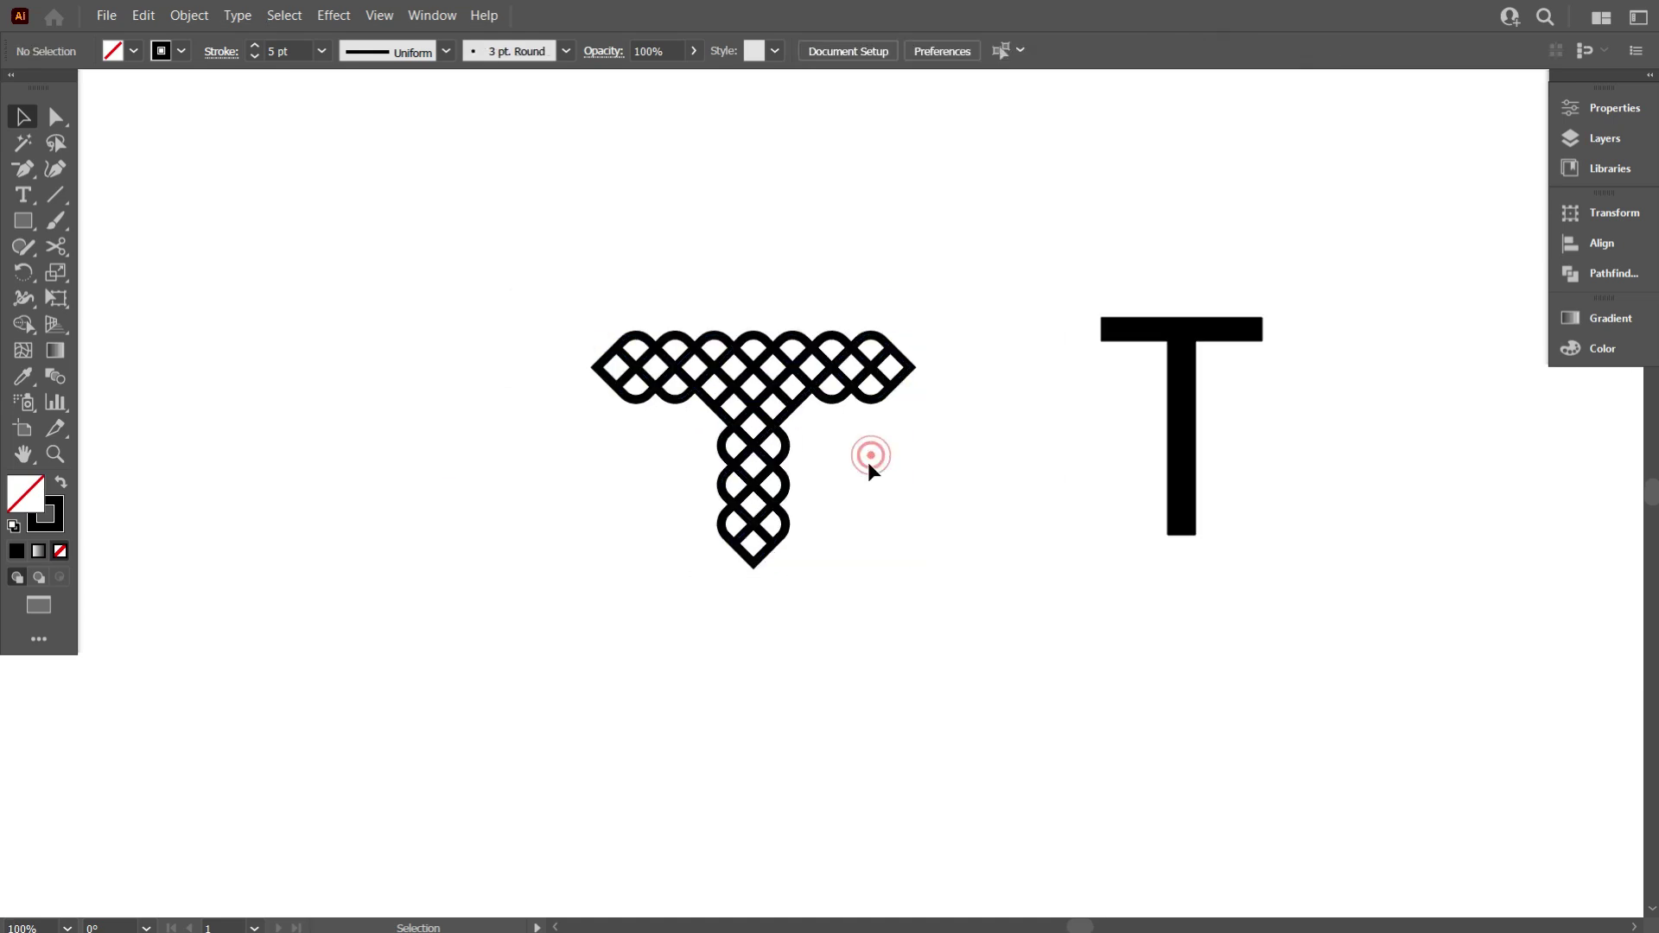
{"action": "scroll", "coordinate": [867, 466], "scroll_direction": "down", "scroll_amount": 1}
{"action": "scroll", "coordinate": [869, 480], "scroll_direction": "up", "scroll_amount": 1}
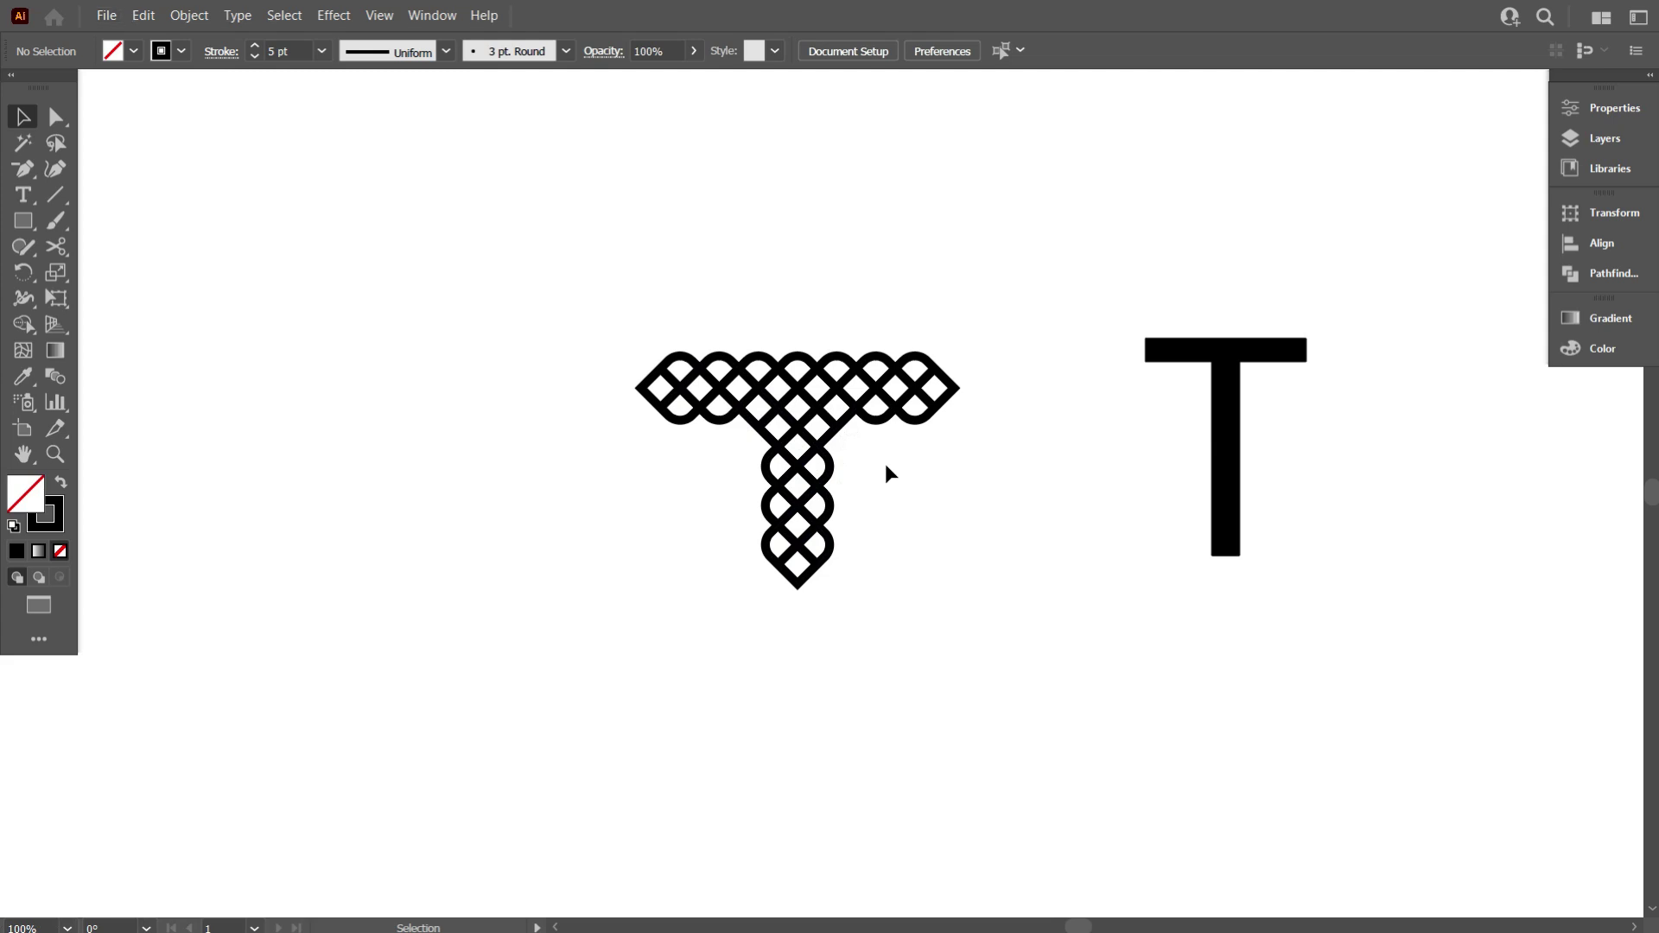
{"action": "scroll", "coordinate": [885, 463], "scroll_direction": "up", "scroll_amount": 1}
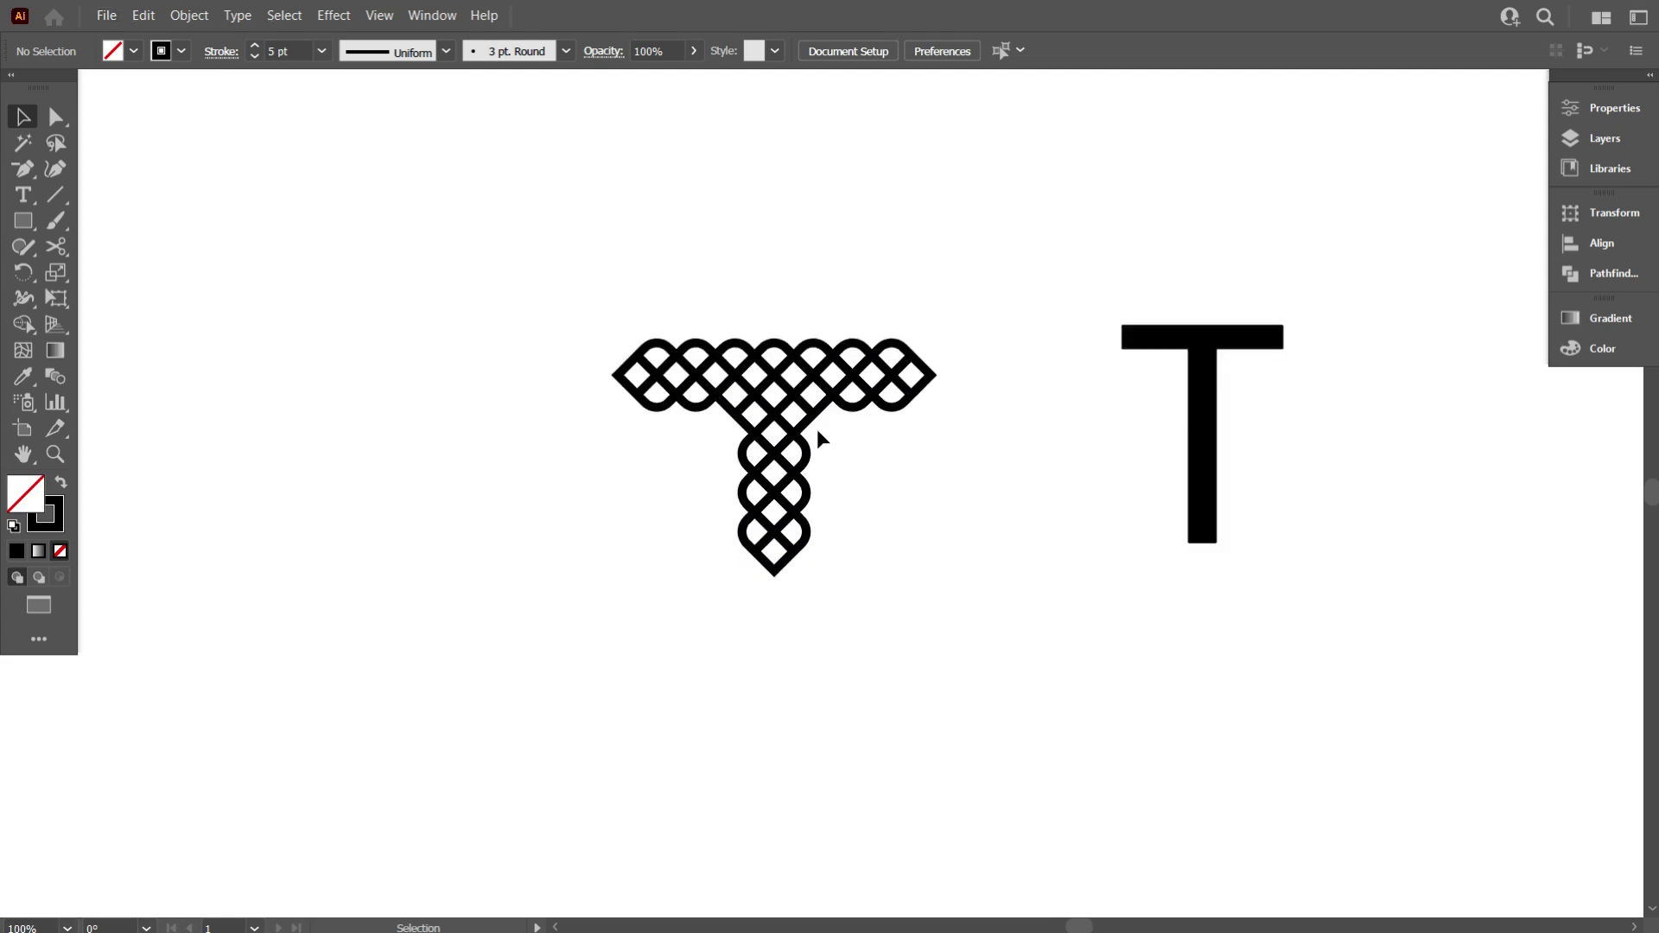
{"action": "scroll", "coordinate": [812, 436], "scroll_direction": "up", "scroll_amount": 1}
{"action": "scroll", "coordinate": [816, 448], "scroll_direction": "up", "scroll_amount": 2}
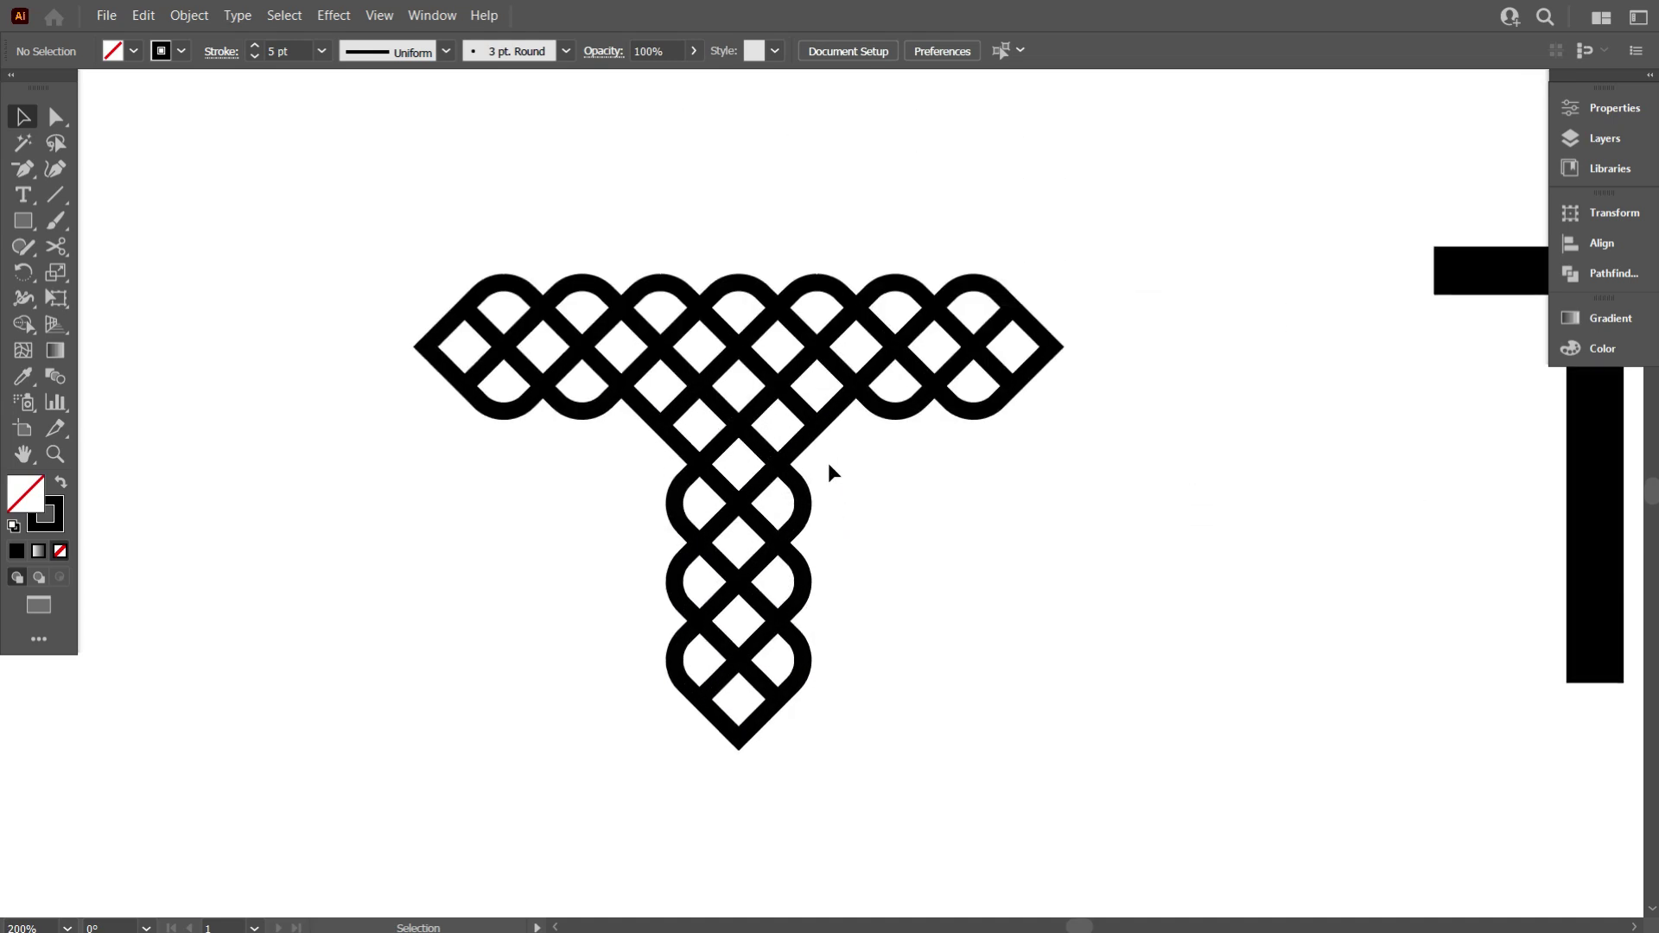
{"action": "left_click_drag", "start_coordinate": [368, 253], "coordinate": [932, 665]}
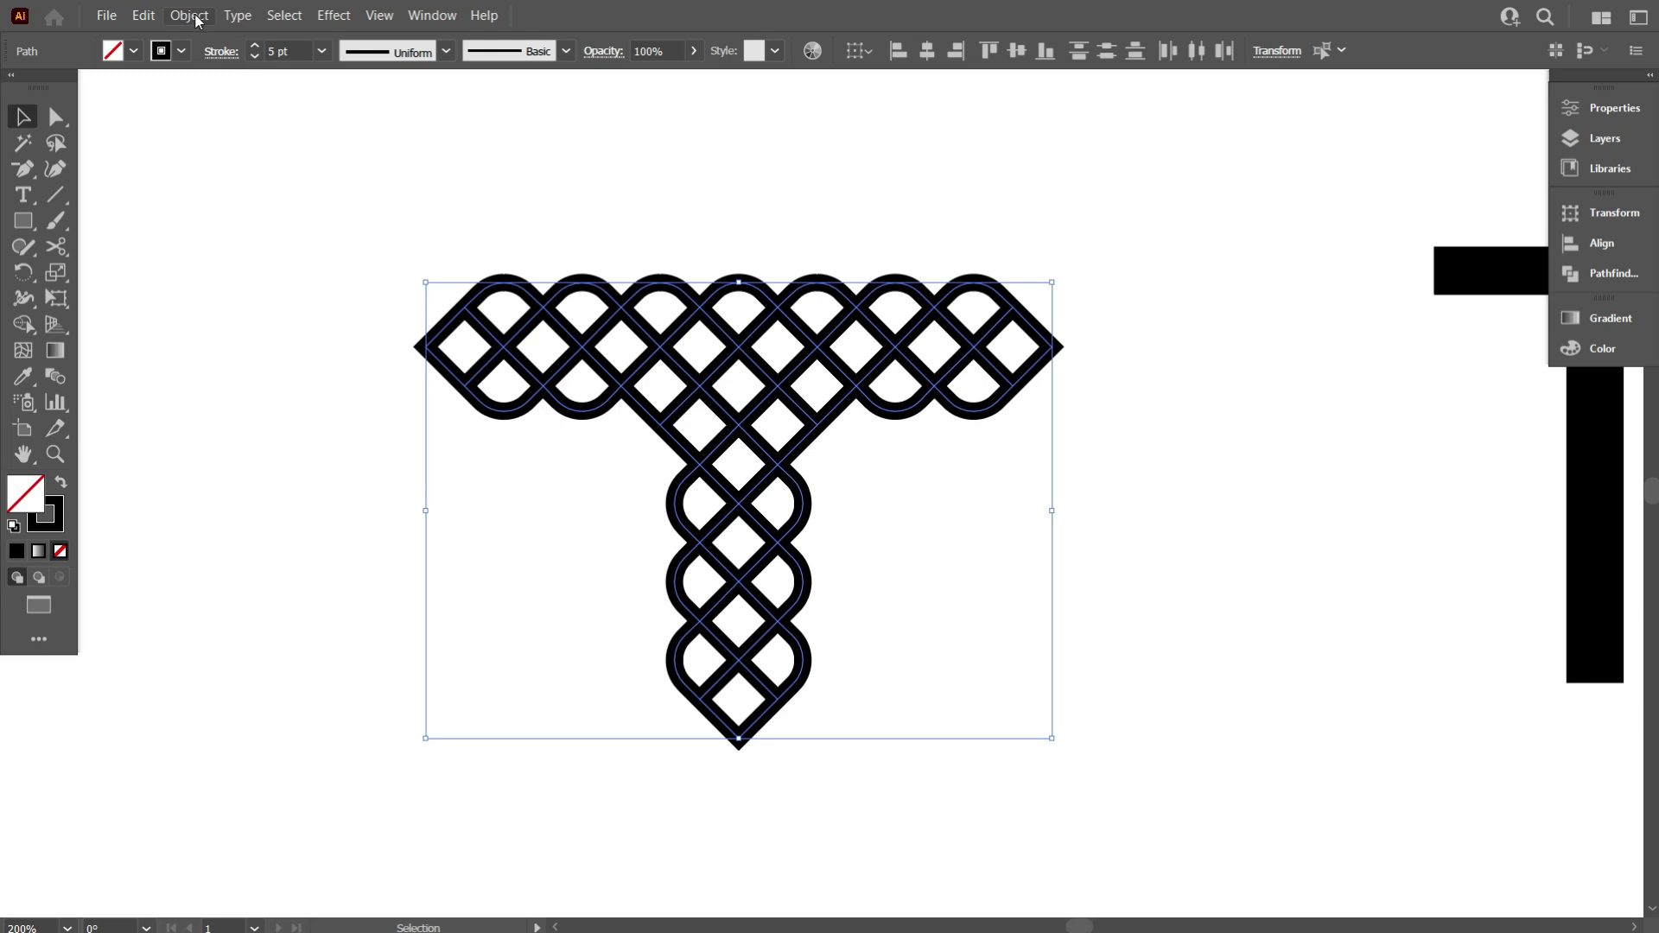
{"action": "left_click", "coordinate": [275, 263]}
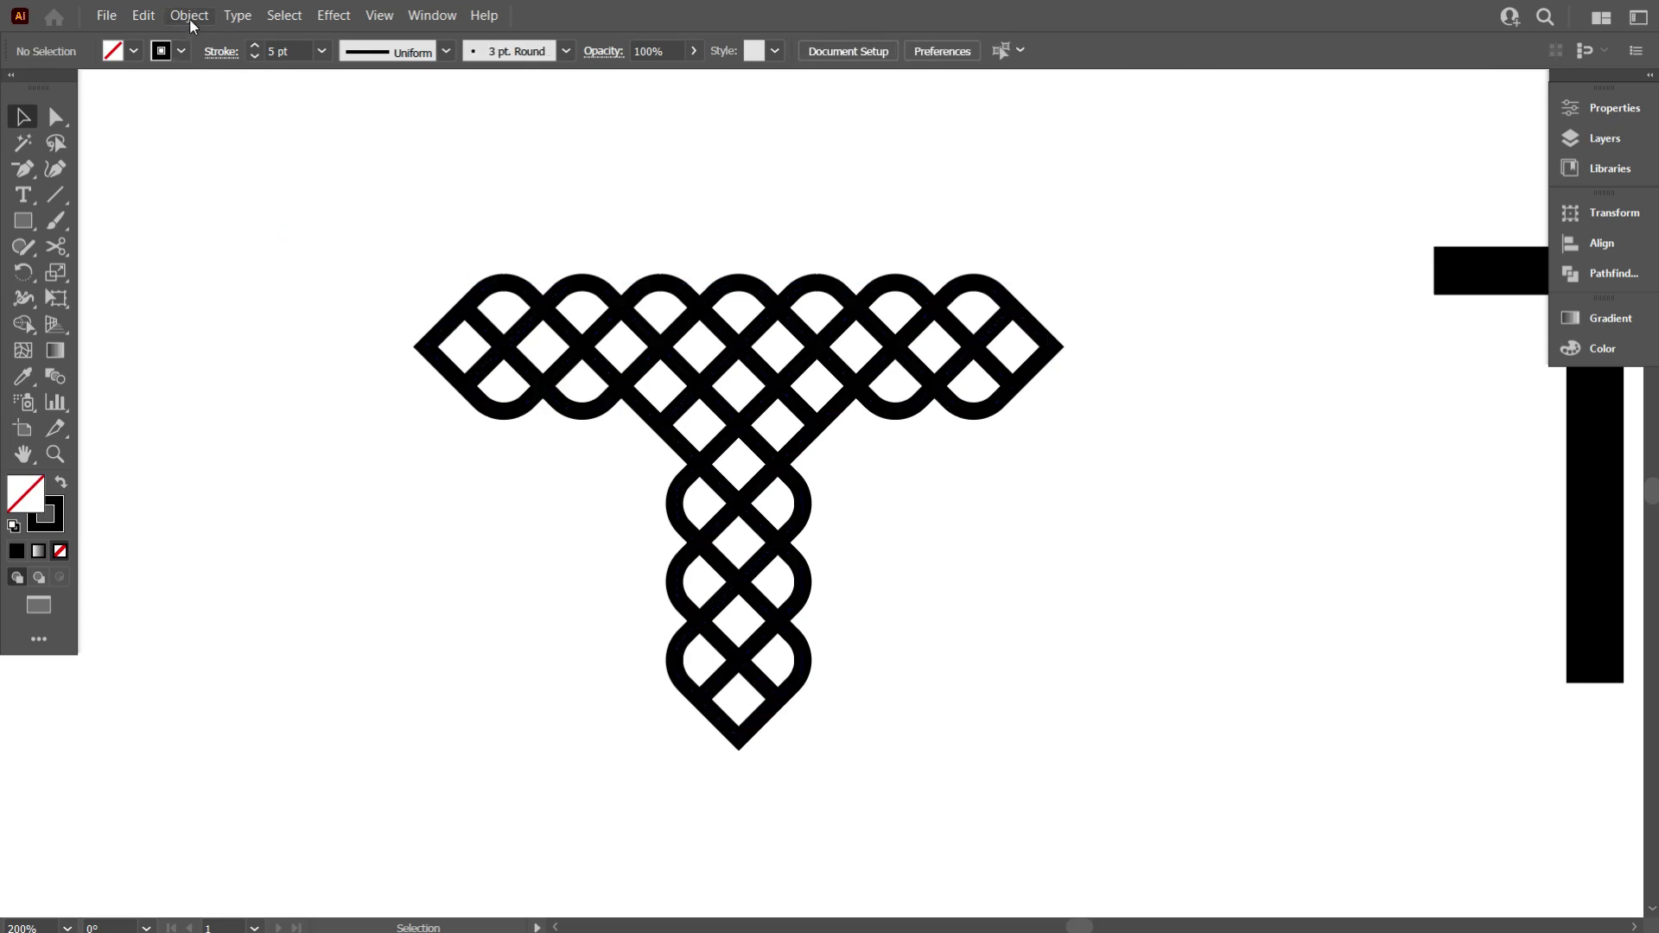
Draw a diagonal 5 pt line beside the lattice T and move it to the stem's lower-right corner, sloping outward
{"action": "left_click", "coordinate": [57, 193]}
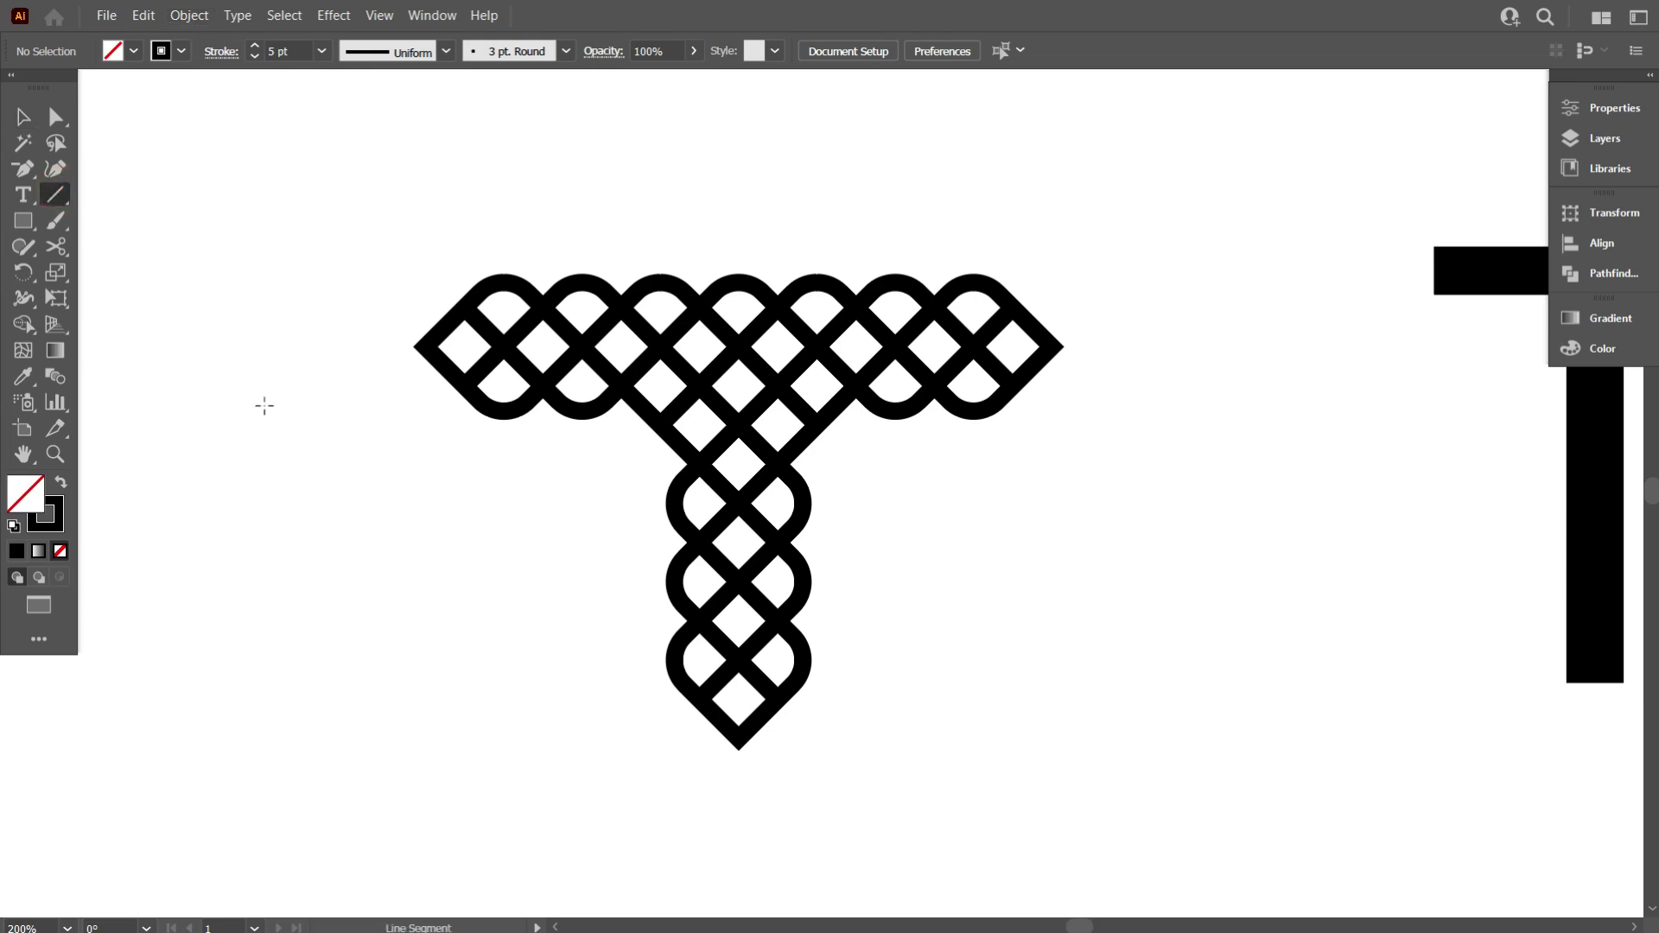
{"action": "mouse_move", "coordinate": [323, 318]}
{"action": "left_mouse_down"}
{"action": "mouse_move", "coordinate": [323, 503]}
{"action": "mouse_move", "coordinate": [426, 444]}
{"action": "mouse_move", "coordinate": [439, 519]}
{"action": "left_mouse_up"}
{"action": "key", "text": "v"}
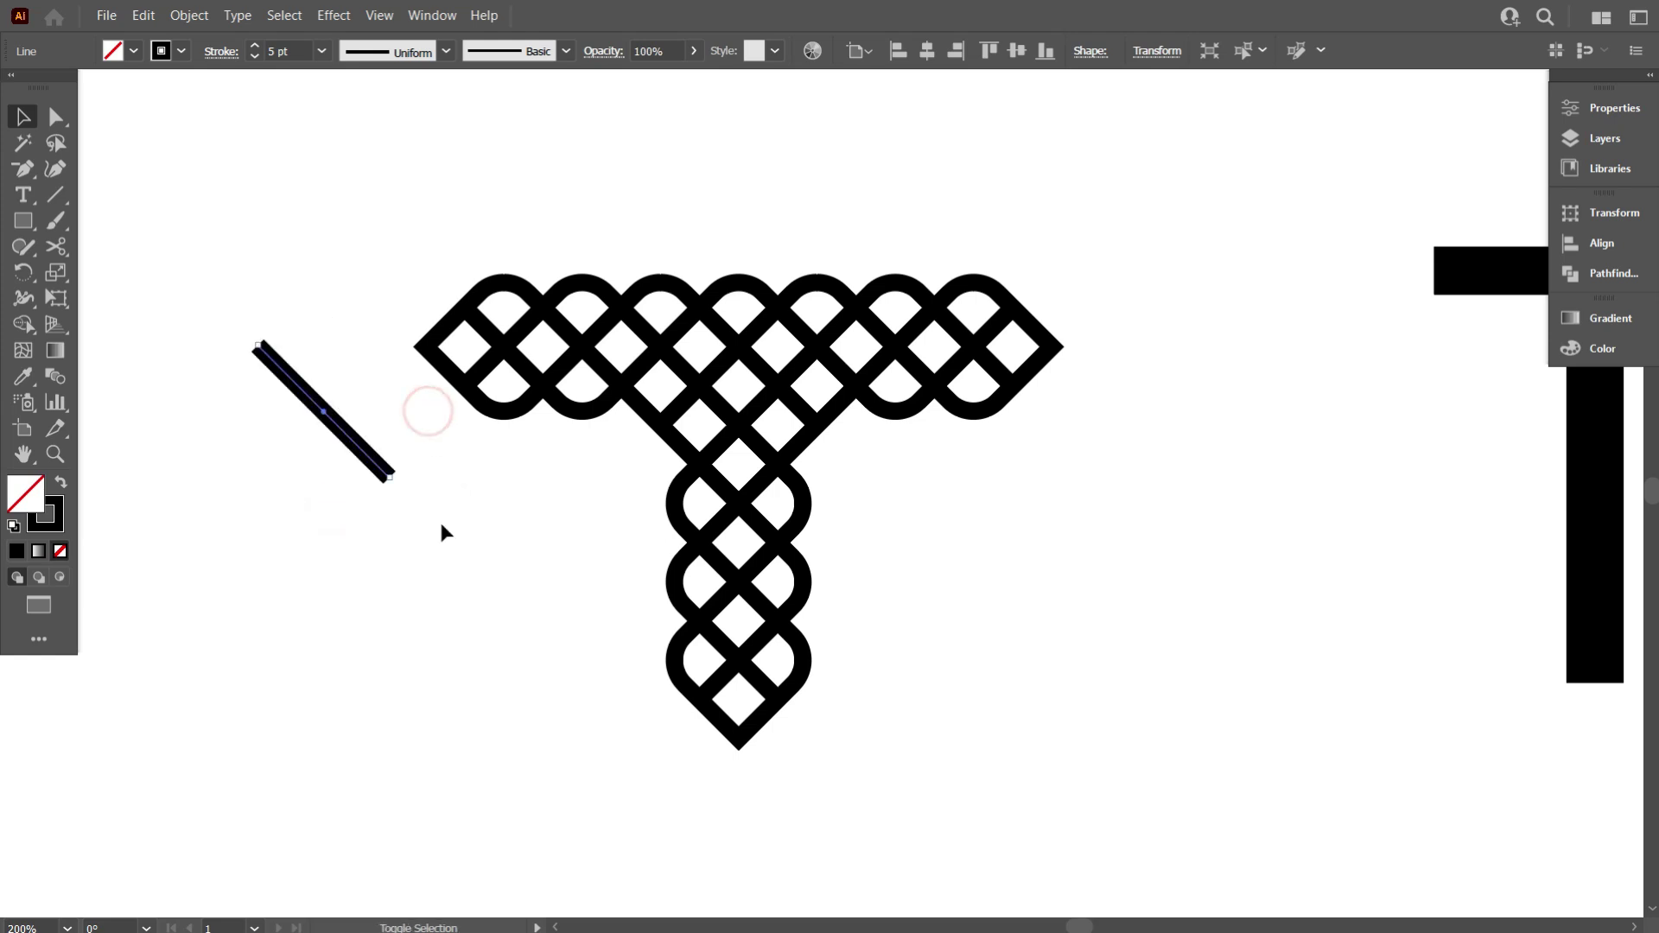
{"action": "left_click", "coordinate": [460, 559]}
{"action": "left_click_drag", "start_coordinate": [357, 451], "coordinate": [878, 799]}
Shorten the diagonal line at the stem's bottom from its free outer end
{"action": "scroll", "coordinate": [893, 780], "scroll_direction": "up", "scroll_amount": 2}
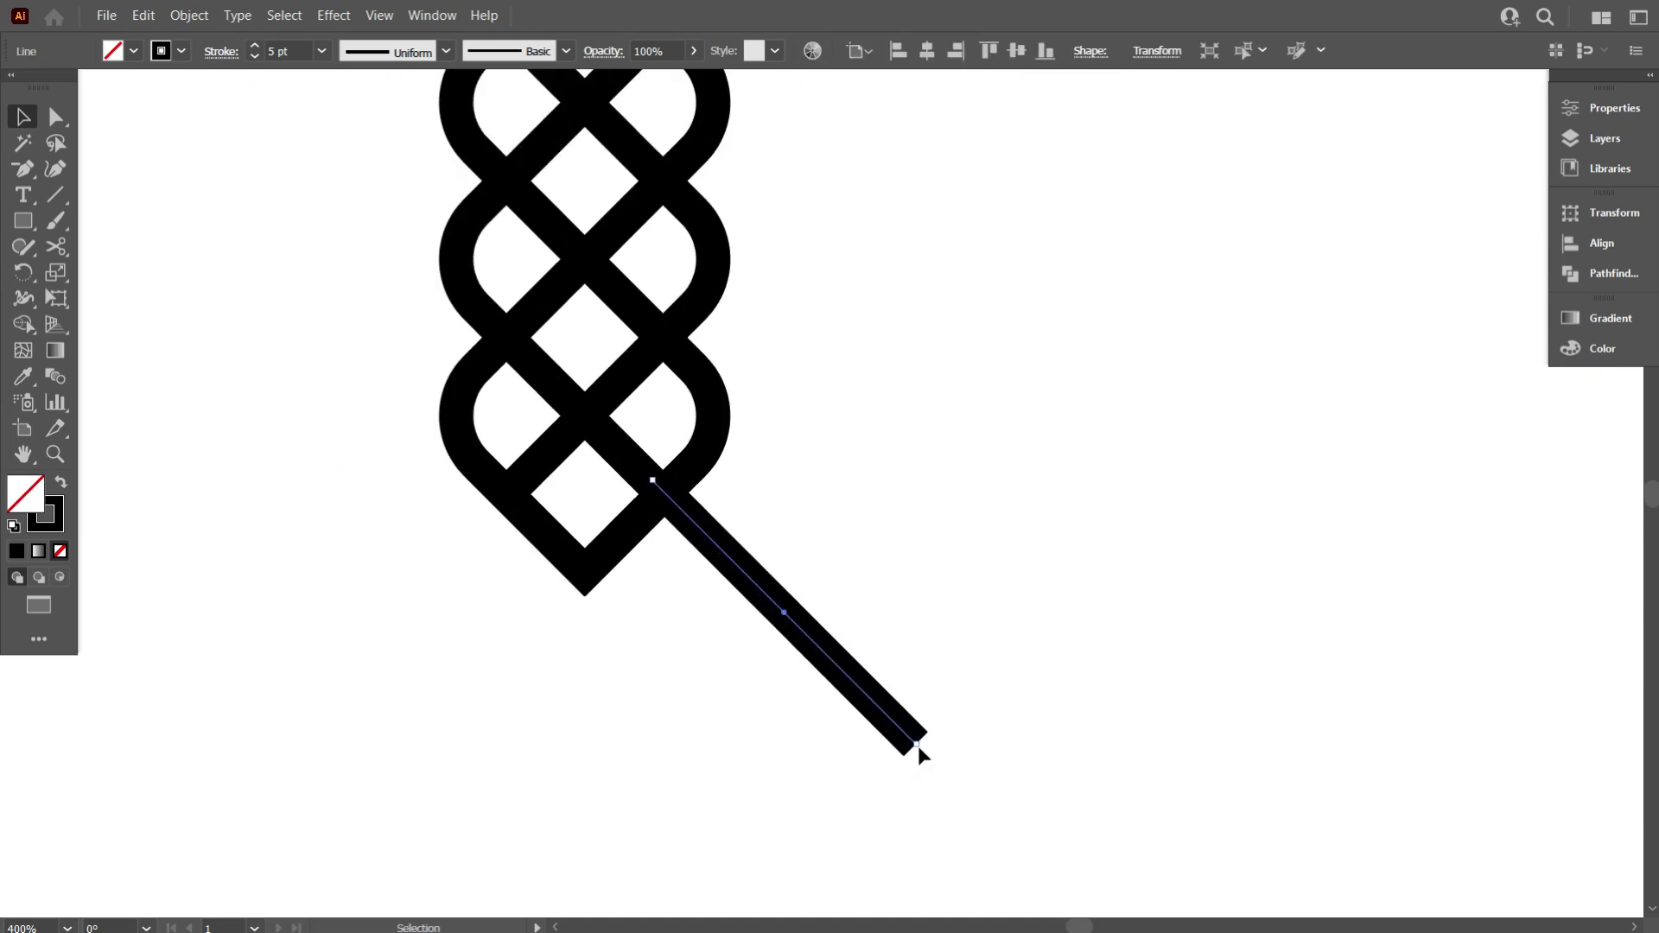
{"action": "left_click_drag", "start_coordinate": [917, 745], "coordinate": [805, 651]}
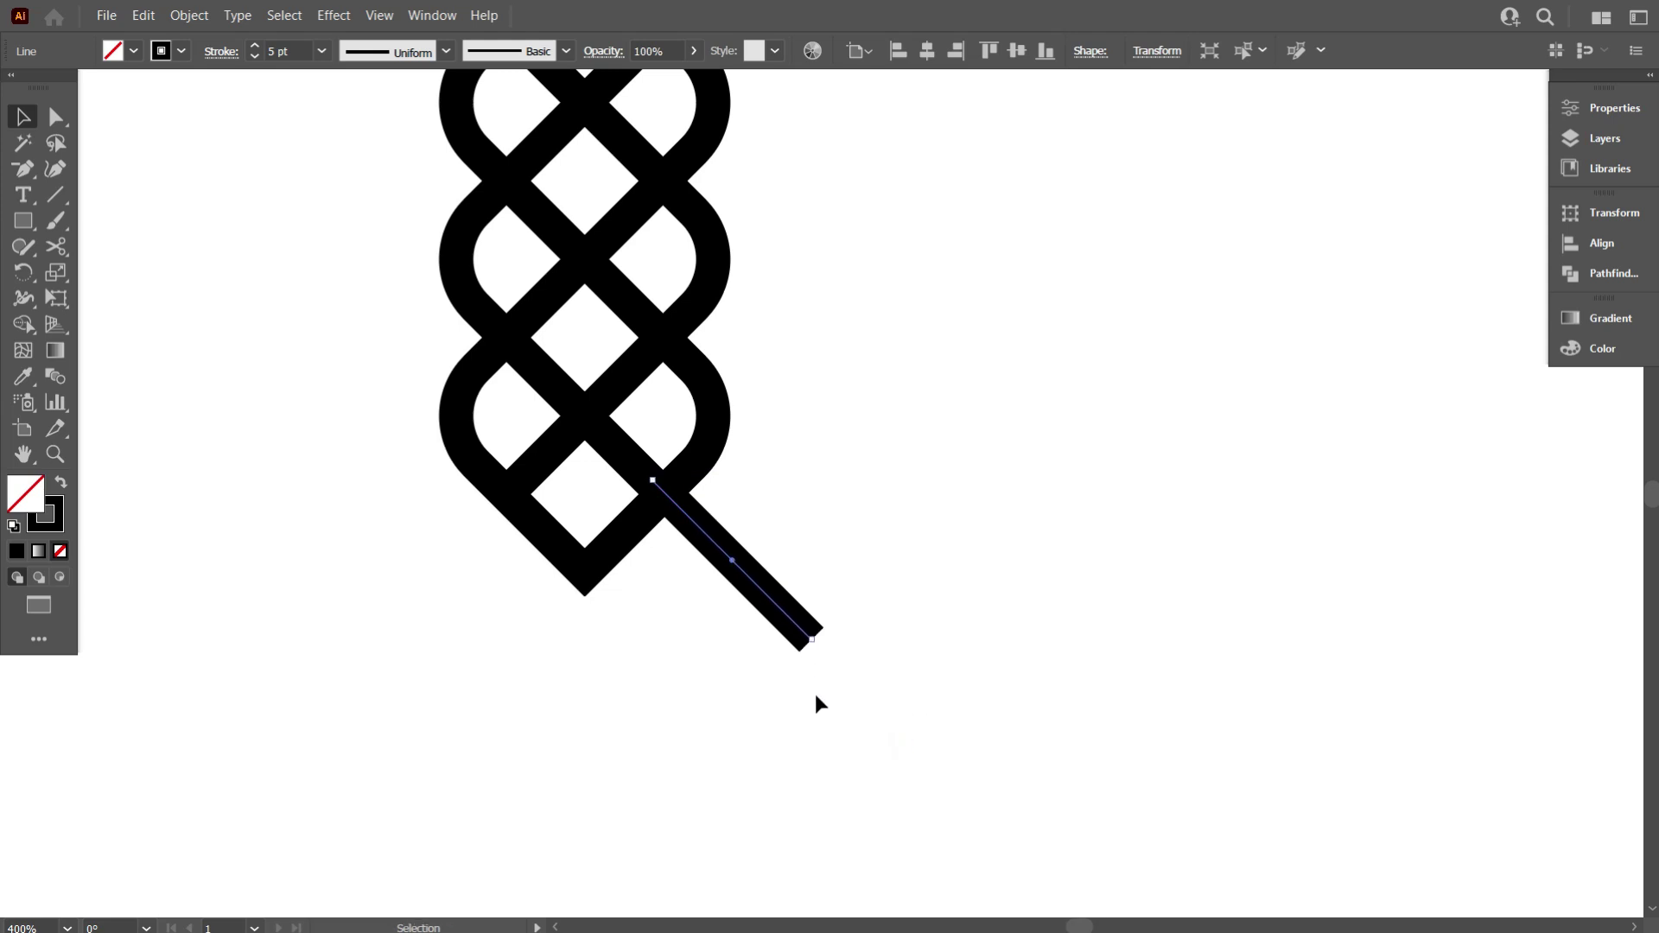
{"action": "scroll", "coordinate": [816, 693], "scroll_direction": "down", "scroll_amount": 3}
{"action": "left_click", "coordinate": [816, 695]}
In outline view, adjust the diagonal line's upper end to meet the lattice corner at the stem's lower right
{"action": "key", "text": "ctrl+y"}
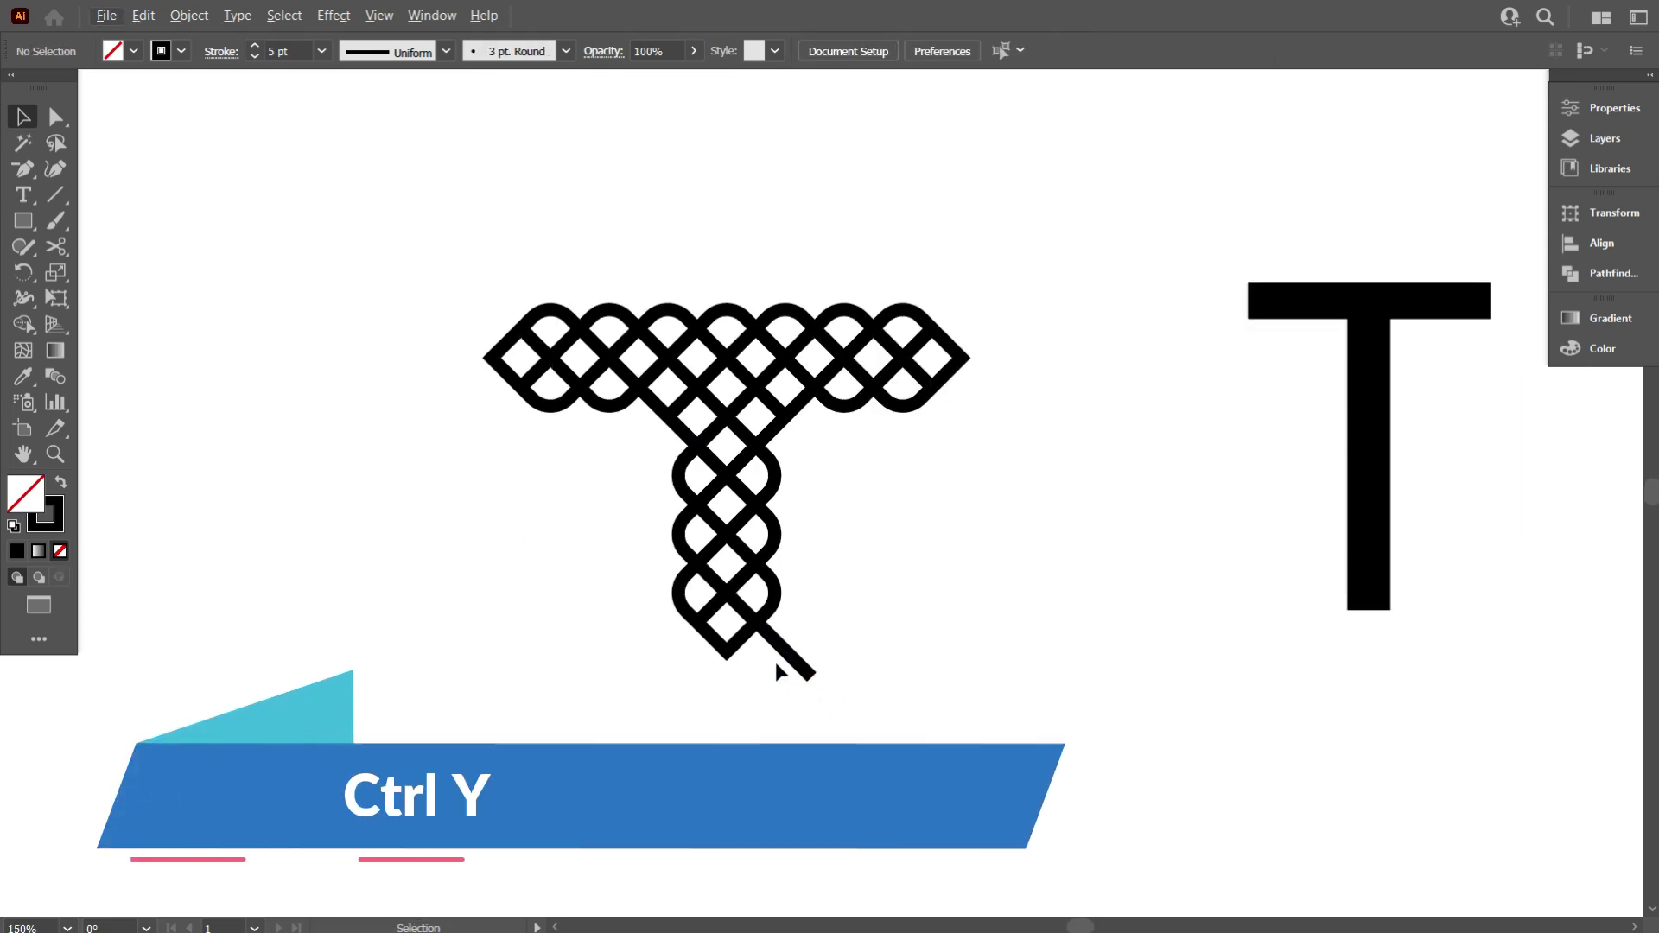
{"action": "scroll", "coordinate": [769, 683], "scroll_direction": "up", "scroll_amount": 5}
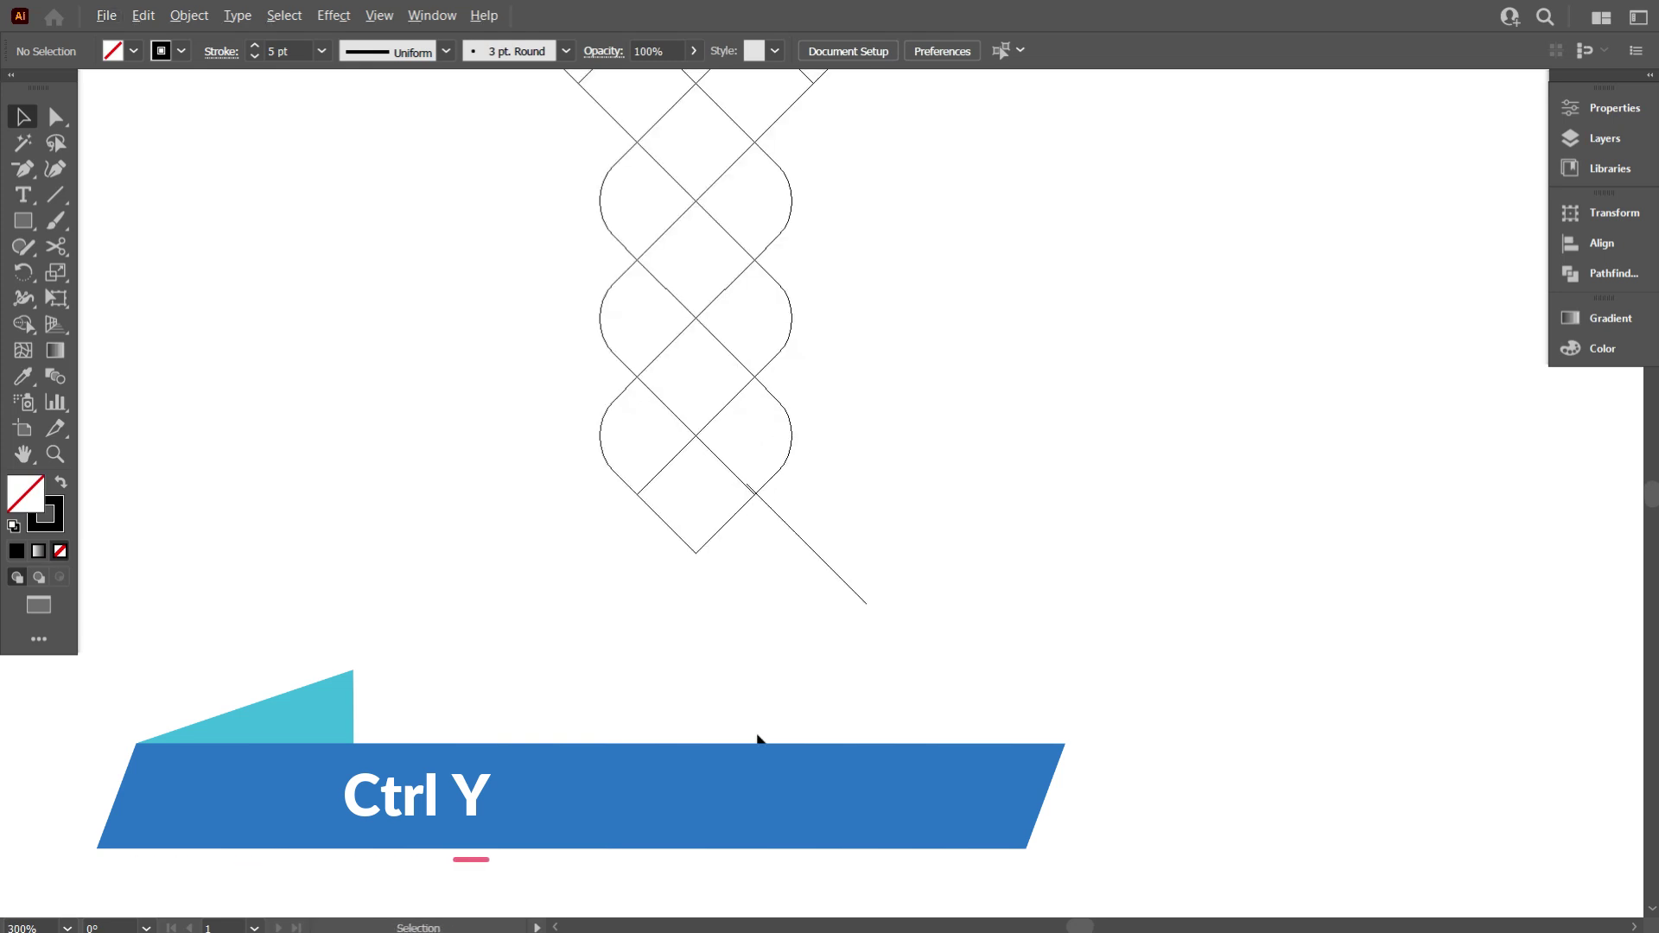
{"action": "scroll", "coordinate": [741, 413], "scroll_direction": "up", "scroll_amount": 3}
{"action": "left_click_drag", "start_coordinate": [804, 447], "coordinate": [748, 394]}
{"action": "scroll", "coordinate": [812, 553], "scroll_direction": "down", "scroll_amount": 3}
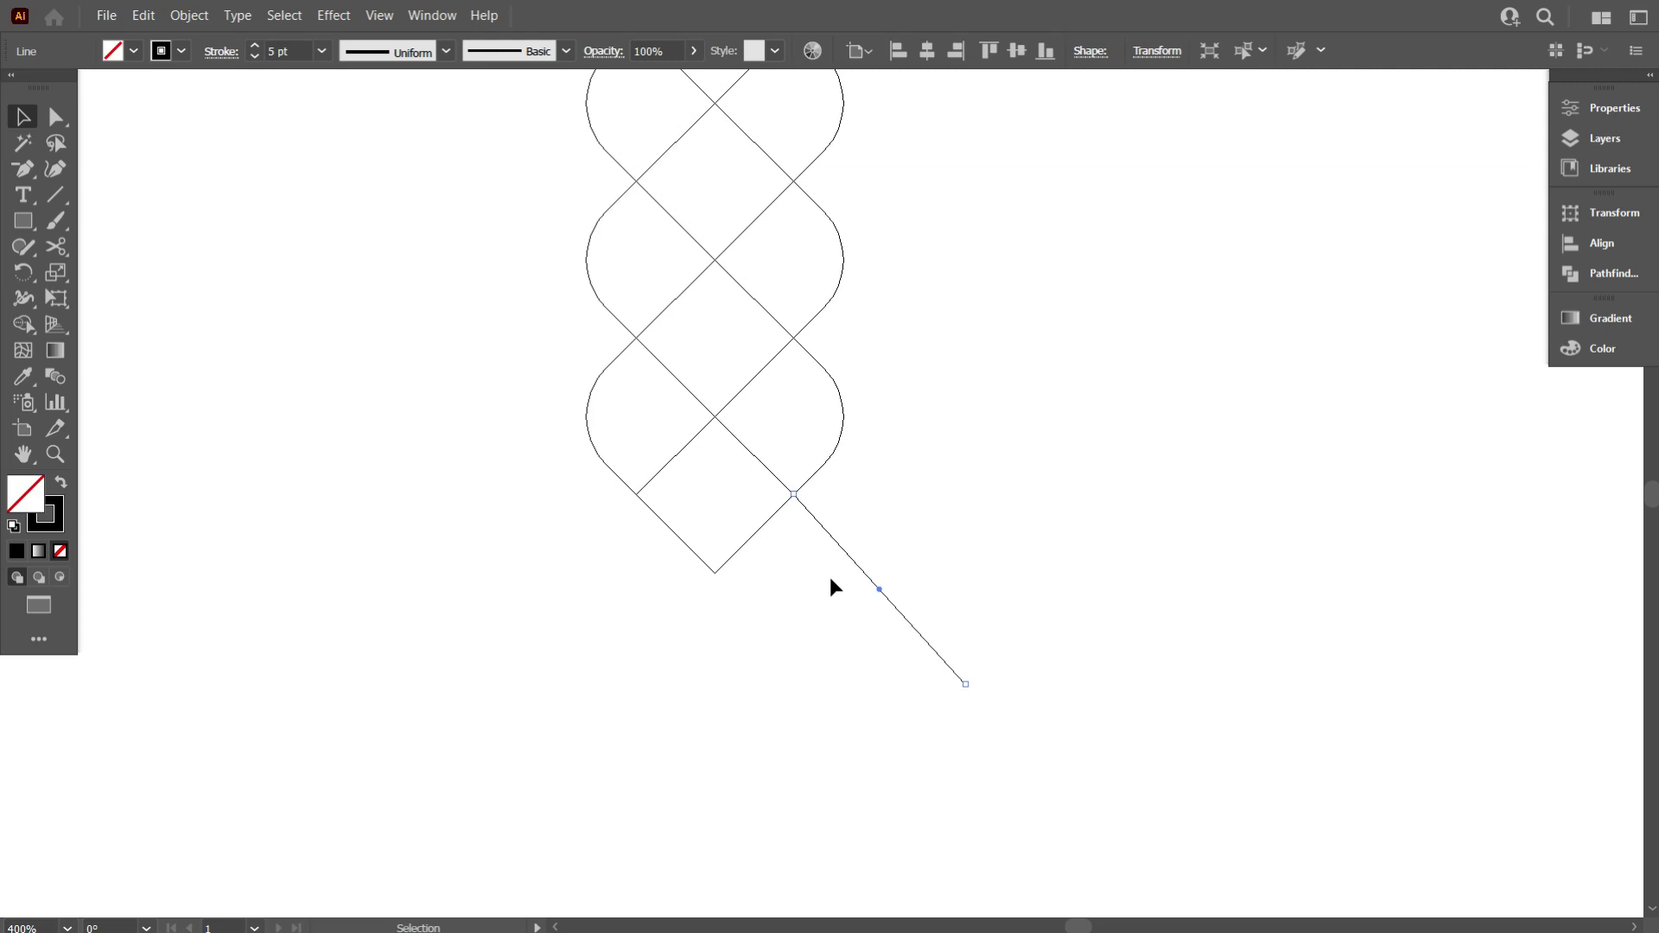
{"action": "scroll", "coordinate": [829, 577], "scroll_direction": "down", "scroll_amount": 1}
Make a reflected copy of the diagonal line and move it to the stem's lower-left corner
{"action": "right_click", "coordinate": [905, 566]}
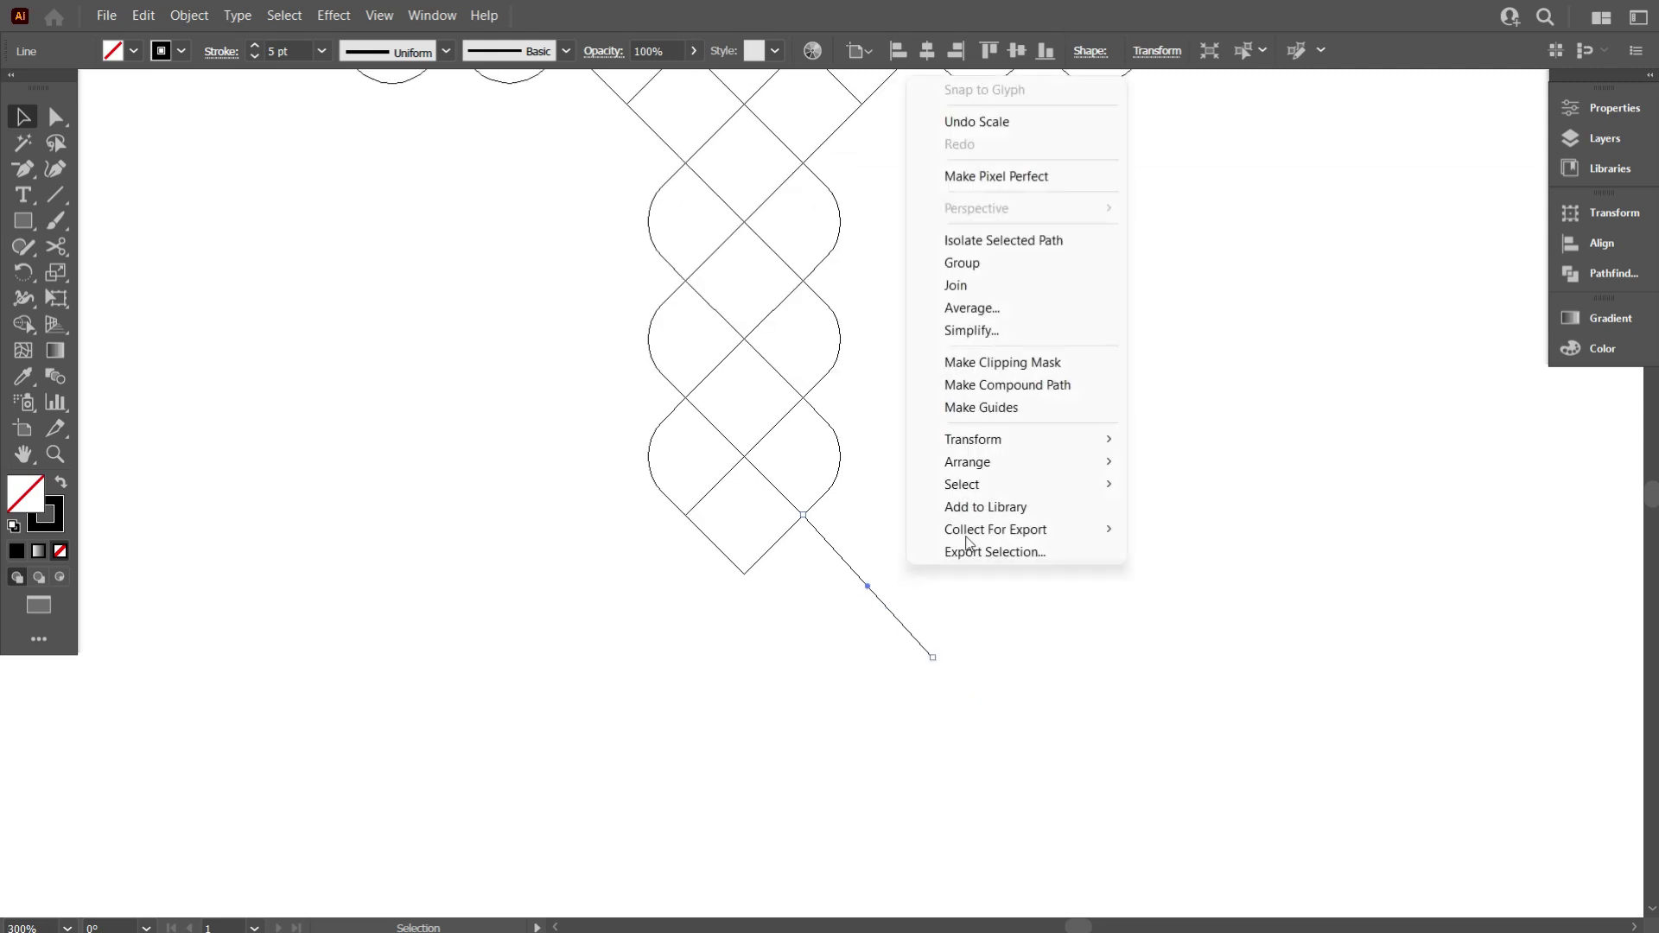
{"action": "mouse_move", "coordinate": [1119, 440]}
{"action": "left_click", "coordinate": [1215, 516]}
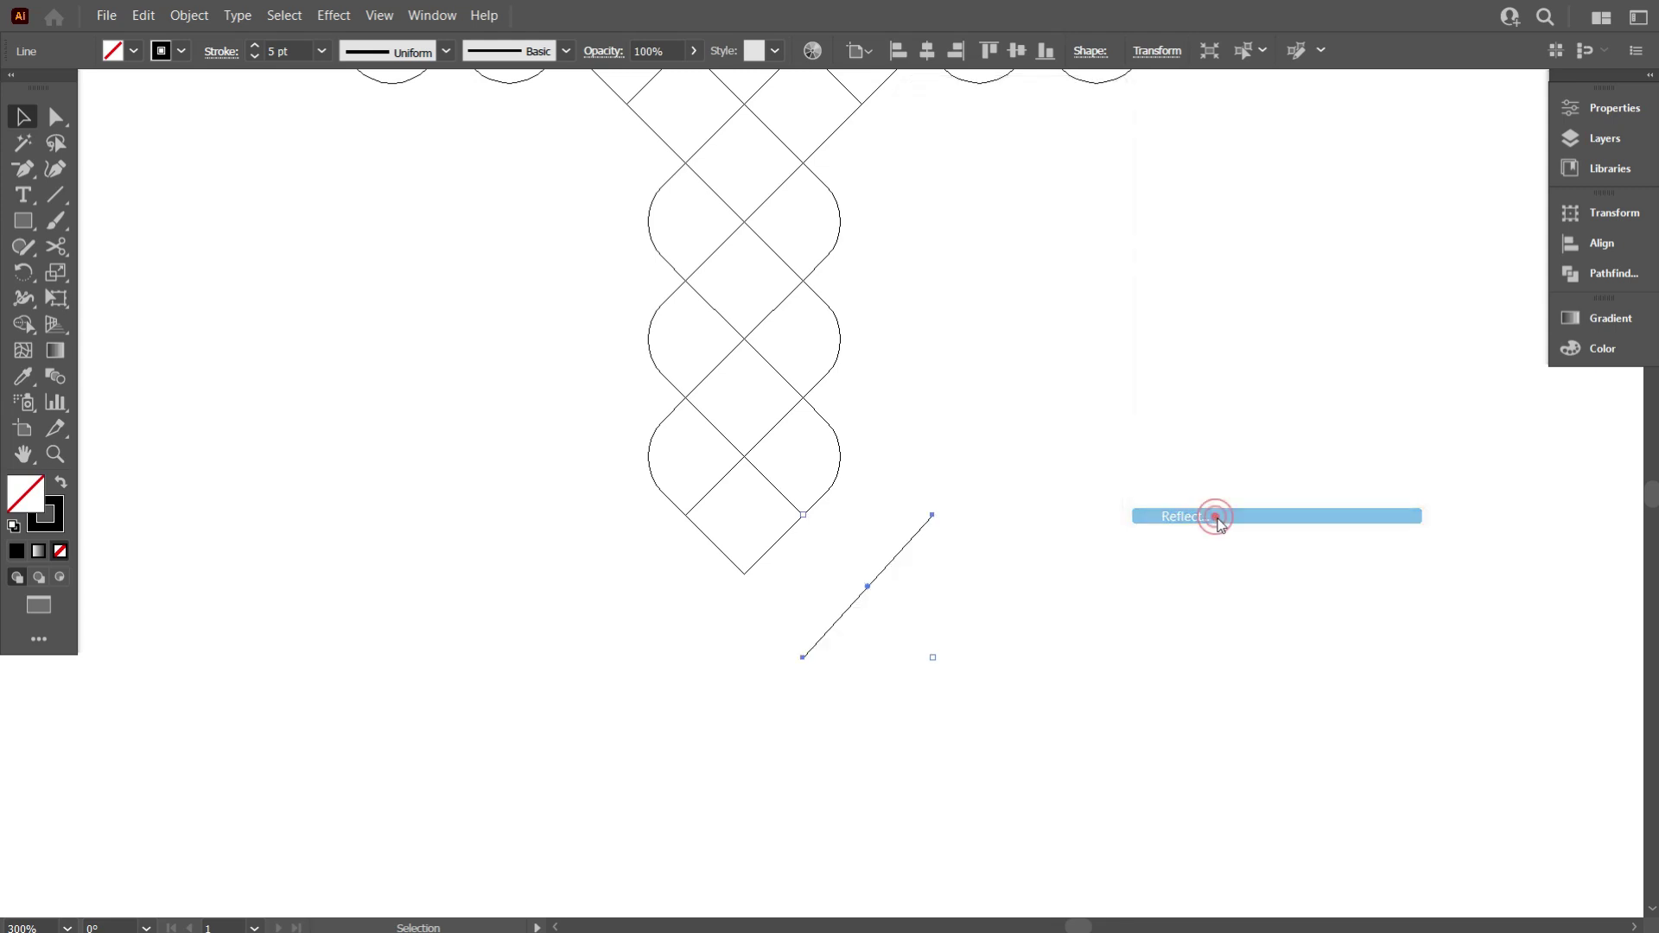
{"action": "left_click", "coordinate": [1359, 675]}
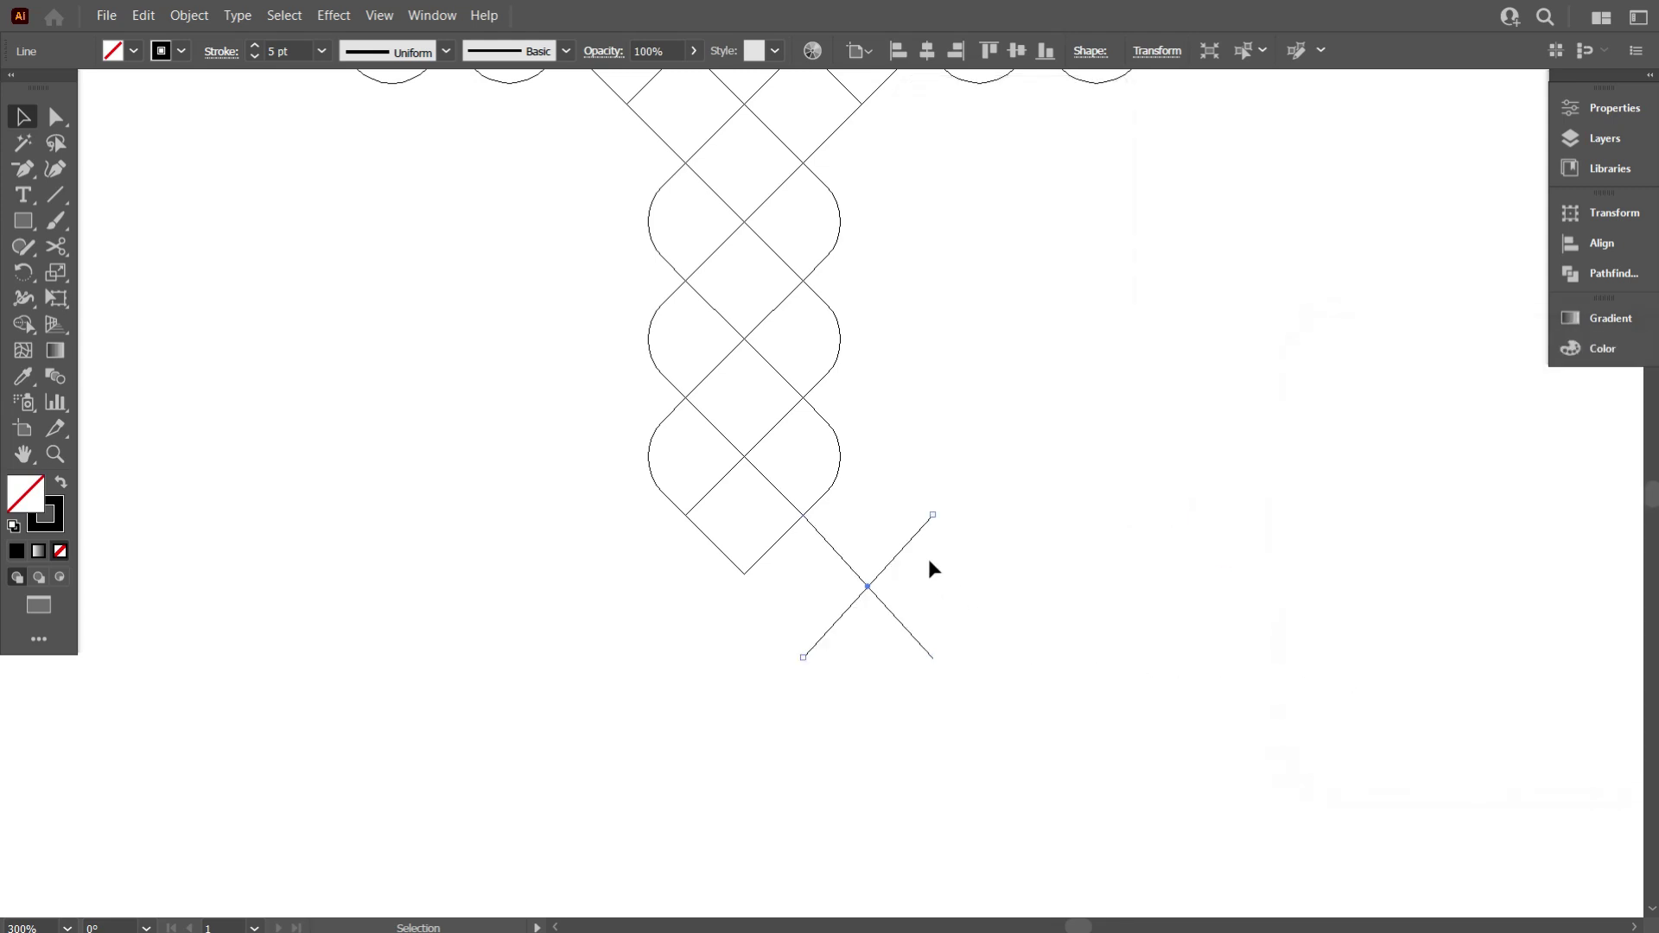
{"action": "left_click_drag", "start_coordinate": [906, 542], "coordinate": [663, 543]}
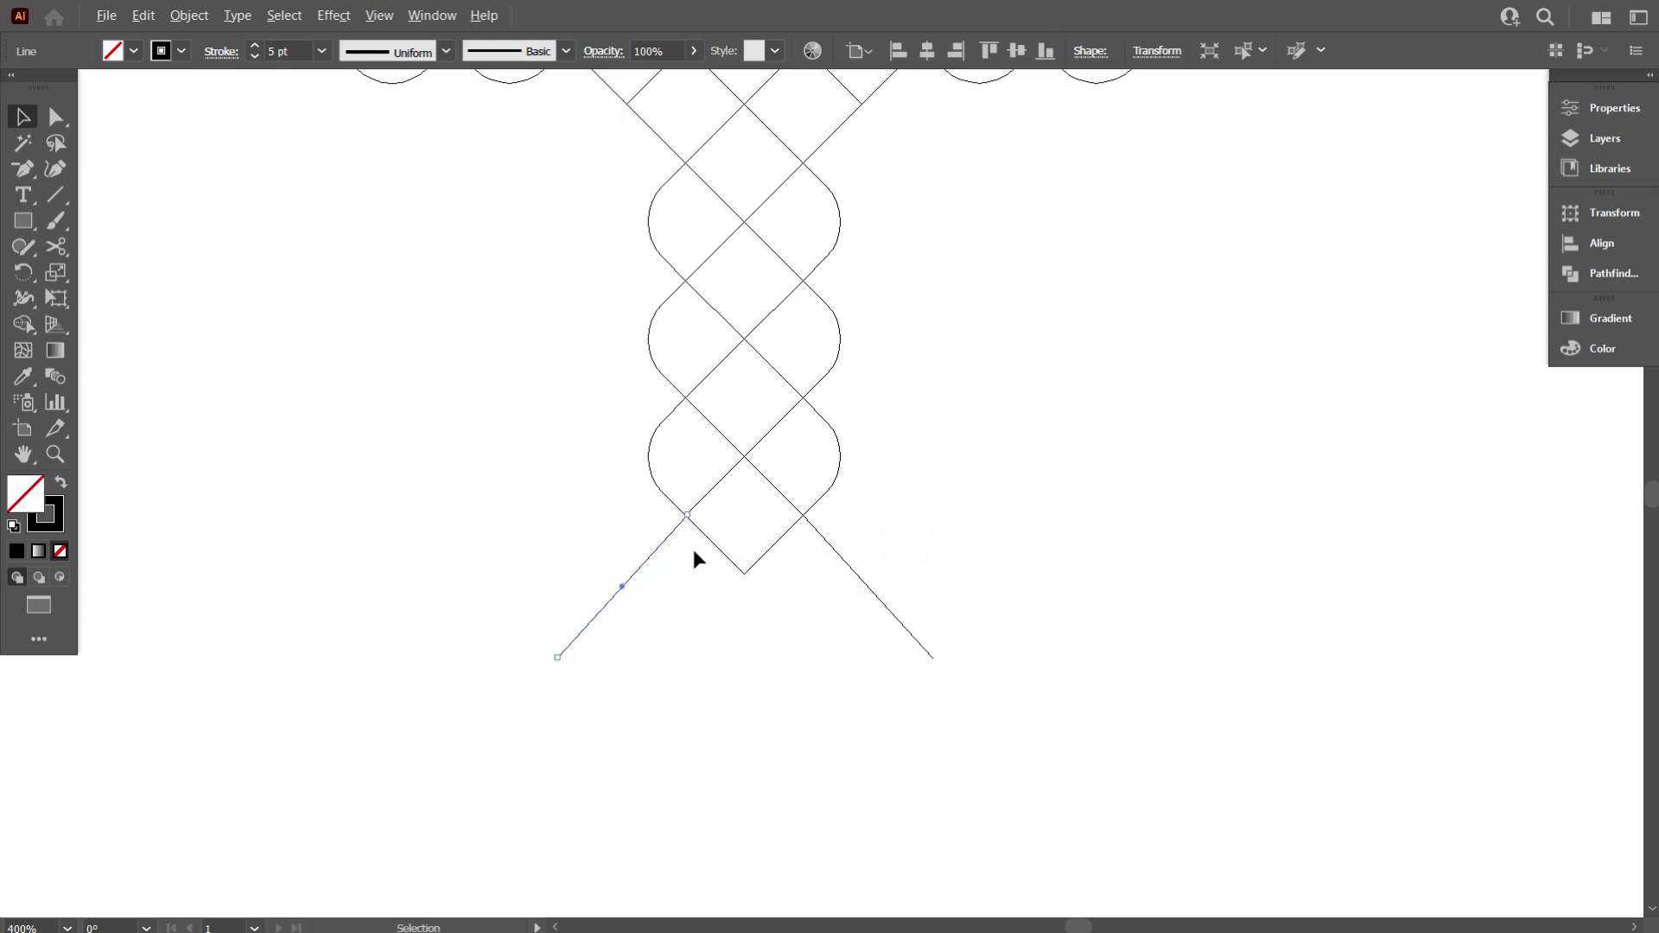
Snap the mirrored line's upper end exactly onto the lattice corner at the stem's lower left and return to the normal preview
{"action": "scroll", "coordinate": [693, 560], "scroll_direction": "up", "scroll_amount": 1}
{"action": "left_click", "coordinate": [699, 590]}
{"action": "scroll", "coordinate": [662, 550], "scroll_direction": "up", "scroll_amount": 3}
{"action": "left_click", "coordinate": [715, 547]}
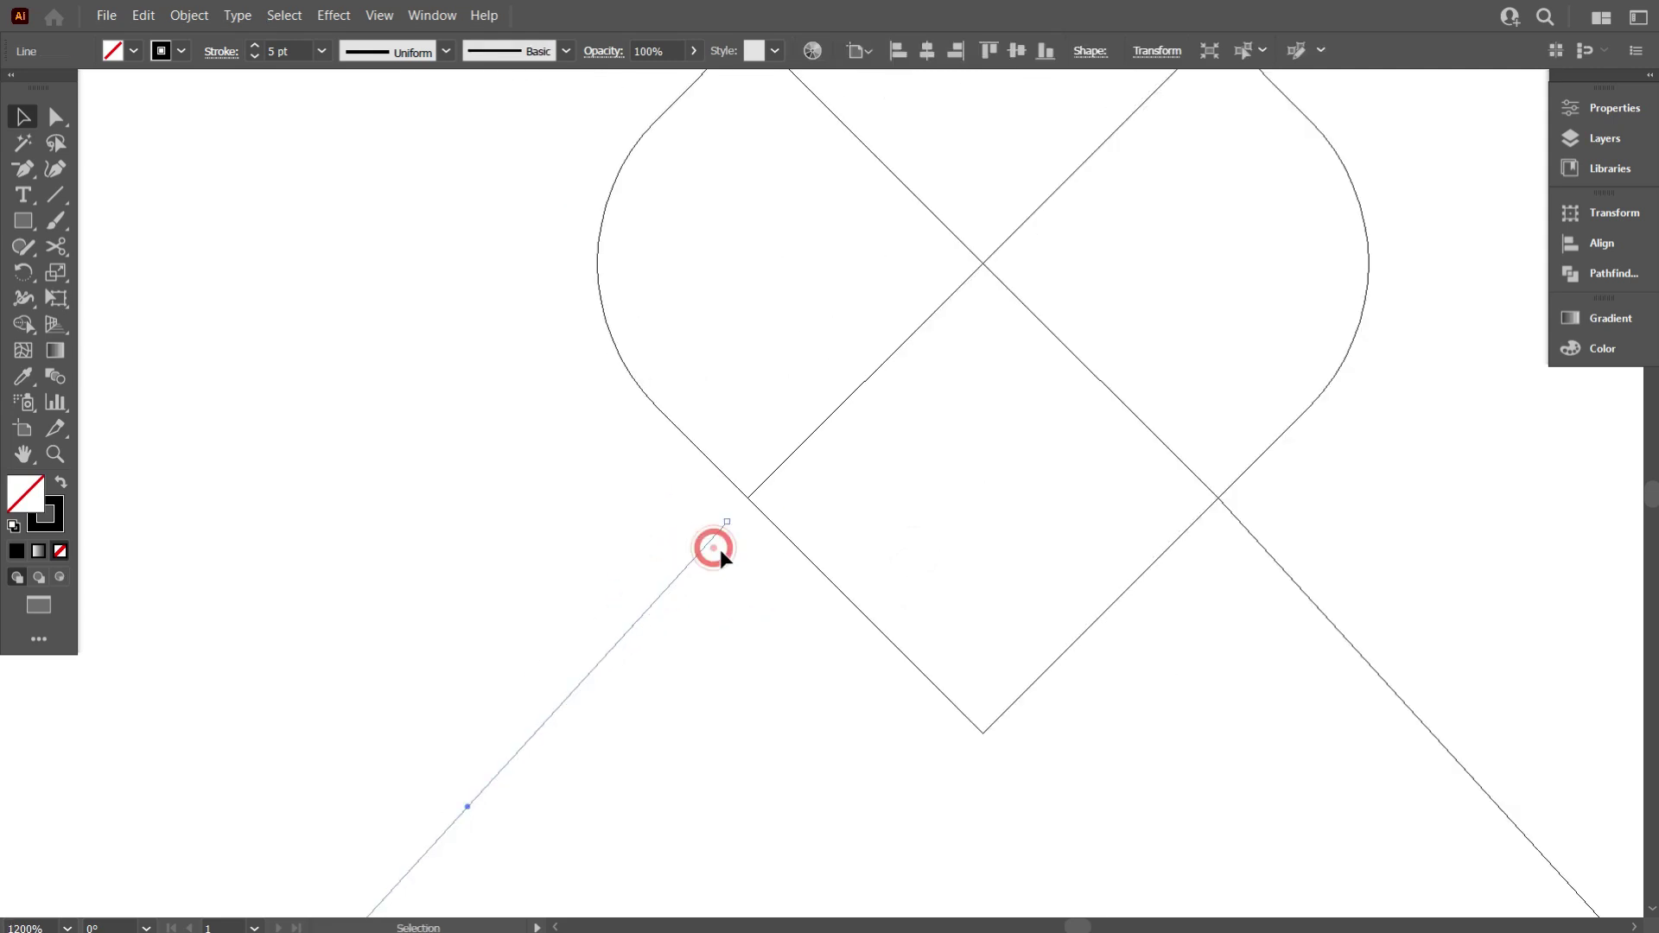
{"action": "left_click_drag", "start_coordinate": [726, 522], "coordinate": [748, 500]}
{"action": "scroll", "coordinate": [736, 575], "scroll_direction": "down", "scroll_amount": 3}
{"action": "scroll", "coordinate": [728, 605], "scroll_direction": "down", "scroll_amount": 4}
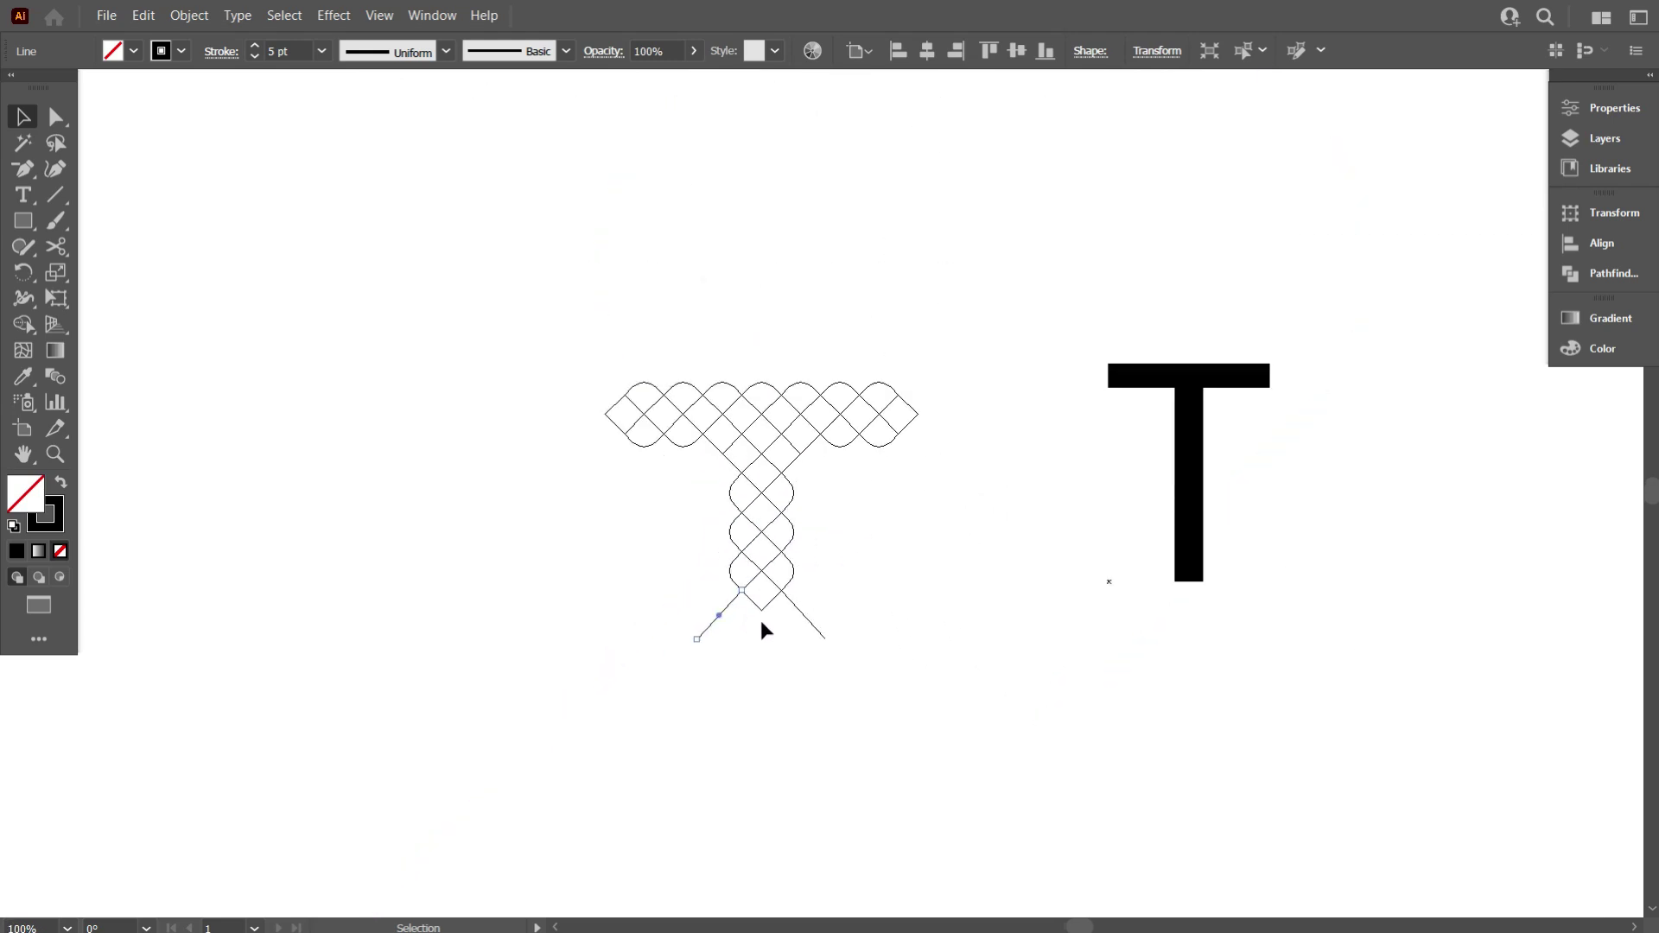
{"action": "left_click", "coordinate": [791, 663]}
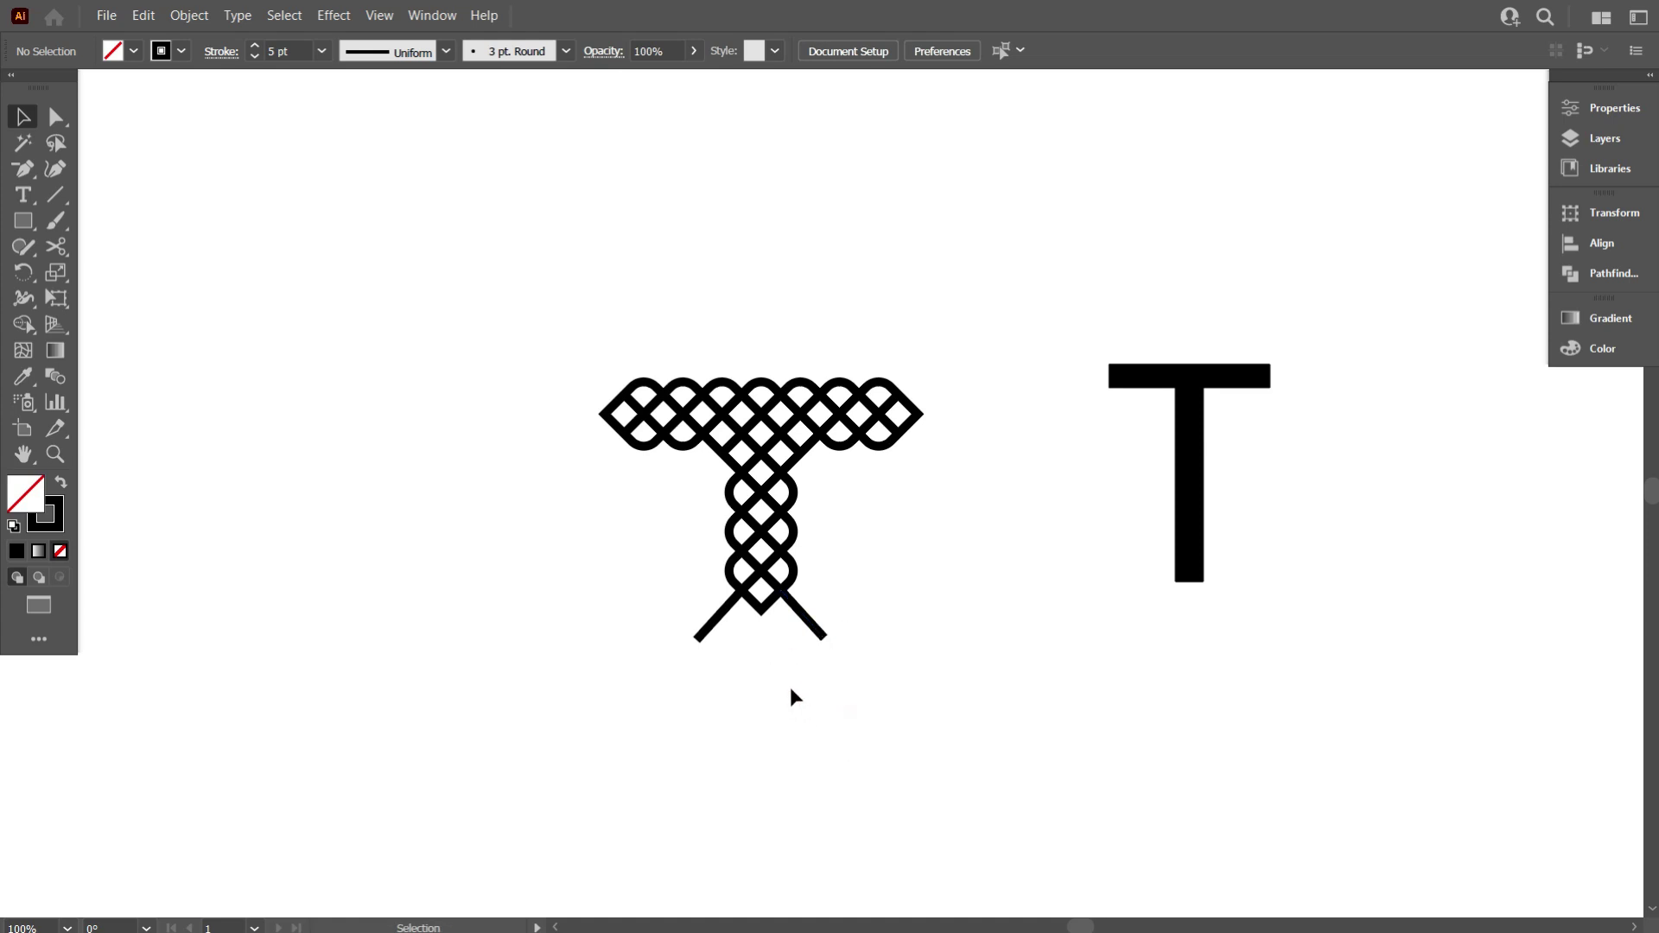
Select the two diagonal lines at the stem's bottom and group them
{"action": "scroll", "coordinate": [803, 695], "scroll_direction": "up", "scroll_amount": 2}
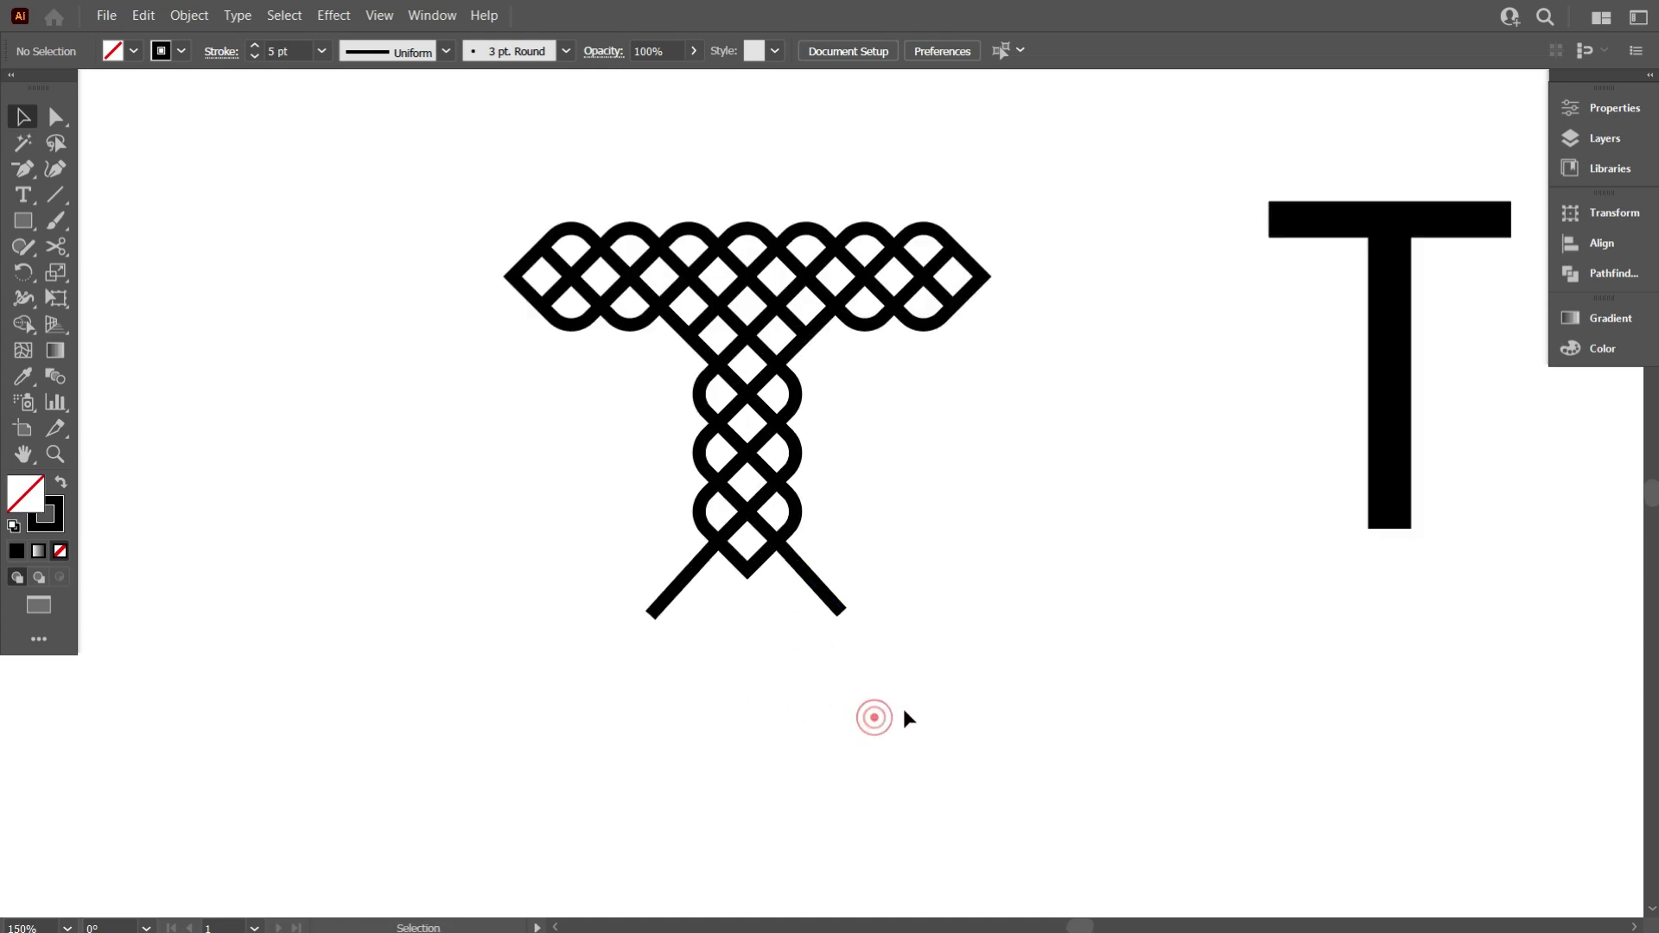
{"action": "left_click_drag", "start_coordinate": [897, 707], "coordinate": [607, 615]}
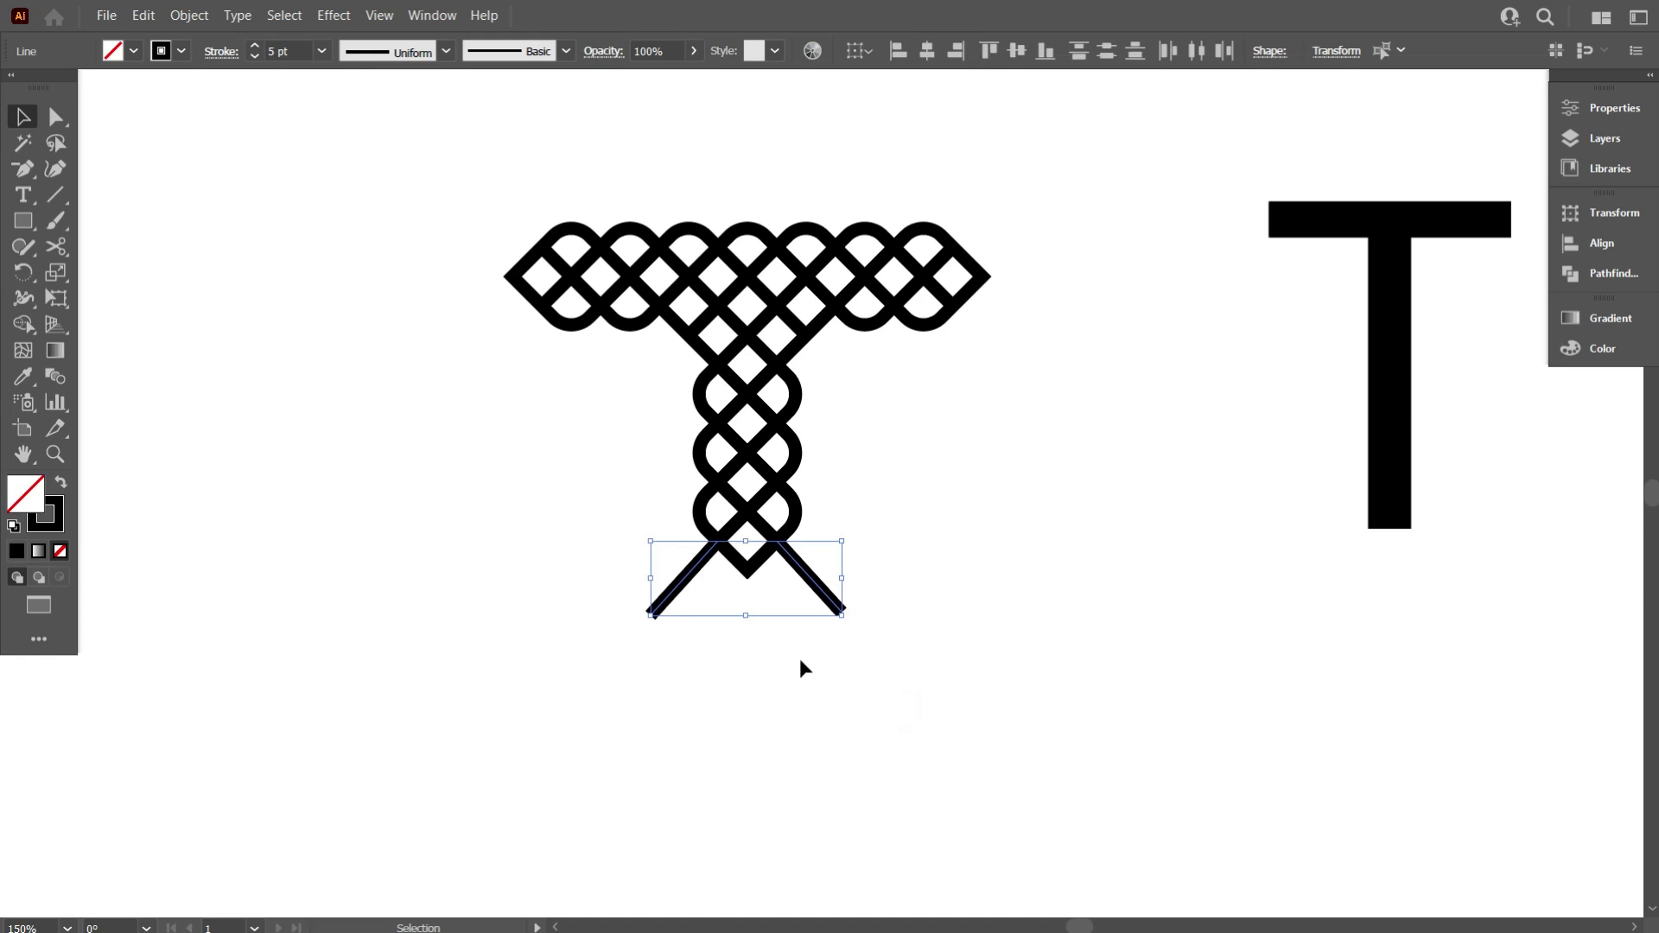
{"action": "right_click", "coordinate": [818, 591]}
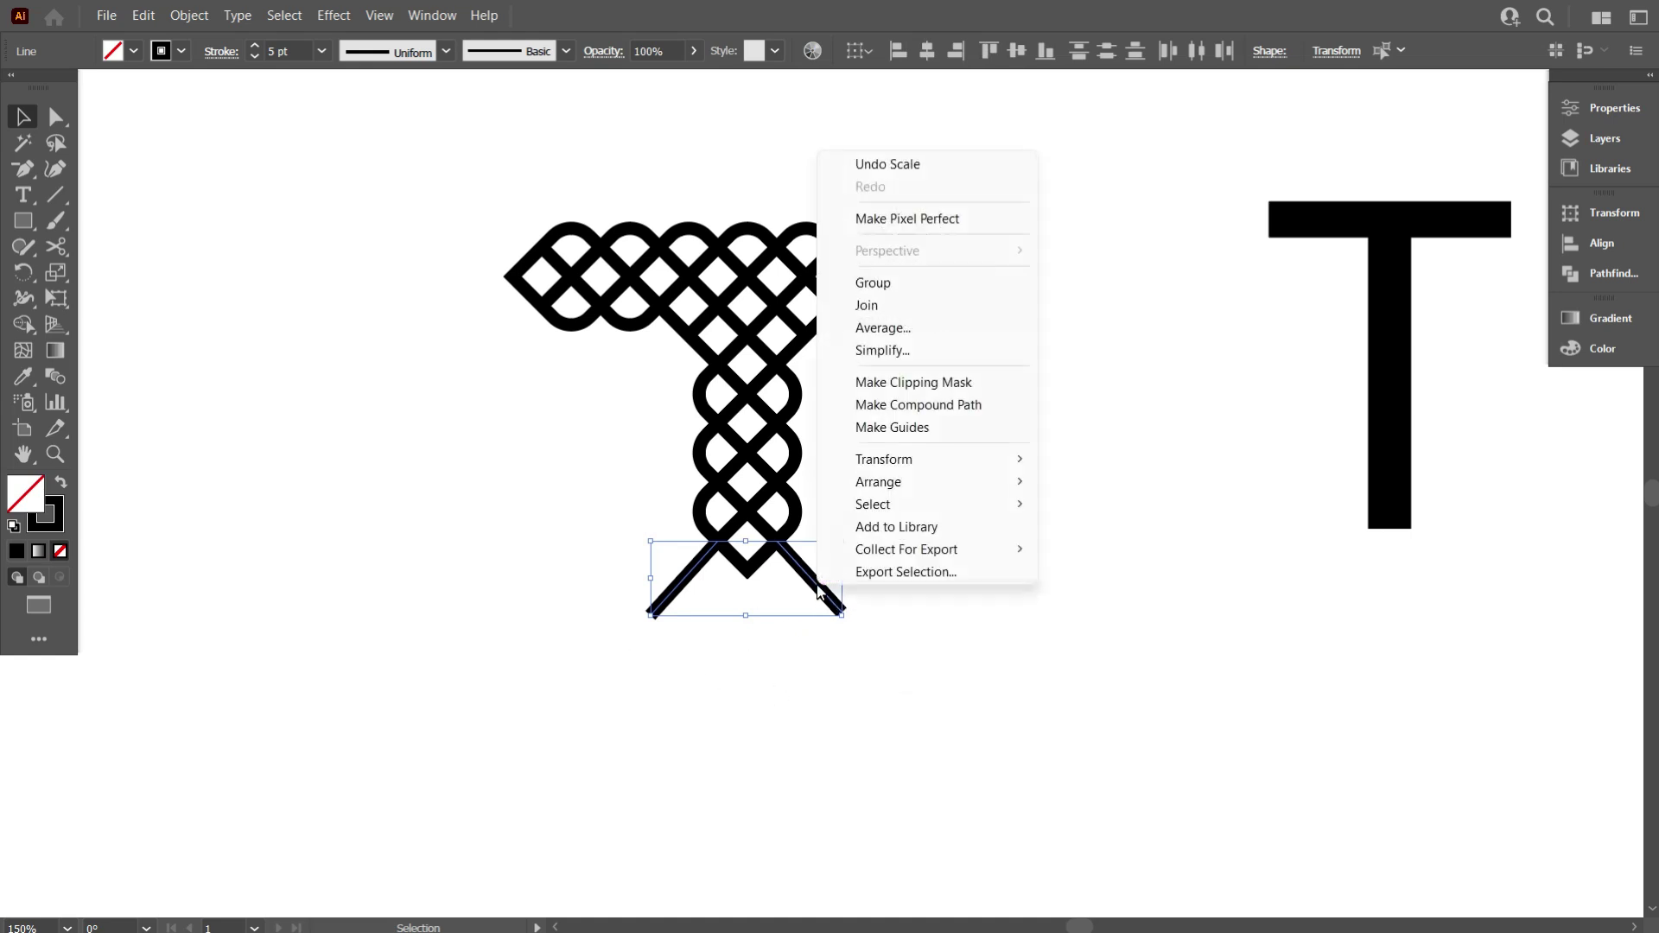
{"action": "left_click", "coordinate": [895, 307]}
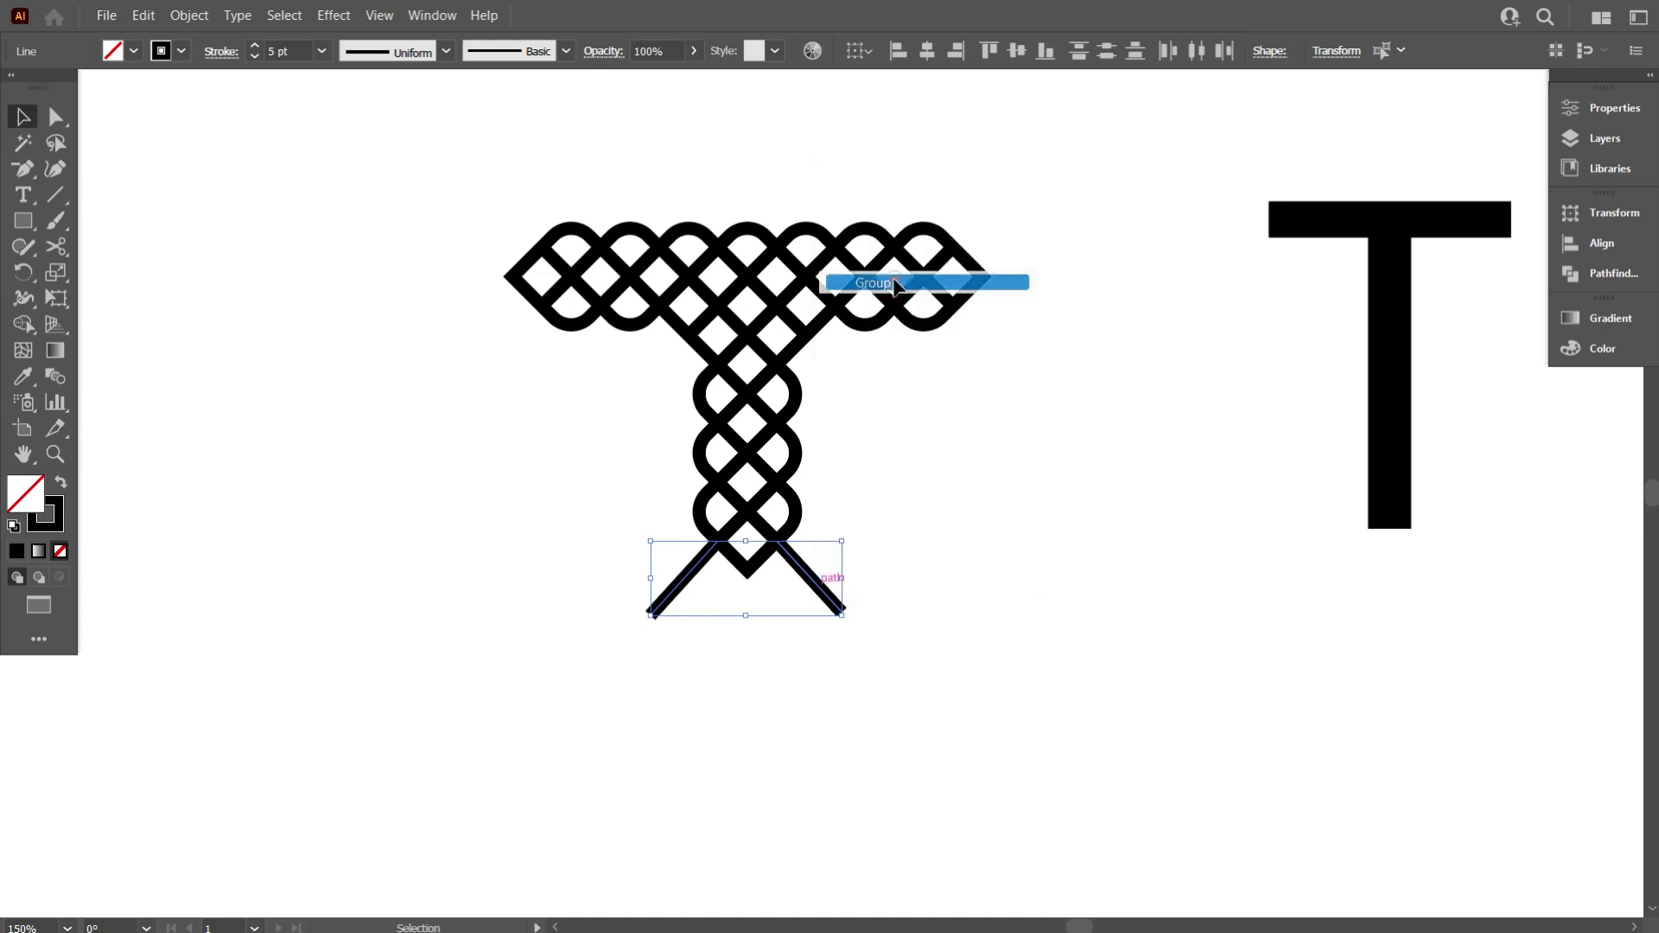
Duplicate the grouped line pair, move the copy beside the crossbar's left arm and rotate it 90° to open leftward
{"action": "left_click", "coordinate": [149, 24]}
{"action": "left_click", "coordinate": [198, 111]}
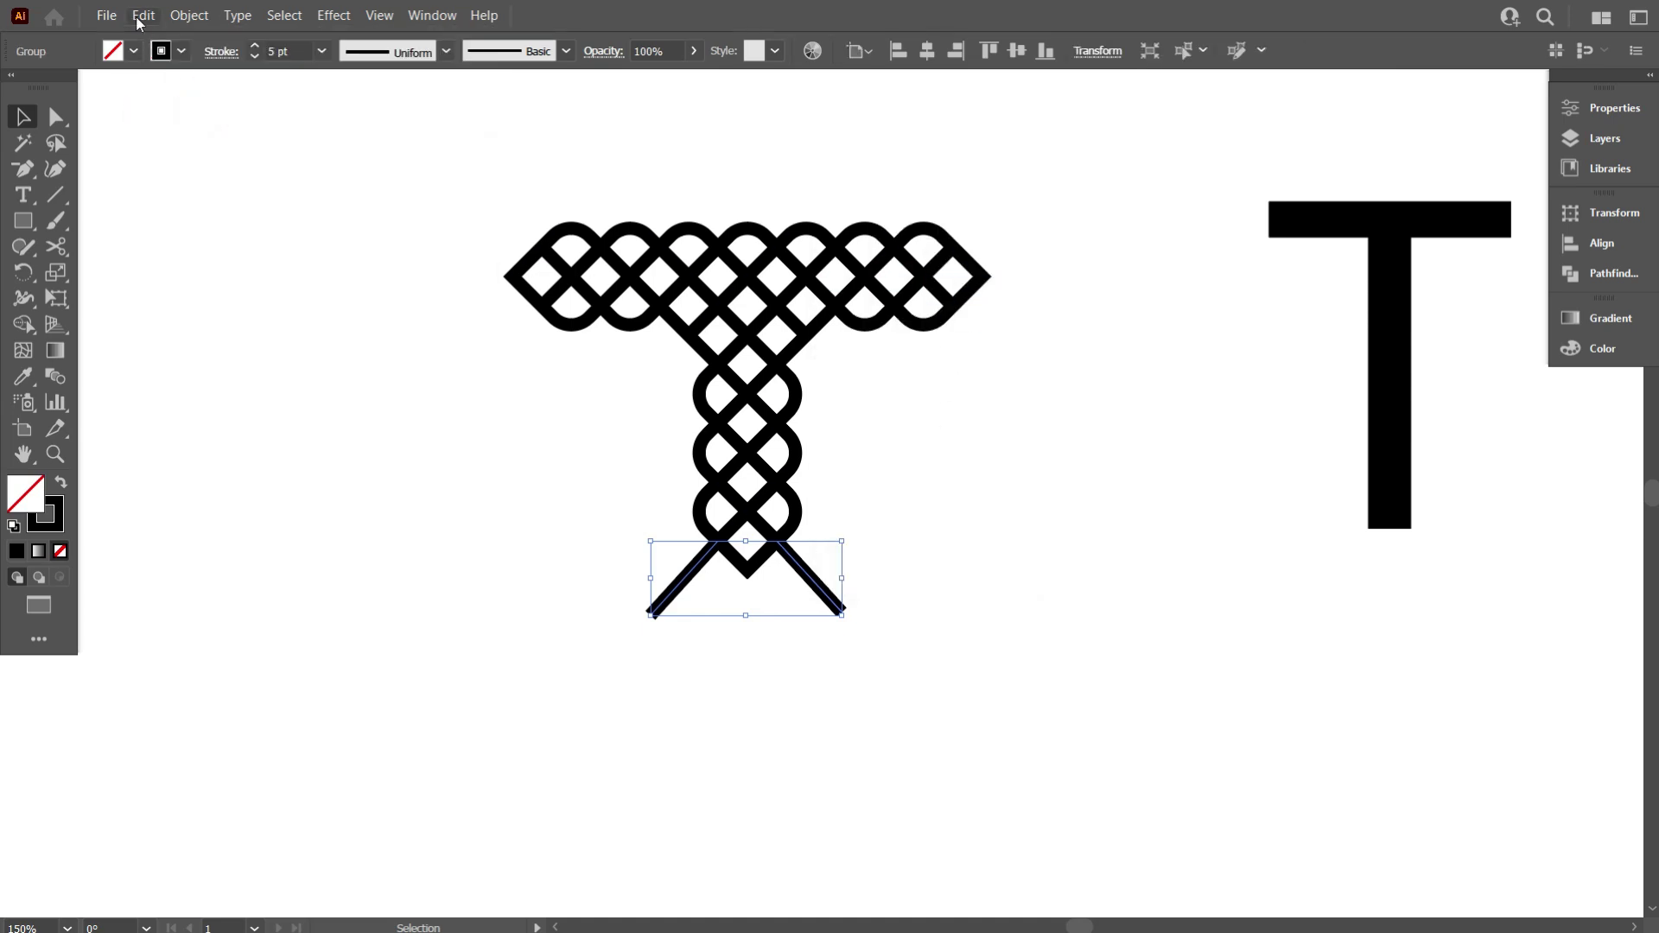
{"action": "left_click", "coordinate": [141, 16]}
{"action": "left_click", "coordinate": [216, 207]}
{"action": "left_click_drag", "start_coordinate": [672, 595], "coordinate": [474, 393]}
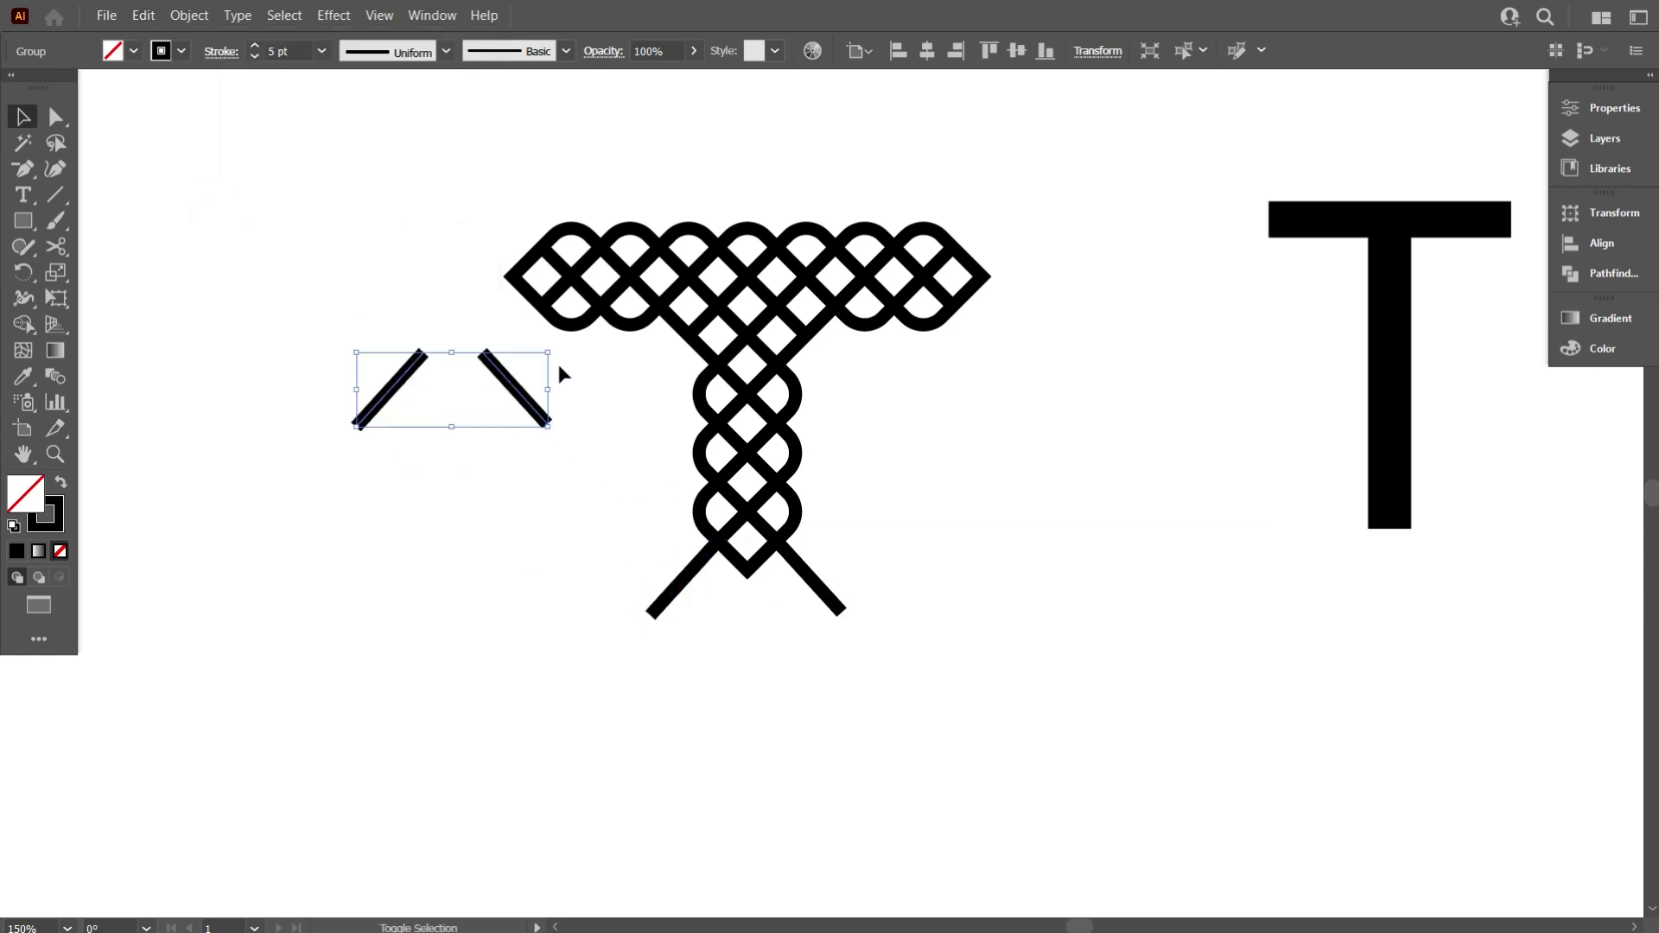
{"action": "mouse_move", "coordinate": [559, 351]}
{"action": "left_mouse_down"}
{"action": "mouse_move", "coordinate": [566, 451]}
{"action": "mouse_move", "coordinate": [490, 496]}
{"action": "left_mouse_up"}
Place the rotated line pair on the crossbar's left end, using outline view to position its inner ends at the lattice corners
{"action": "key", "text": "ctrl+plus"}
{"action": "key", "text": "ctrl+plus"}
{"action": "mouse_move", "coordinate": [493, 414]}
{"action": "left_mouse_down"}
{"action": "mouse_move", "coordinate": [665, 189]}
{"action": "mouse_move", "coordinate": [692, 197]}
{"action": "left_mouse_up"}
{"action": "key", "text": "ctrl+y"}
{"action": "left_click", "coordinate": [741, 282]}
{"action": "scroll", "coordinate": [726, 326], "scroll_direction": "up", "scroll_amount": 2}
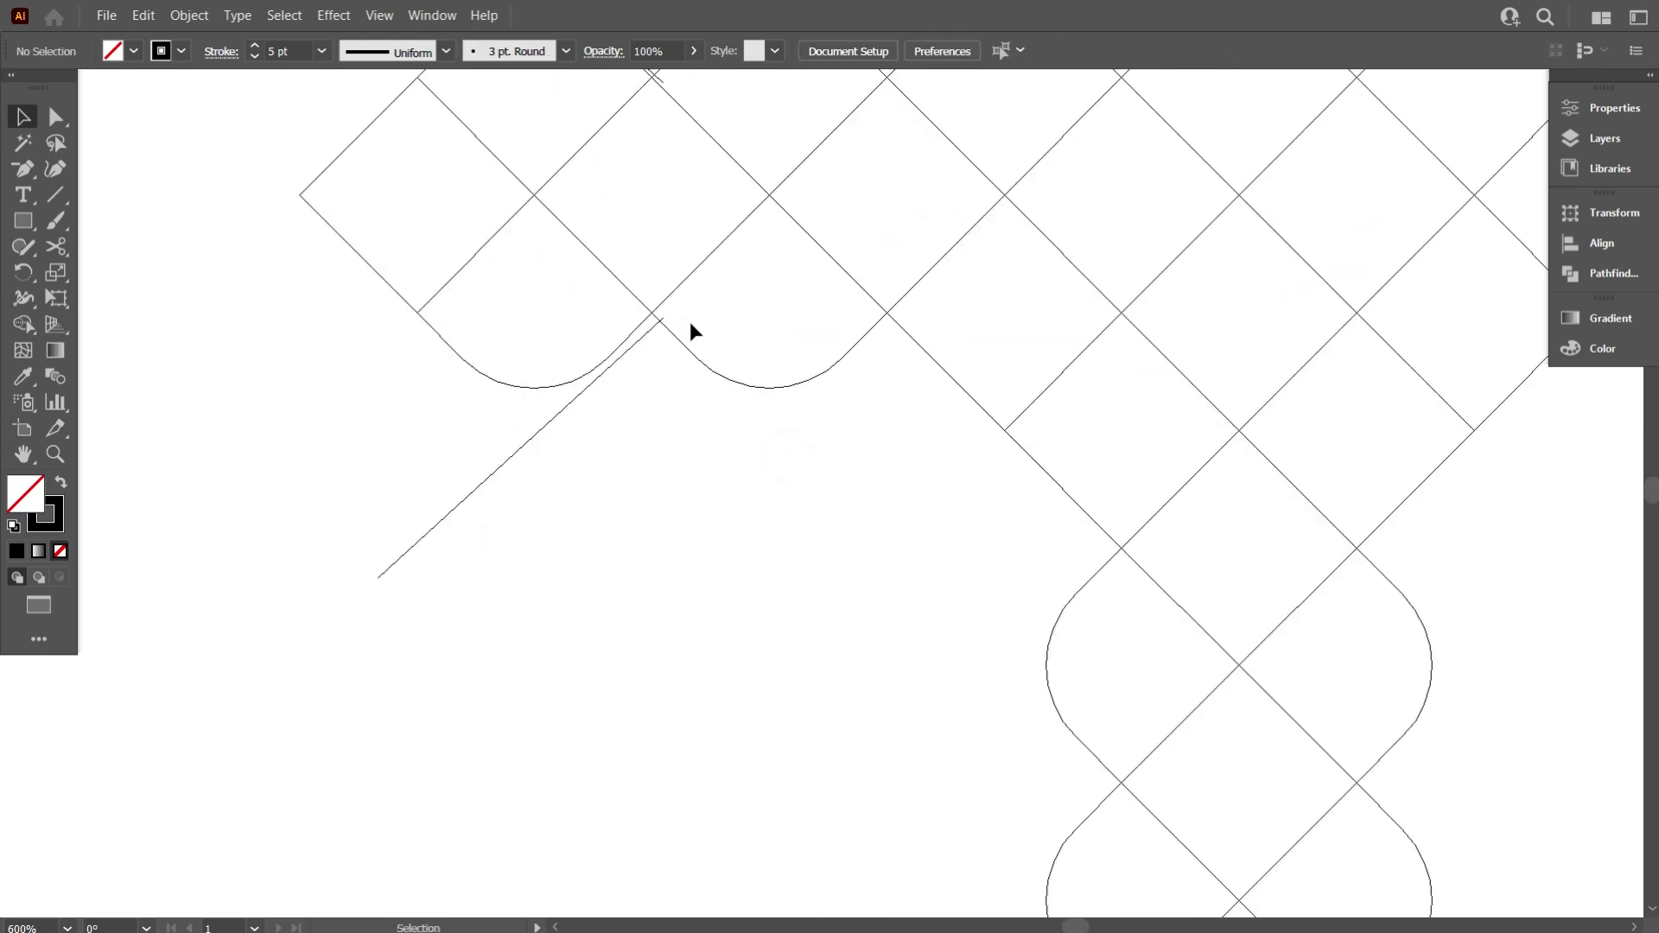
{"action": "left_click_drag", "start_coordinate": [654, 321], "coordinate": [655, 322]}
{"action": "scroll", "coordinate": [667, 355], "scroll_direction": "down", "scroll_amount": 2}
{"action": "scroll", "coordinate": [689, 319], "scroll_direction": "up", "scroll_amount": 4}
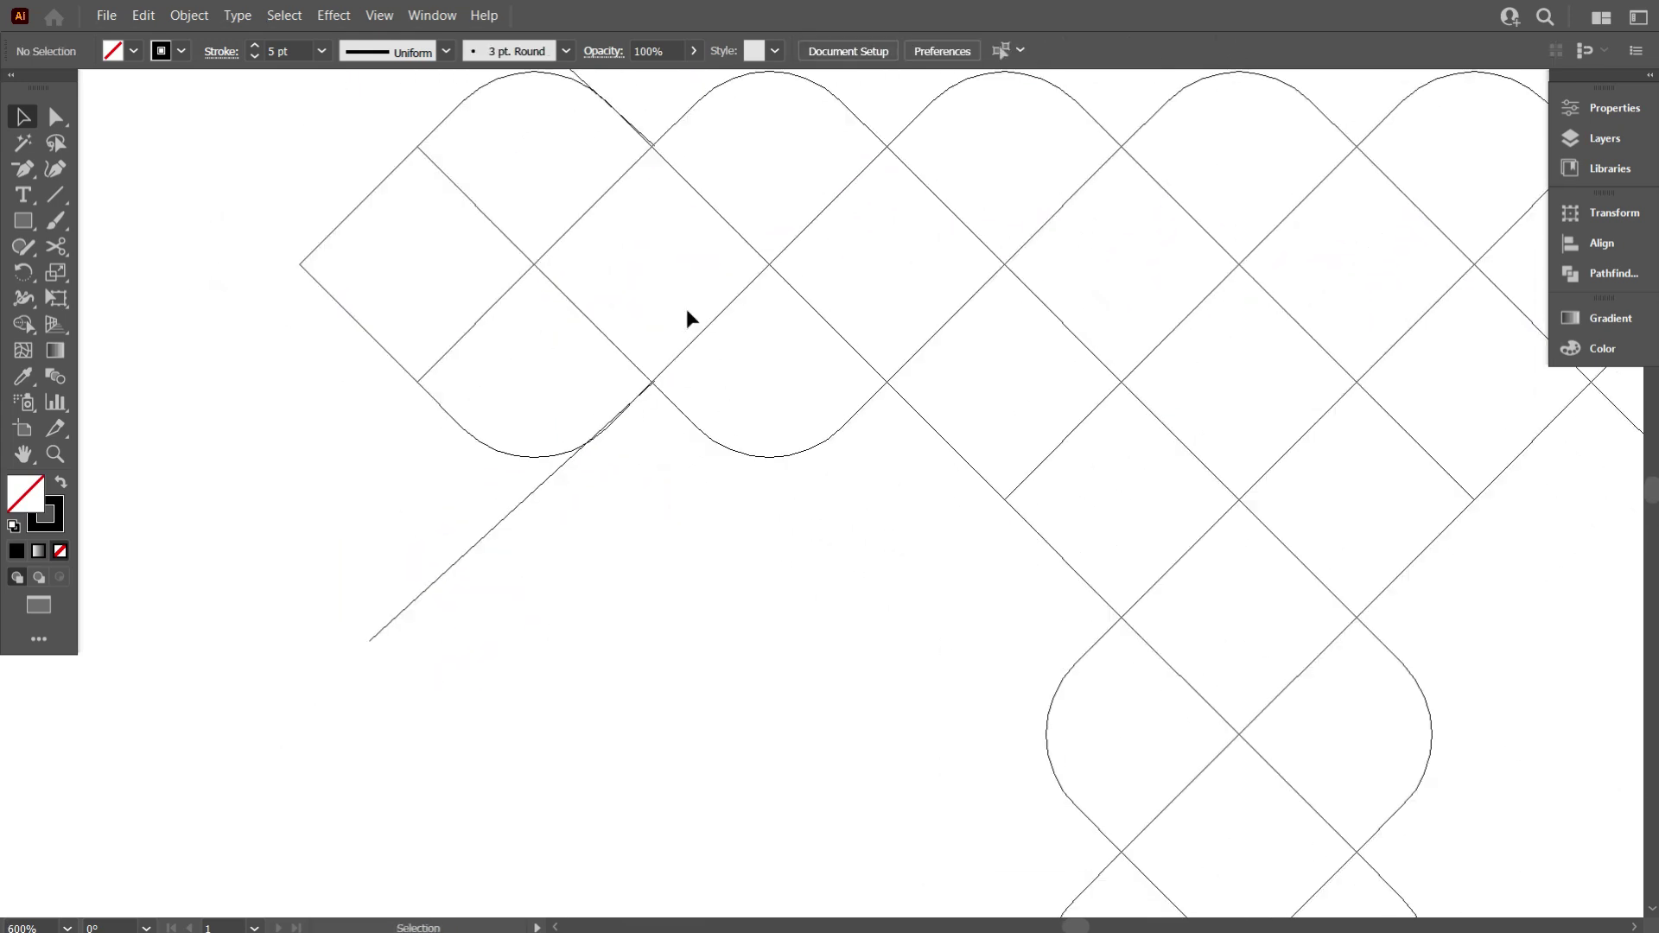
{"action": "left_click_drag", "start_coordinate": [647, 439], "coordinate": [665, 474]}
{"action": "scroll", "coordinate": [723, 517], "scroll_direction": "down", "scroll_amount": 4}
{"action": "key", "text": "ctrl+y"}
{"action": "scroll", "coordinate": [742, 506], "scroll_direction": "down", "scroll_amount": 4}
{"action": "scroll", "coordinate": [742, 506], "scroll_direction": "up", "scroll_amount": 1}
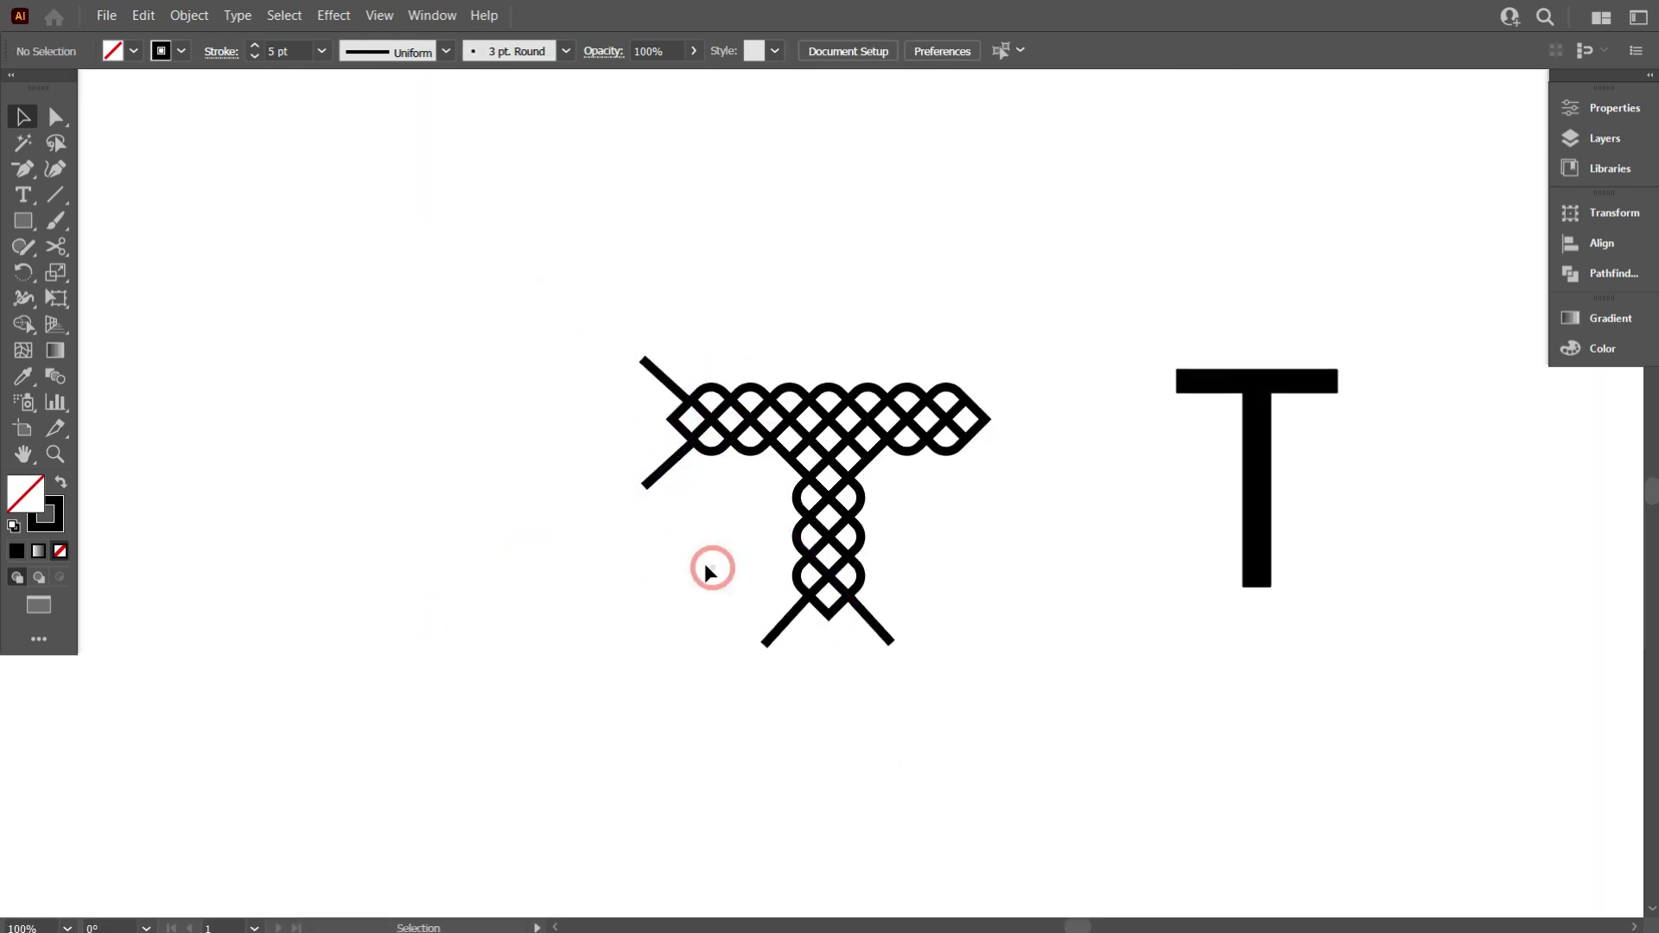
Duplicate the left line pair and place a mirrored copy on the crossbar's right end, opening outward
{"action": "right_click", "coordinate": [663, 378]}
{"action": "left_click", "coordinate": [641, 478]}
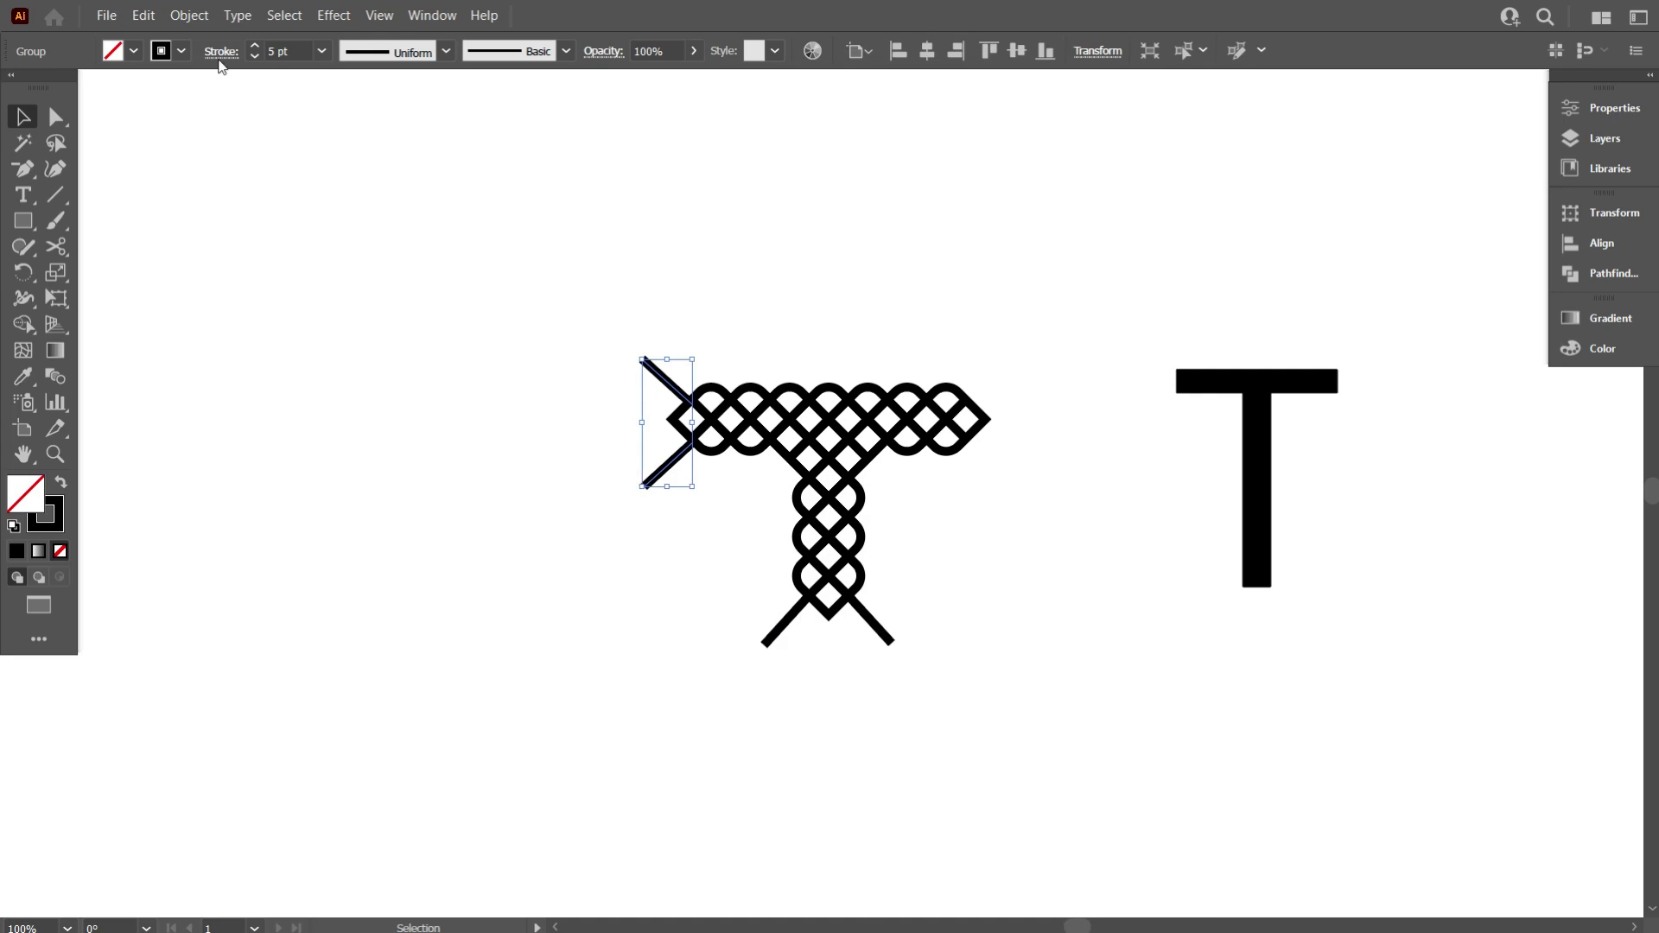
{"action": "left_click", "coordinate": [143, 15]}
{"action": "left_click", "coordinate": [207, 115]}
{"action": "left_click", "coordinate": [144, 15]}
{"action": "left_click", "coordinate": [208, 178]}
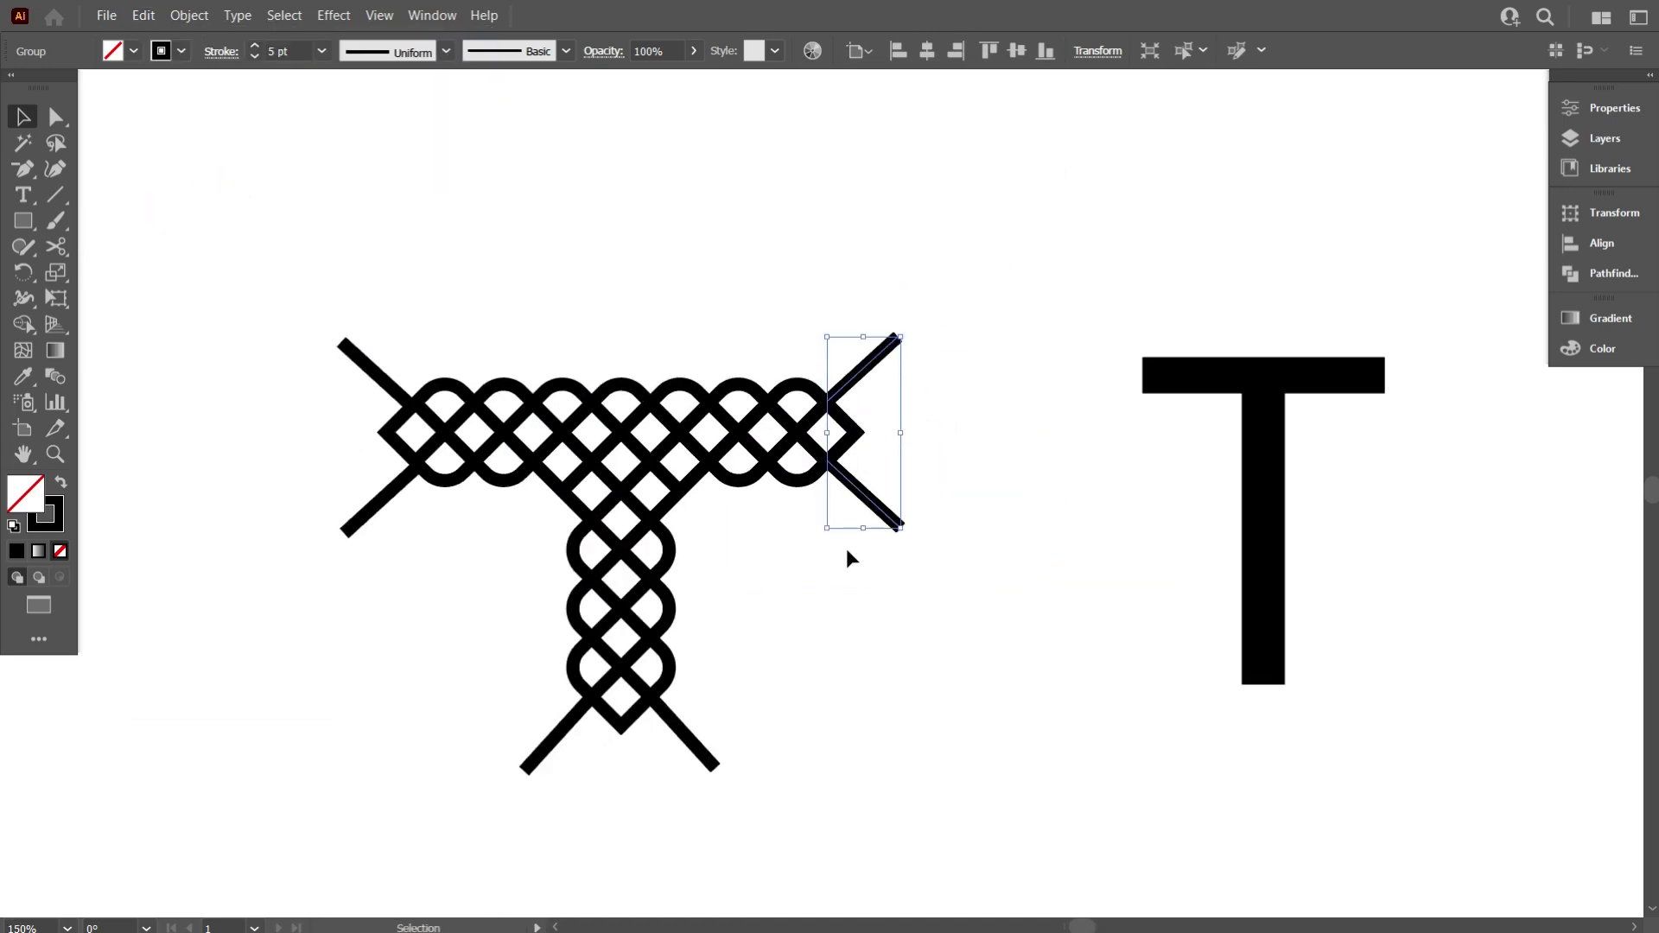
{"action": "left_click", "coordinate": [840, 655]}
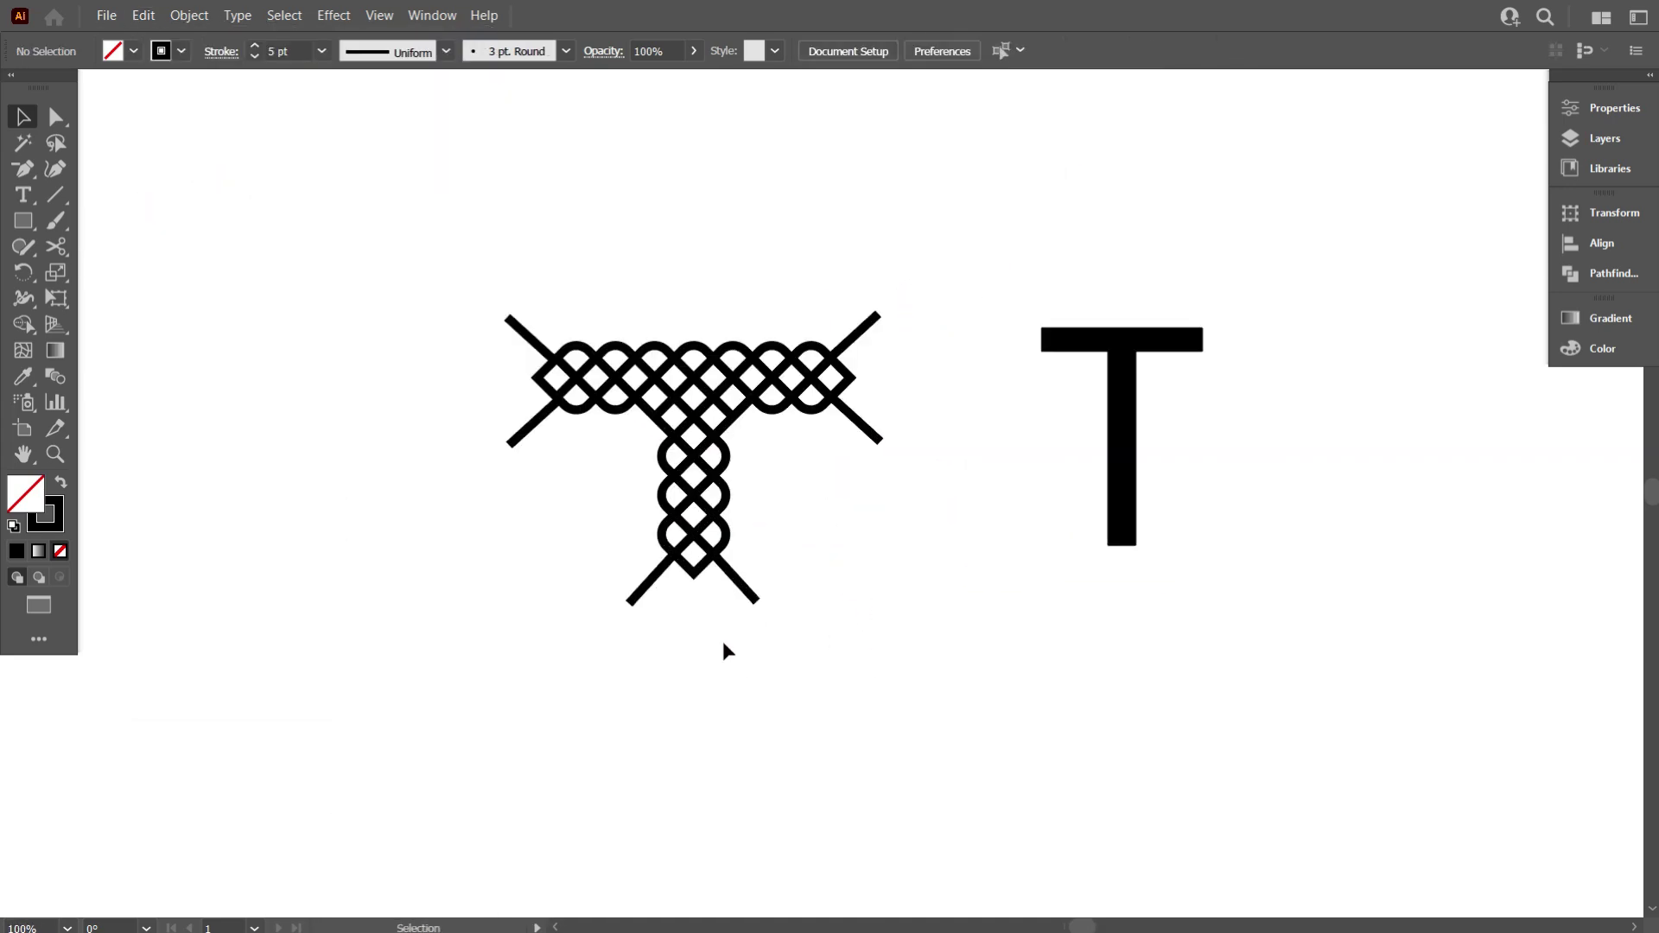
In outline view, fit the line pairs at the crossbar's ends so their inner ends meet the lattice corners
{"action": "left_click_drag", "start_coordinate": [817, 652], "coordinate": [394, 234]}
{"action": "scroll", "coordinate": [605, 402], "scroll_direction": "up", "scroll_amount": 1}
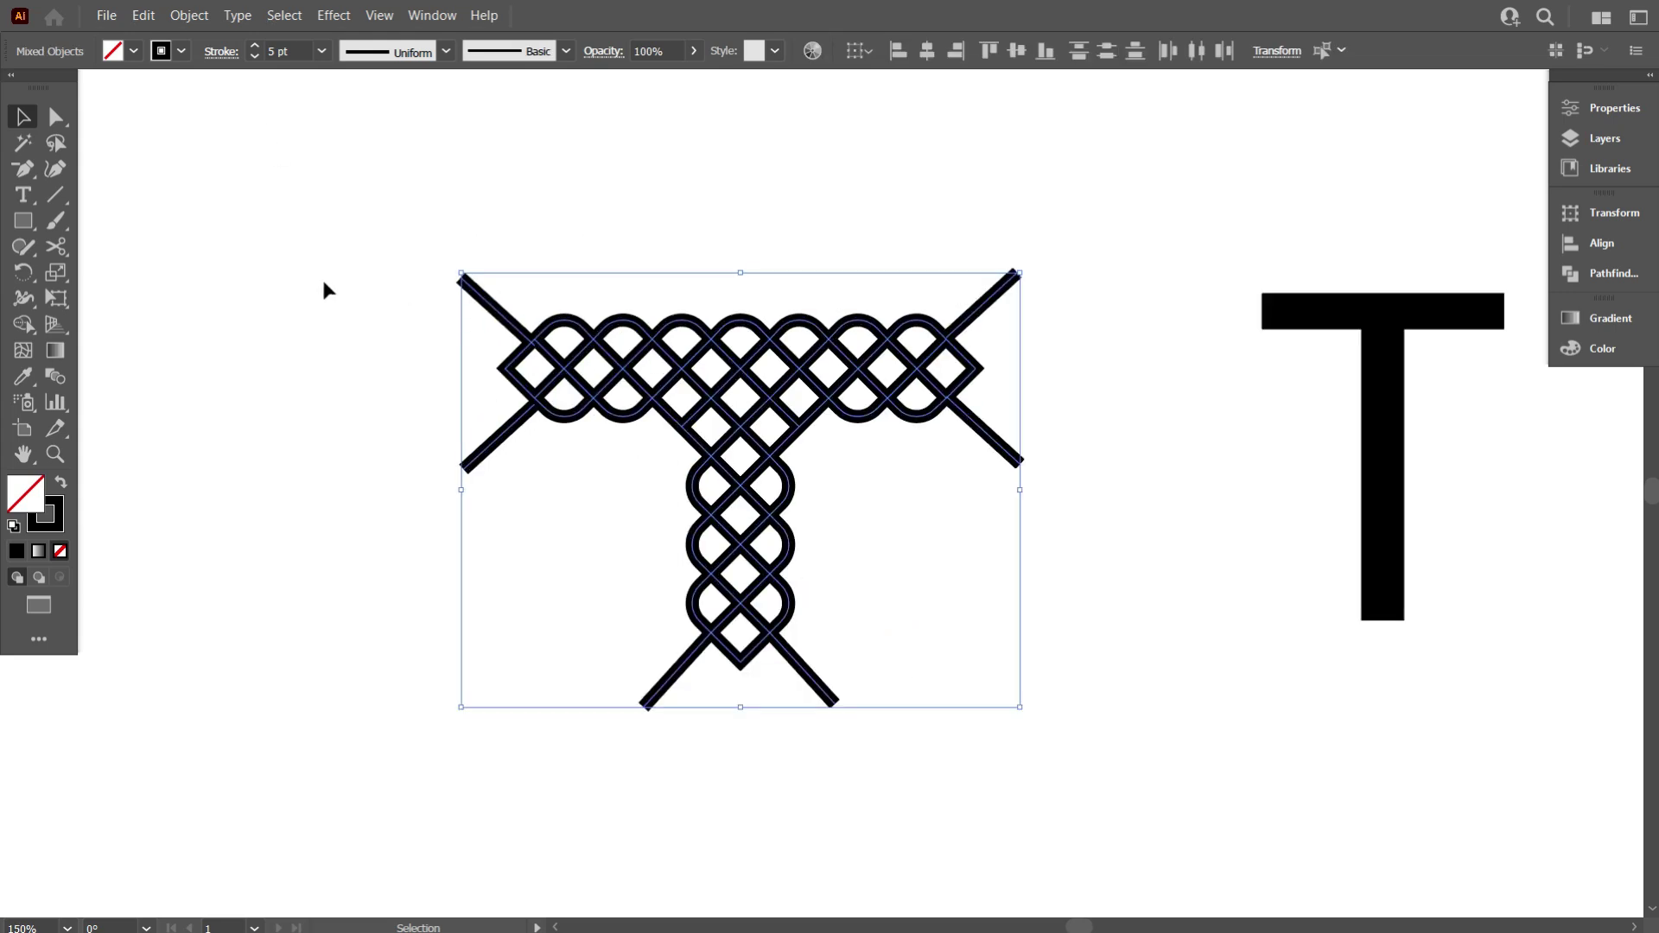
{"action": "key", "text": "ctrl+y"}
{"action": "left_click", "coordinate": [963, 448]}
{"action": "scroll", "coordinate": [963, 448], "scroll_direction": "up", "scroll_amount": 4}
{"action": "scroll", "coordinate": [432, 345], "scroll_direction": "up", "scroll_amount": 3}
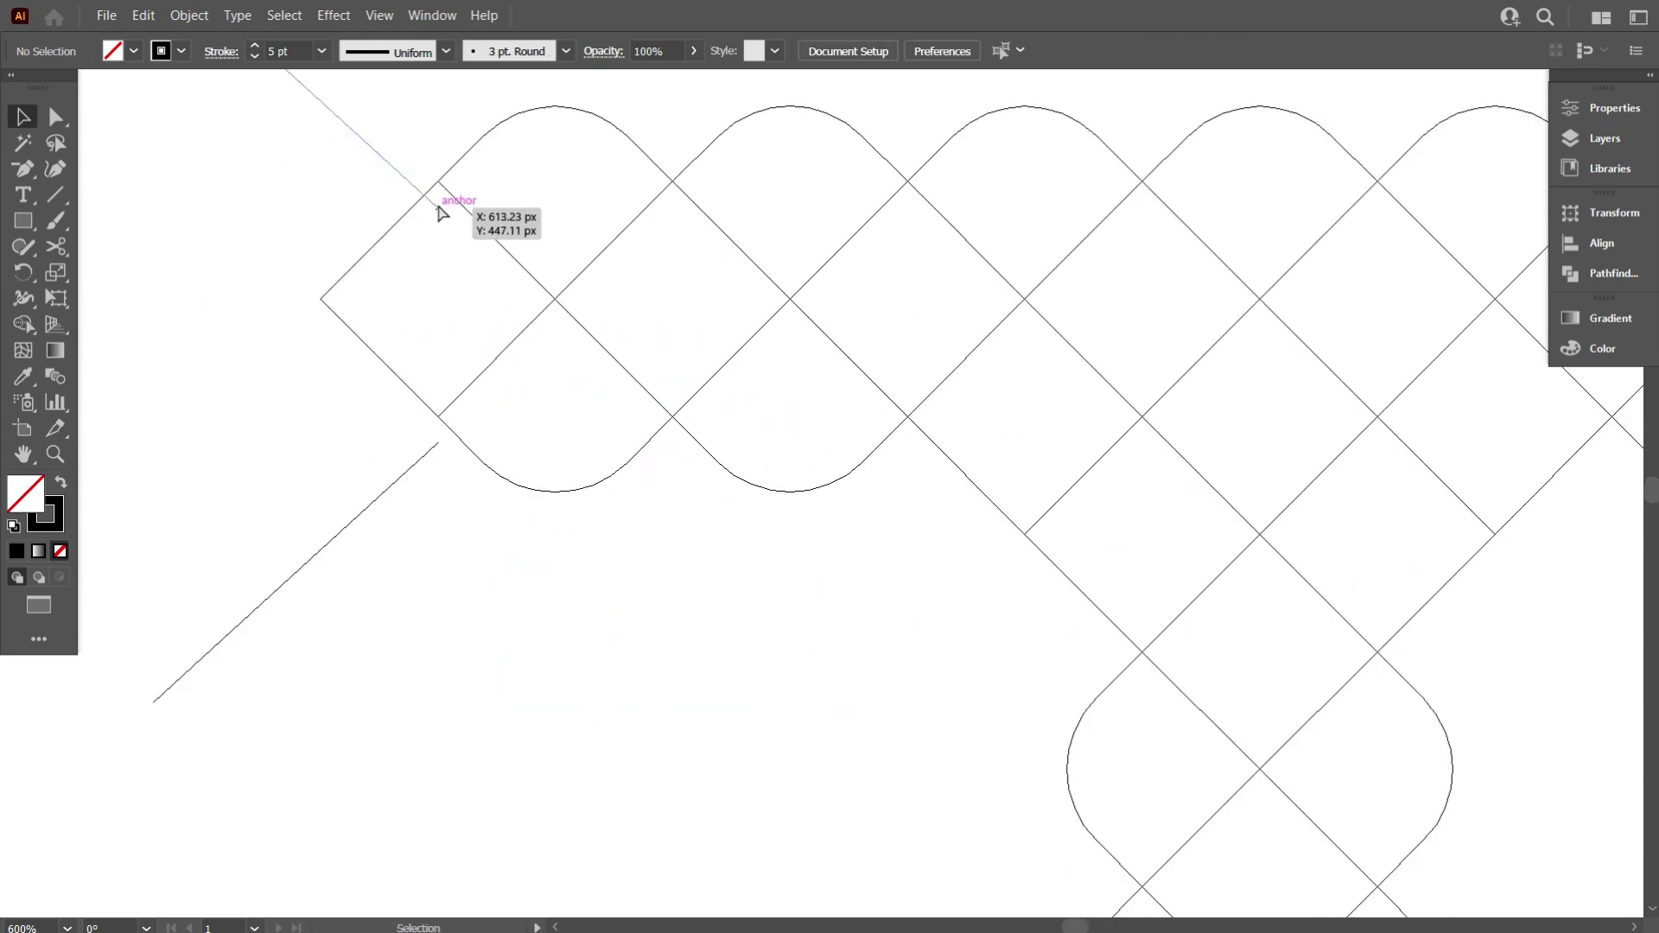
{"action": "scroll", "coordinate": [1415, 267], "scroll_direction": "up", "scroll_amount": 1}
{"action": "left_click_drag", "start_coordinate": [1291, 266], "coordinate": [1291, 275]}
{"action": "scroll", "coordinate": [1114, 419], "scroll_direction": "down", "scroll_amount": 4}
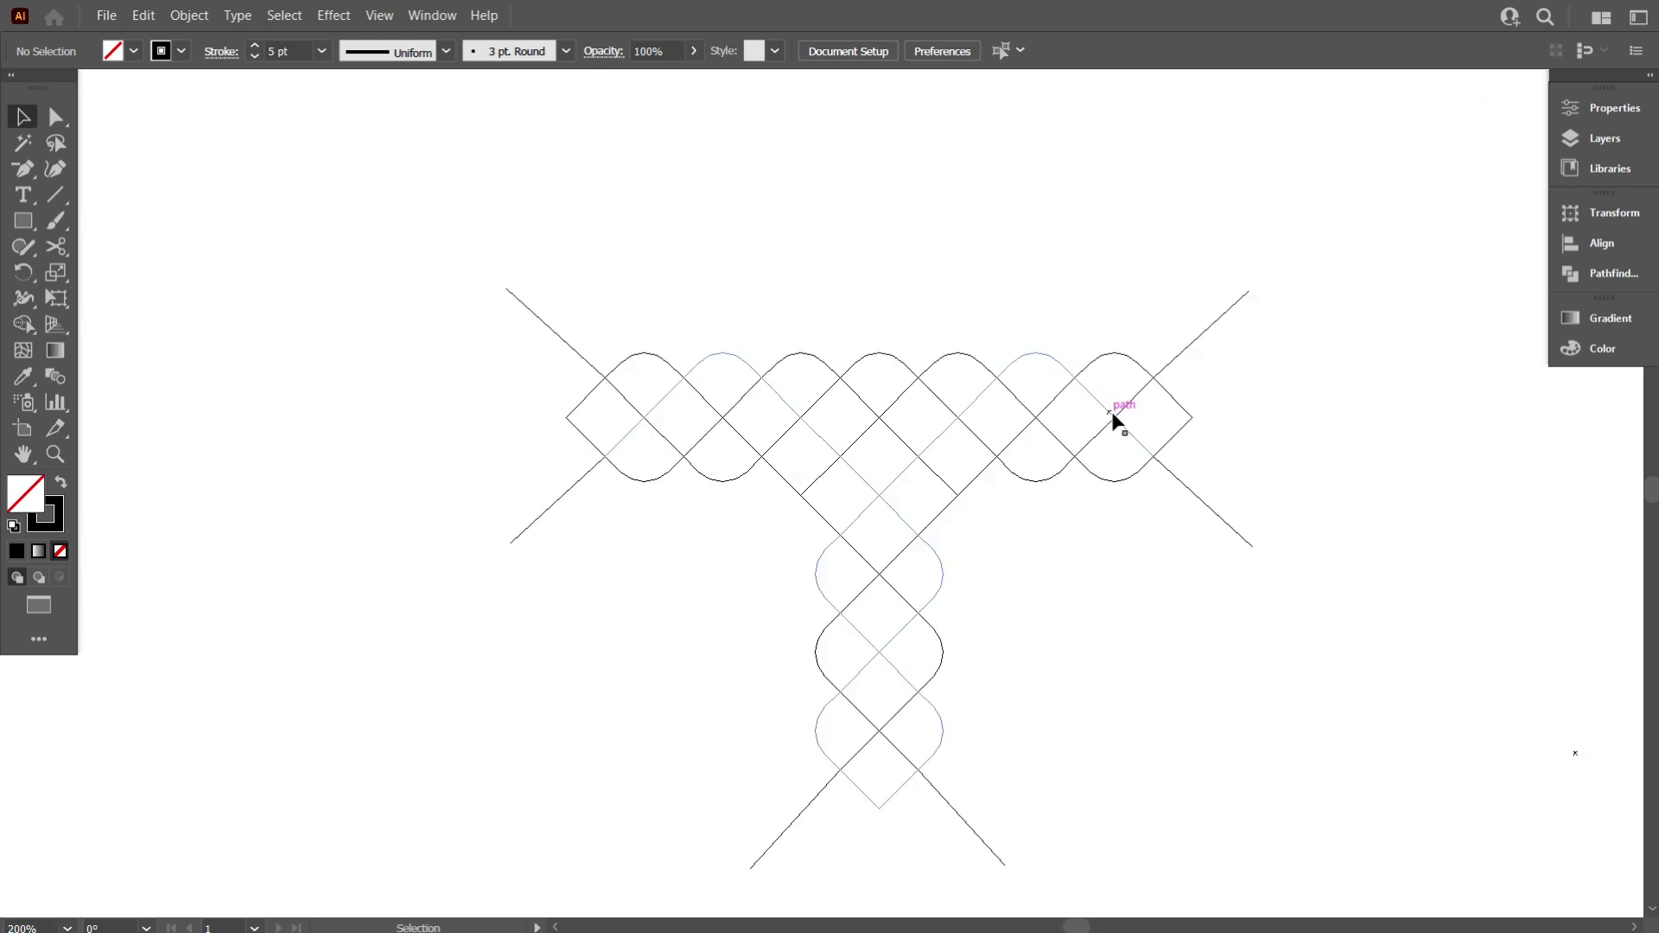
{"action": "key", "text": "ctrl+y"}
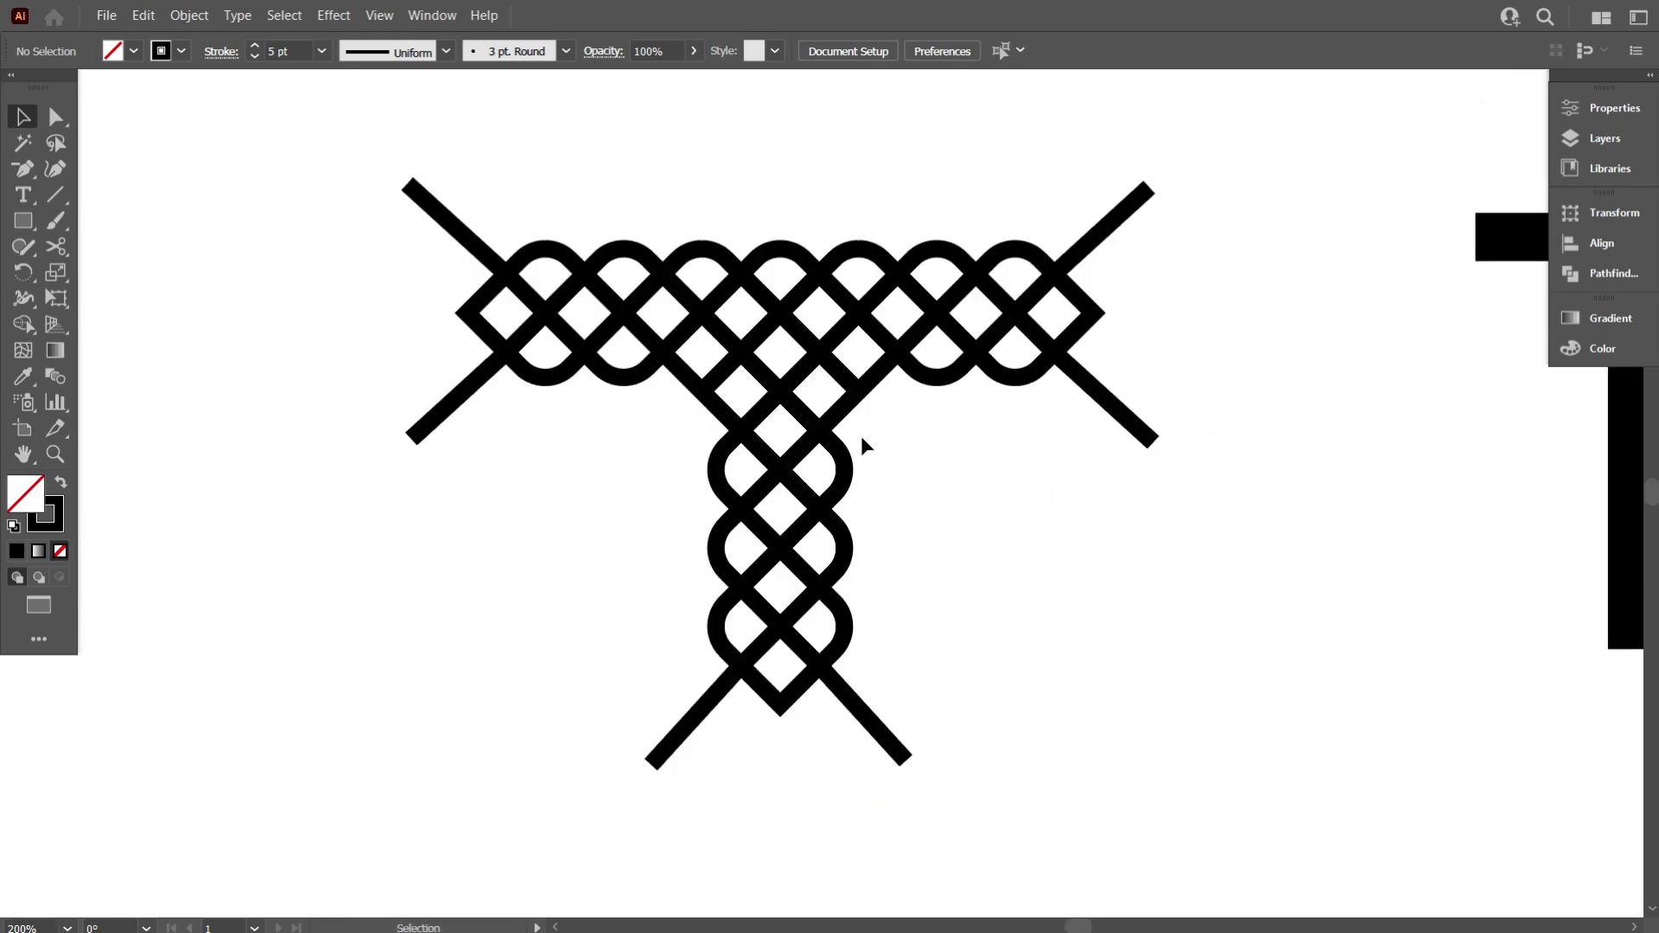
Select the whole lattice T with its added end lines and convert all strokes to filled shapes with Outline Stroke
{"action": "scroll", "coordinate": [771, 415], "scroll_direction": "down", "scroll_amount": 2}
{"action": "scroll", "coordinate": [782, 456], "scroll_direction": "up", "scroll_amount": 1}
{"action": "left_click_drag", "start_coordinate": [329, 212], "coordinate": [1128, 765]}
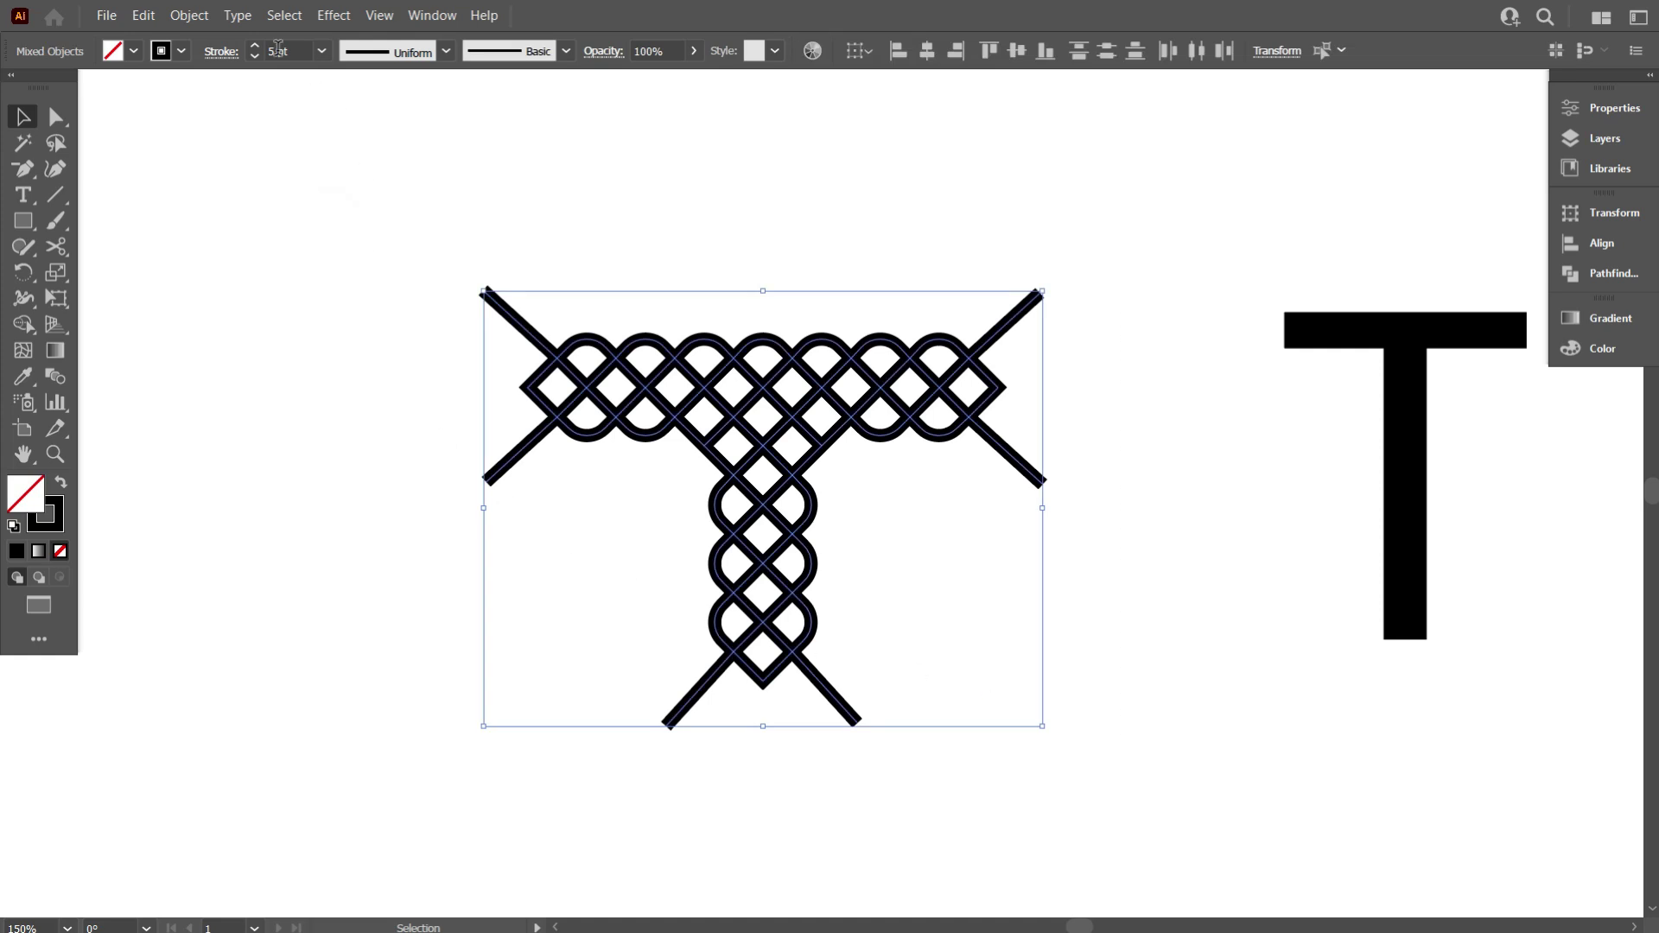
{"action": "left_click", "coordinate": [188, 16]}
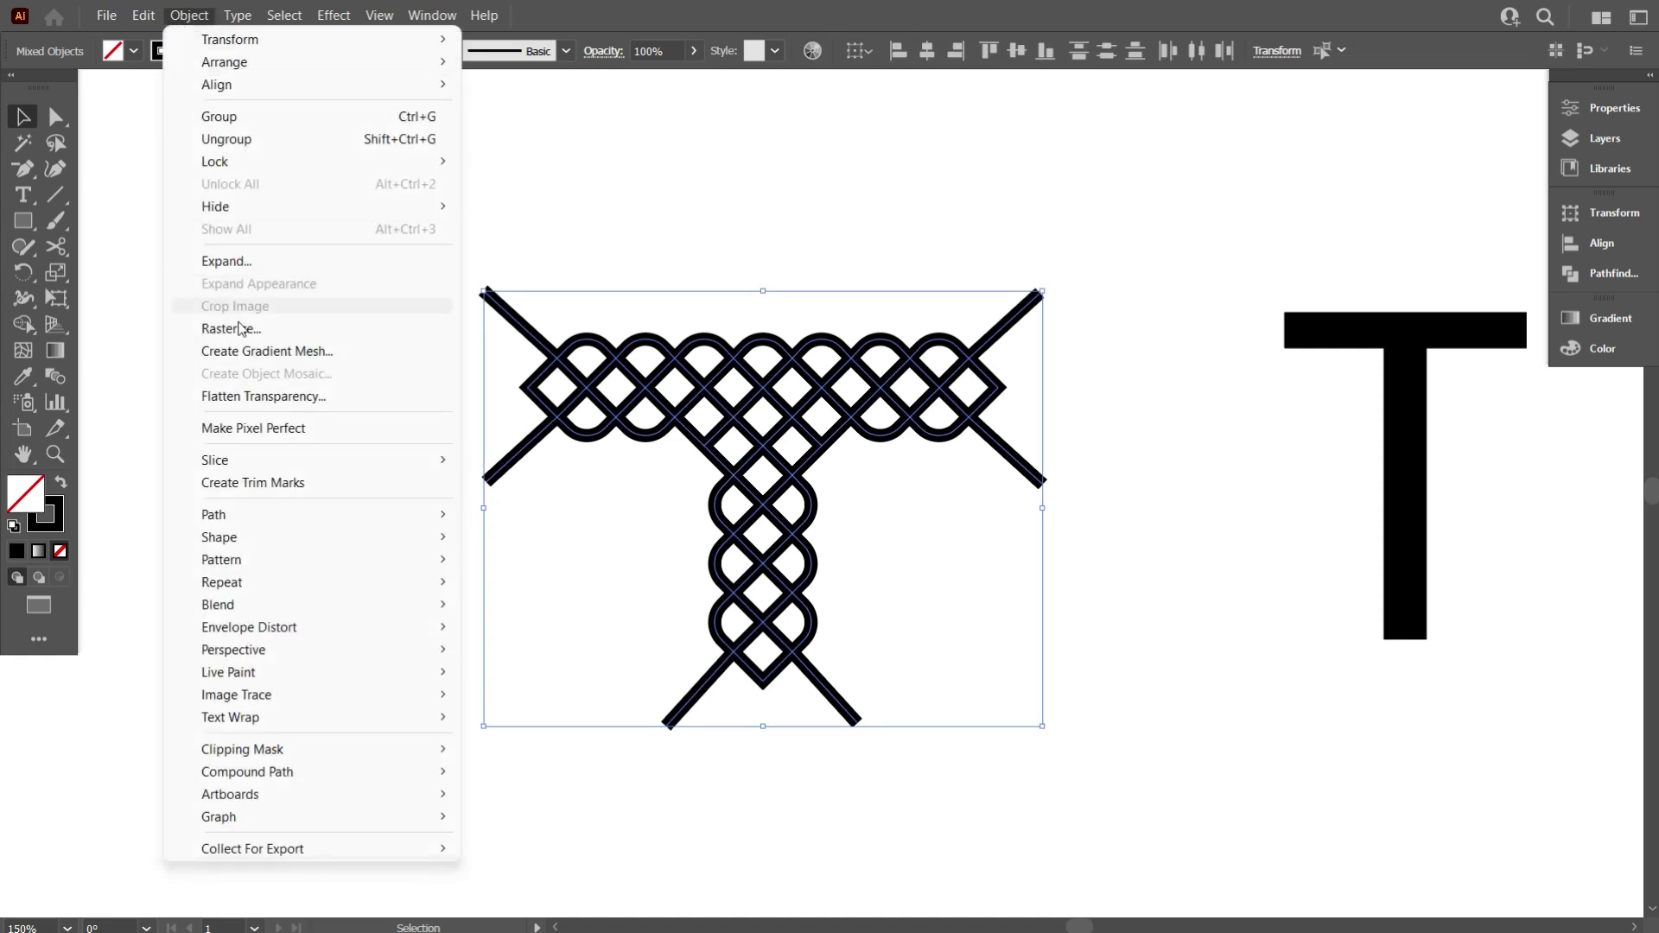
{"action": "mouse_move", "coordinate": [257, 515]}
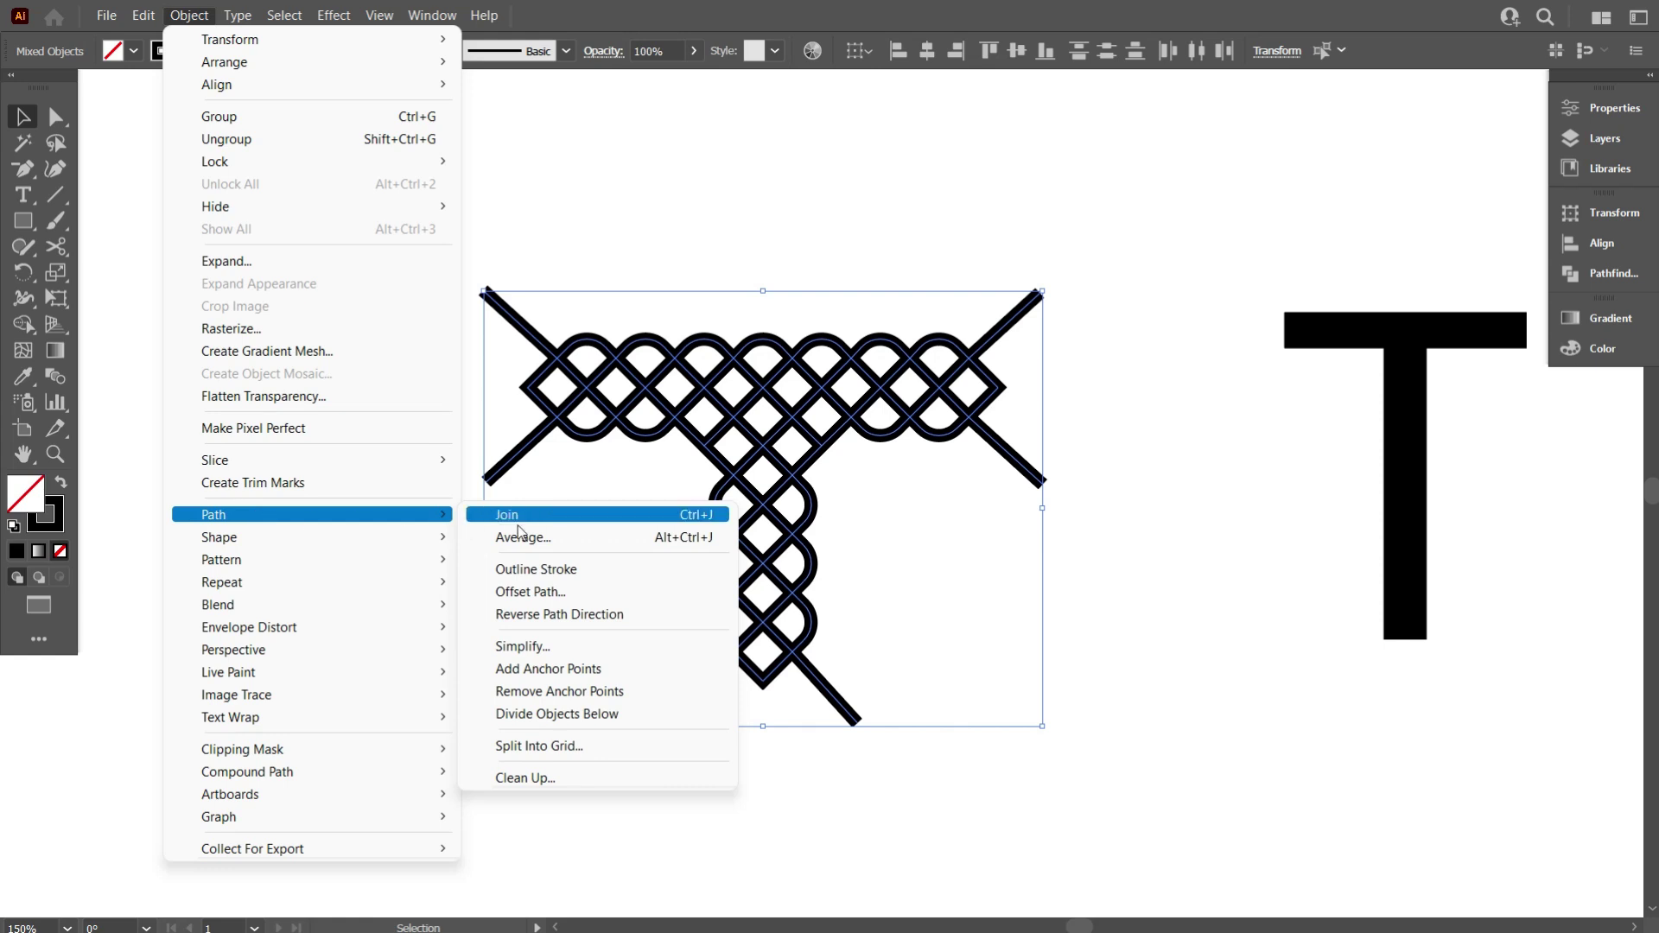
{"action": "left_click", "coordinate": [573, 570]}
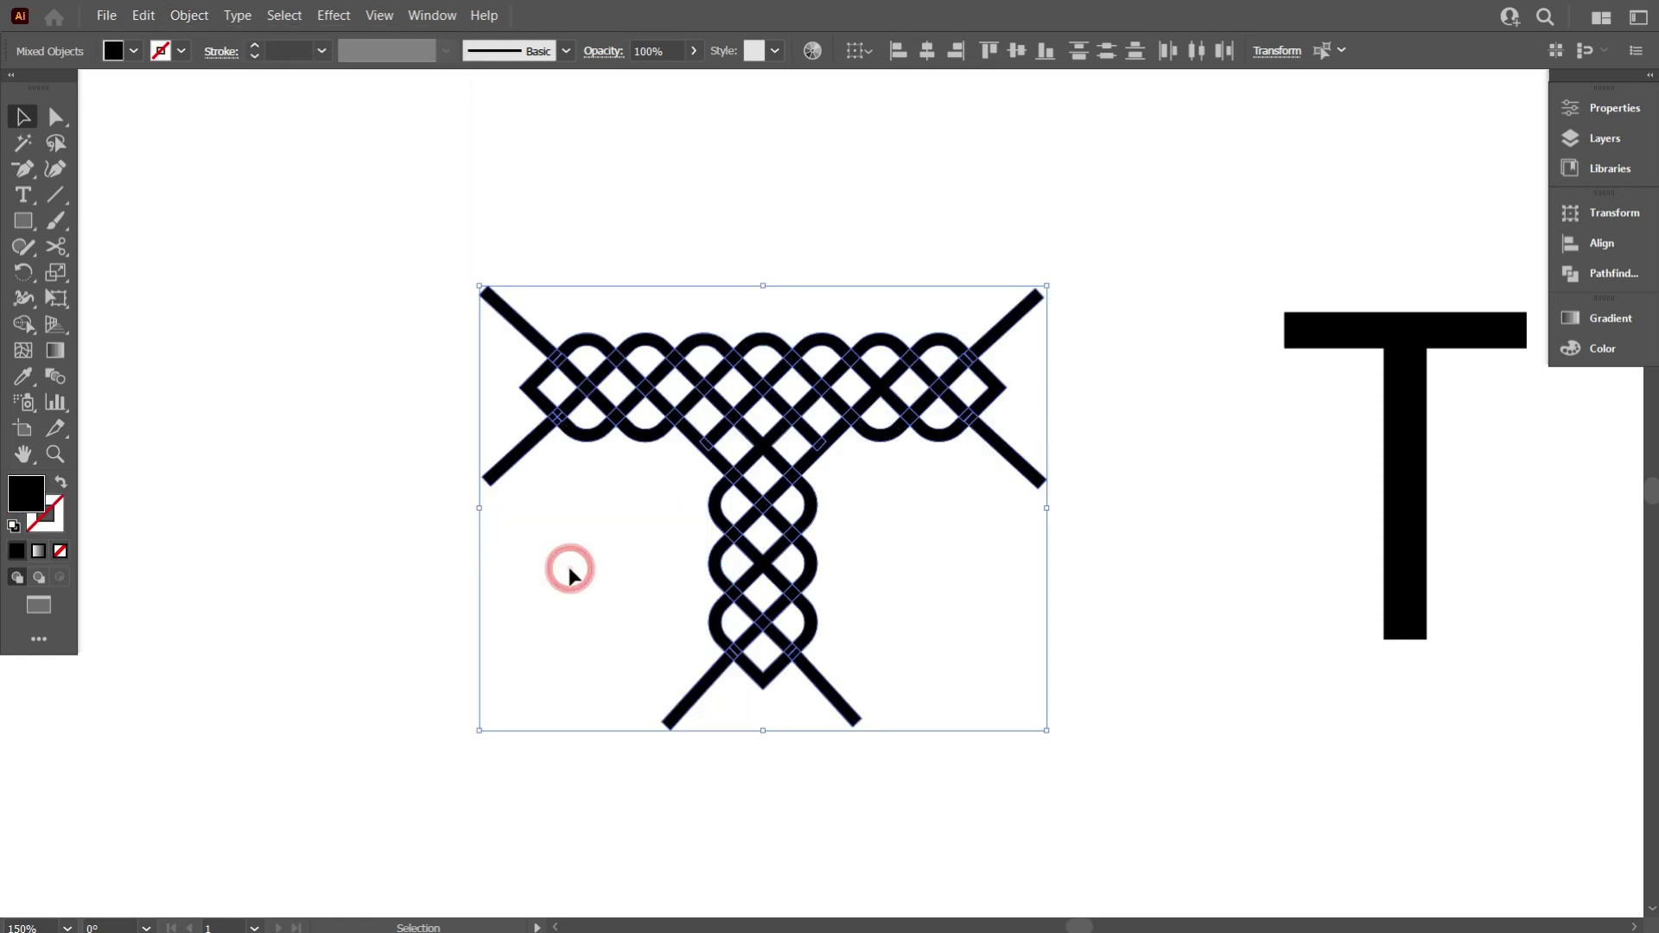
{"action": "scroll", "coordinate": [588, 541], "scroll_direction": "down", "scroll_amount": 1, "text": "alt"}
{"action": "scroll", "coordinate": [636, 517], "scroll_direction": "down", "scroll_amount": 2}
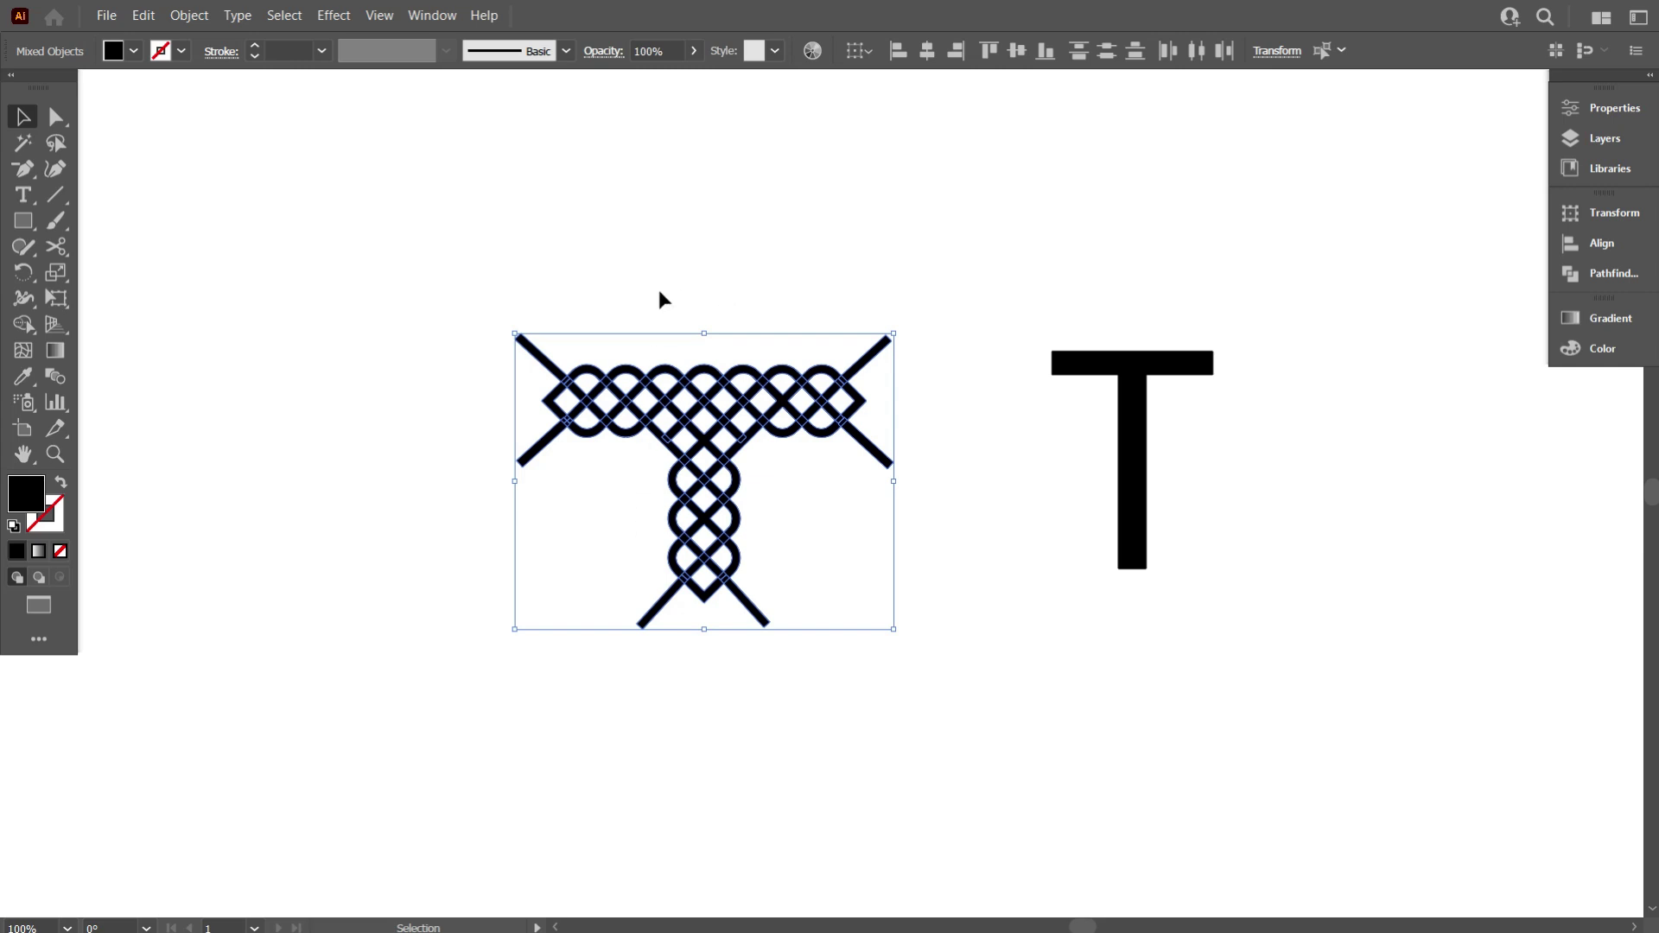
Unite the outlined shapes of the lattice T into one shape with Pathfinder and delete the plain reference T
{"action": "left_click", "coordinate": [437, 16]}
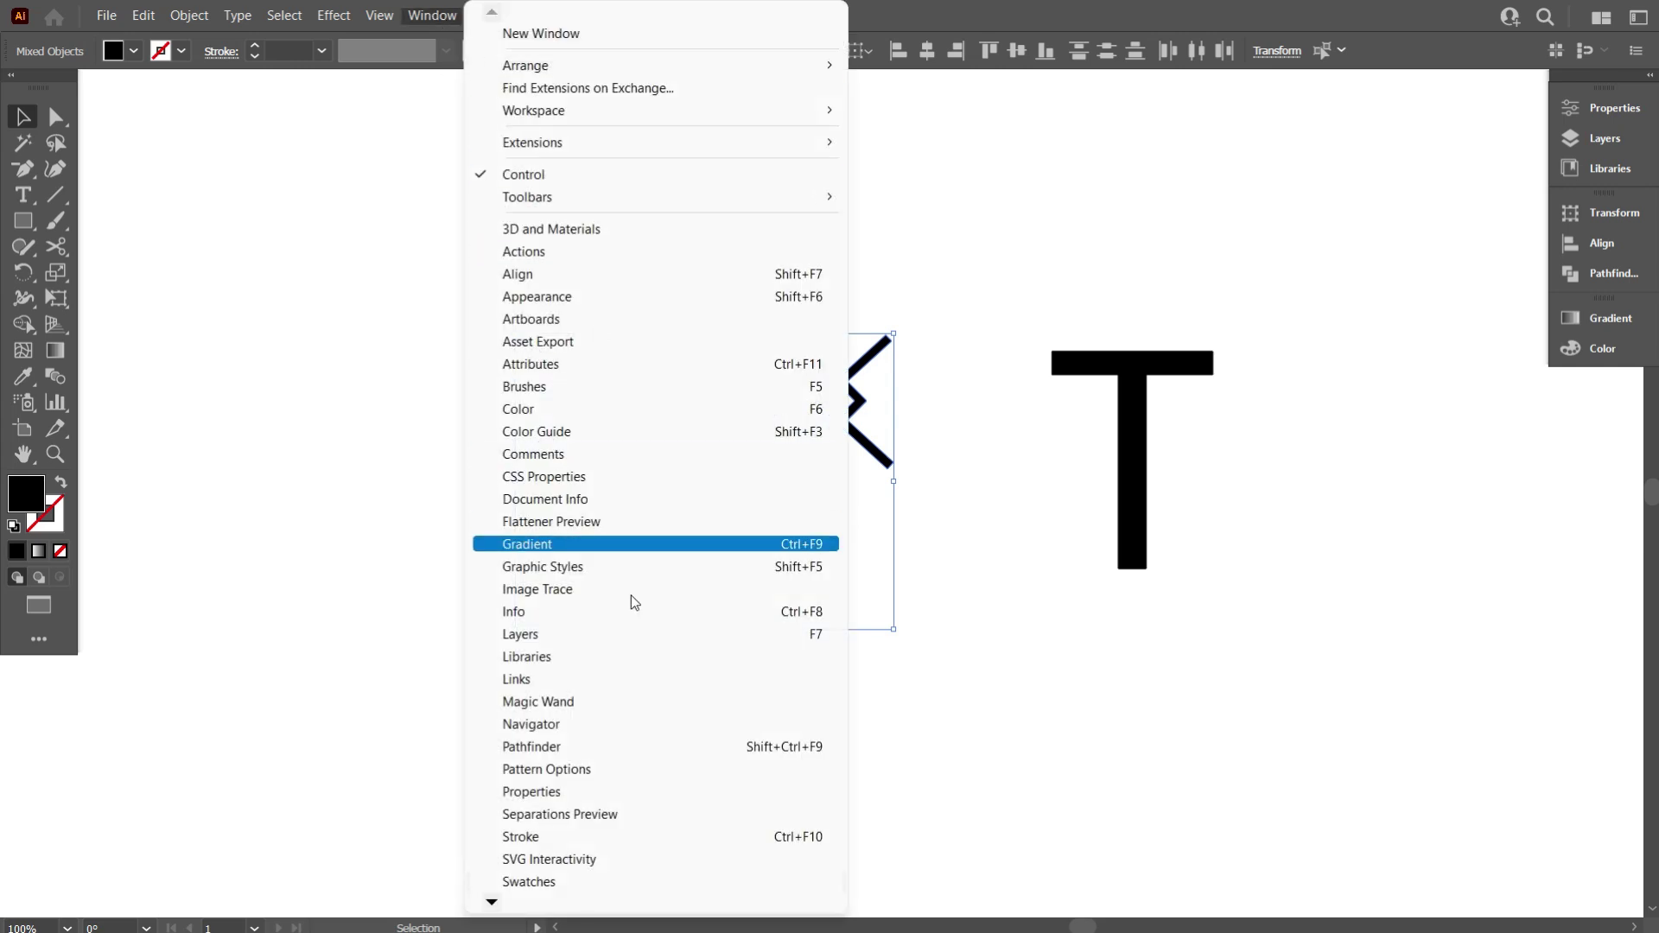
{"action": "left_click", "coordinate": [631, 745]}
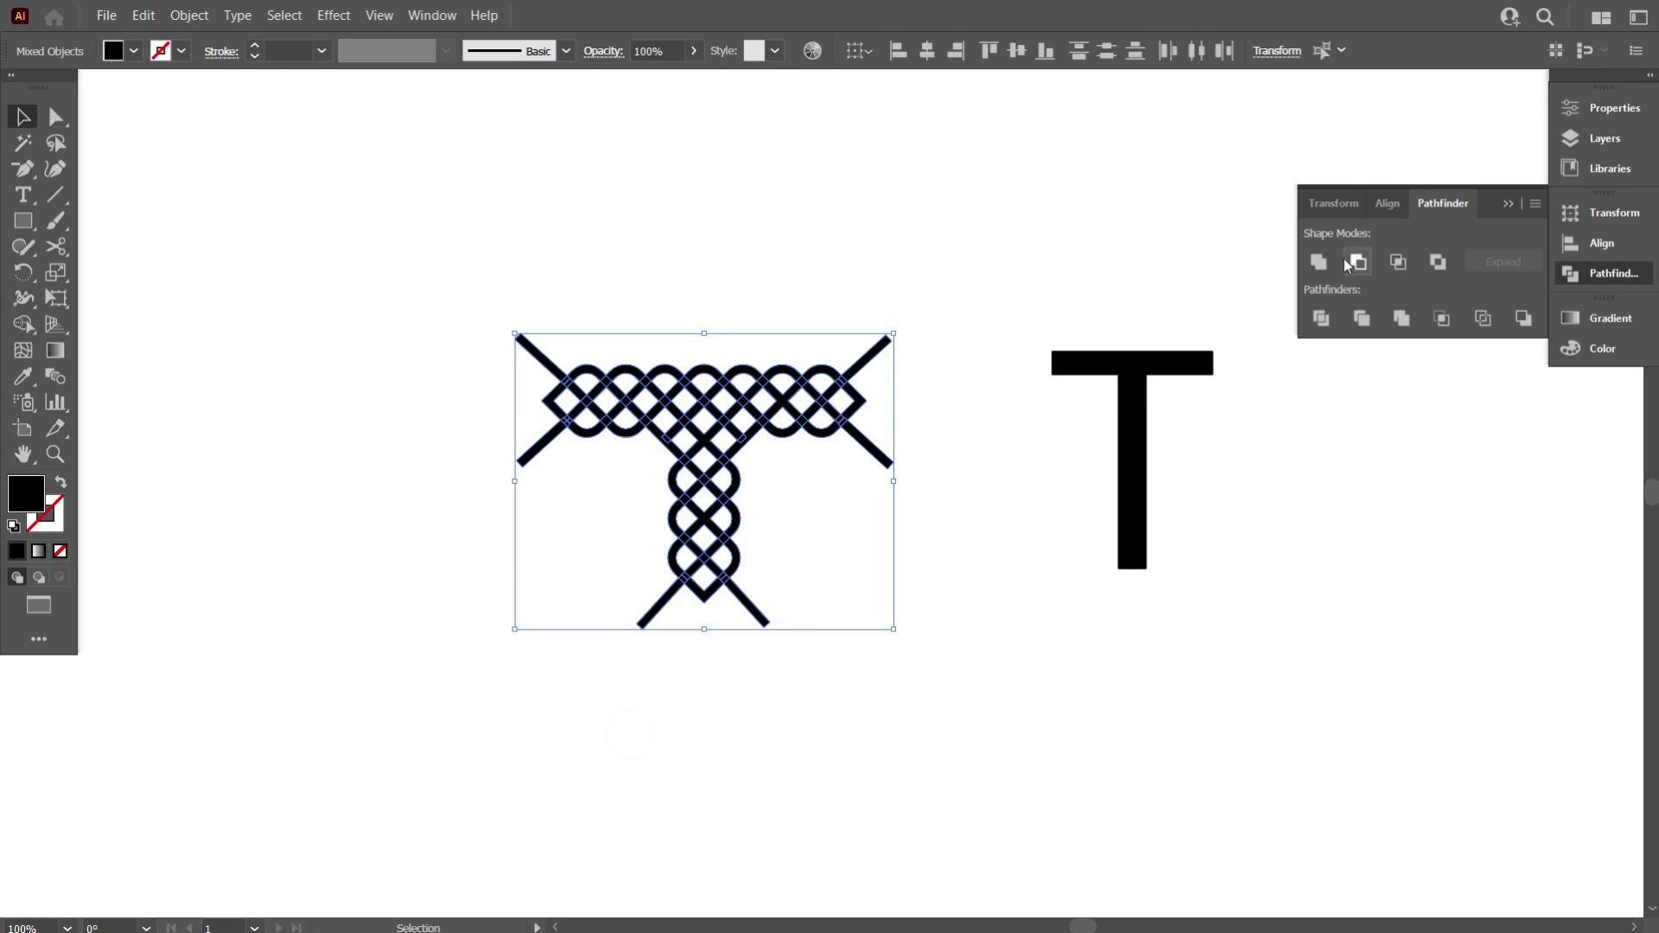
{"action": "left_click", "coordinate": [892, 270]}
{"action": "scroll", "coordinate": [807, 312], "scroll_direction": "down", "scroll_amount": 4}
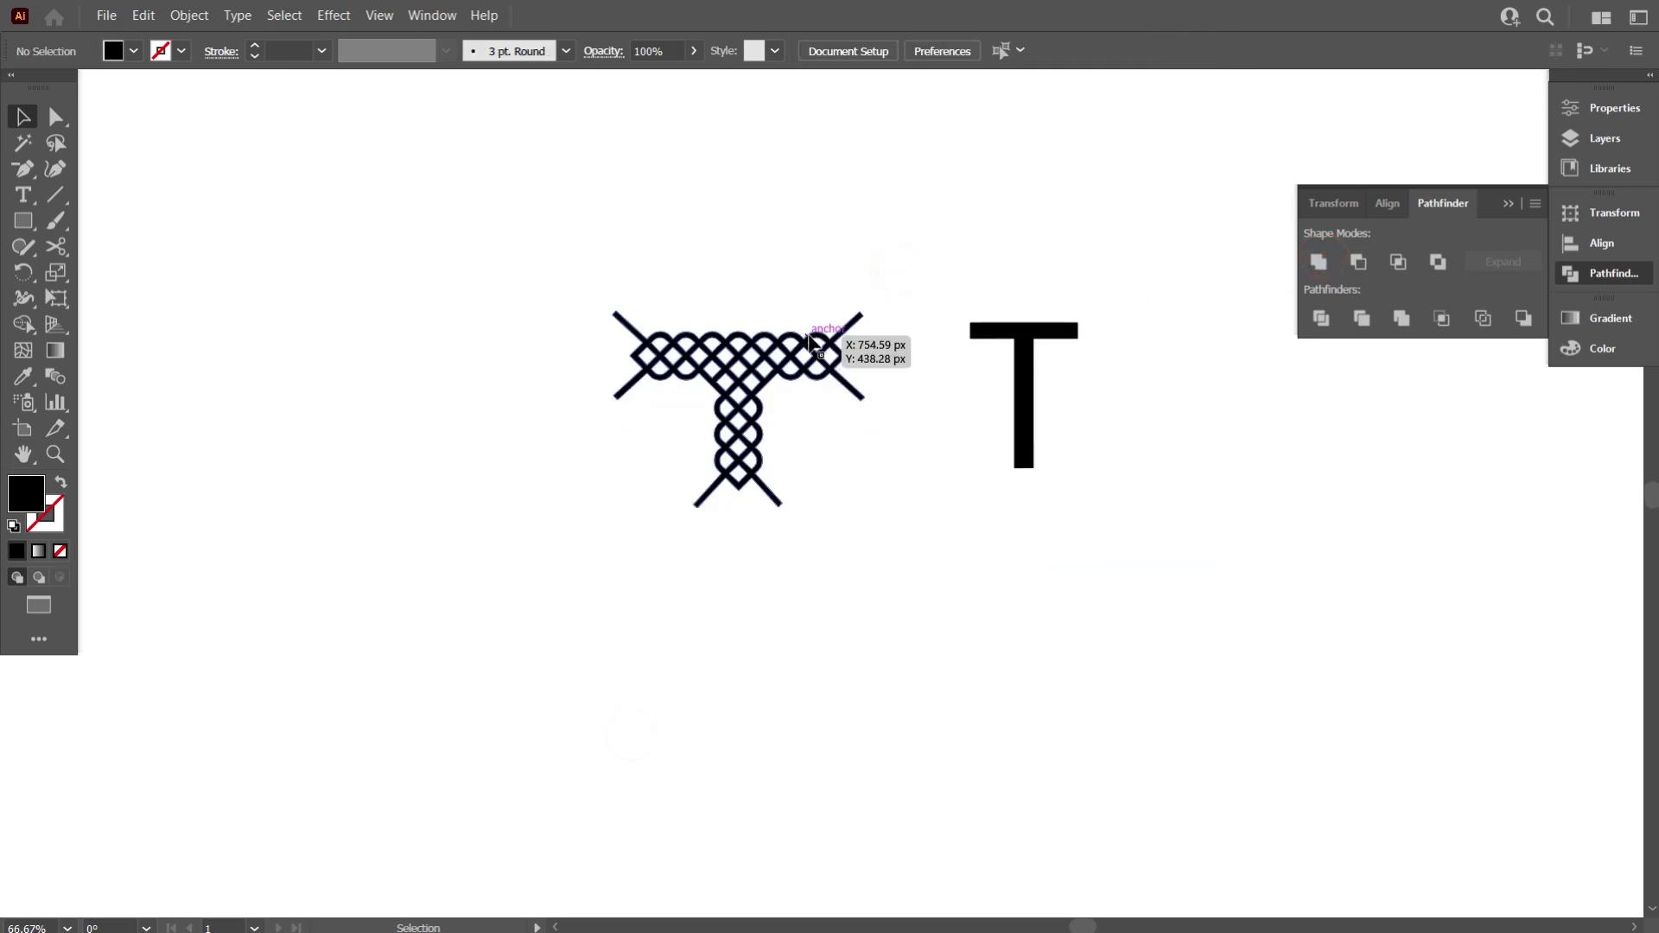
{"action": "left_click_drag", "start_coordinate": [876, 283], "coordinate": [931, 387]}
{"action": "key", "text": "Delete"}
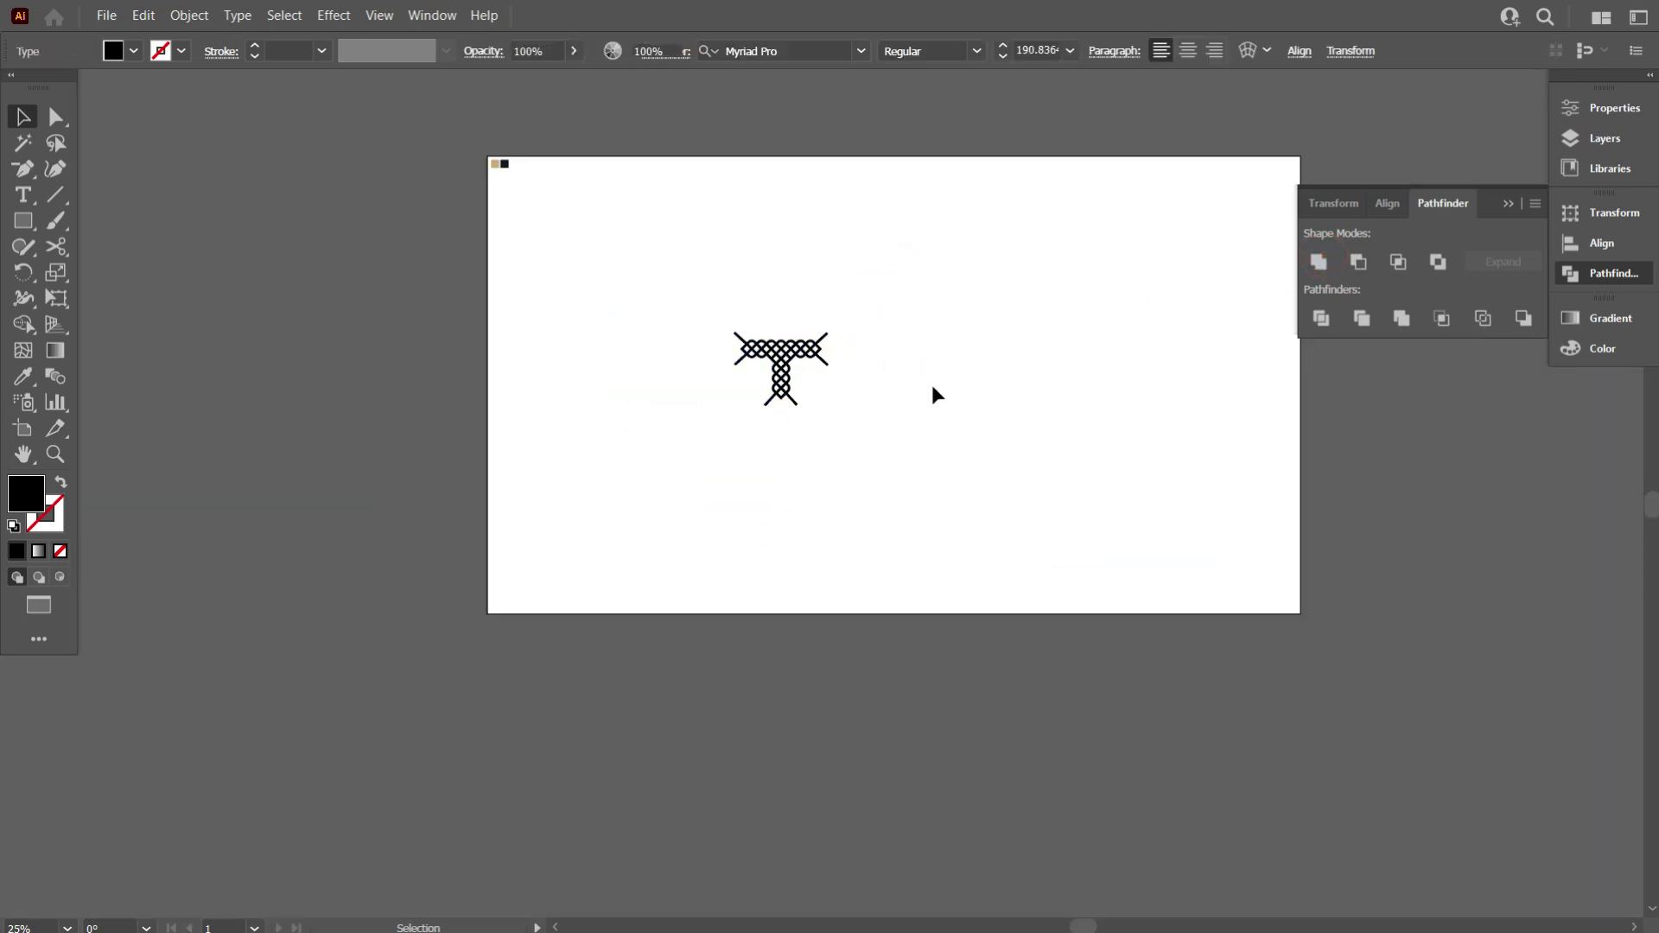
Enlarge the lattice T to about double its size and centre it horizontally and vertically on the artboard
{"action": "left_click_drag", "start_coordinate": [966, 489], "coordinate": [707, 320]}
{"action": "left_click_drag", "start_coordinate": [834, 367], "coordinate": [918, 369]}
{"action": "left_click", "coordinate": [927, 50]}
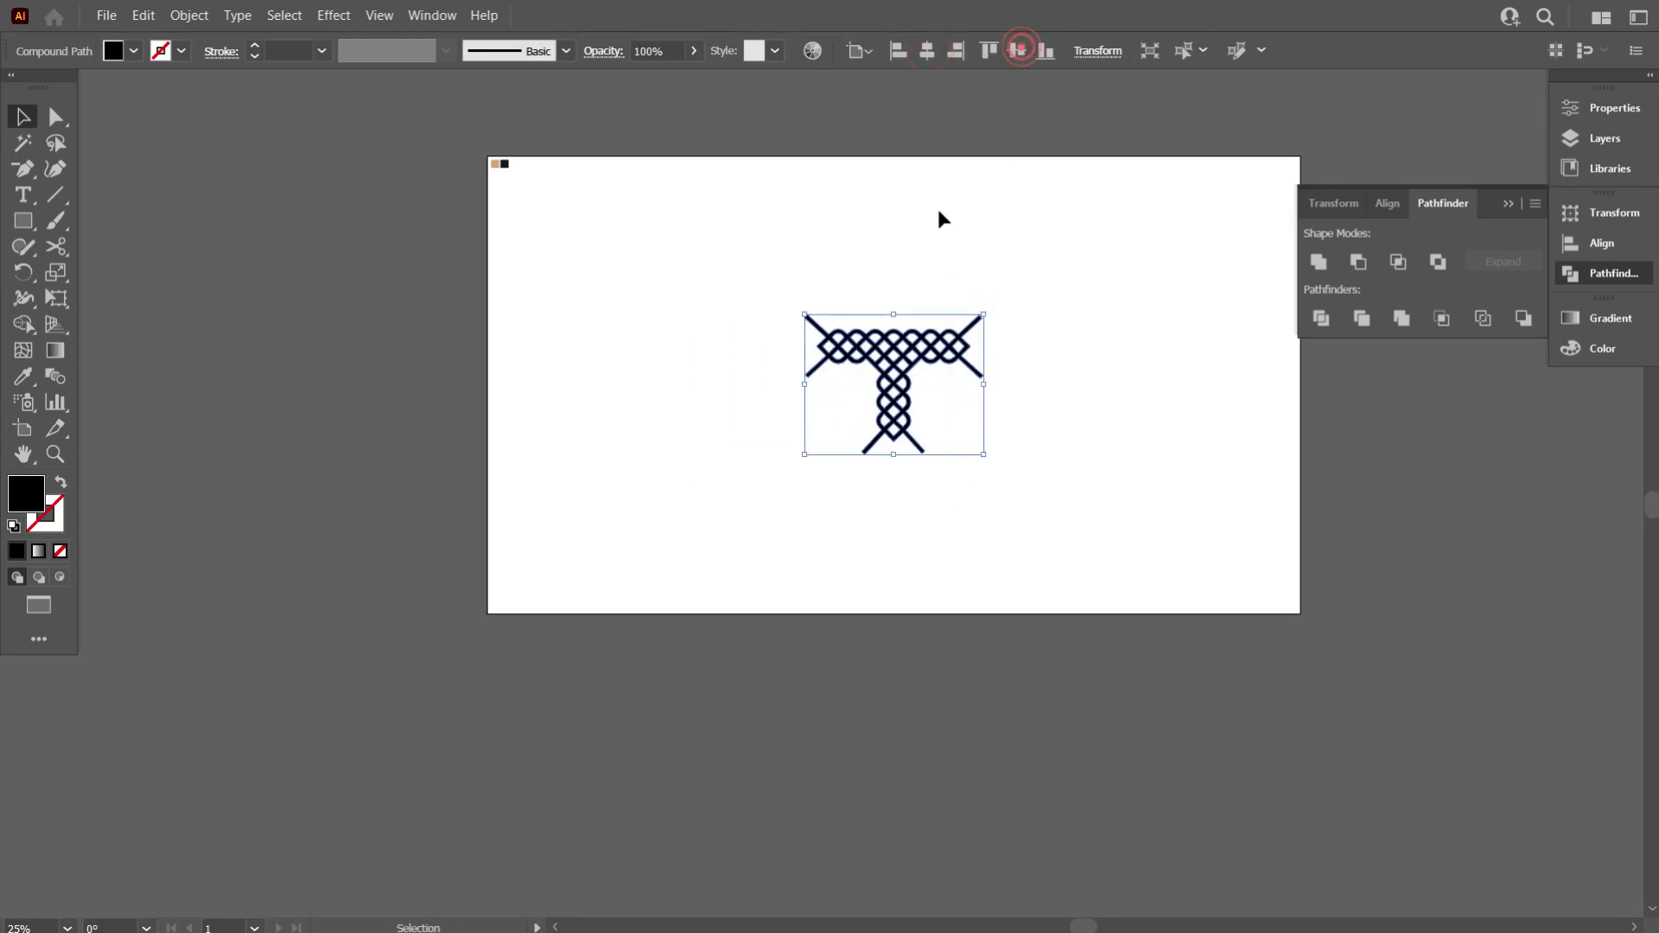
{"action": "left_click", "coordinate": [762, 230]}
Draw a black rectangle covering the whole artboard and send it behind the lattice T as a background
{"action": "left_click", "coordinate": [24, 220]}
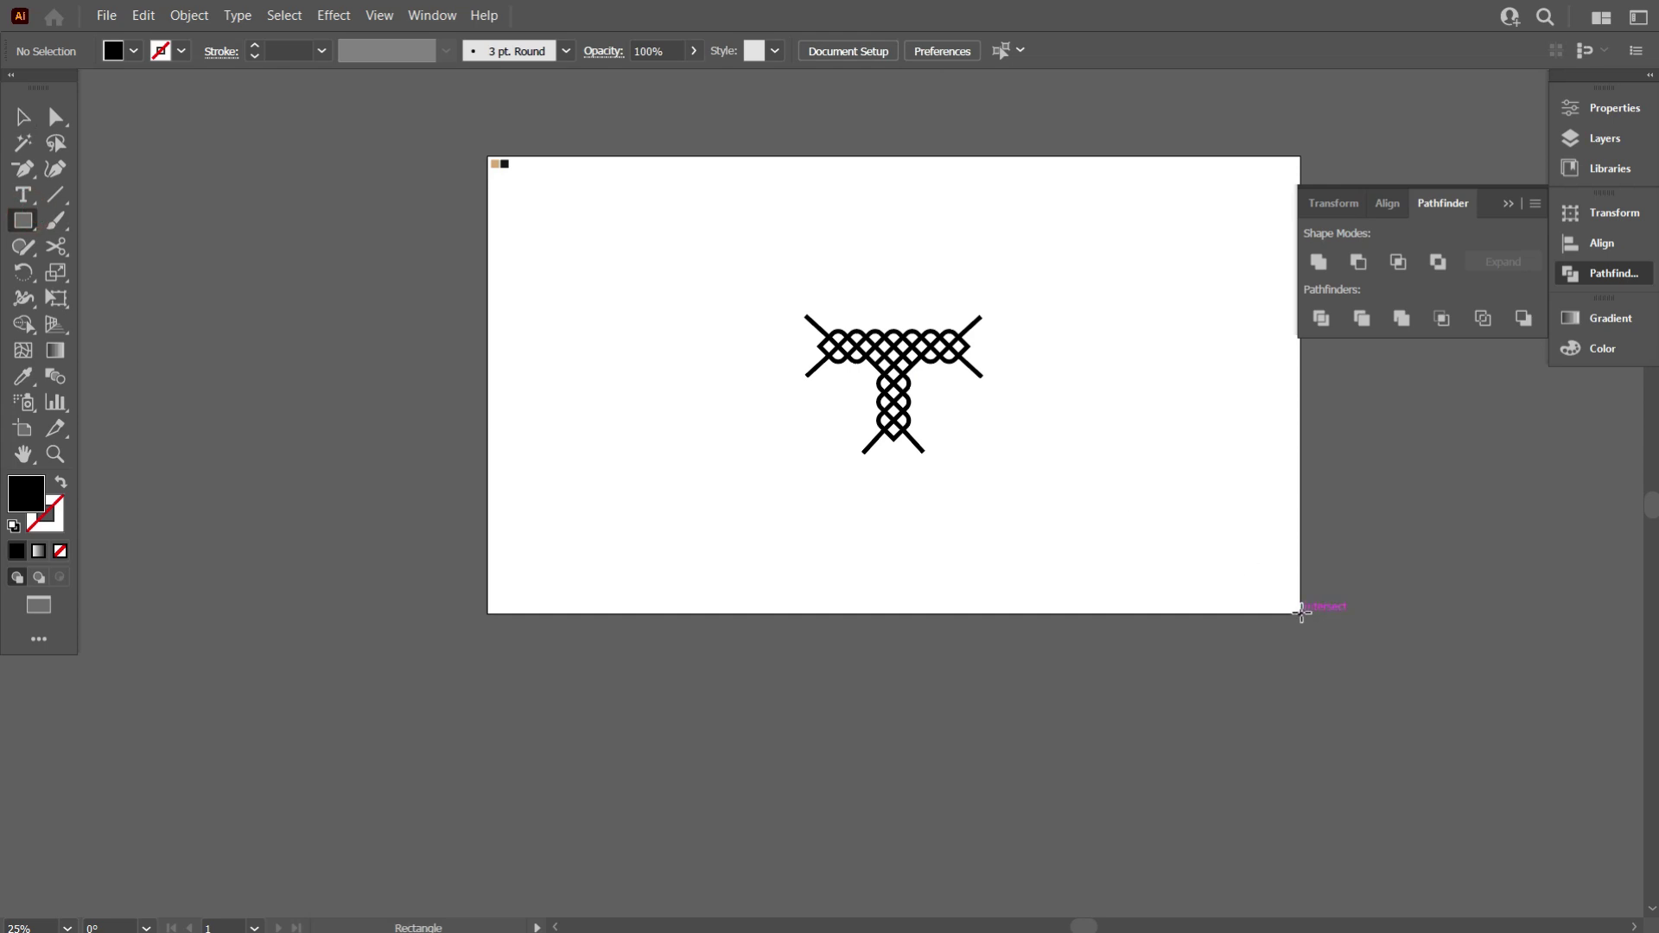
{"action": "left_click_drag", "start_coordinate": [1301, 609], "coordinate": [489, 156]}
{"action": "right_click", "coordinate": [770, 308]}
{"action": "left_click", "coordinate": [1104, 744]}
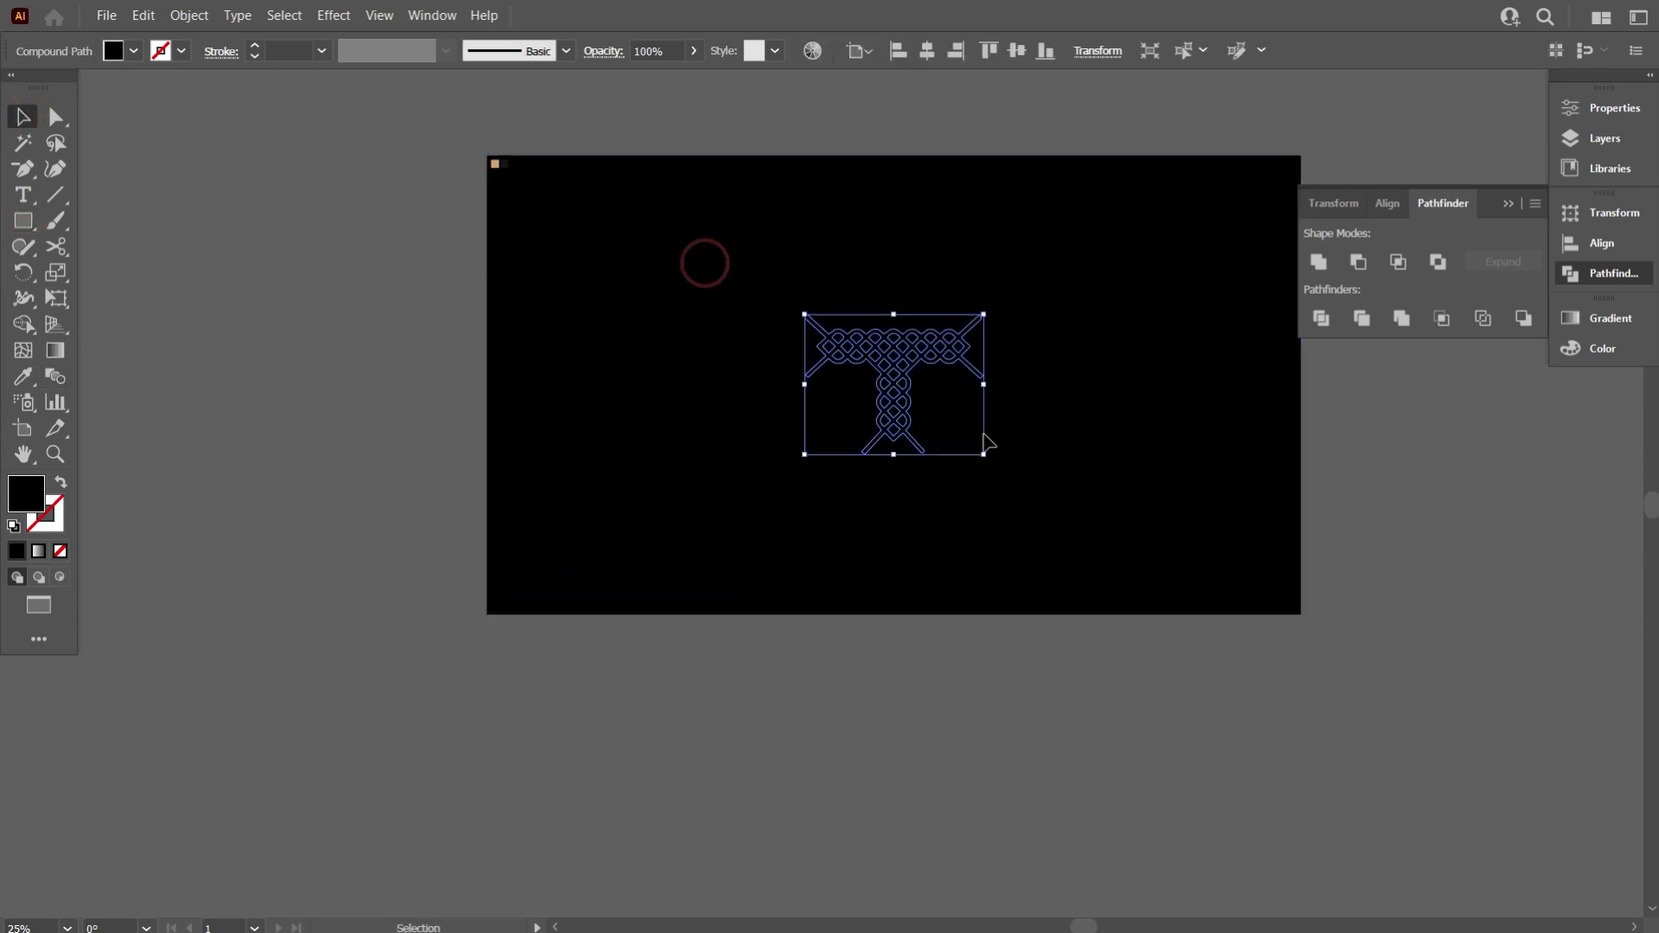
Fill the lattice T with the tan colour sampled from the swatch in the artboard's upper-left corner
{"action": "key", "text": "i"}
{"action": "left_click", "coordinate": [497, 164]}
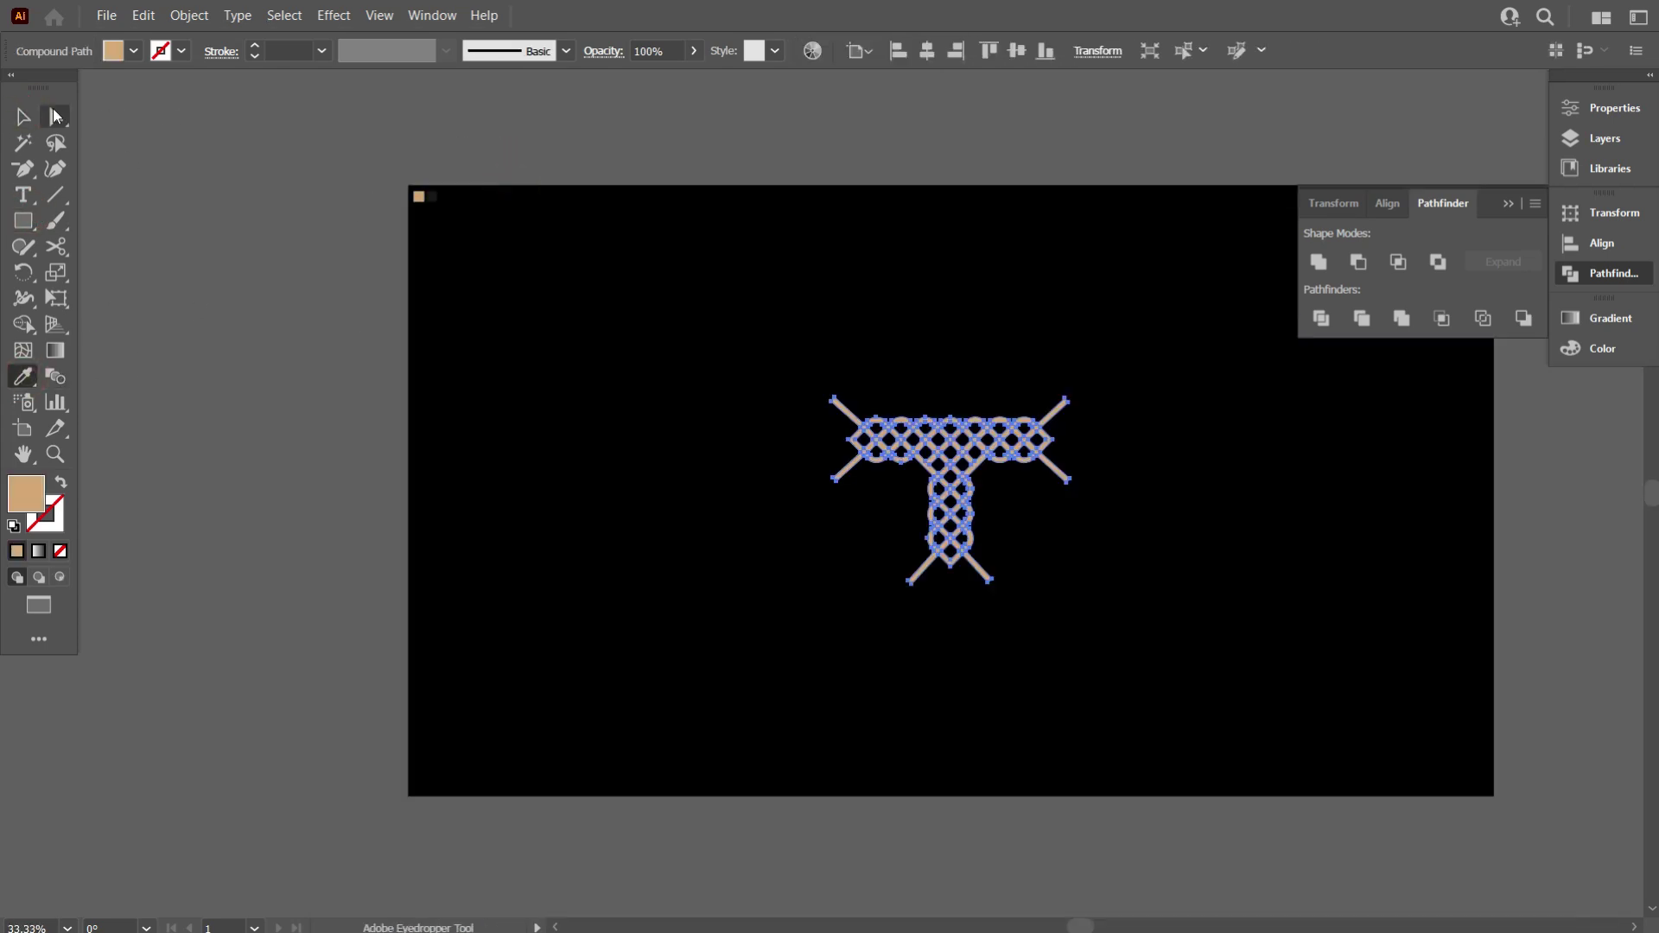
{"action": "scroll", "coordinate": [1171, 423], "scroll_direction": "down", "scroll_amount": 2}
{"action": "scroll", "coordinate": [903, 459], "scroll_direction": "up", "scroll_amount": 1}
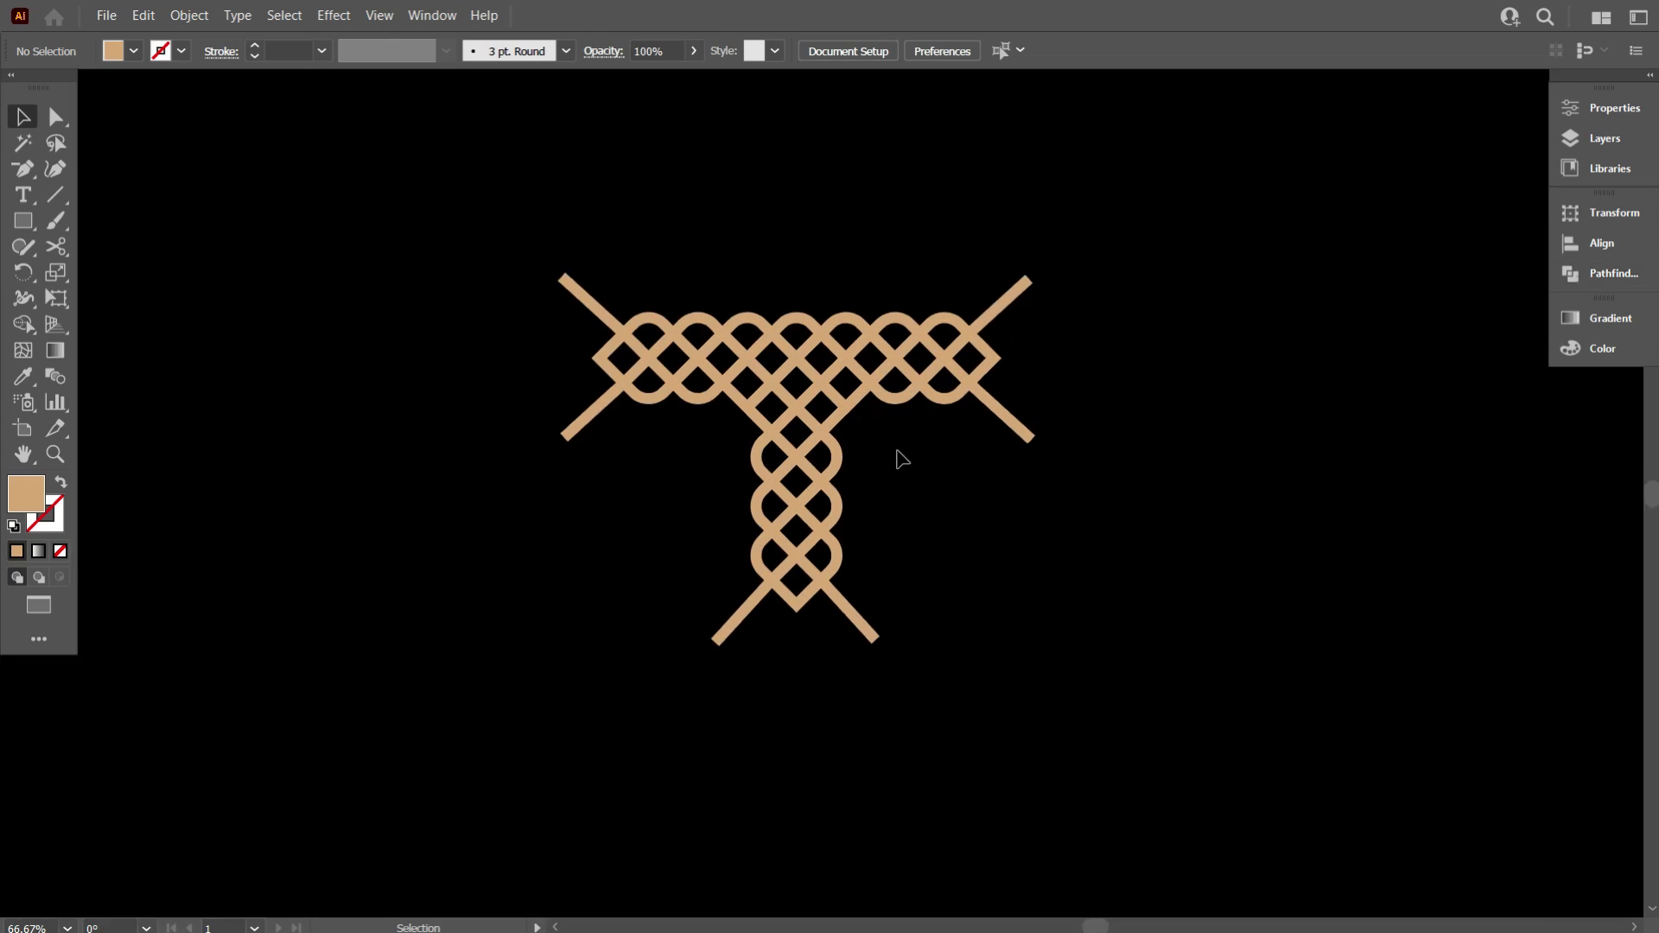
Add the text TRESON in white below the lattice T and enlarge it to about 59 pt
{"action": "scroll", "coordinate": [360, 448], "scroll_direction": "down", "scroll_amount": 1}
{"action": "key", "text": "t"}
{"action": "left_click", "coordinate": [348, 579]}
{"action": "key", "text": "BackSpace"}
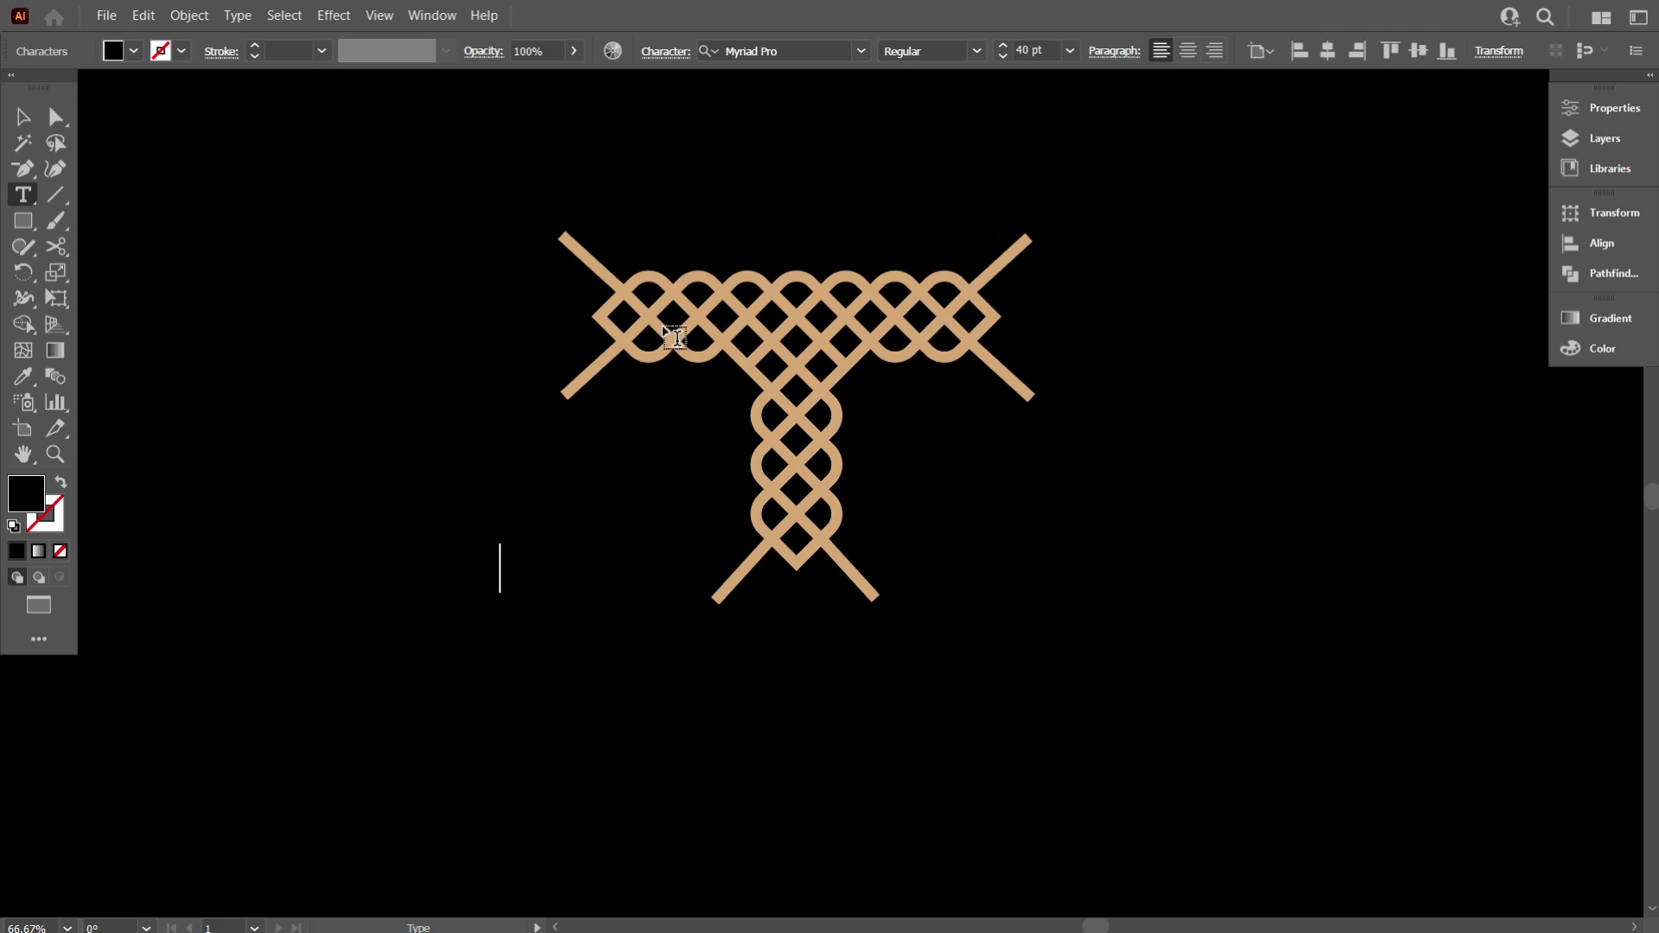
{"action": "type", "text": "TRESON"}
{"action": "key", "text": "Escape"}
{"action": "key", "text": "ctrl+minus"}
{"action": "left_click_drag", "start_coordinate": [420, 536], "coordinate": [702, 611]}
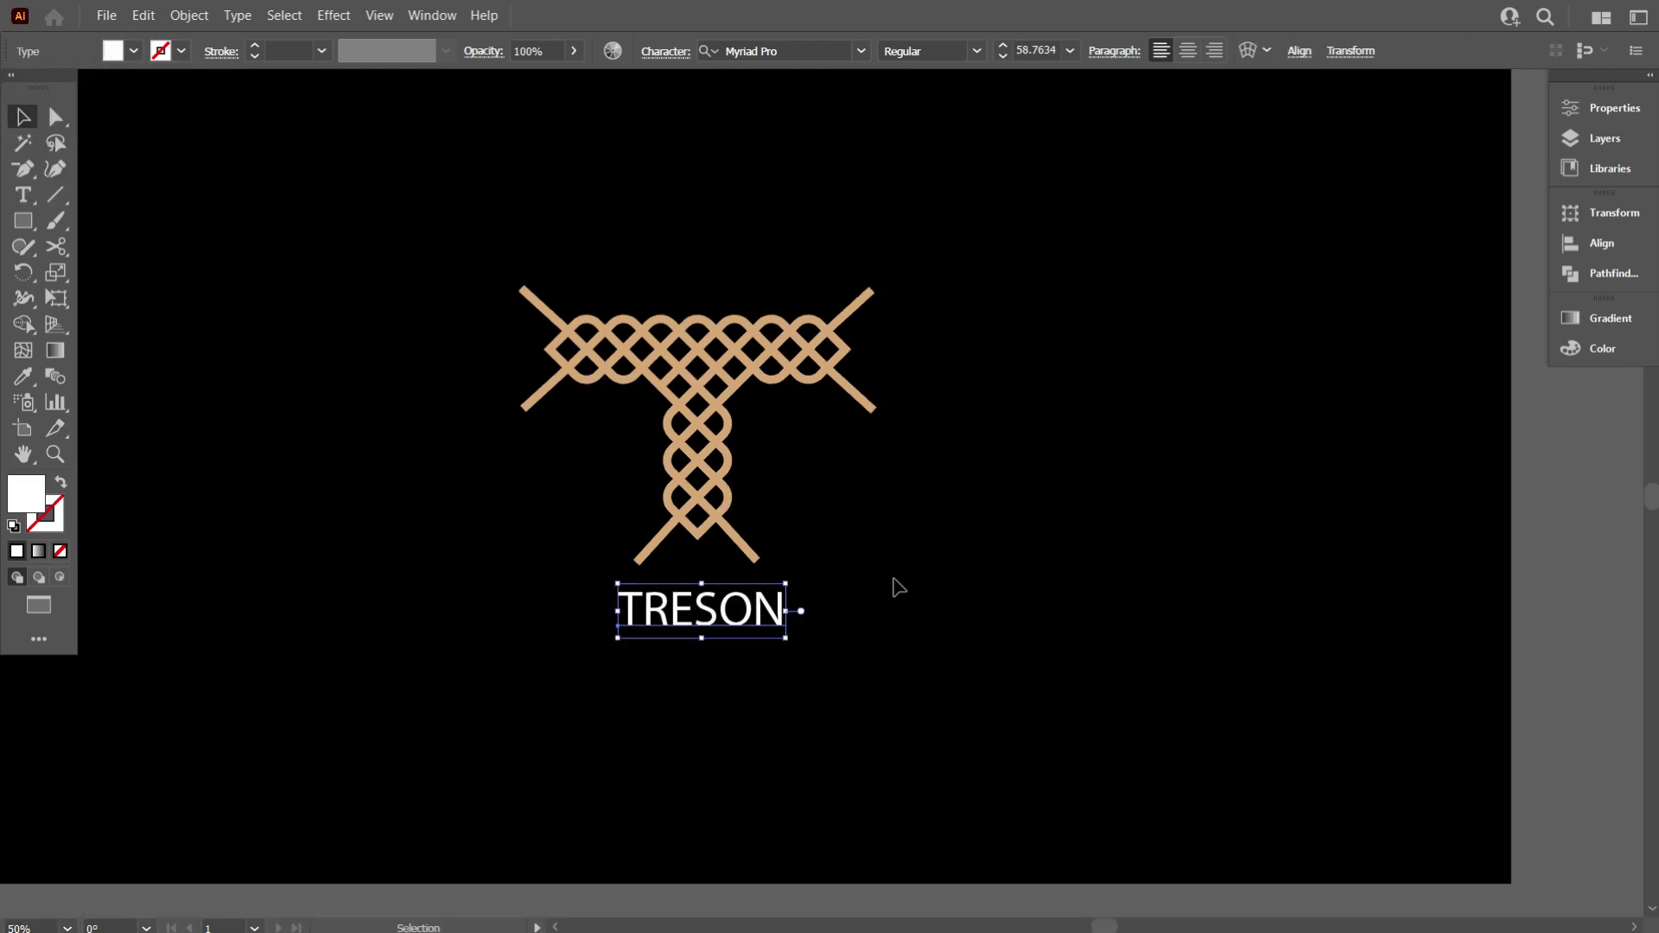
Change the TRESON text to the BolsterBold Bold font and scale it to about 45 pt beneath the logo
{"action": "left_click", "coordinate": [649, 530], "text": "shift"}
{"action": "left_click_drag", "start_coordinate": [833, 678], "coordinate": [765, 575]}
{"action": "left_click_drag", "start_coordinate": [766, 575], "coordinate": [643, 619]}
{"action": "left_click", "coordinate": [861, 51]}
{"action": "scroll", "coordinate": [1062, 527], "scroll_direction": "down", "scroll_amount": 5}
{"action": "scroll", "coordinate": [1061, 635], "scroll_direction": "down", "scroll_amount": 6}
{"action": "left_click", "coordinate": [1035, 320]}
Widen the letter spacing of the TRESON text and place it below the lattice T
{"action": "left_click", "coordinate": [671, 51]}
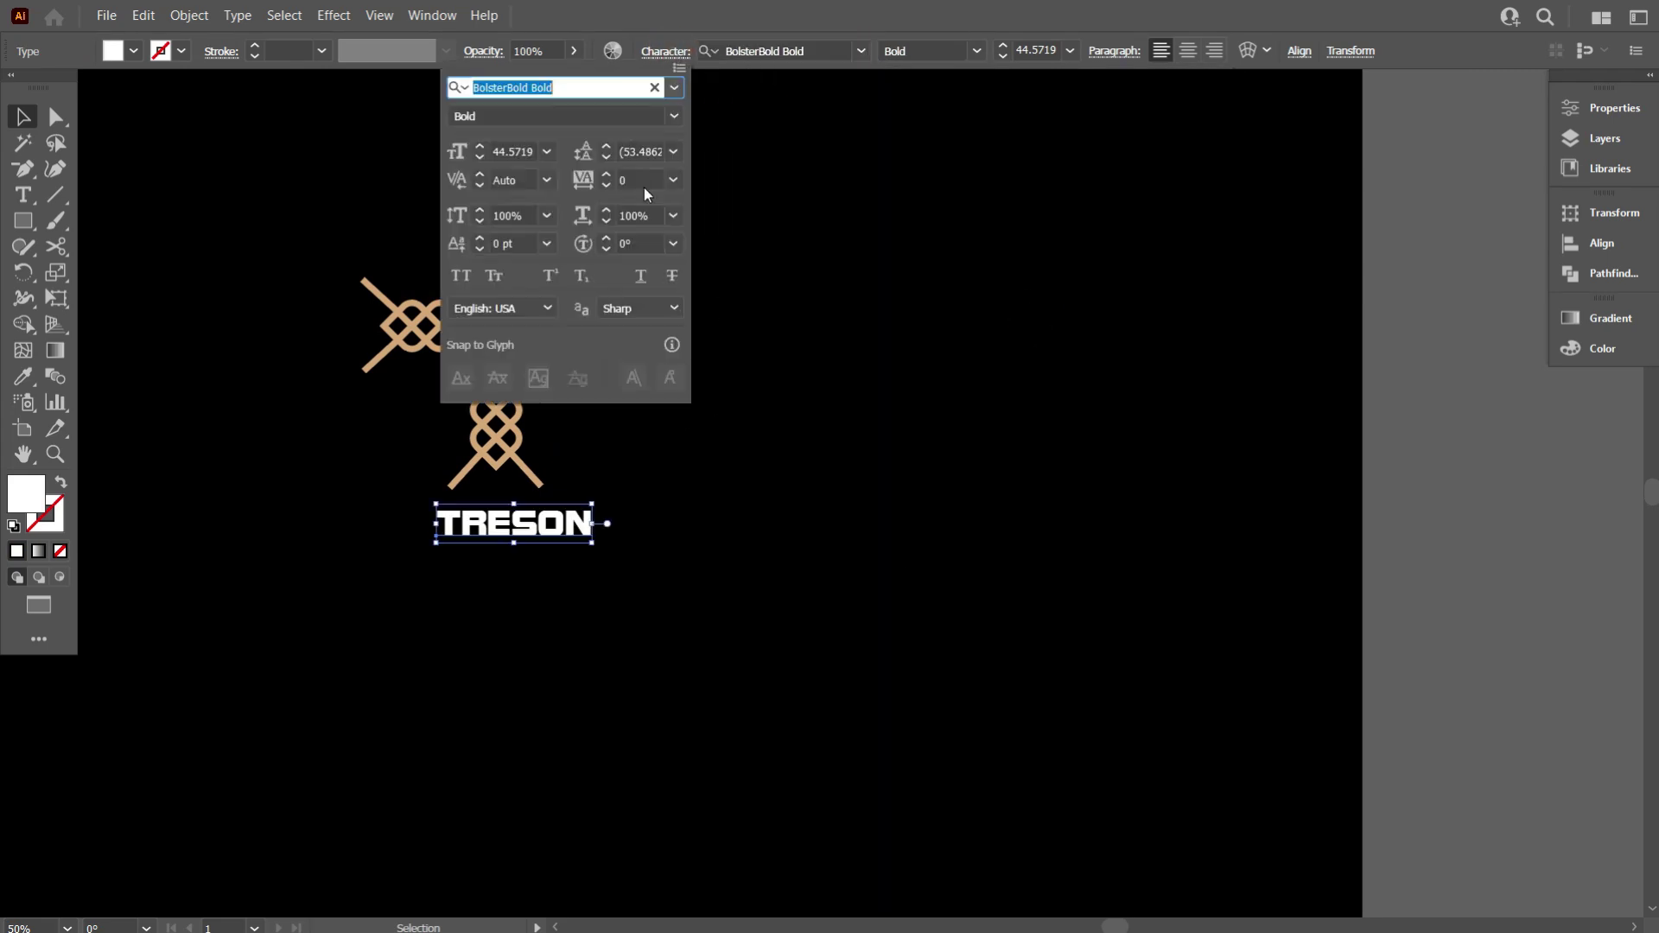
{"action": "left_click", "coordinate": [635, 174]}
{"action": "scroll", "coordinate": [635, 174], "scroll_direction": "up", "scroll_amount": 3}
{"action": "left_click_drag", "start_coordinate": [636, 541], "coordinate": [609, 550]}
{"action": "left_click", "coordinate": [330, 530]}
{"action": "scroll", "coordinate": [330, 530], "scroll_direction": "up", "scroll_amount": 1}
{"action": "left_click_drag", "start_coordinate": [330, 530], "coordinate": [519, 597]}
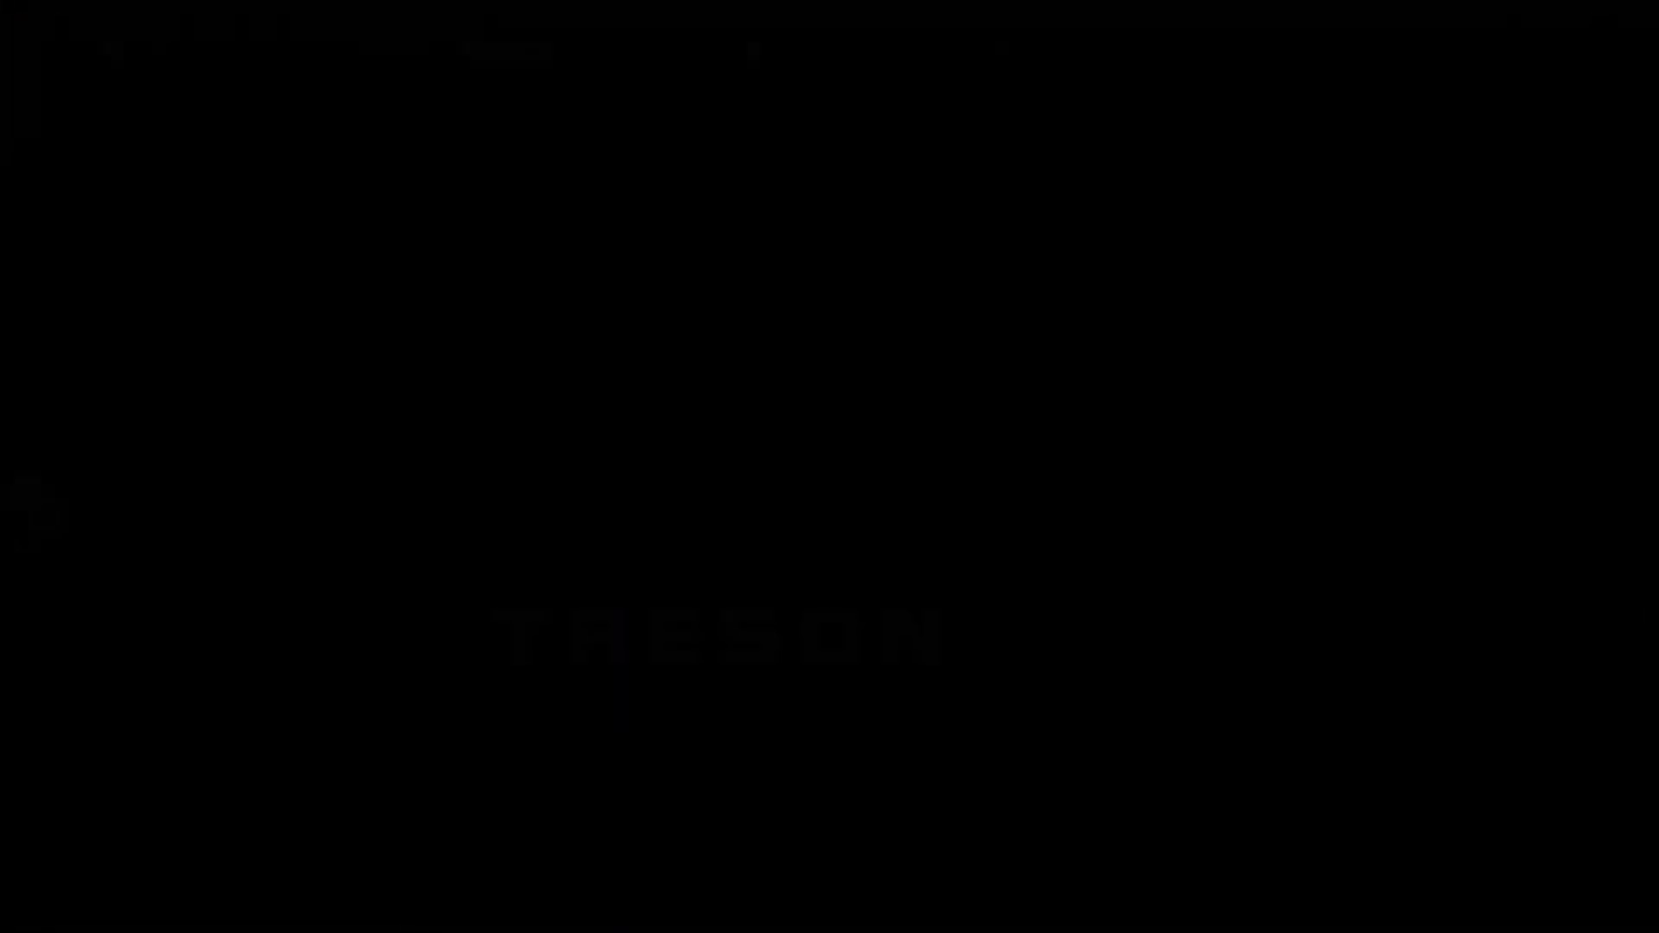